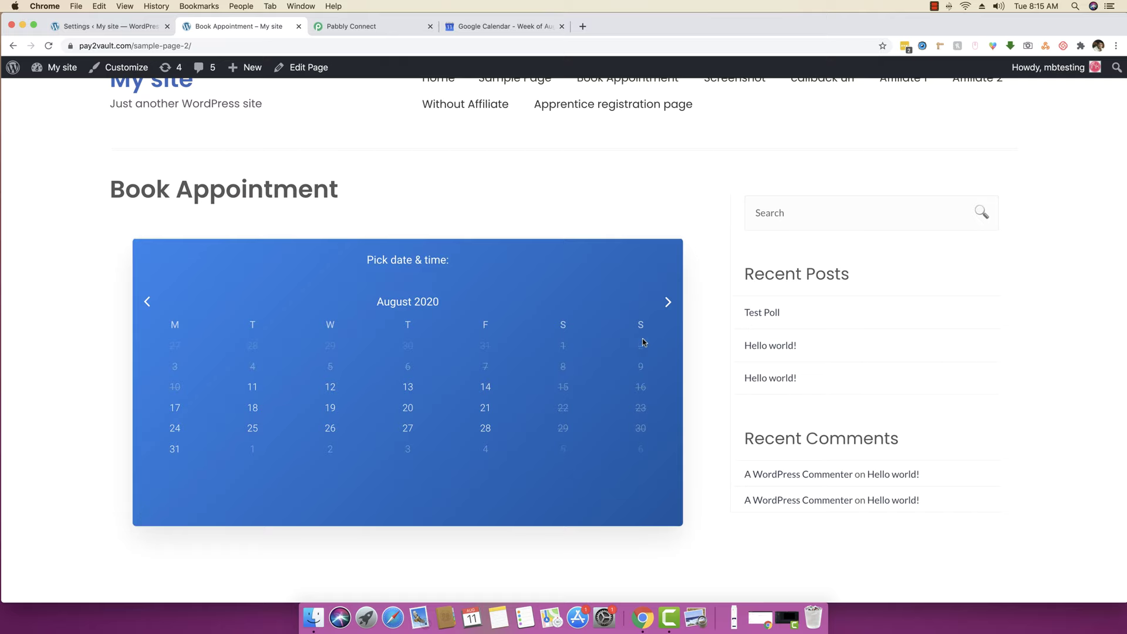
- Go to Amelia Settings and open the Web Hooks section of the integrations settings
scroll(681, 217, "up", 2)
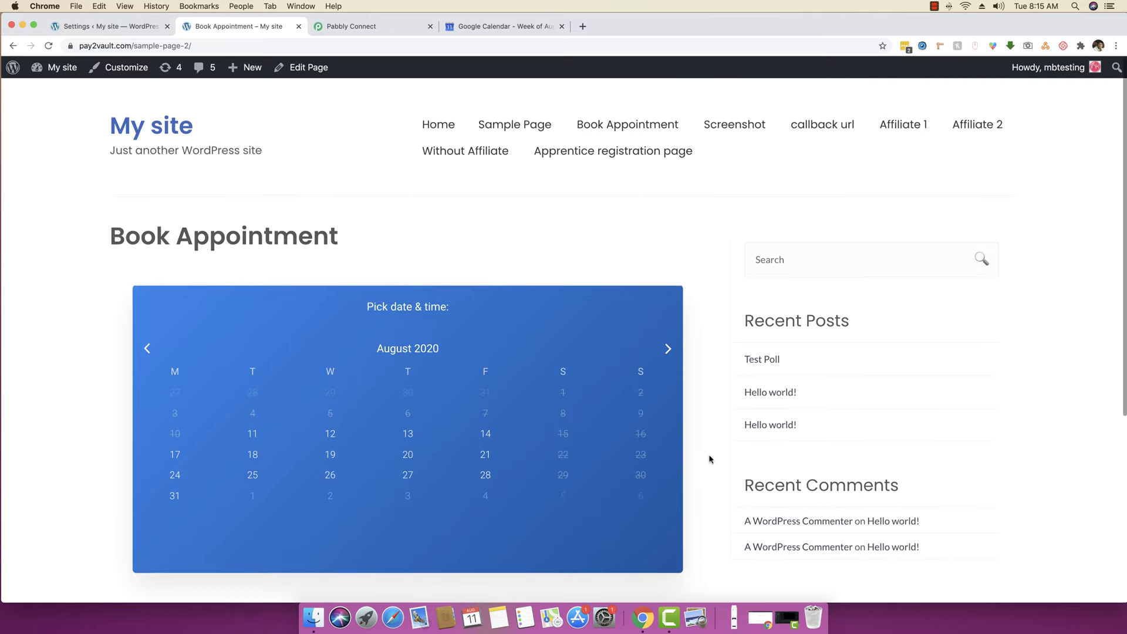
left_click(121, 28)
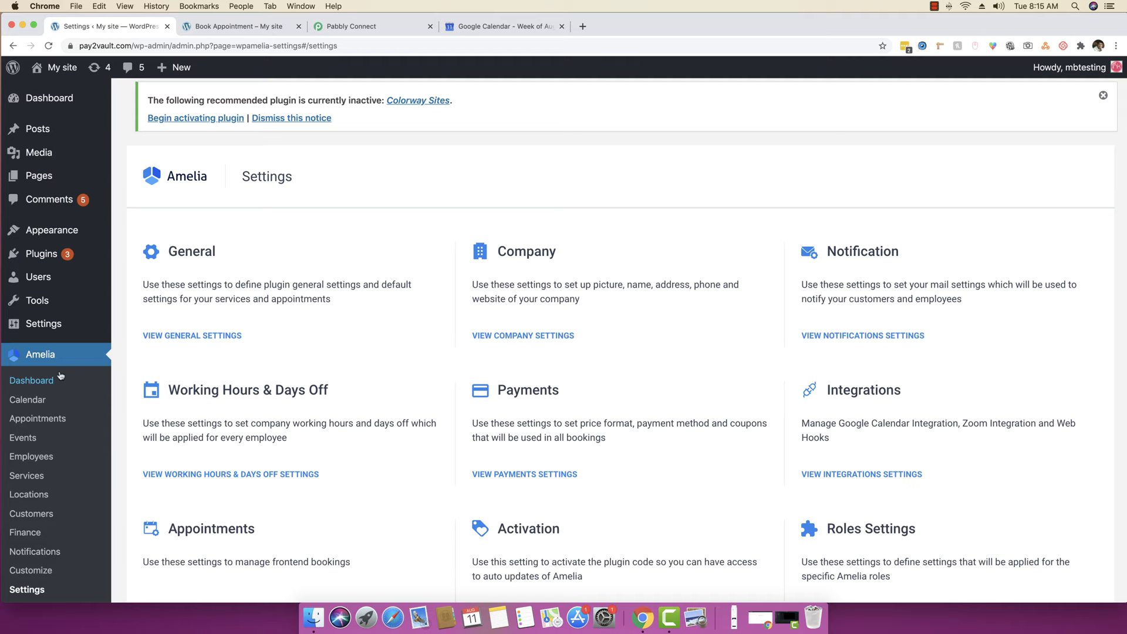
scroll(59, 411, "down", 2)
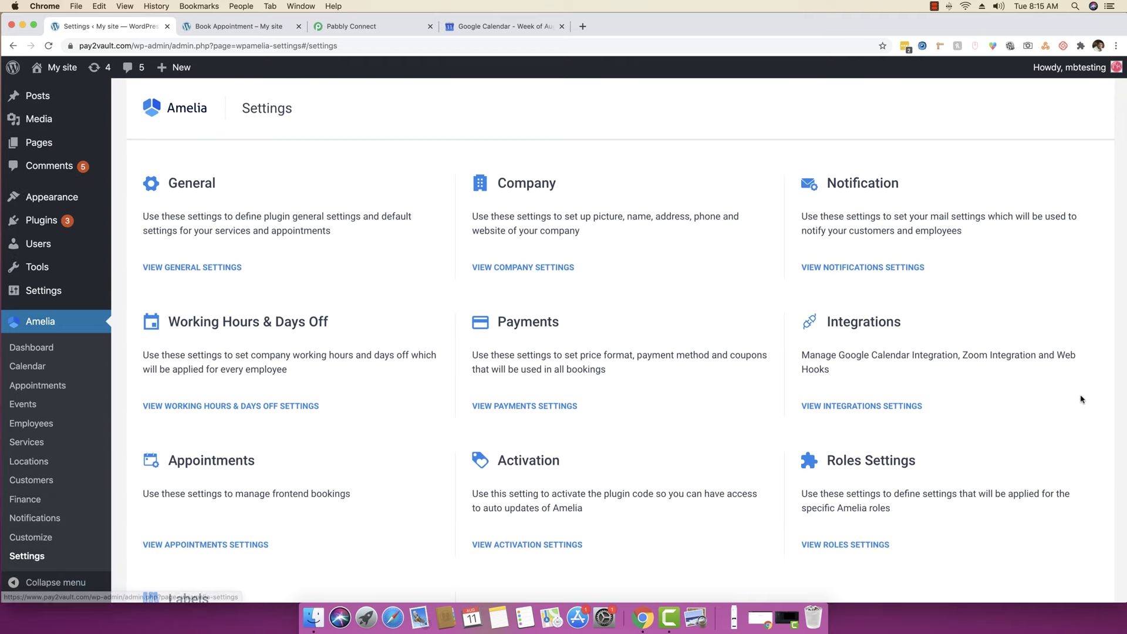
left_click(847, 407)
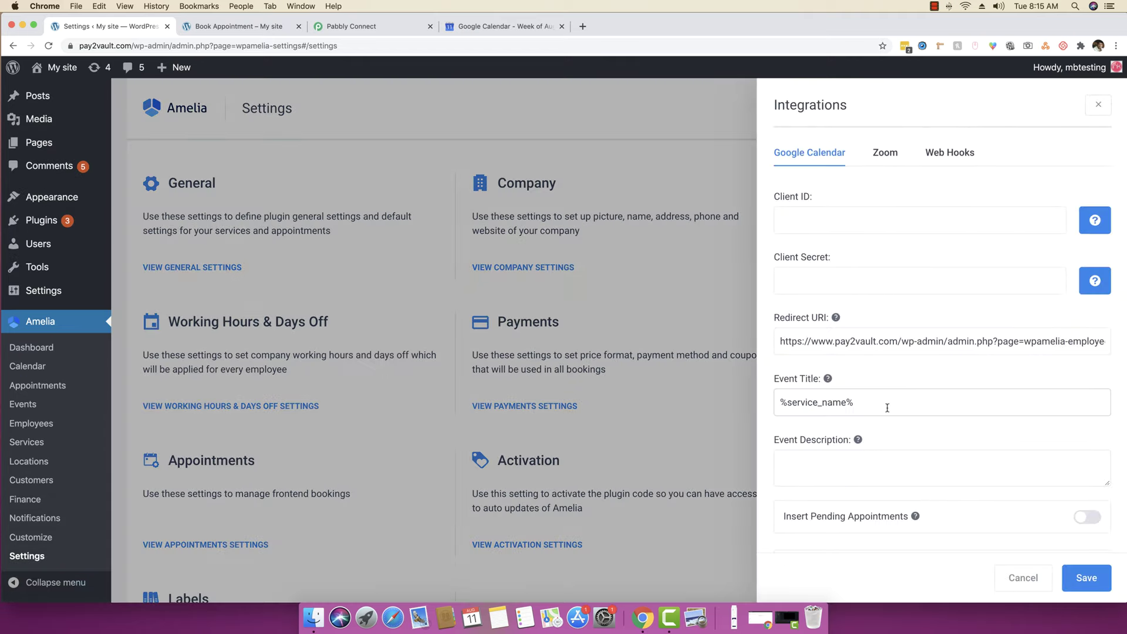
left_click(950, 155)
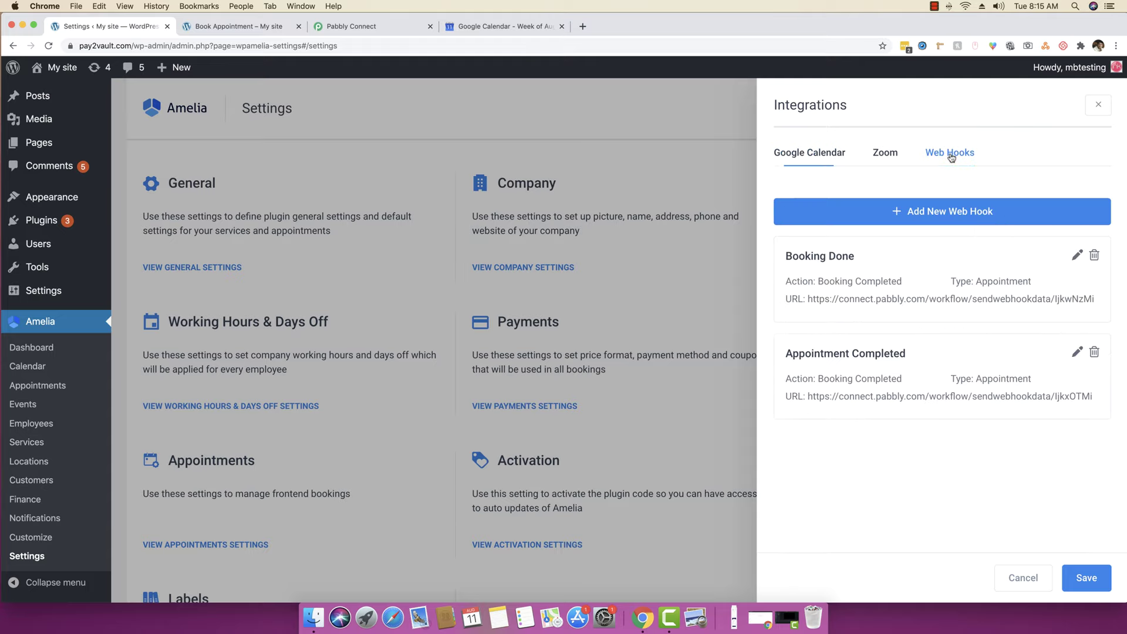
- Add a new web hook named 'Appointment Booking' and move to its URL field
left_click(935, 213)
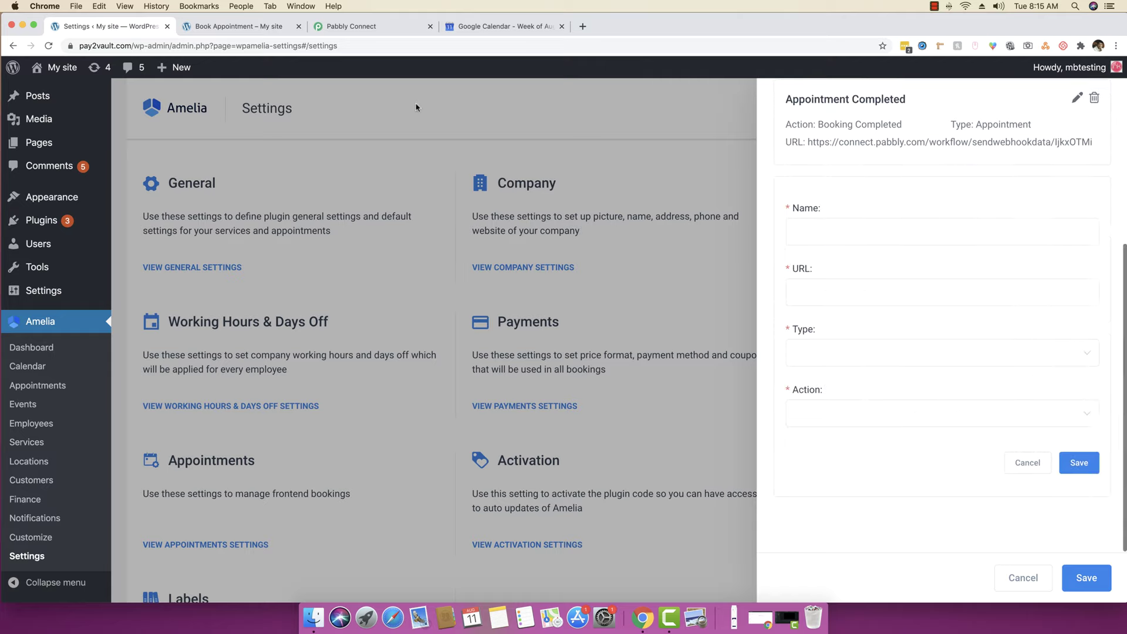
left_click(823, 223)
type("Ap")
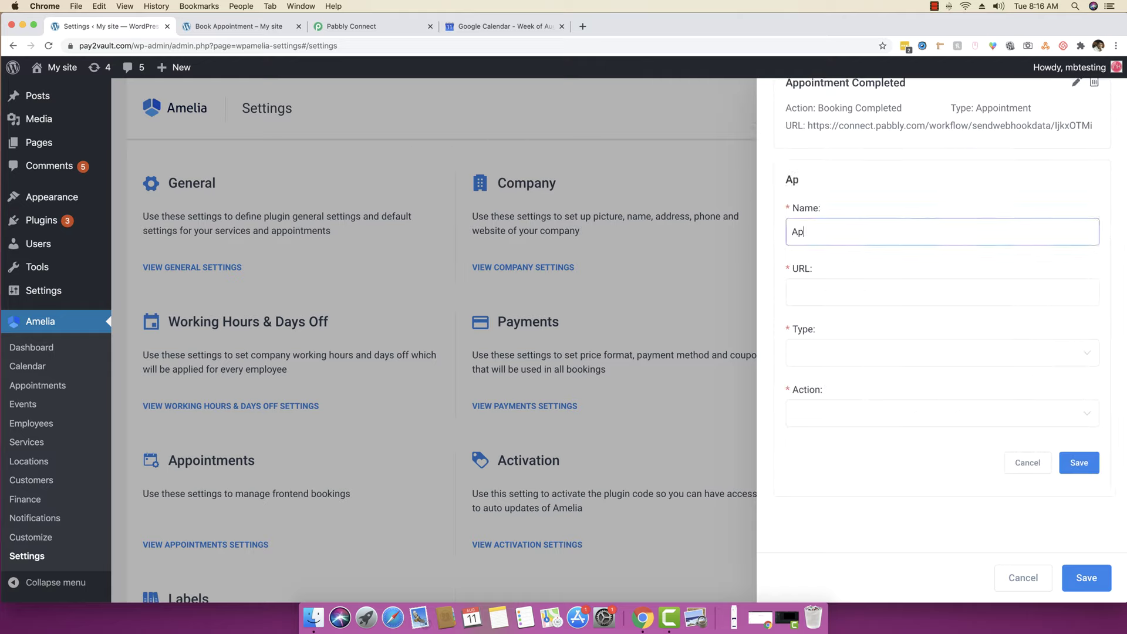
type("pointment Booking")
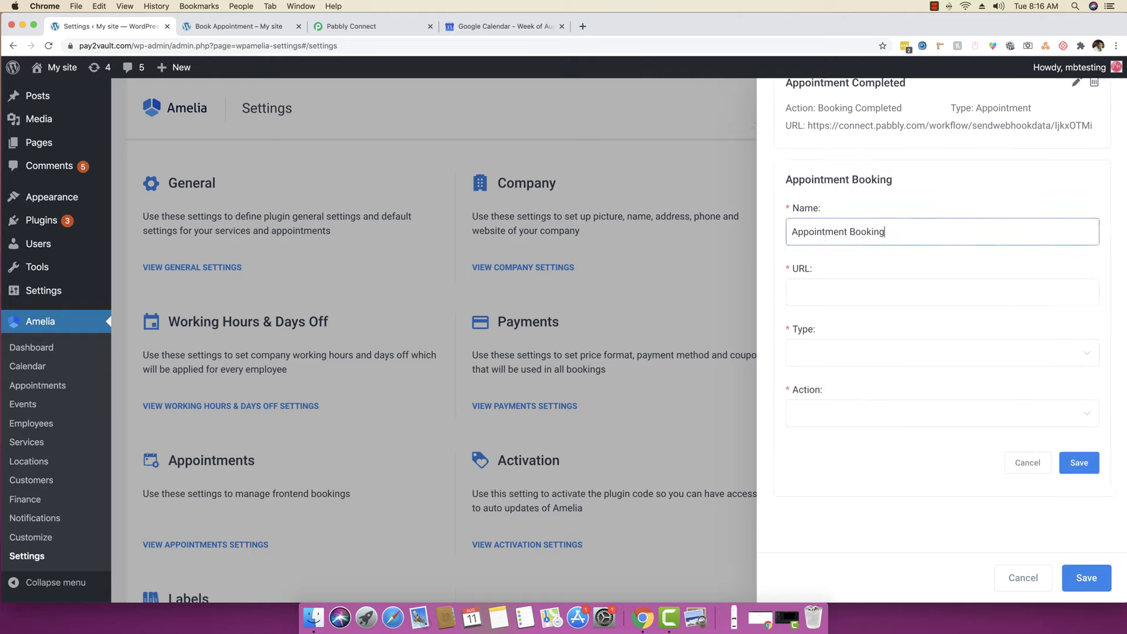
key("Tab")
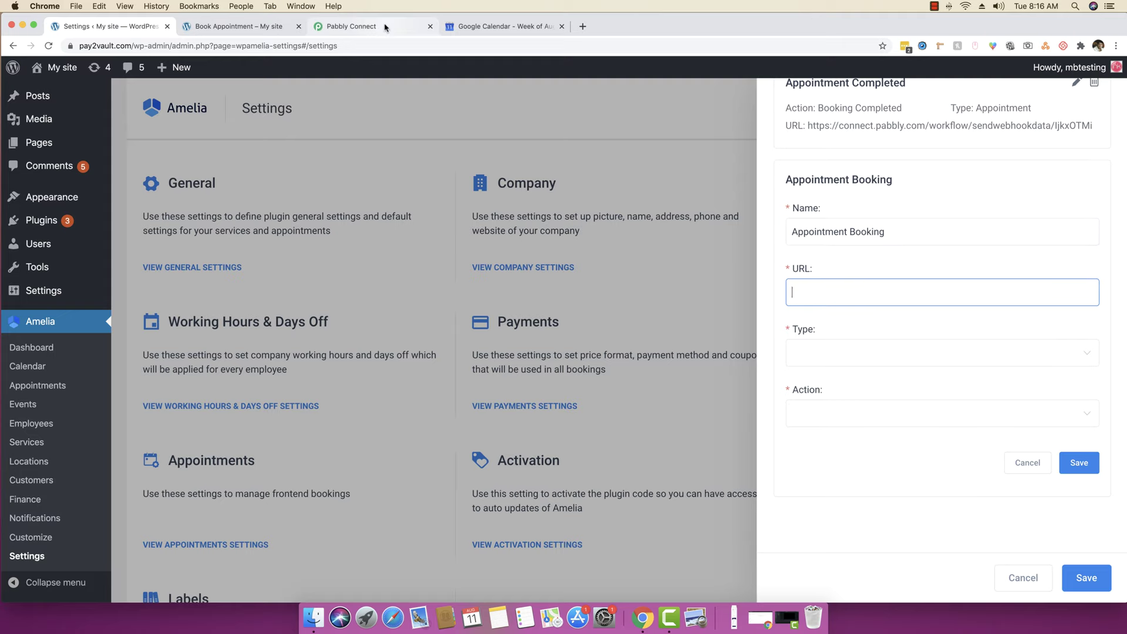
- Create a new Pabbly Connect workflow named 'WPAmelia to Google Calendar to Gmail'
left_click(385, 27)
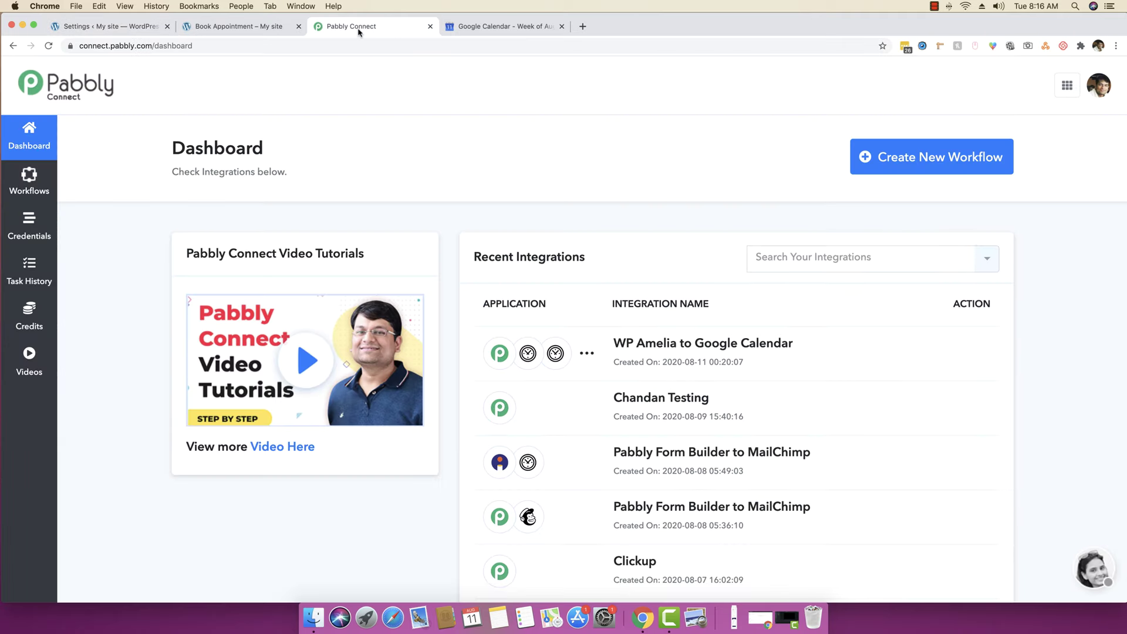
left_click(927, 160)
type("WPAmelia to")
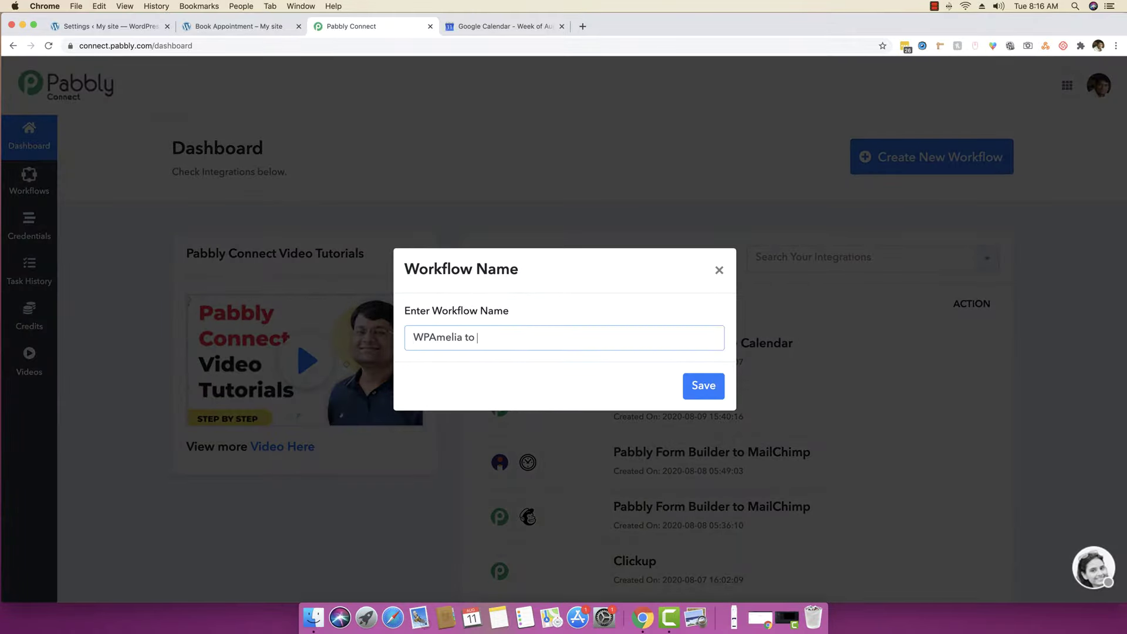
type(" Google Cale")
type("ndar to gmail")
type("Gmail")
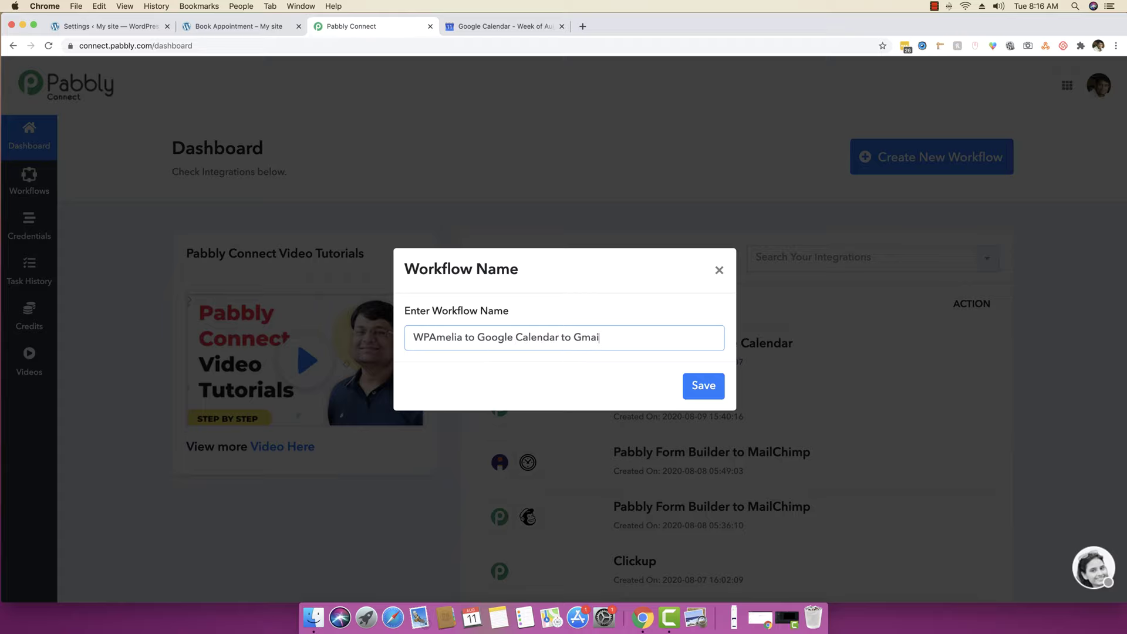
key("Return")
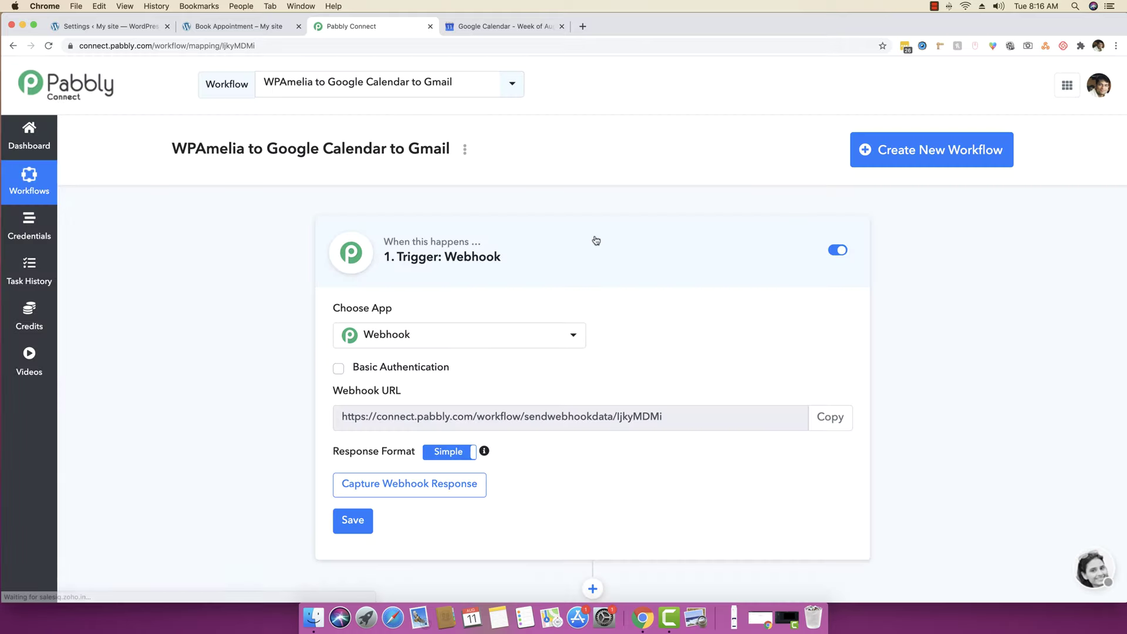
- Choose WP Amelia as the trigger app and copy its webhook URL
scroll(552, 263, "down", 2)
left_click(534, 277)
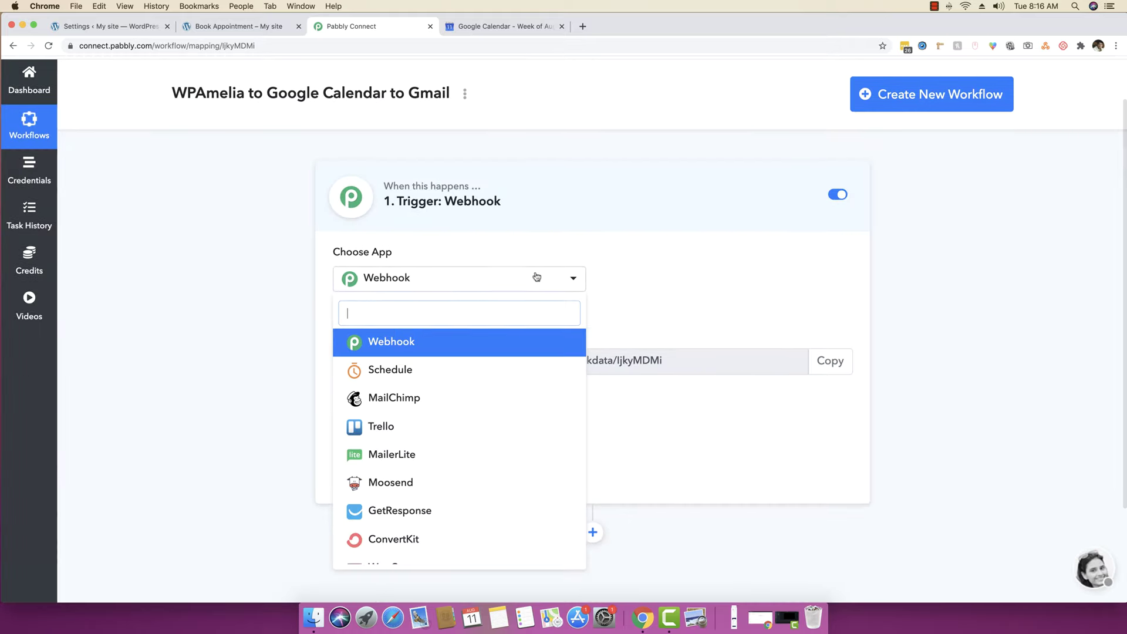
type("wp amel")
key("Return")
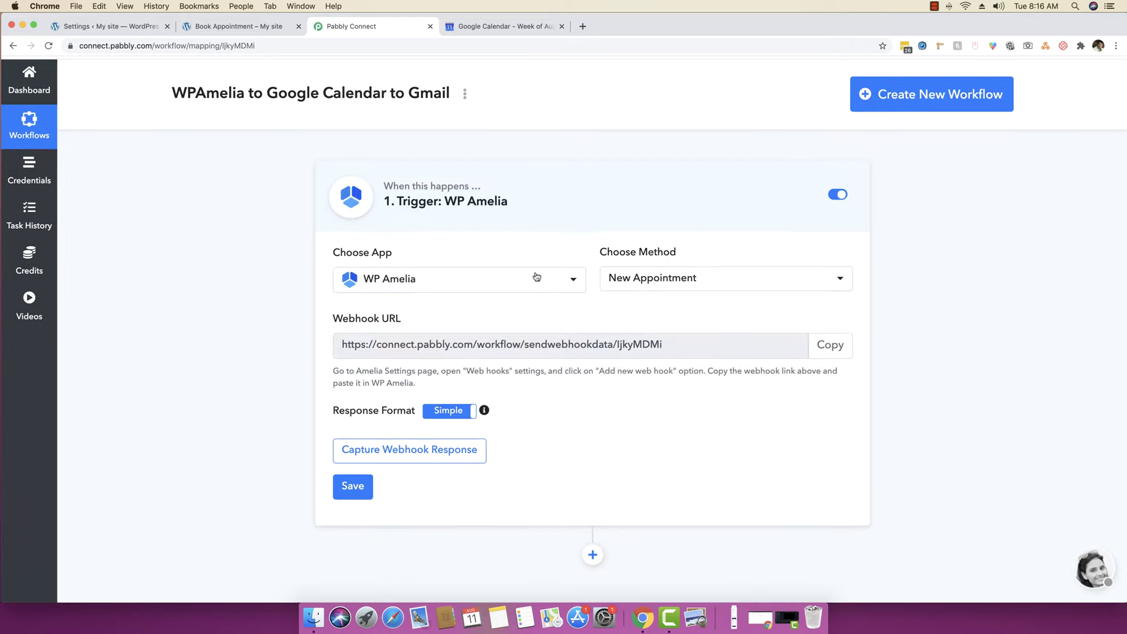
left_click(830, 345)
- Paste the Pabbly webhook URL into the Appointment Booking web hook's URL field
left_click(230, 28)
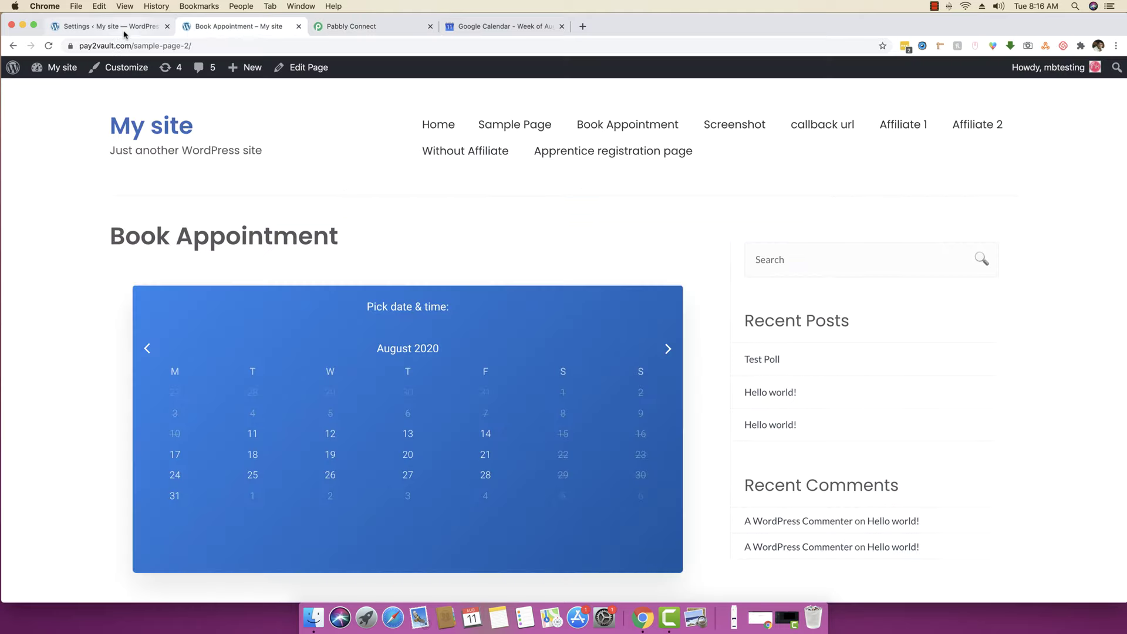
left_click(150, 27)
scroll(815, 280, "down", 1)
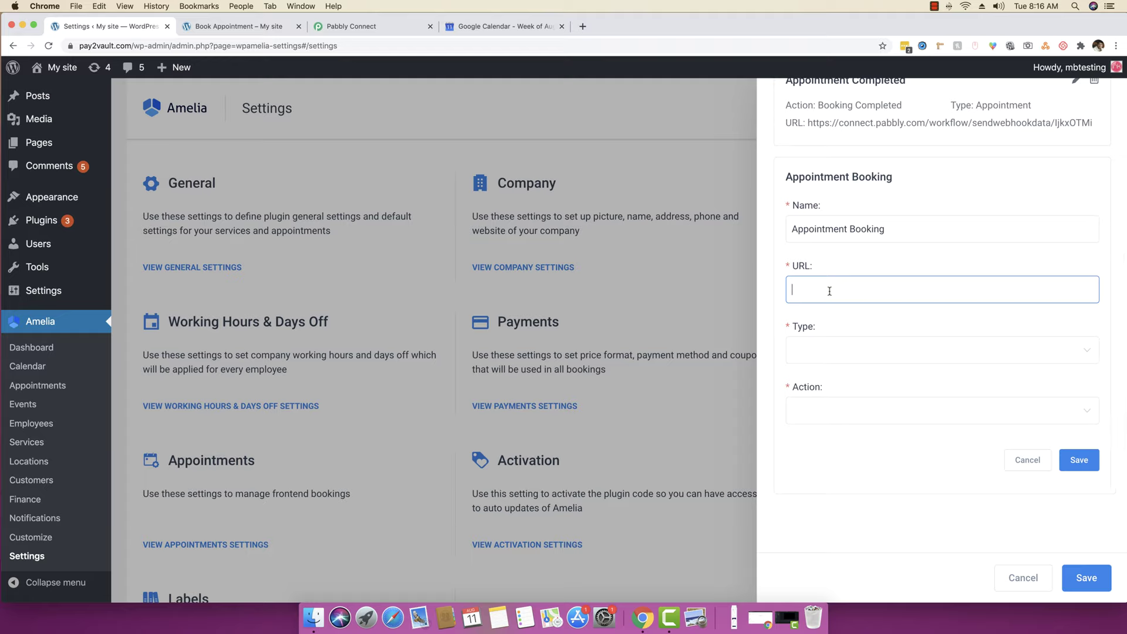
key("super+v")
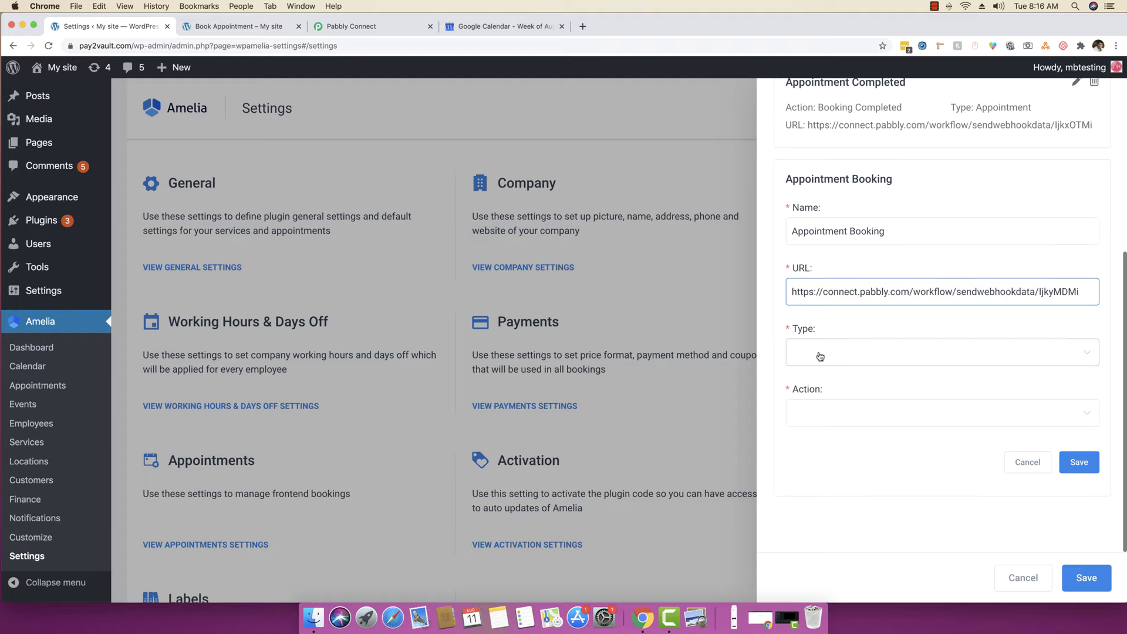
- Set type Appointment and action Booking Completed, then save the web hook and integrations panel
left_click(819, 356)
left_click(832, 392)
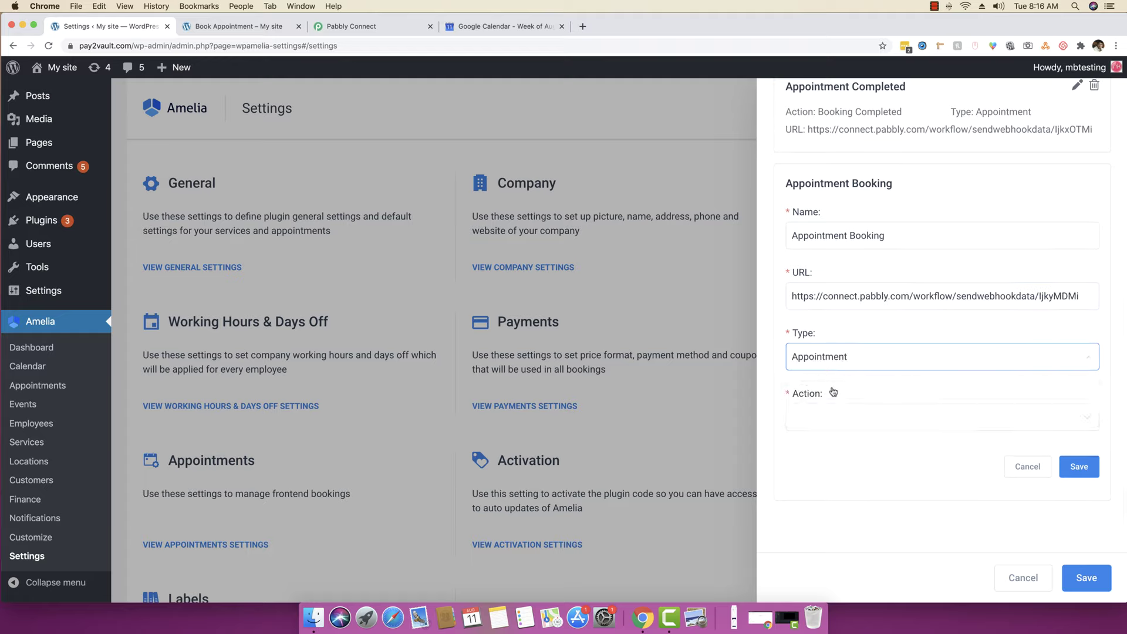
left_click(836, 420)
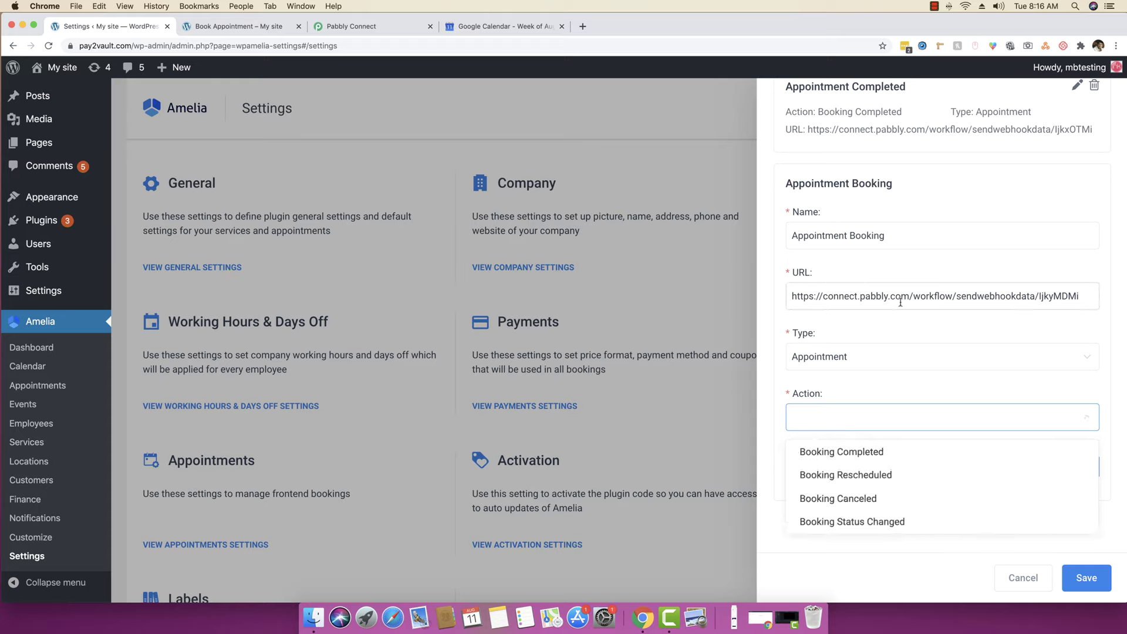
left_click(824, 452)
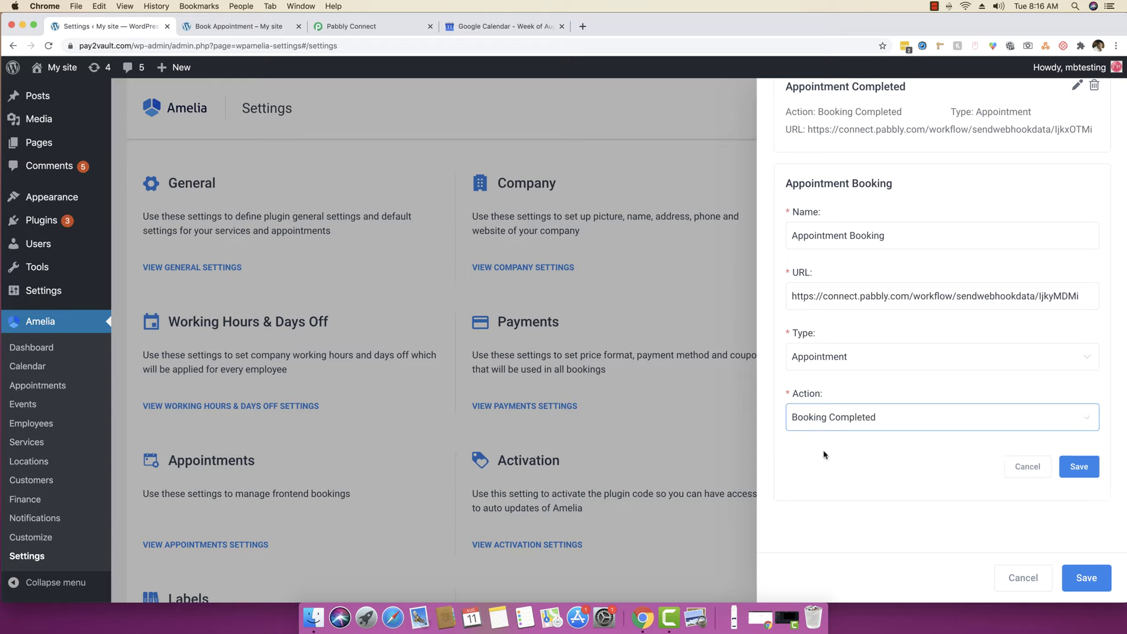
left_click(1080, 467)
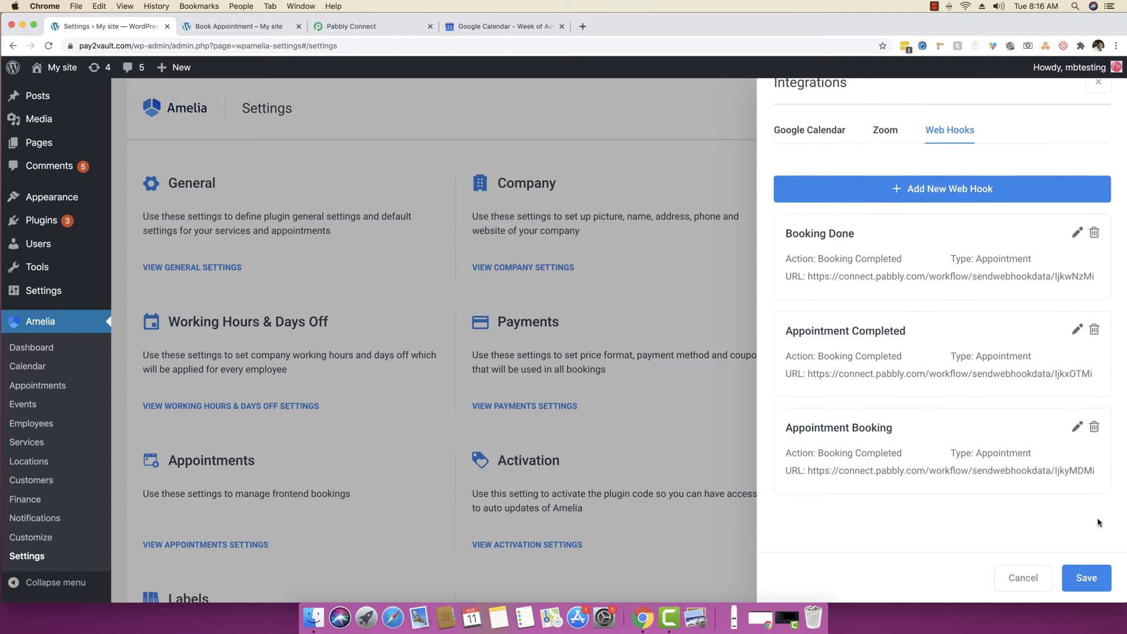
left_click(1084, 577)
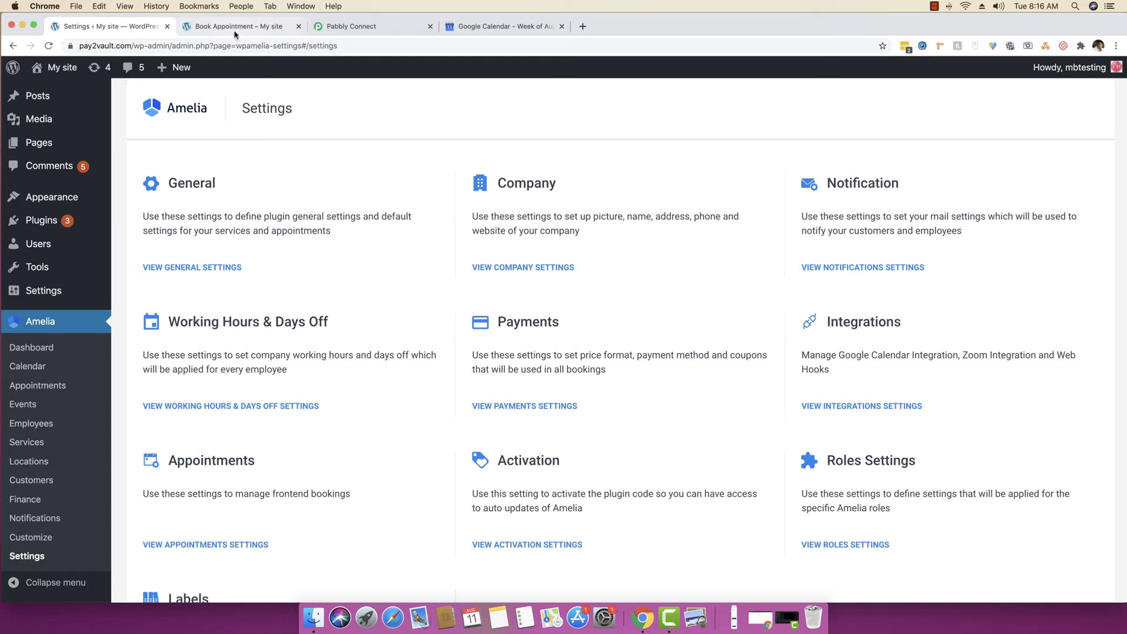
- Reload the Book Appointment page
left_click(235, 28)
right_click(34, 237)
left_click(56, 260)
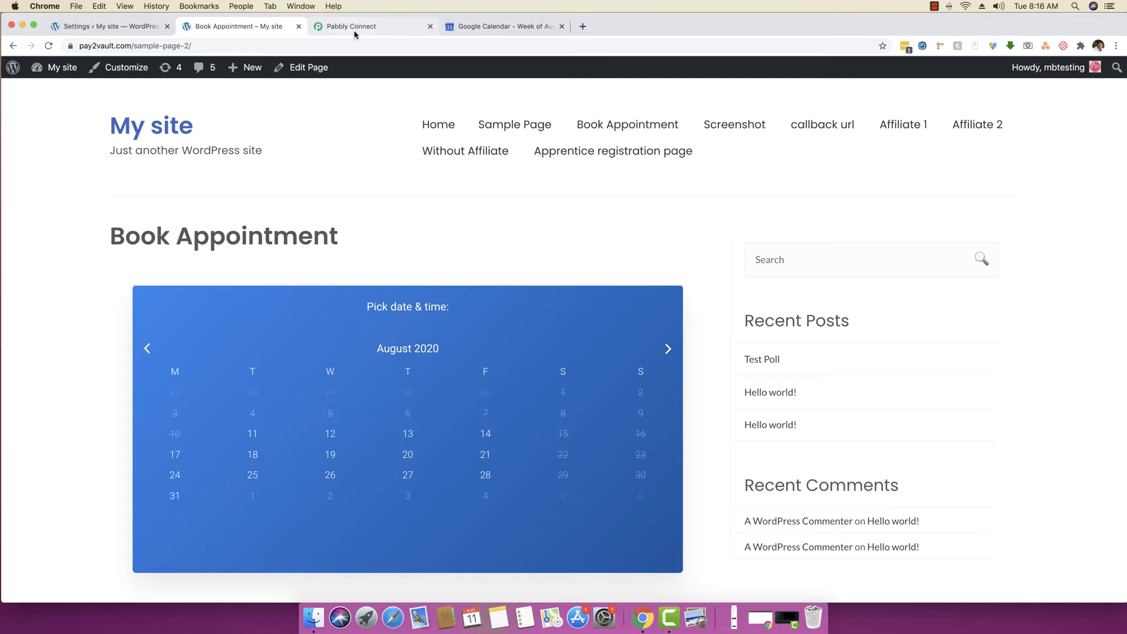
- Start capturing the WP Amelia webhook response in Pabbly, then return to the booking page
left_click(356, 27)
scroll(368, 397, "down", 1)
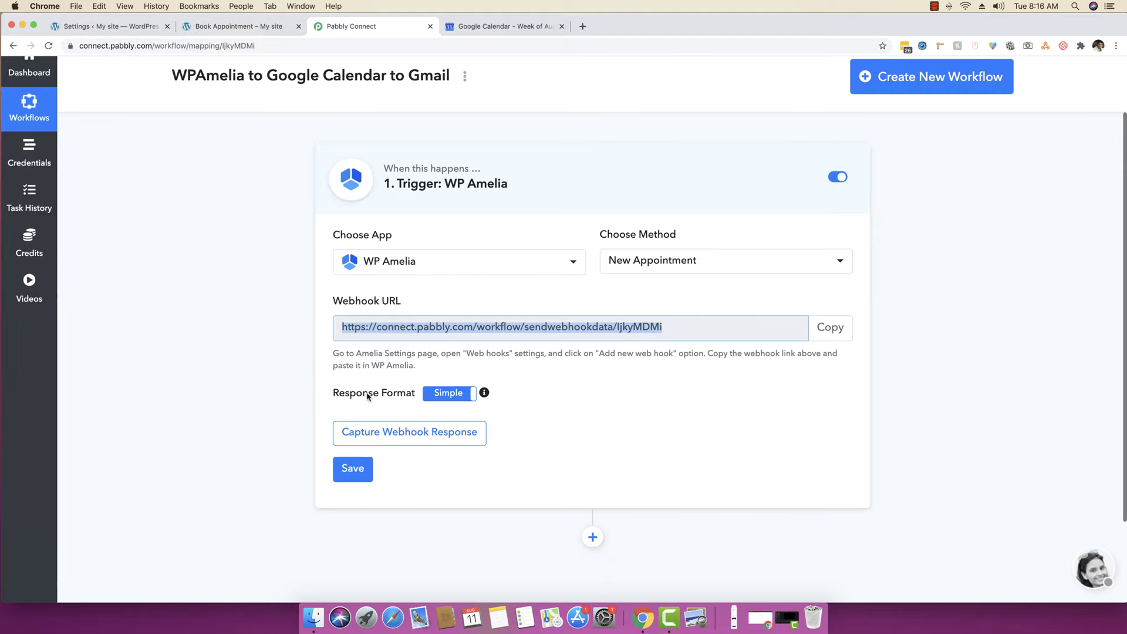
left_click(394, 434)
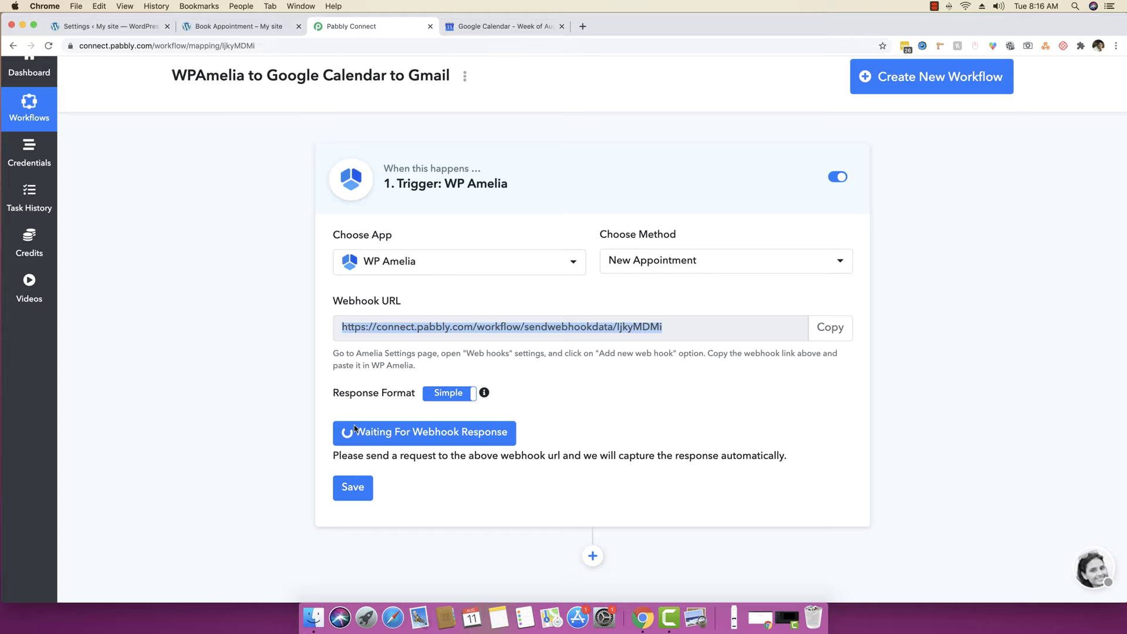
left_click(250, 28)
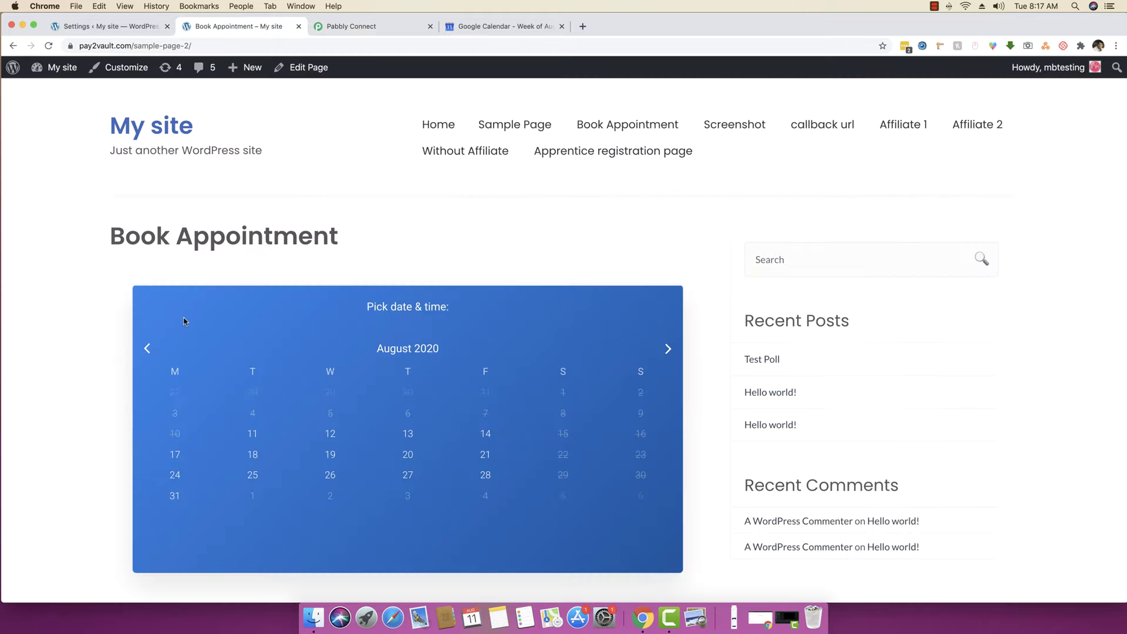
- Pick August 11 and the 10:00 am - 10:30 am Spa Service slot, and continue
scroll(12, 376, "down", 1)
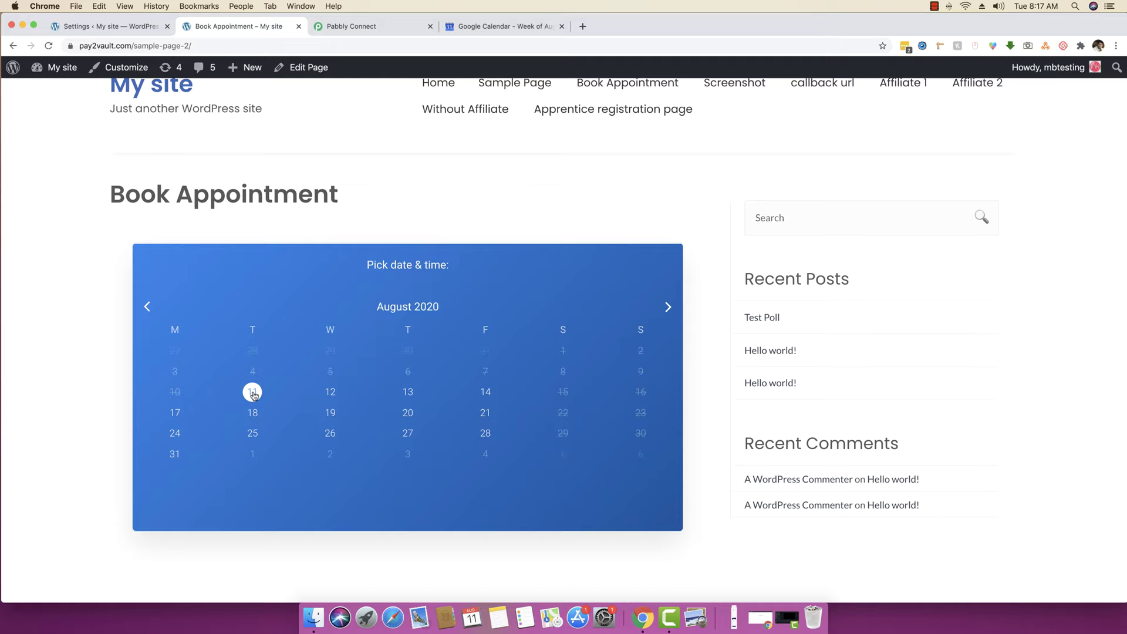
left_click(252, 392)
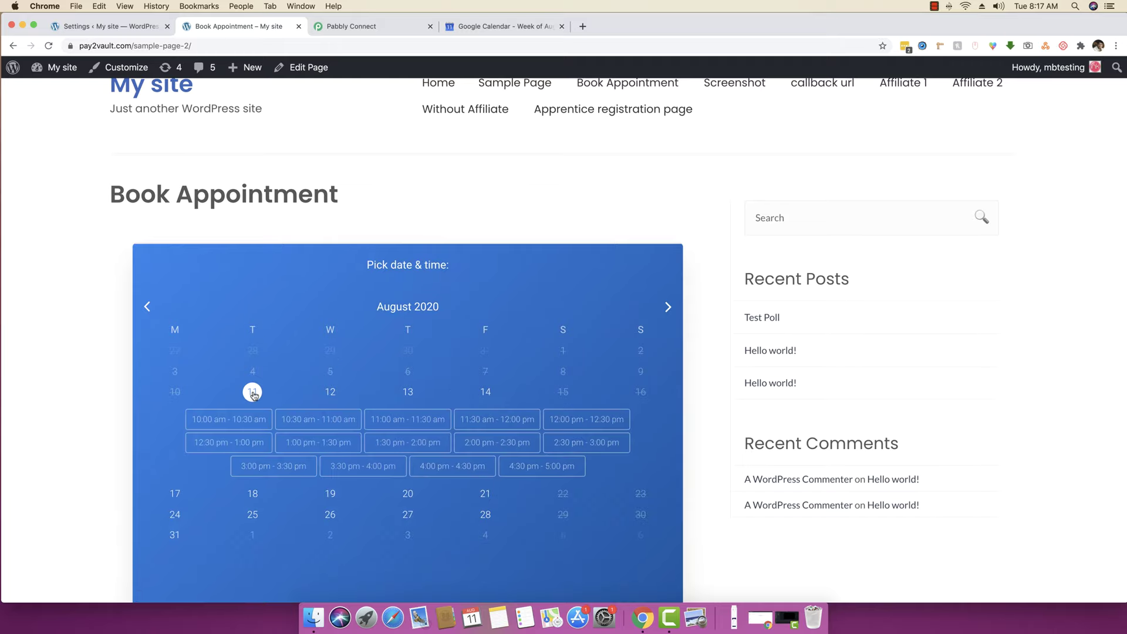
scroll(253, 395, "down", 1)
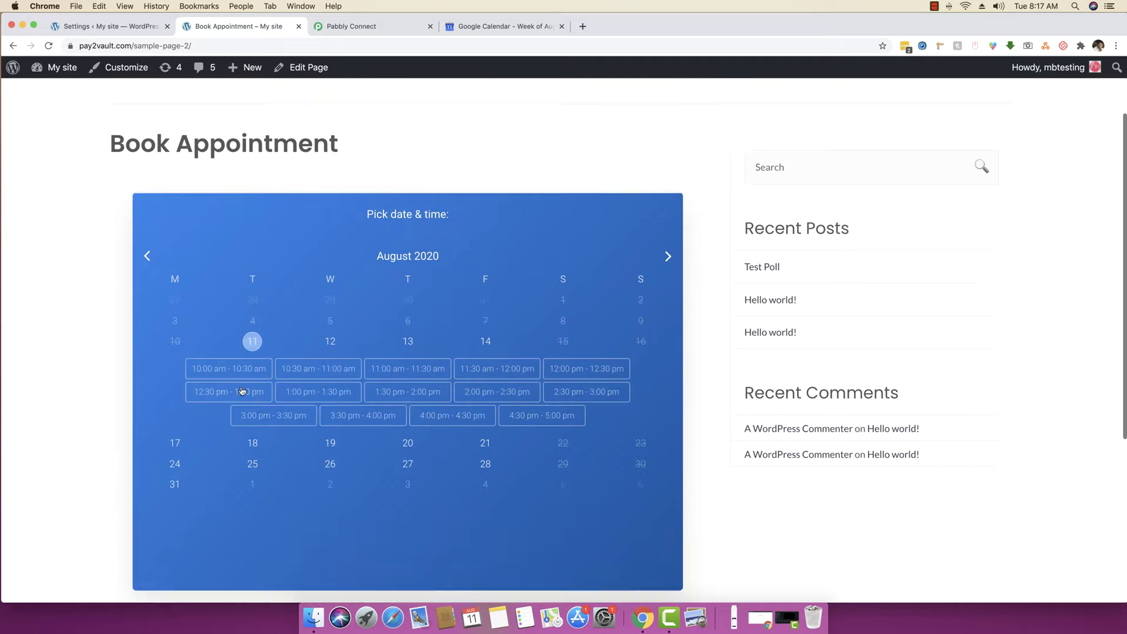
left_click(233, 374)
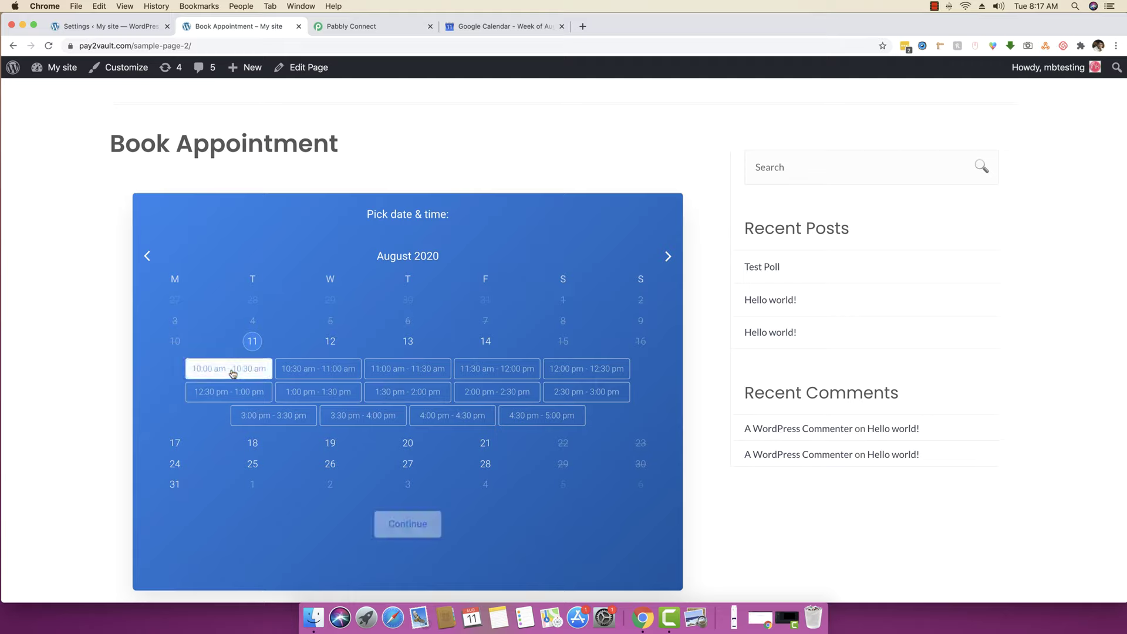
left_click(405, 525)
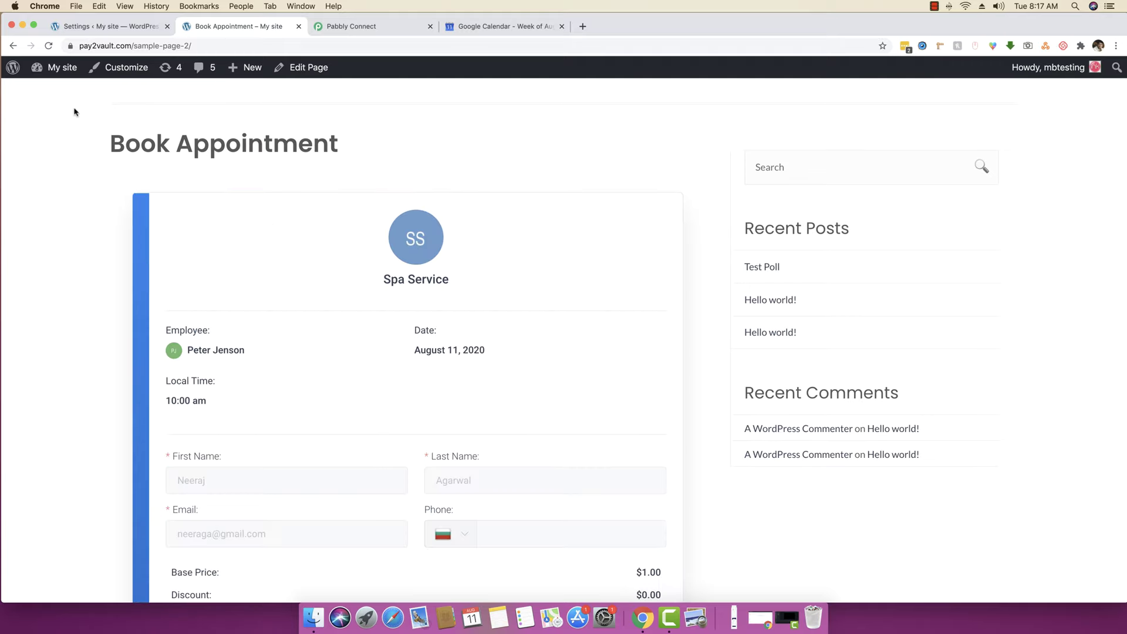
- Confirm the appointment and highlight the booking-completed Congratulations message
scroll(101, 347, "down", 3)
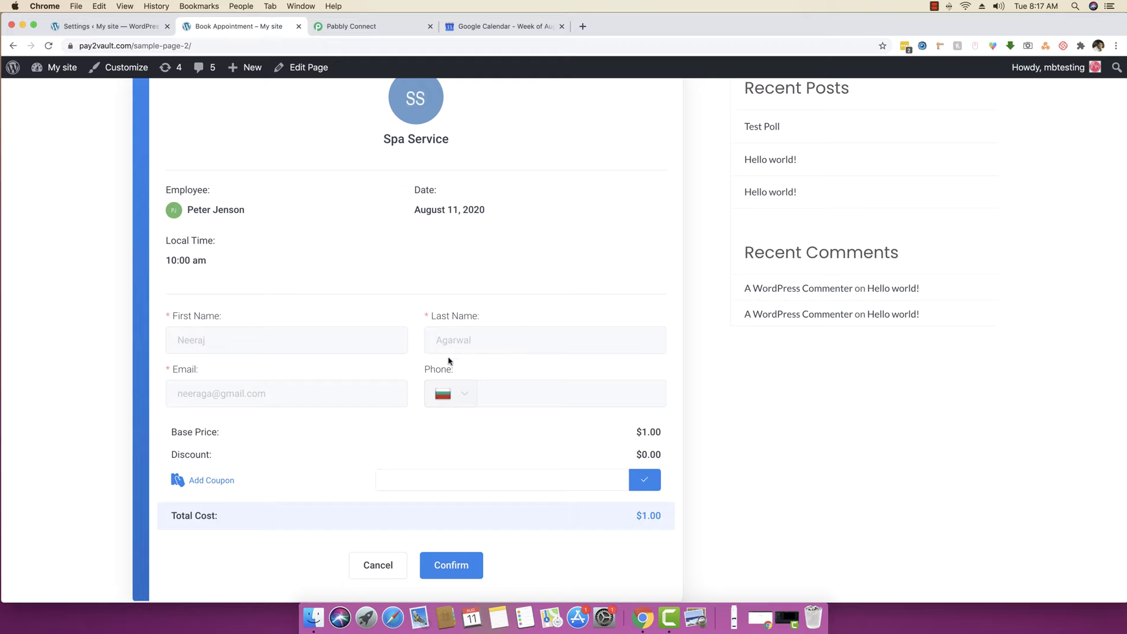
scroll(480, 440, "up", 2)
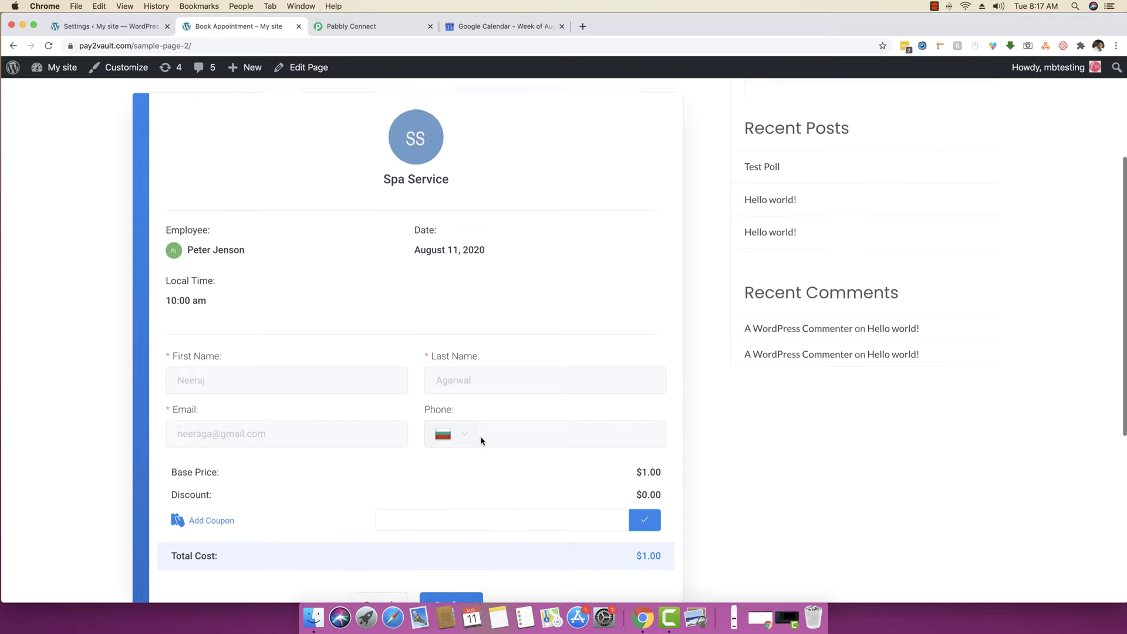
scroll(482, 446, "down", 4)
left_click(469, 511)
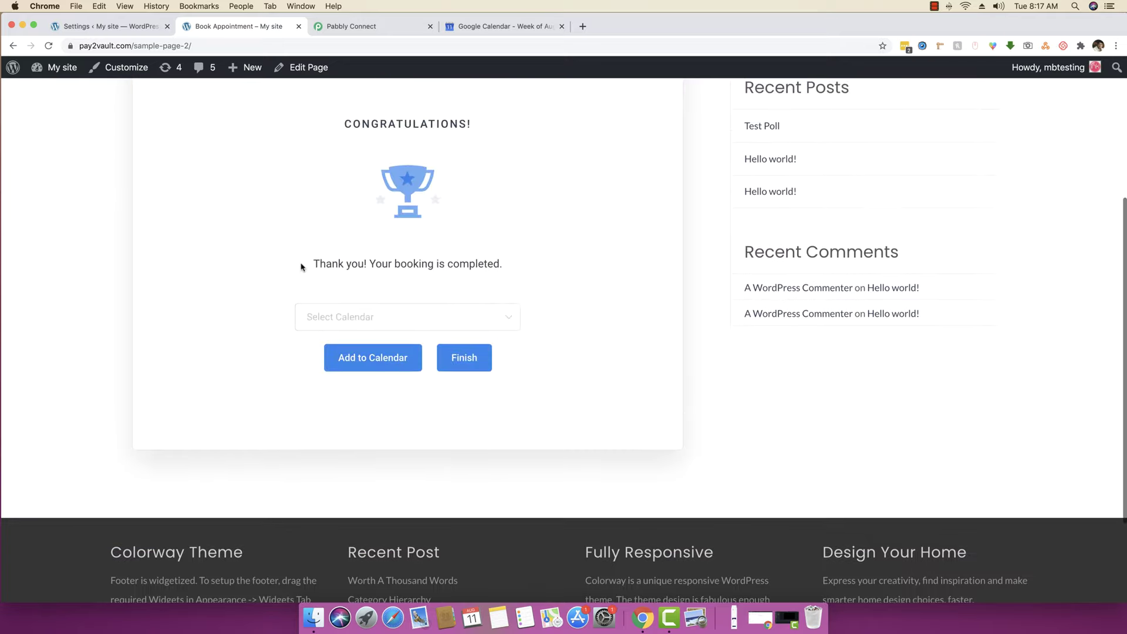
left_click_drag(313, 263, 497, 259)
left_click(497, 259)
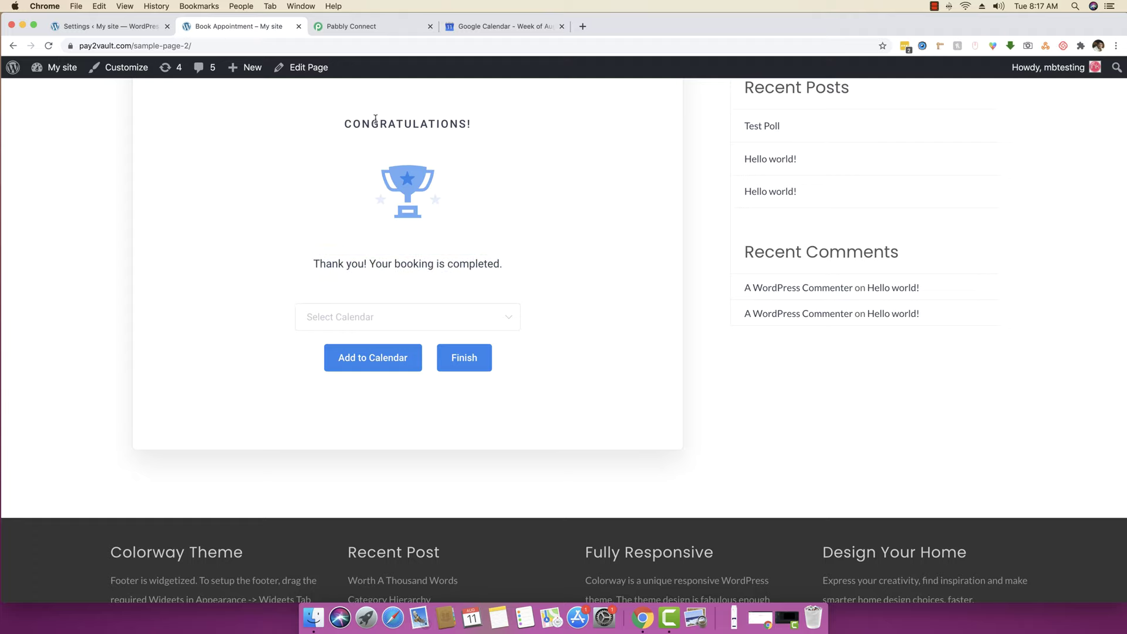
- Review the captured WP Amelia webhook response, starting with the firstName field
left_click(356, 27)
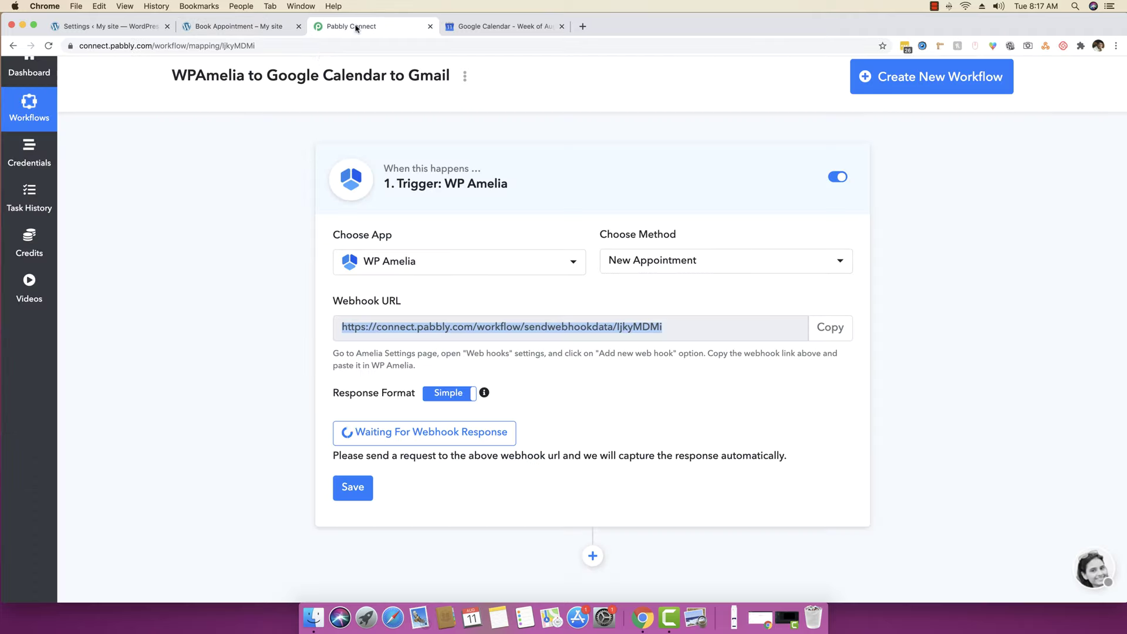
left_click(190, 281)
scroll(221, 330, "down", 3)
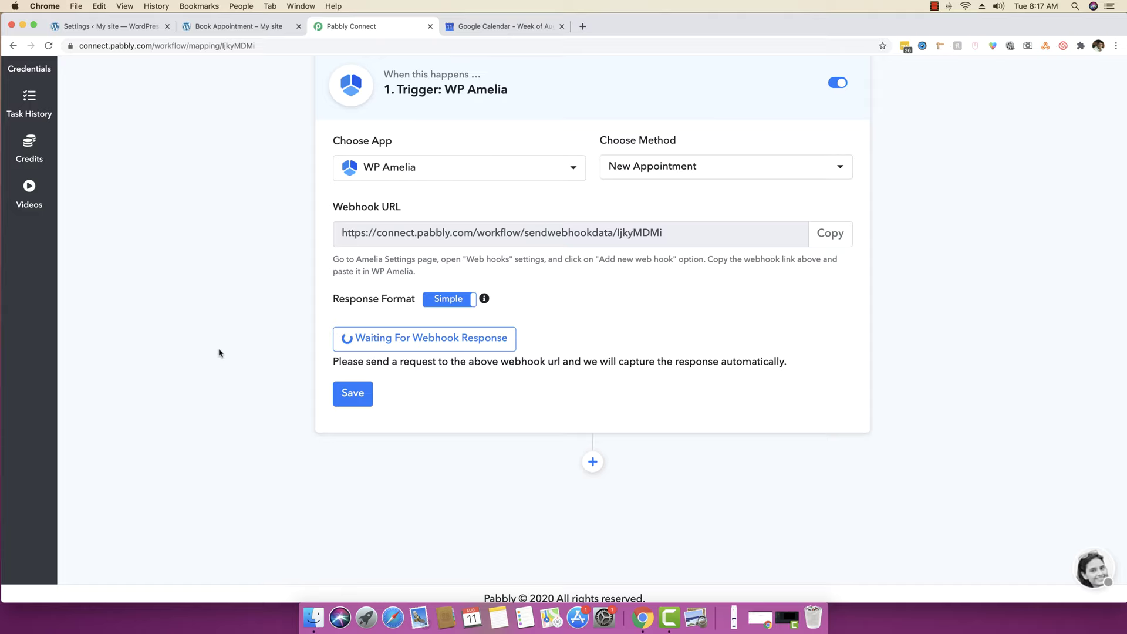
scroll(219, 352, "down", 5)
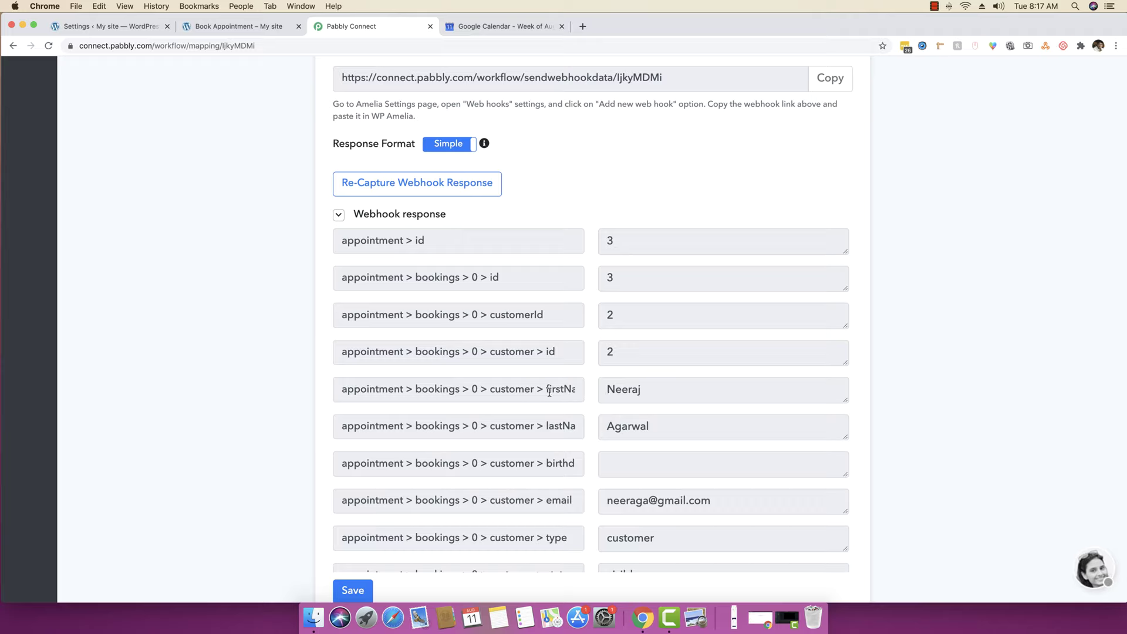
left_click_drag(547, 390, 570, 390)
left_click(537, 391)
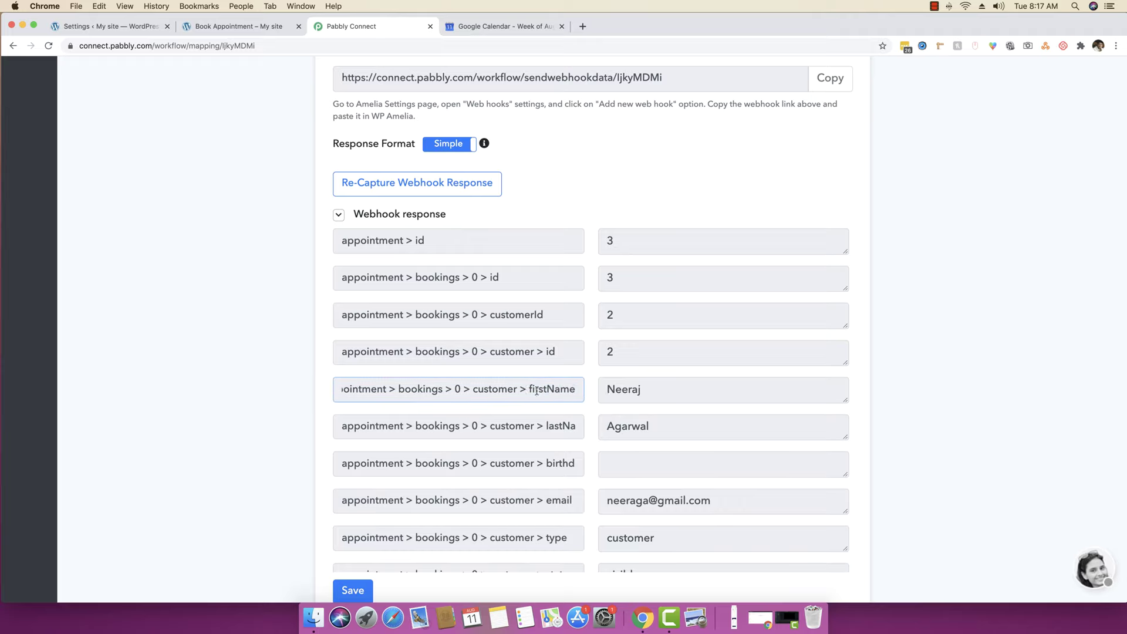
double_click(527, 388)
key("Tab")
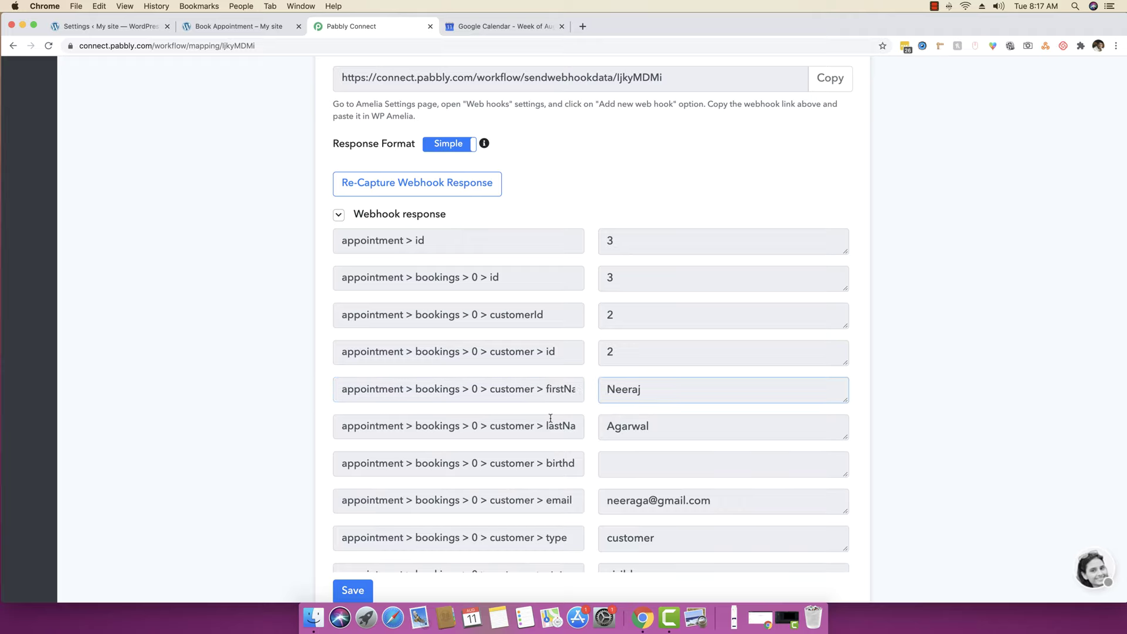
scroll(554, 428, "down", 3)
scroll(759, 414, "down", 5)
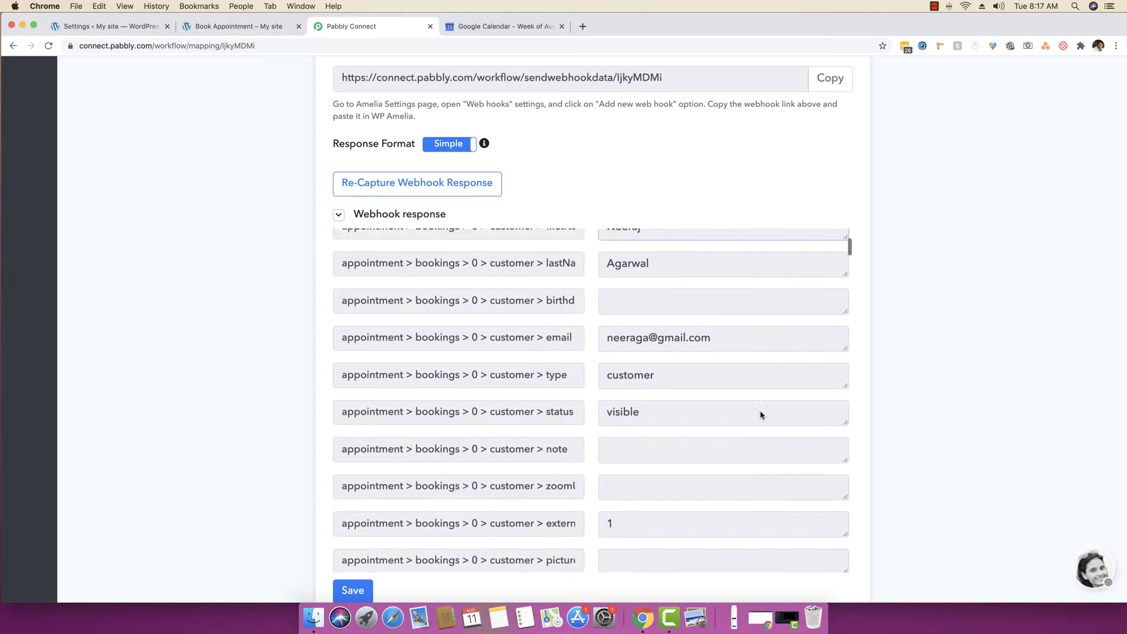
scroll(760, 411, "down", 15)
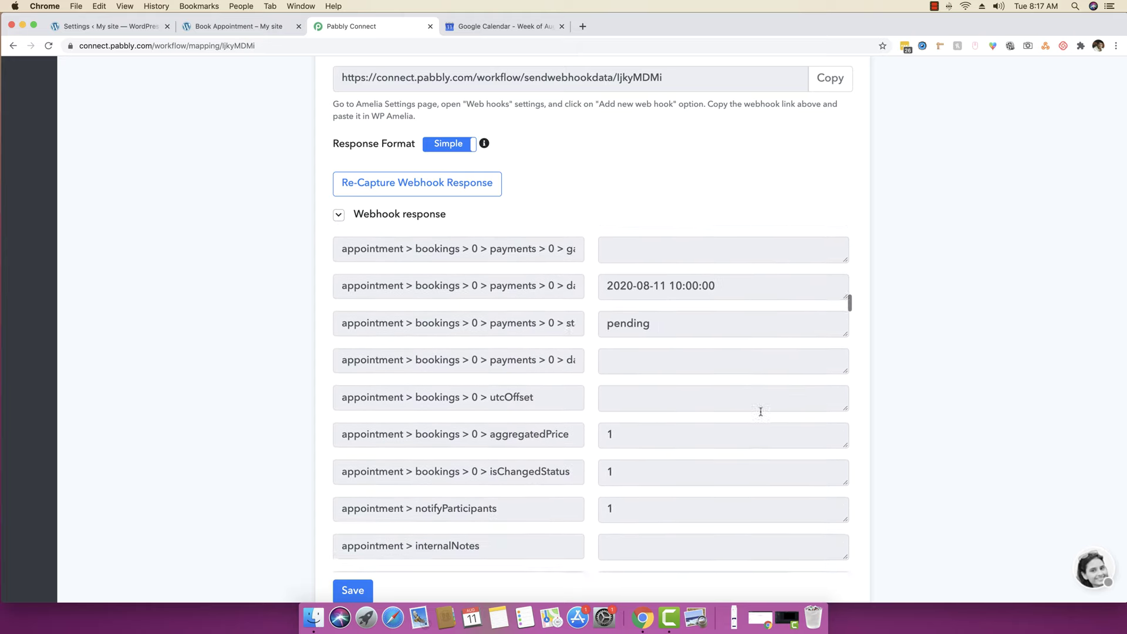
scroll(760, 411, "down", 20)
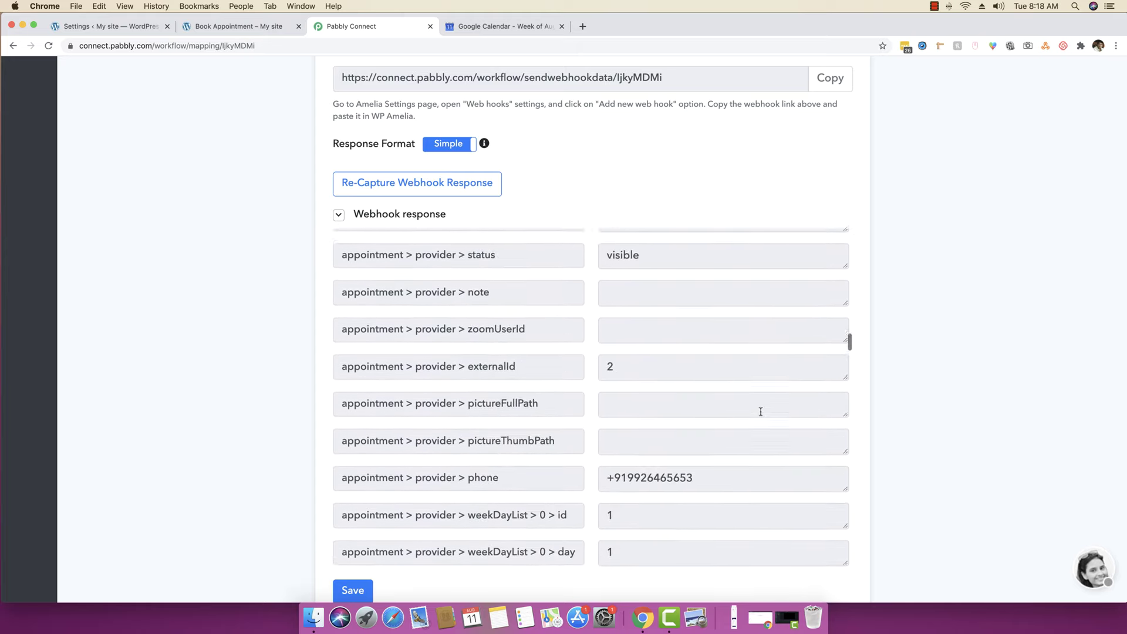
scroll(760, 412, "down", 15)
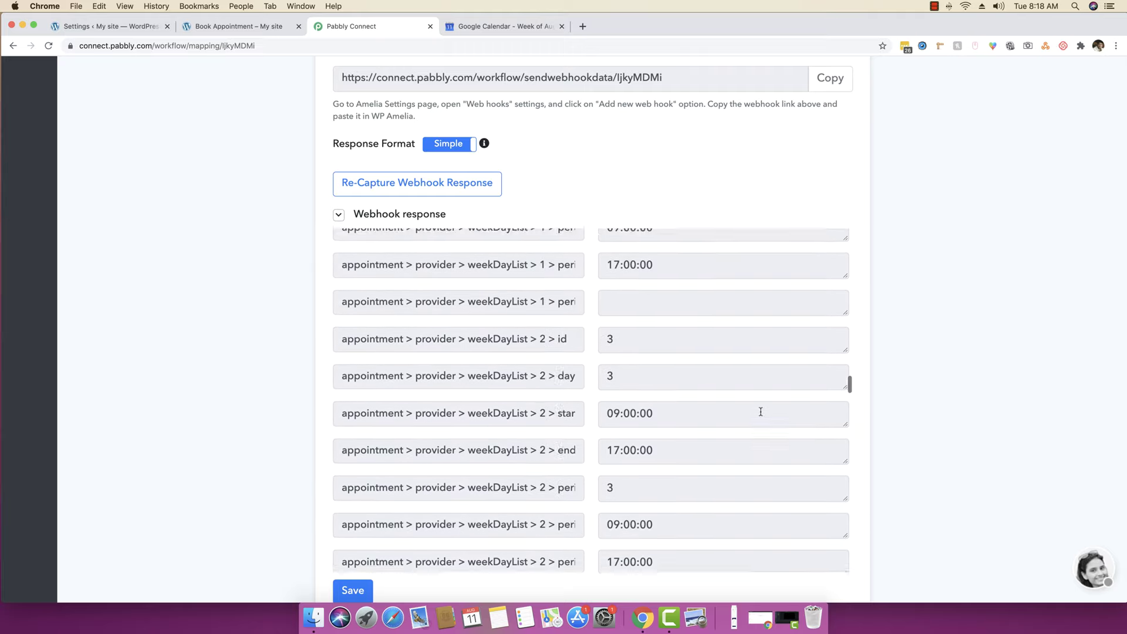
scroll(760, 411, "down", 20)
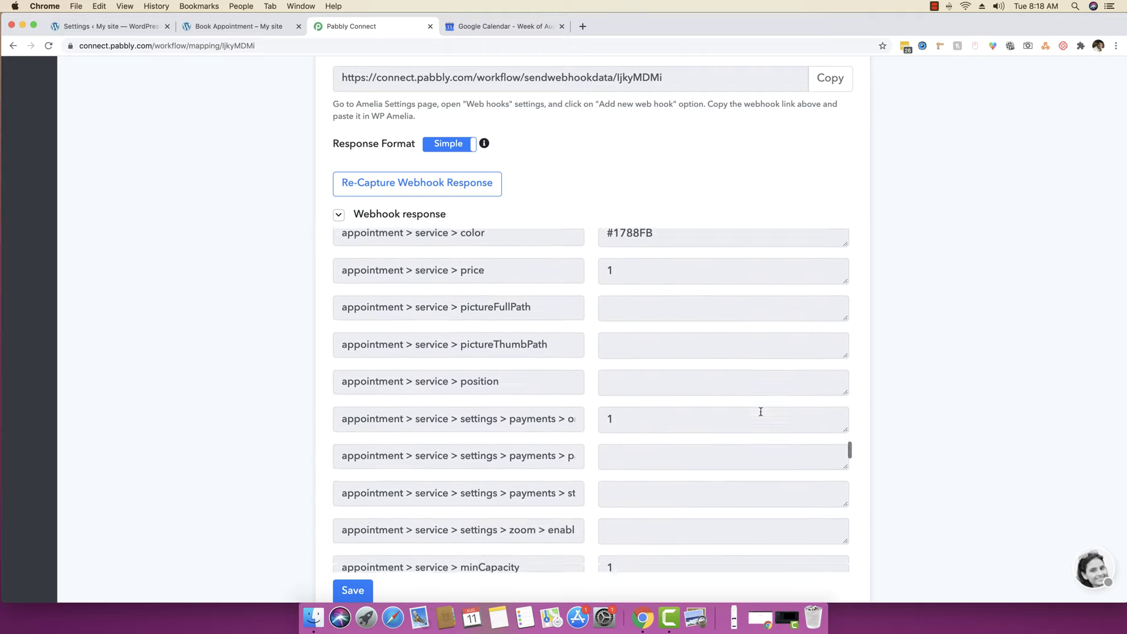
scroll(760, 411, "down", 15)
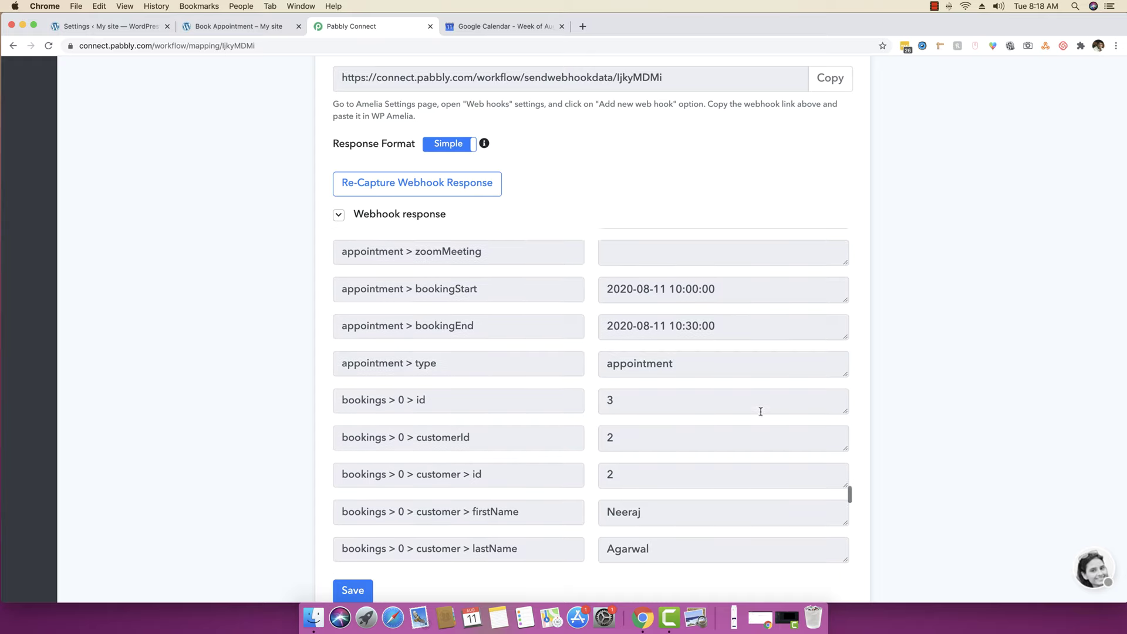
double_click(450, 291)
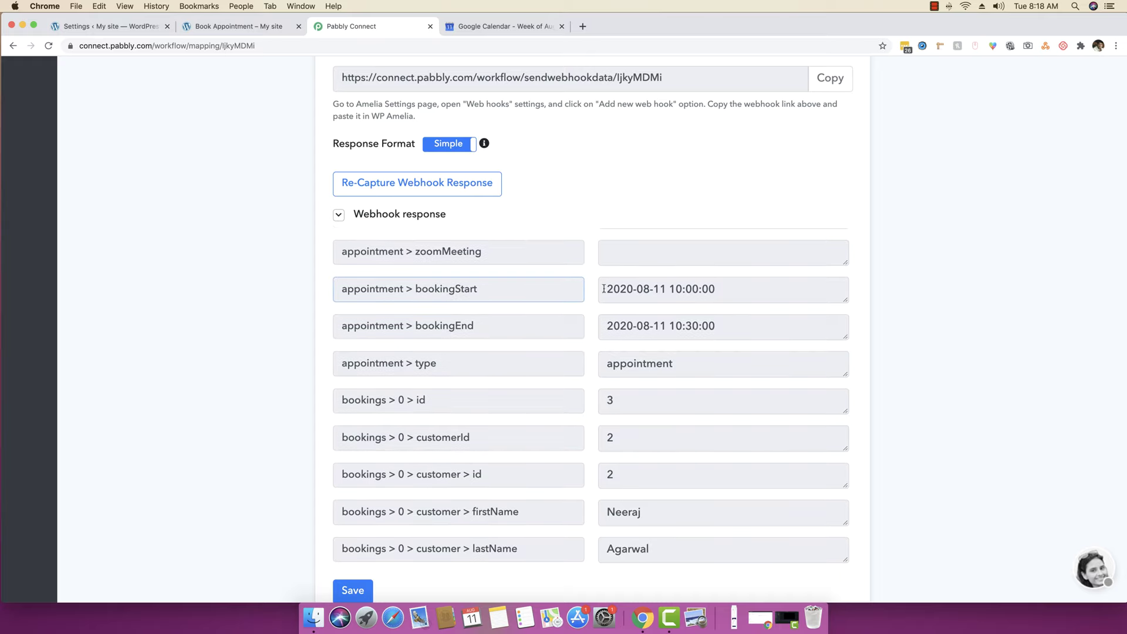
left_click_drag(603, 289, 731, 288)
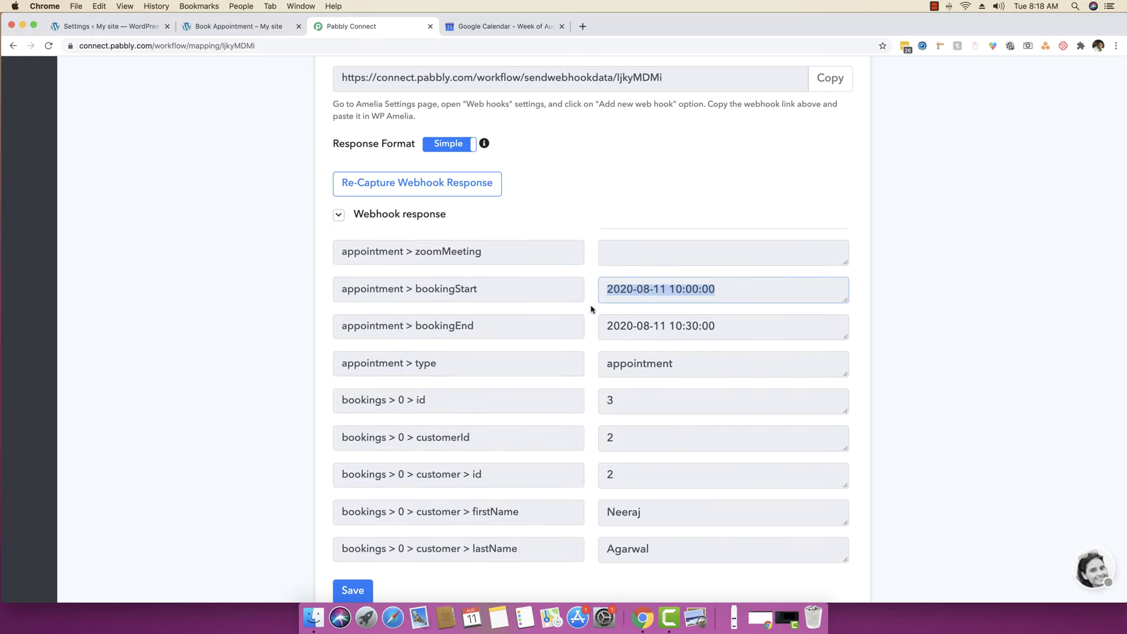
double_click(427, 324)
left_click_drag(605, 326, 734, 327)
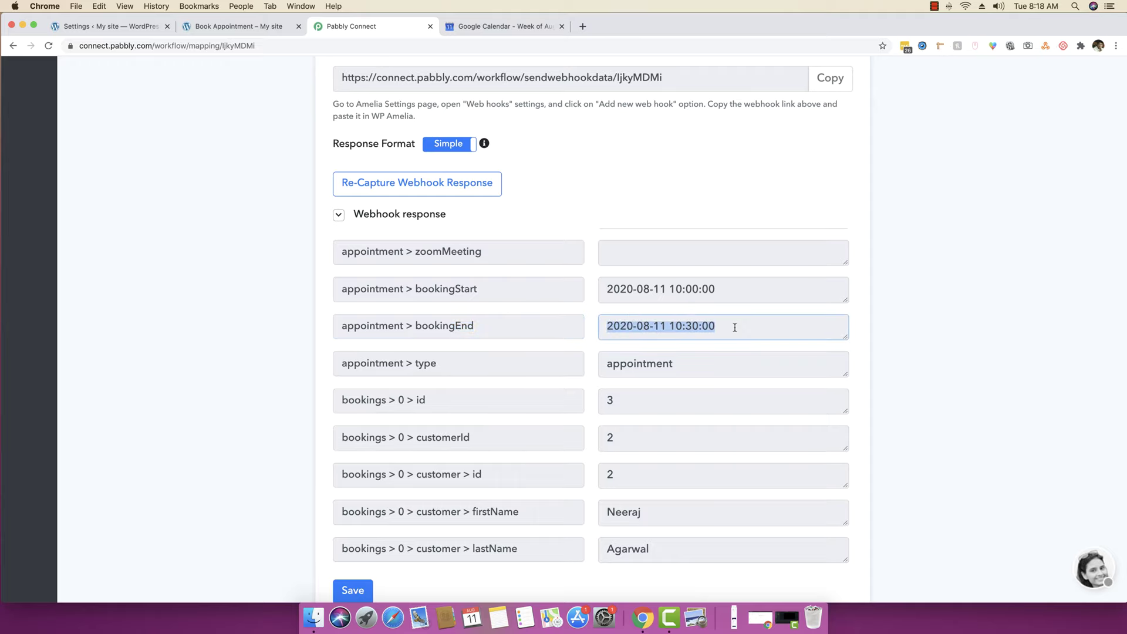
scroll(1006, 386, "down", 3)
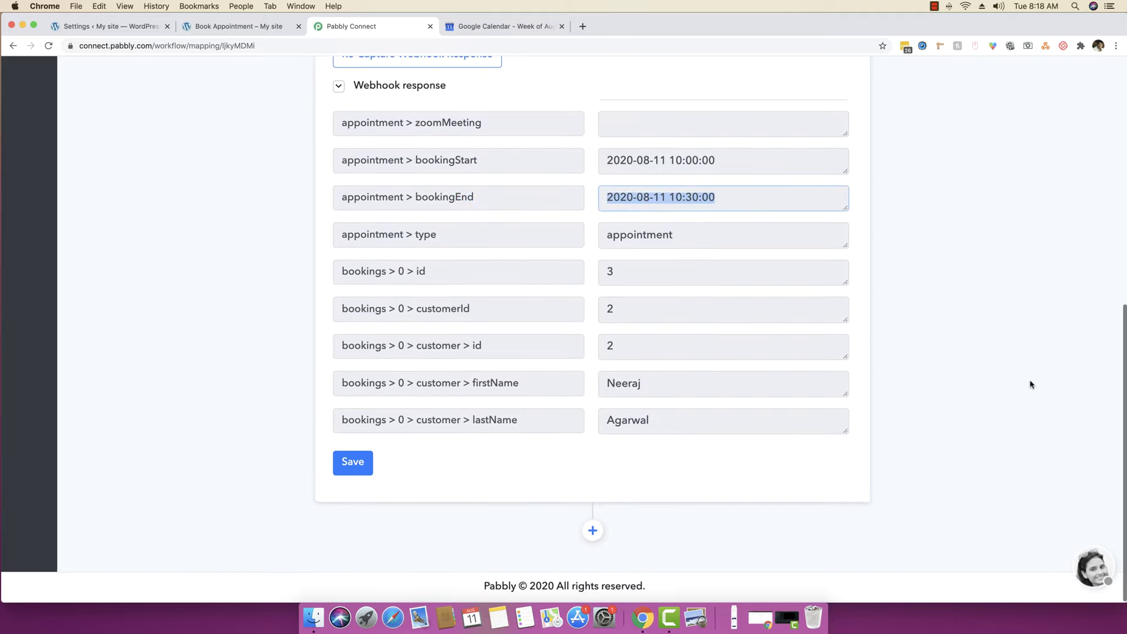
- Add an action step using Google Calendar with the Create an Event method
left_click(592, 532)
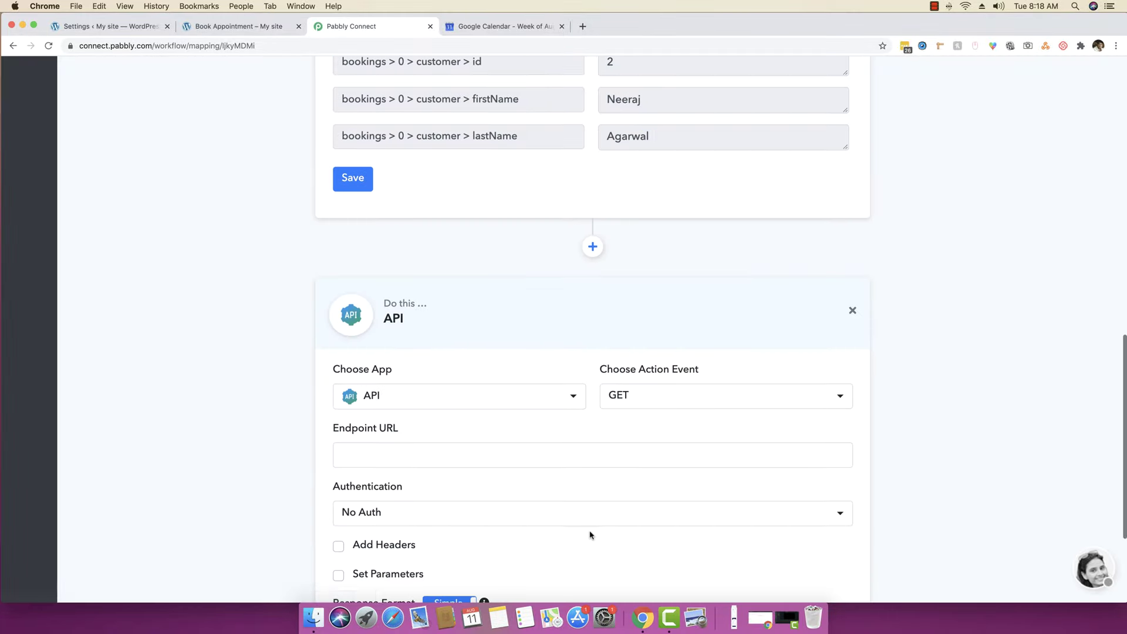
left_click(430, 387)
type("goo")
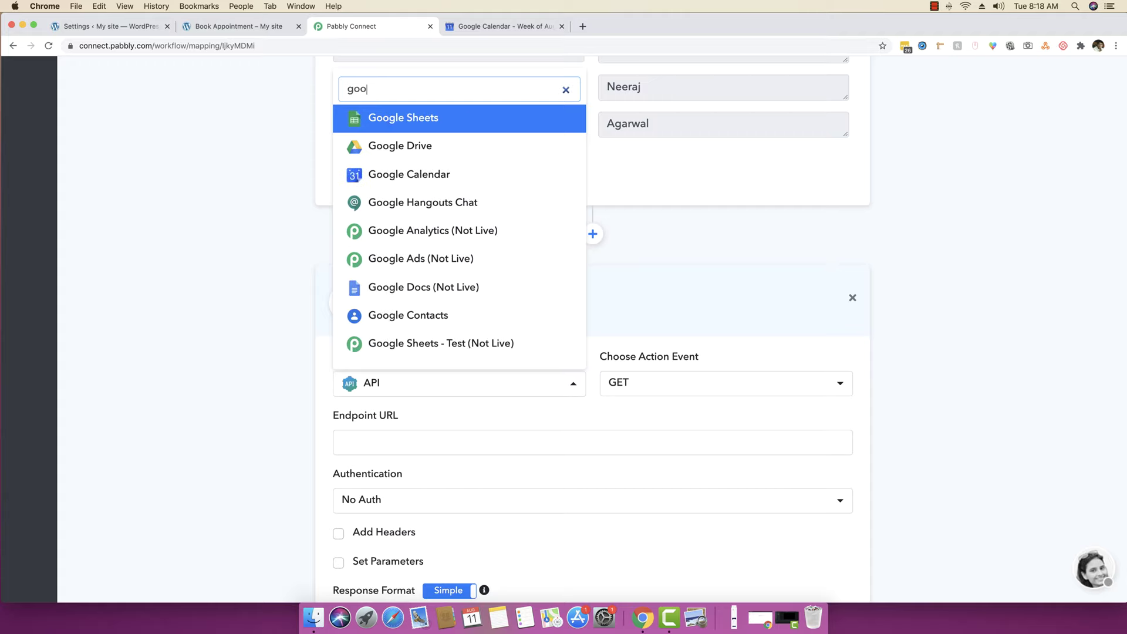
type("gle cal")
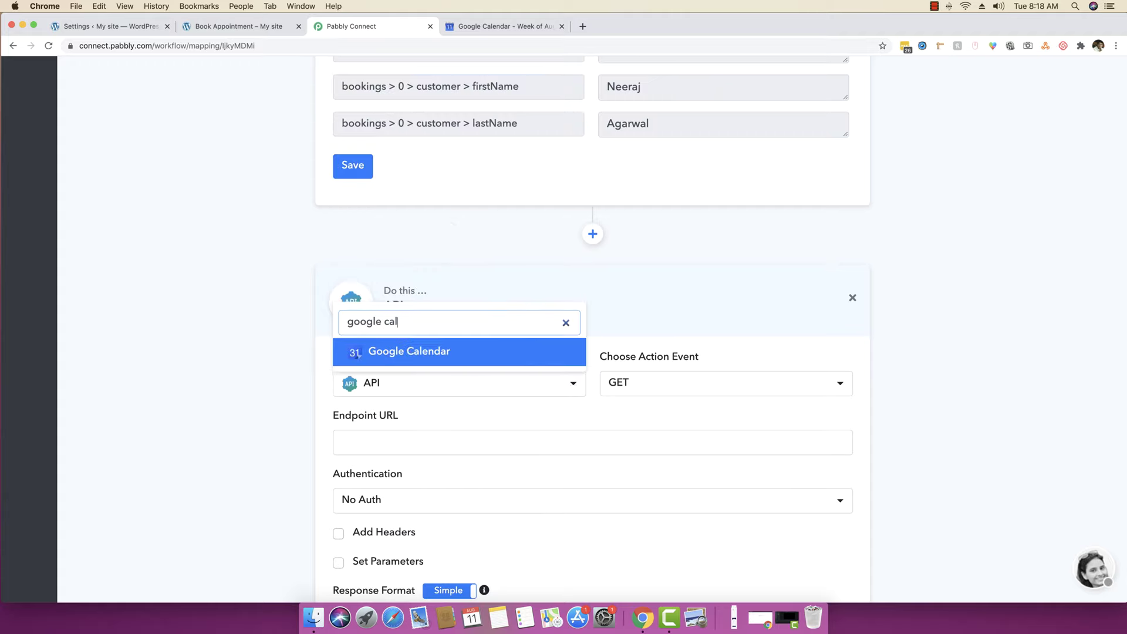
left_click(441, 350)
left_click(634, 410)
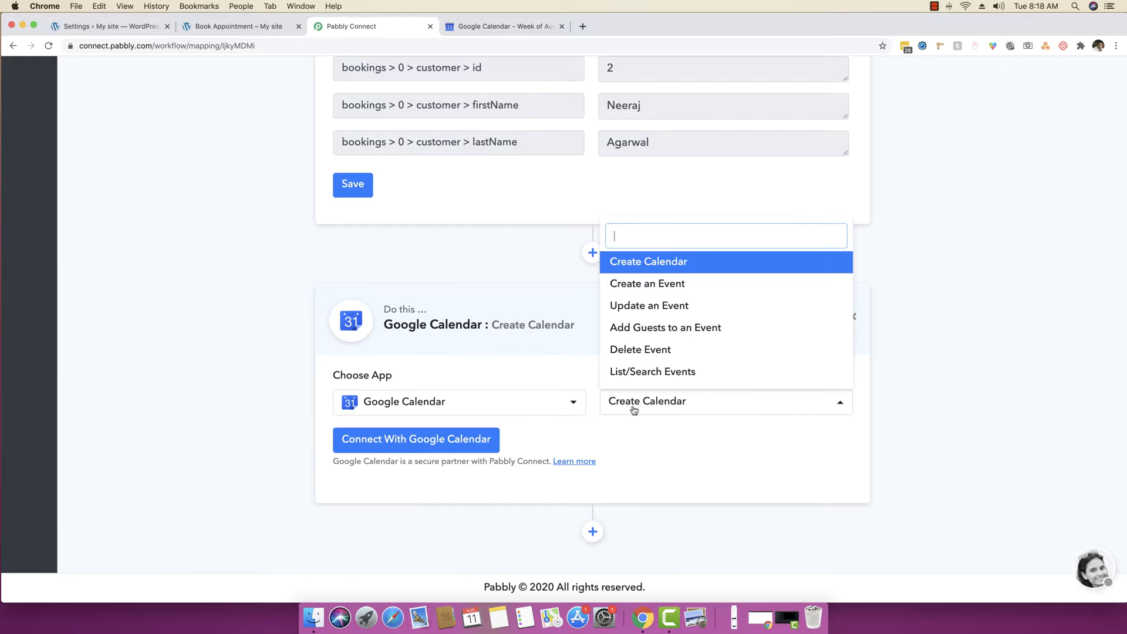
left_click(644, 285)
- Connect the step using the saved Google Calendar #1 credentials
left_click(382, 448)
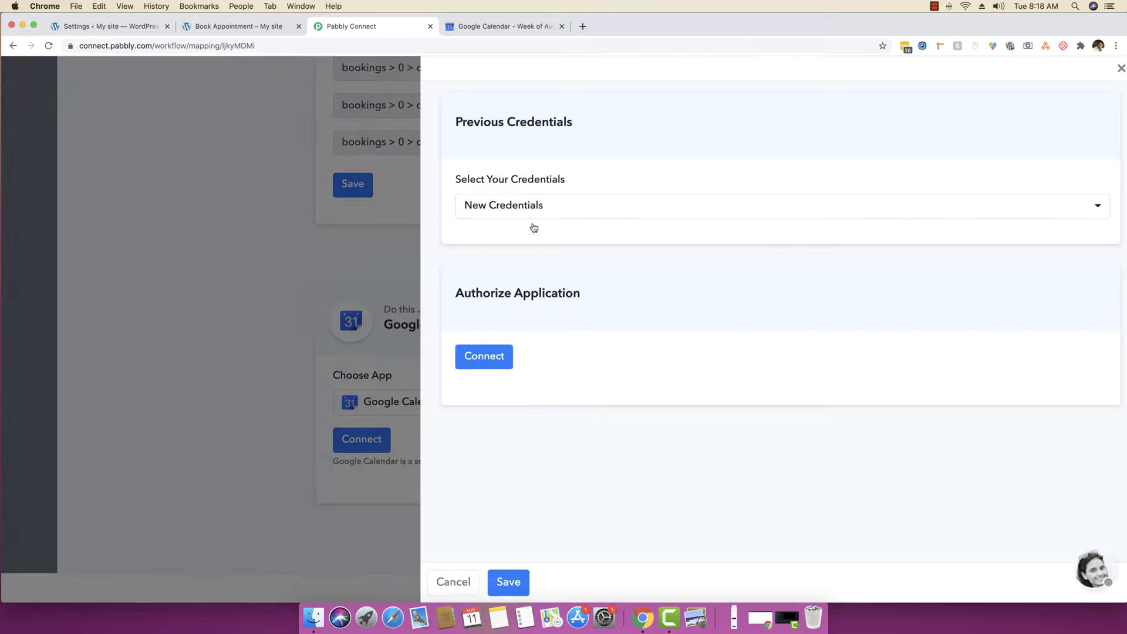
left_click(531, 206)
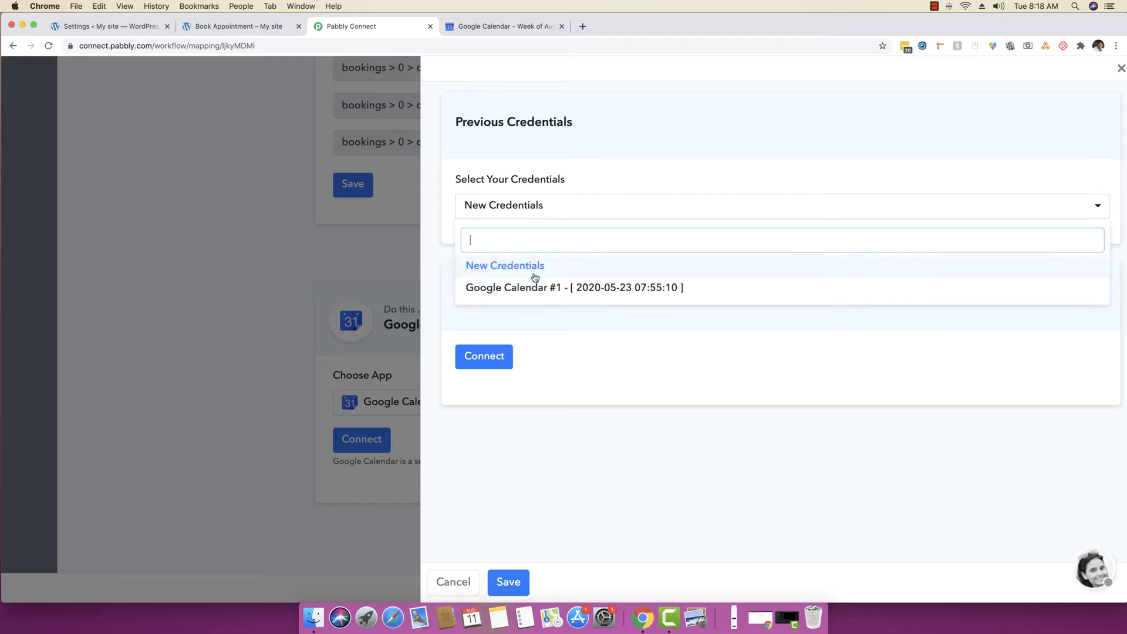
left_click(525, 288)
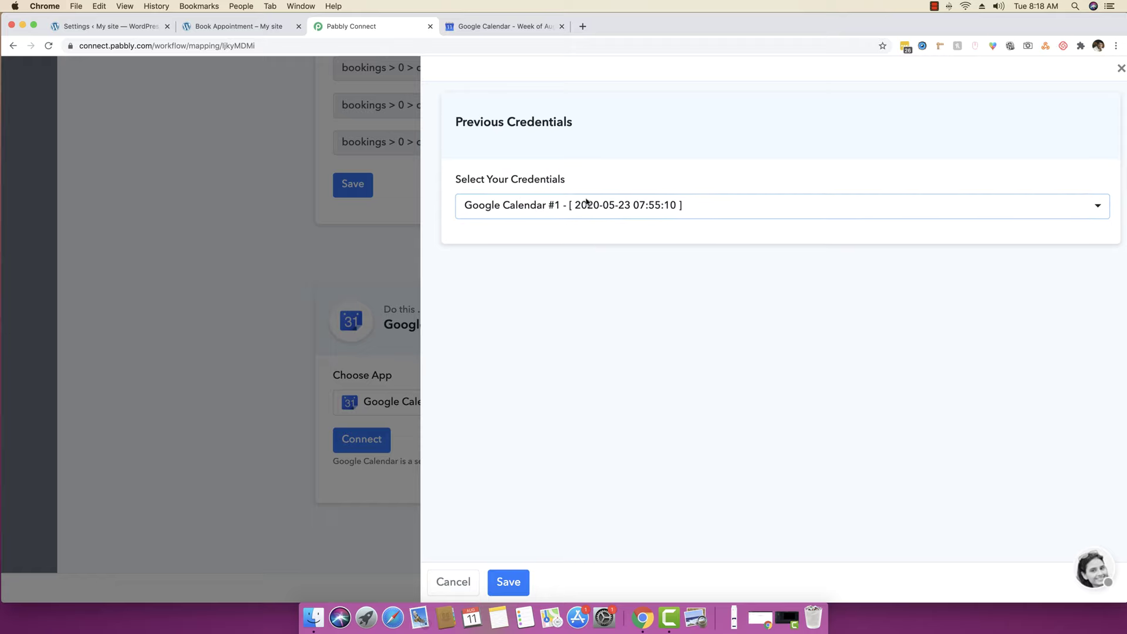
left_click(507, 583)
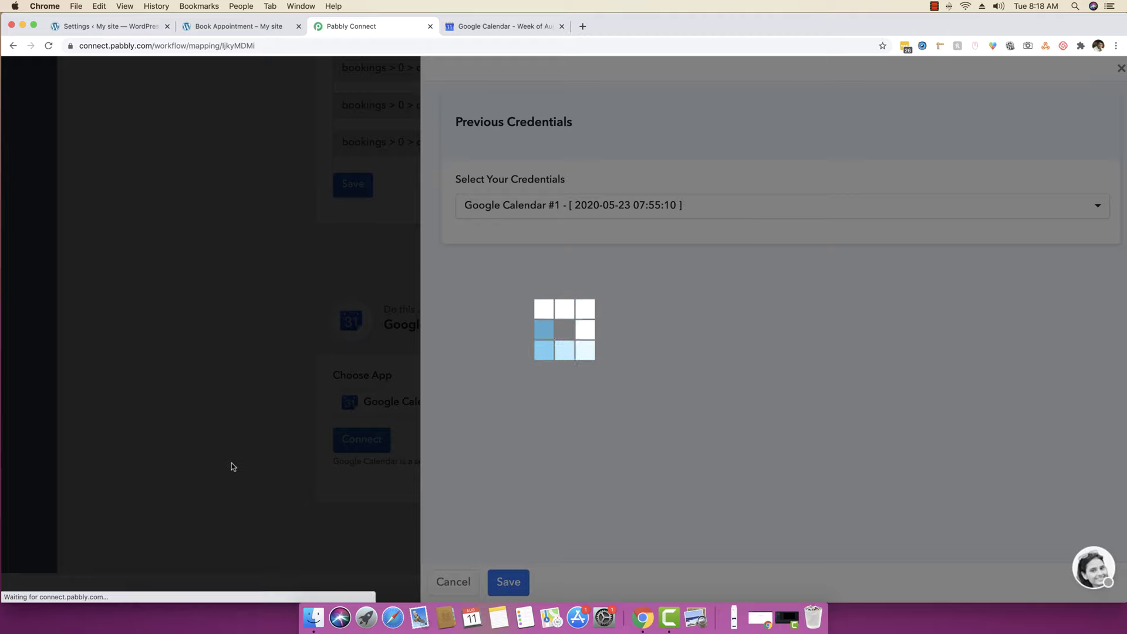
scroll(233, 466, "down", 5)
scroll(233, 466, "up", 3)
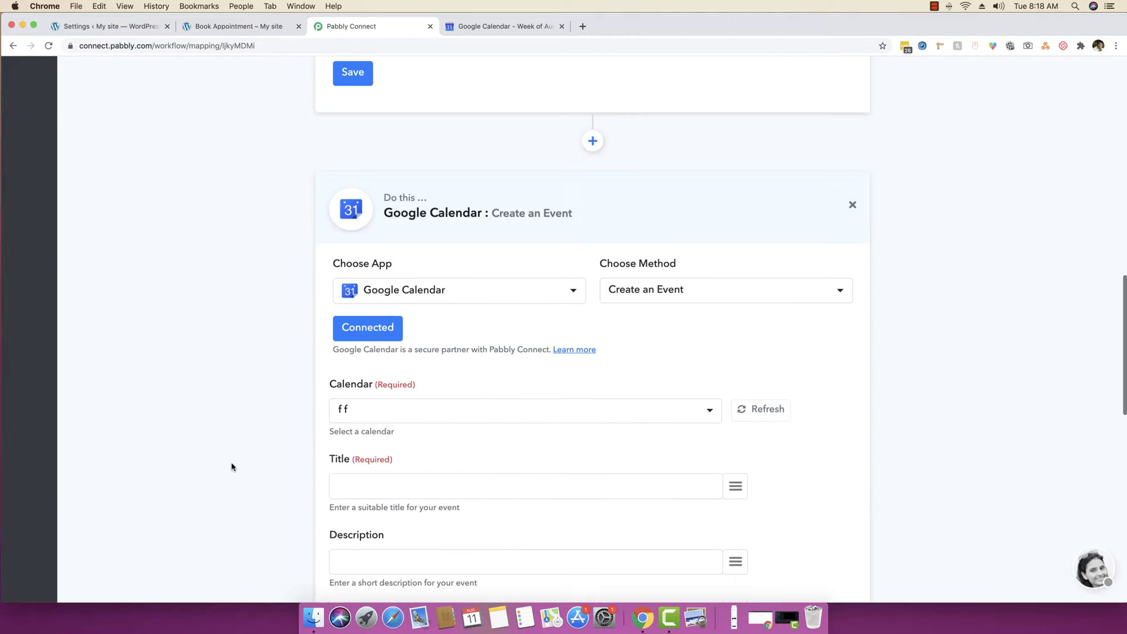
scroll(233, 467, "down", 3)
scroll(232, 466, "down", 3)
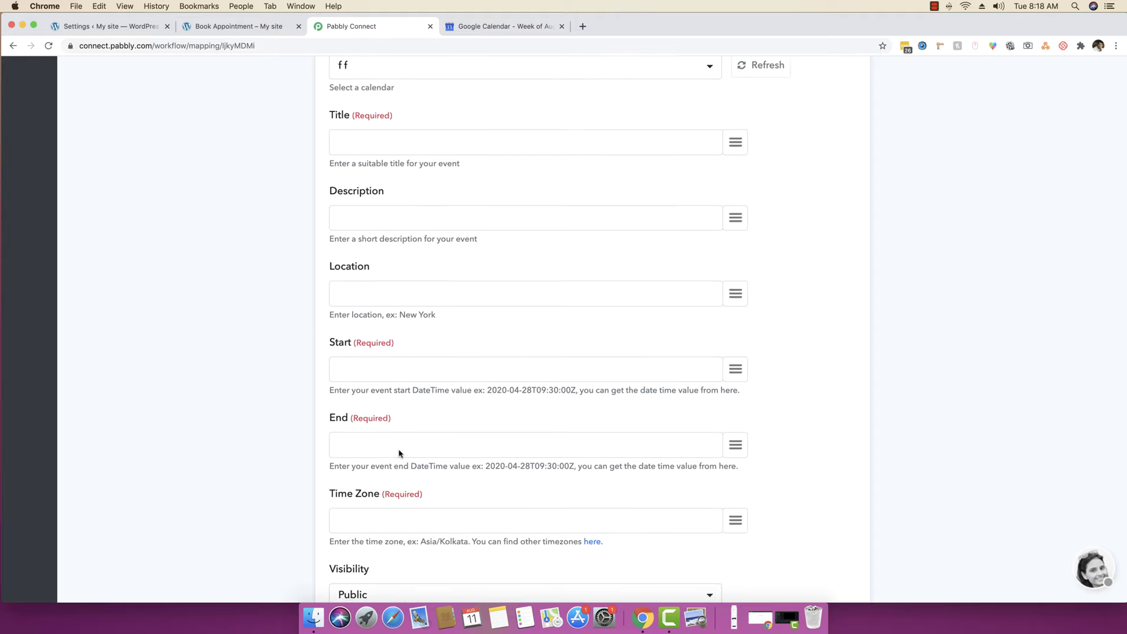
left_click(398, 453)
left_click_drag(488, 390, 571, 390)
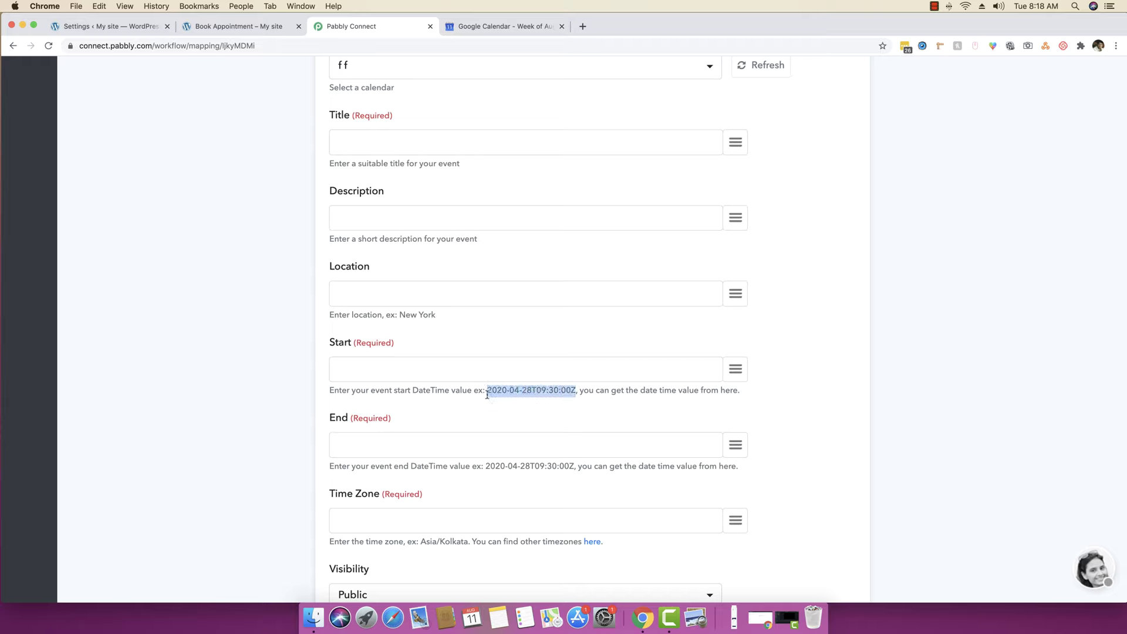
left_click(533, 392)
left_click_drag(536, 392, 557, 391)
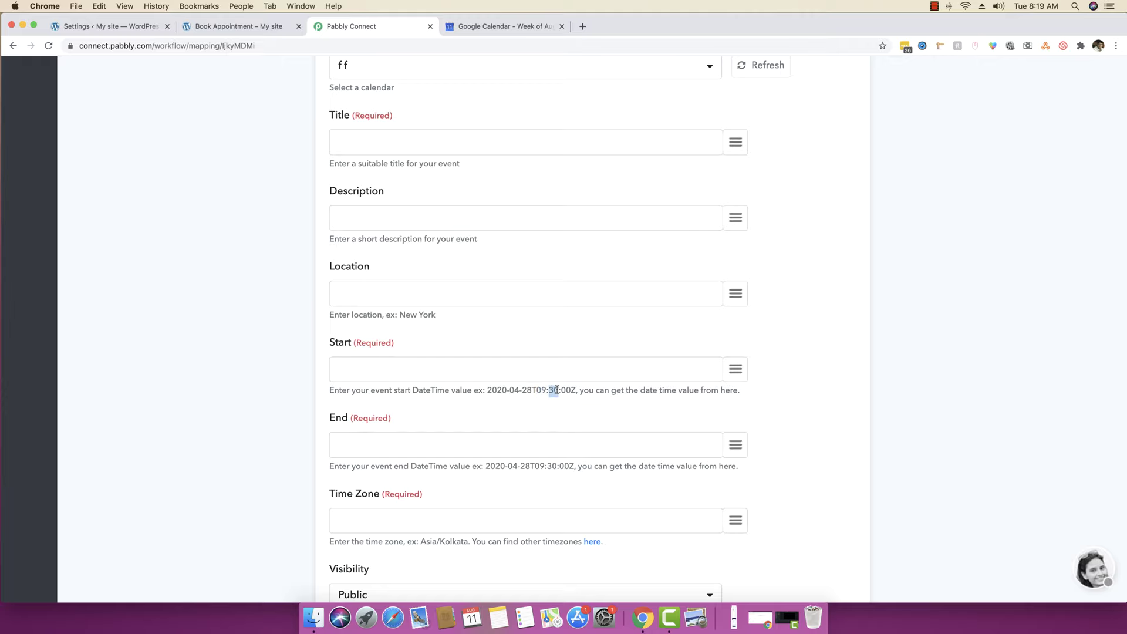
left_click(561, 392)
left_click(570, 390)
scroll(574, 397, "up", 7)
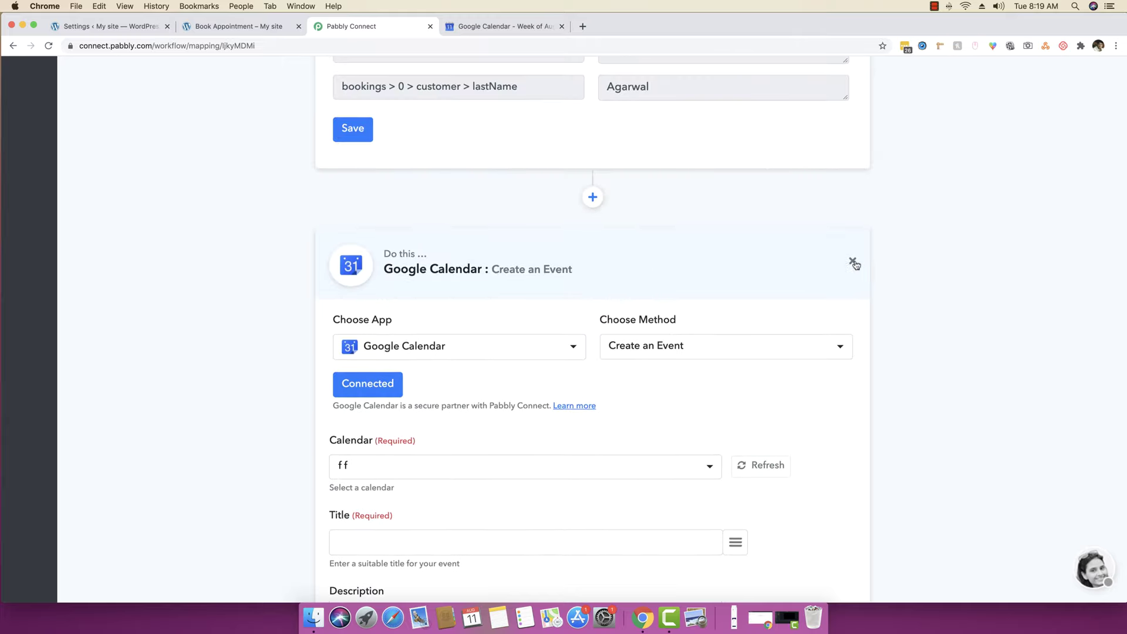
- Remove the Google Calendar Create an Event step and dismiss the confirmation
left_click(853, 262)
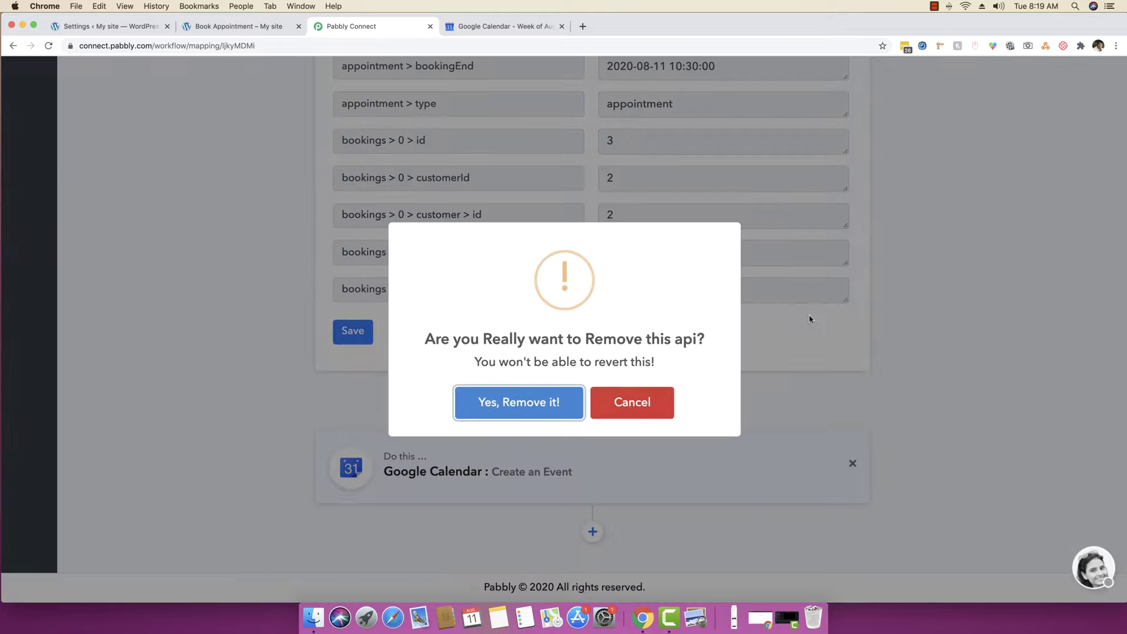
left_click(518, 404)
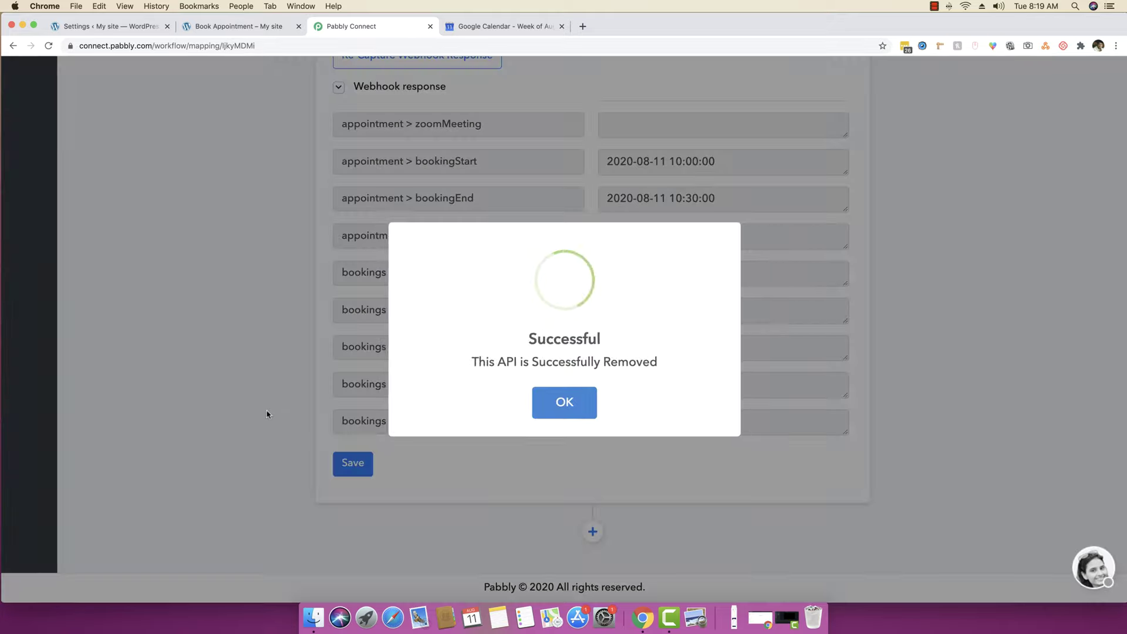
left_click(557, 405)
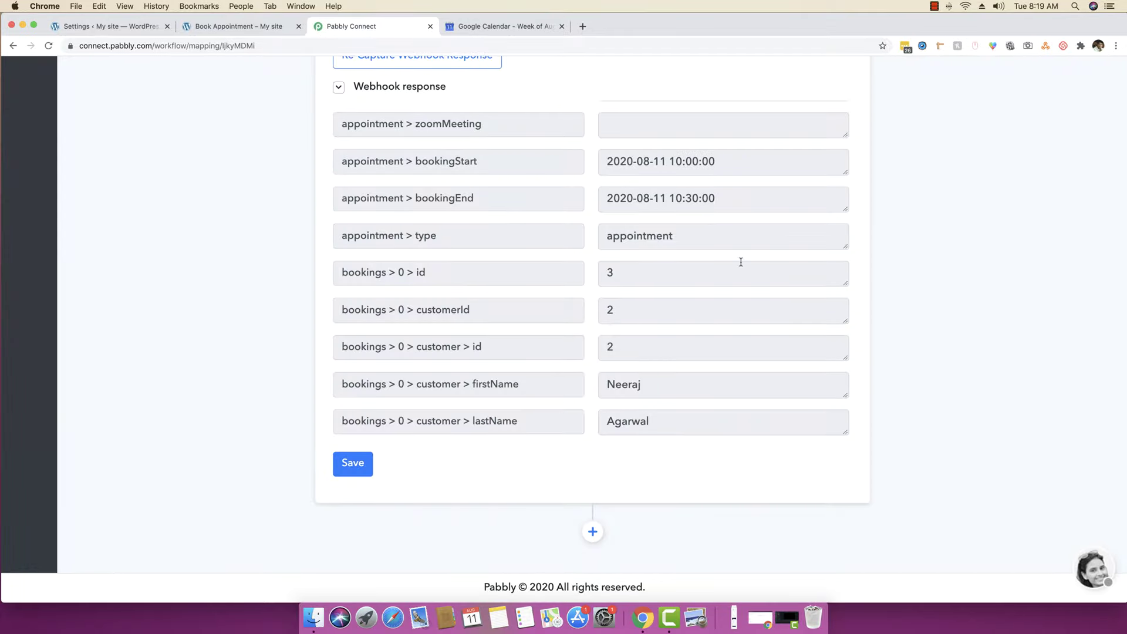
- Highlight the trigger's bookingStart and bookingEnd date-time values
left_click_drag(726, 199, 594, 202)
left_click(654, 200)
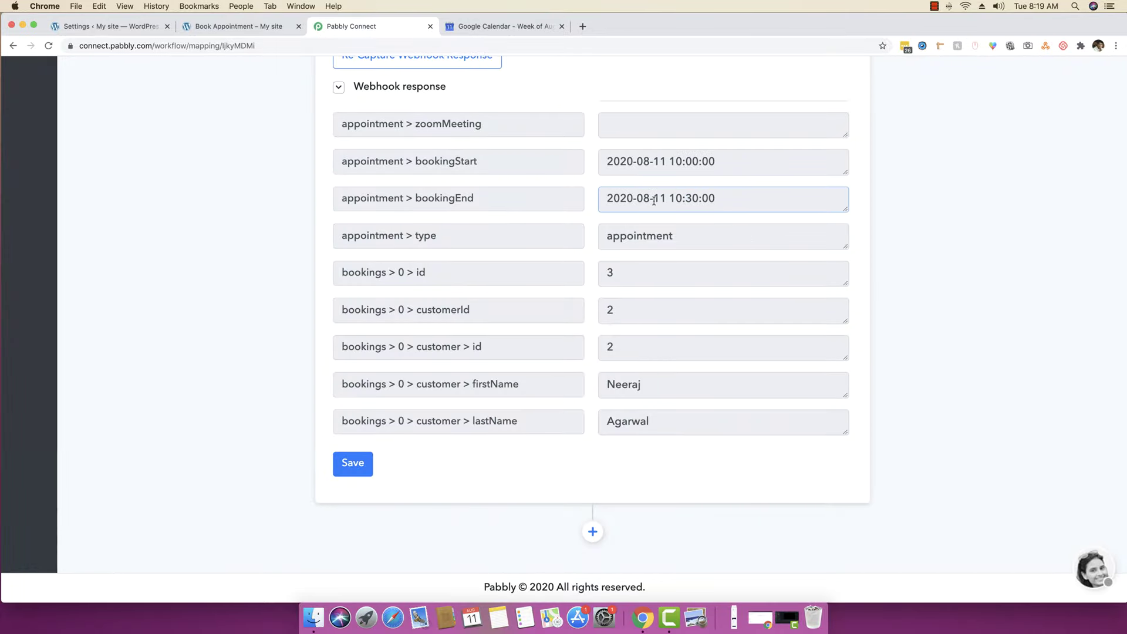
left_click_drag(720, 162, 605, 162)
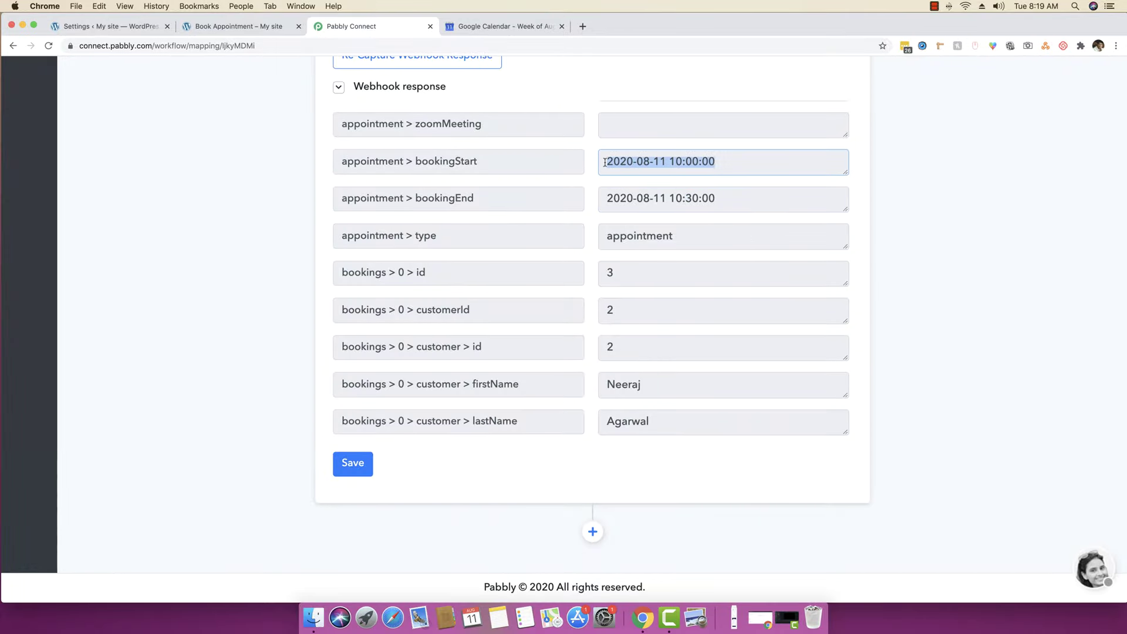
left_click_drag(726, 199, 594, 203)
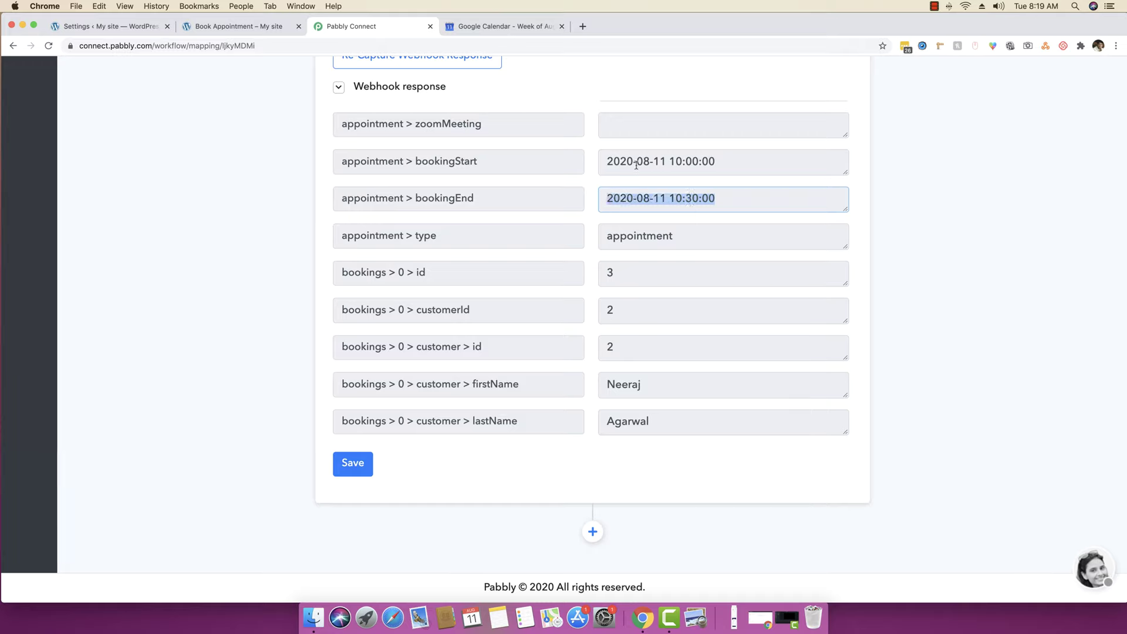
left_click(731, 200)
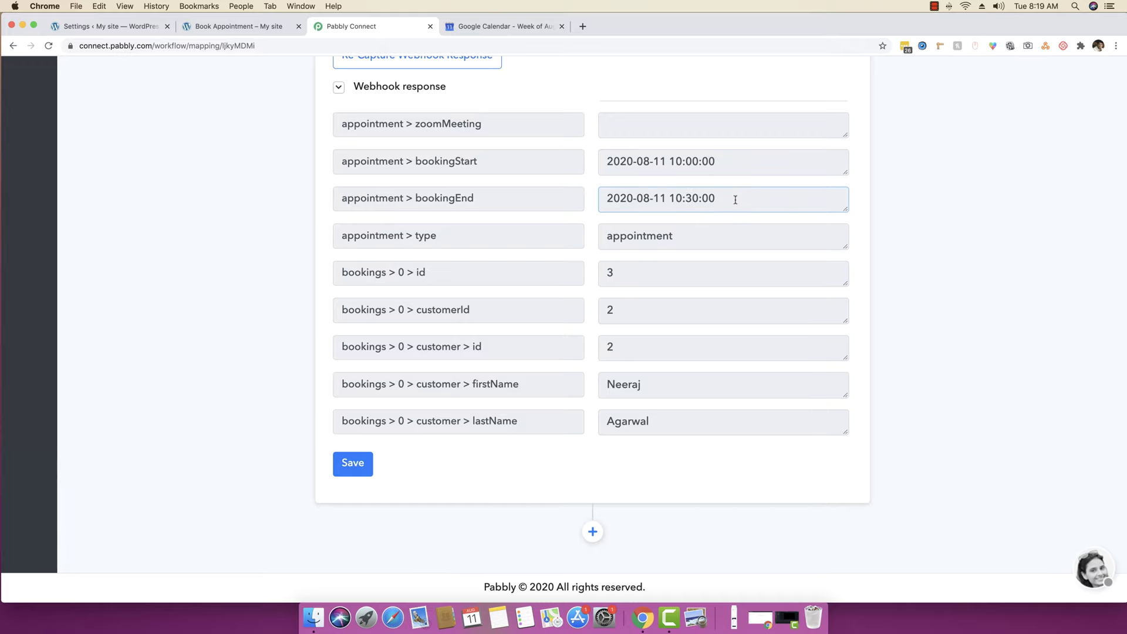
- Add a Date/Time Formatter step using the Format method and connect it
left_click(592, 531)
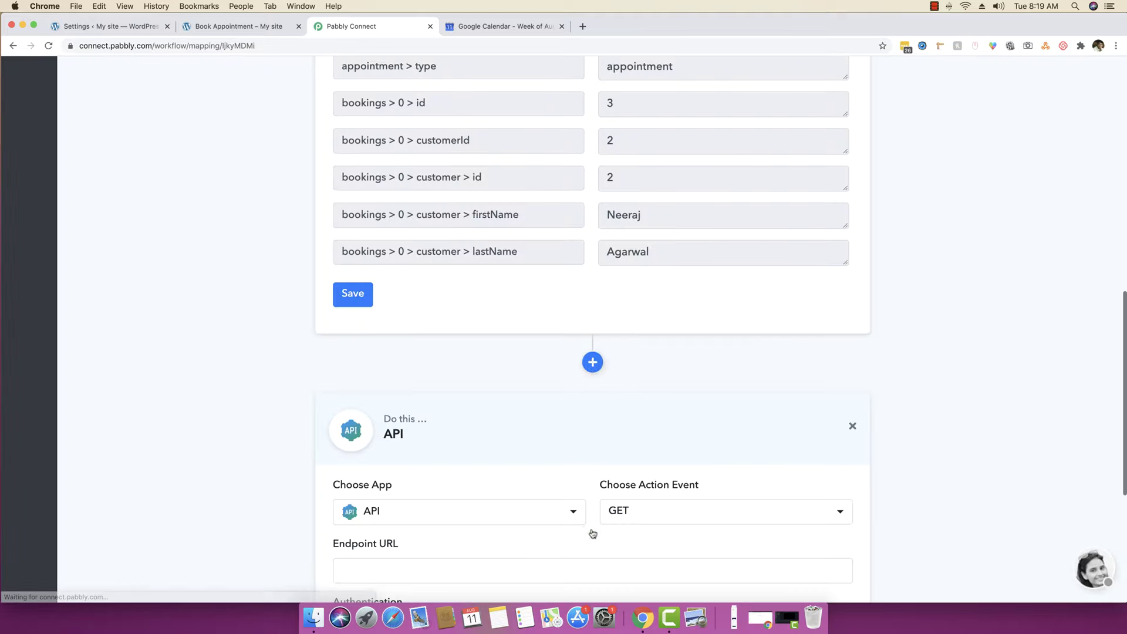
left_click(461, 517)
type("date")
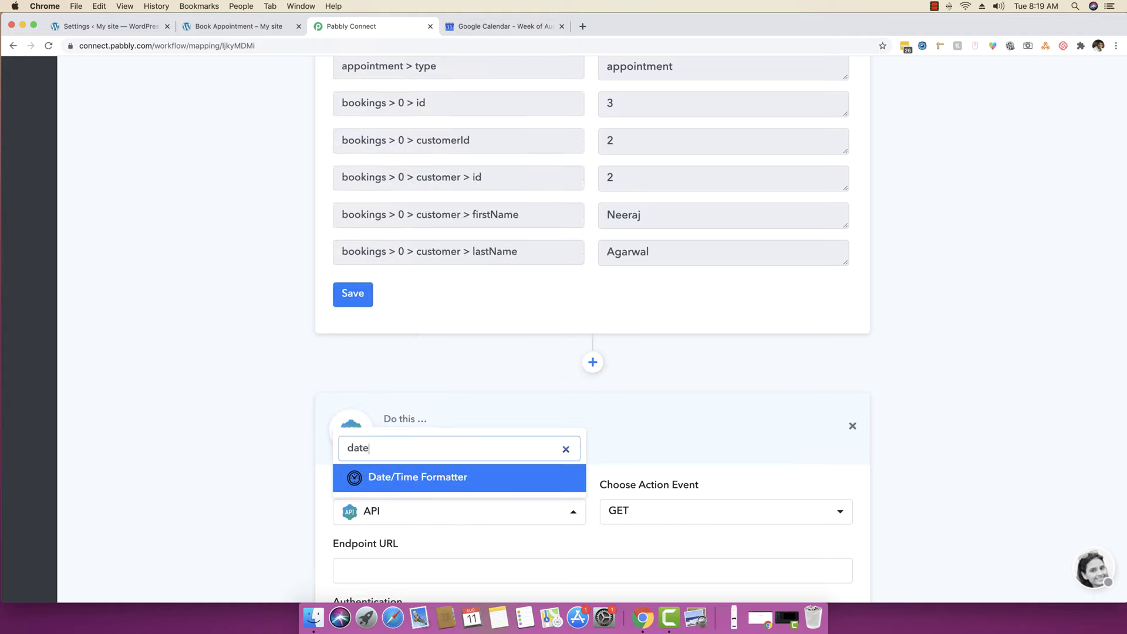
left_click(441, 478)
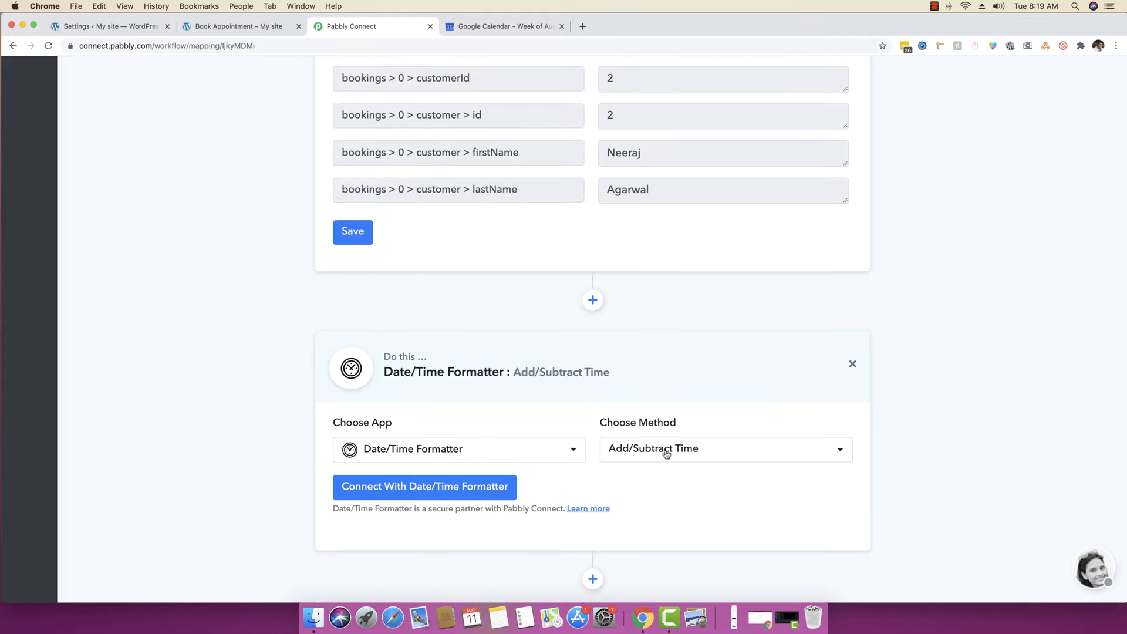
left_click(659, 449)
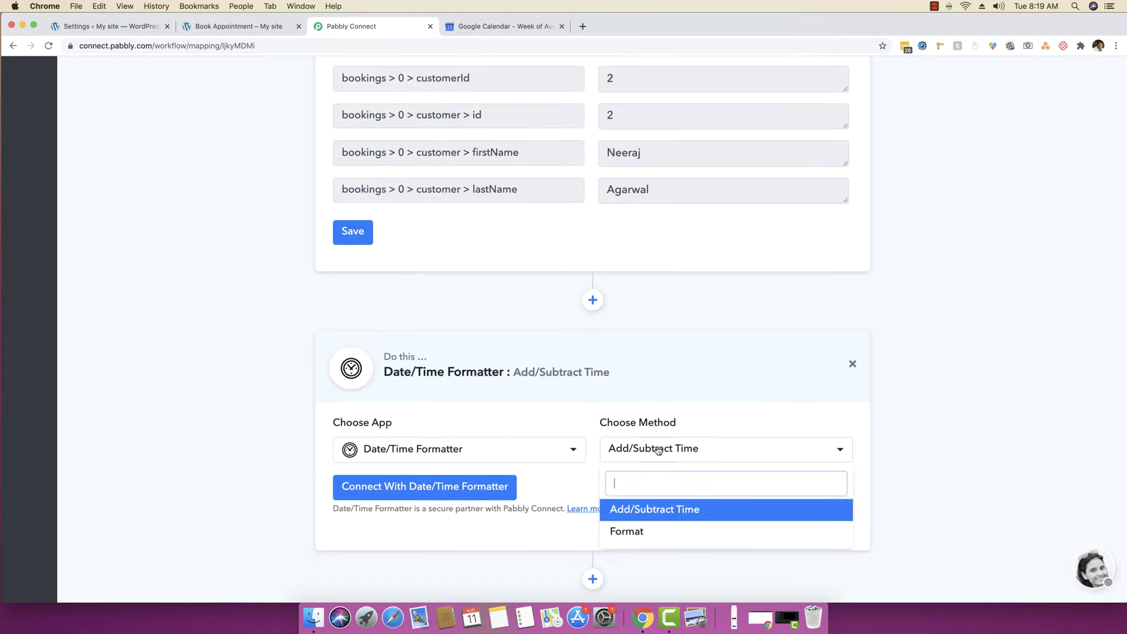
left_click(634, 536)
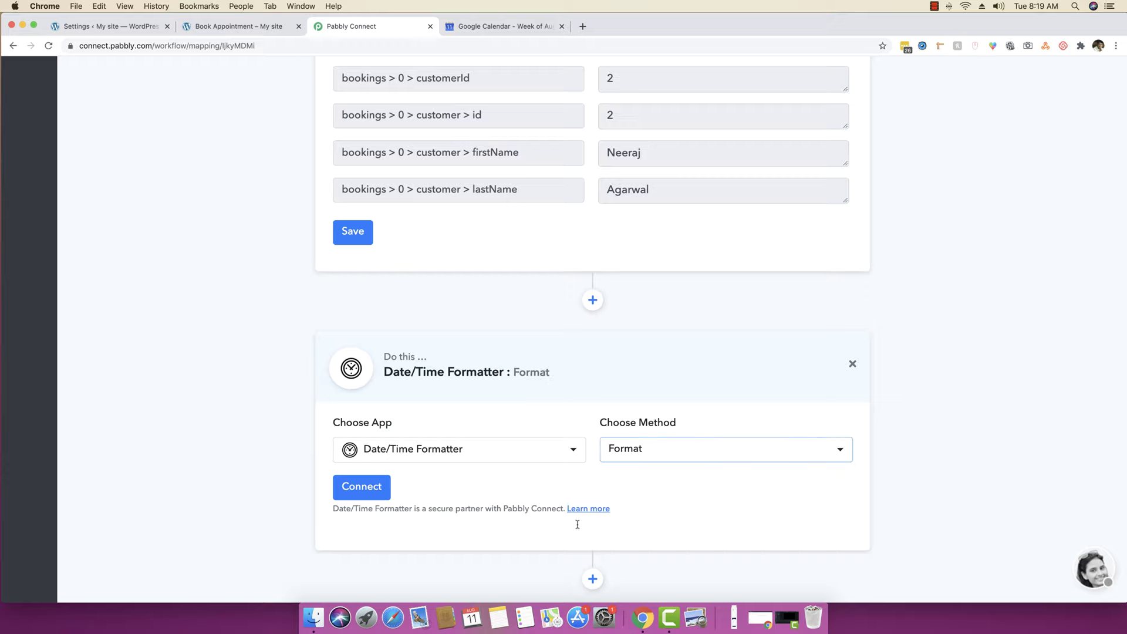
left_click(366, 490)
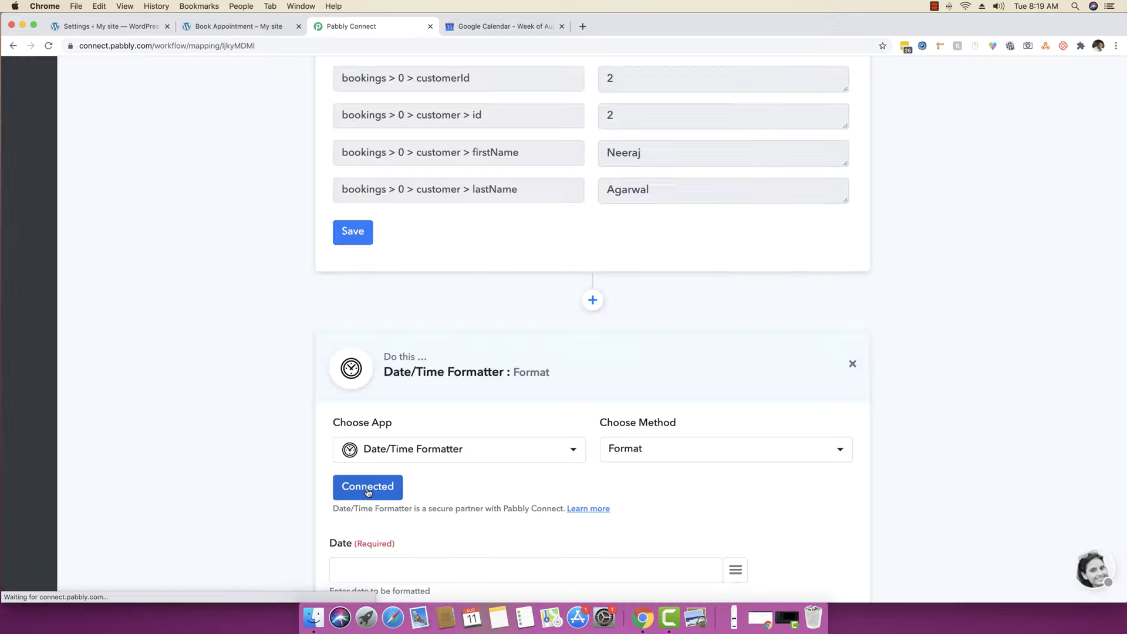
- Map the trigger's bookingStart value into the formatter's Date field
scroll(280, 482, "up", 3)
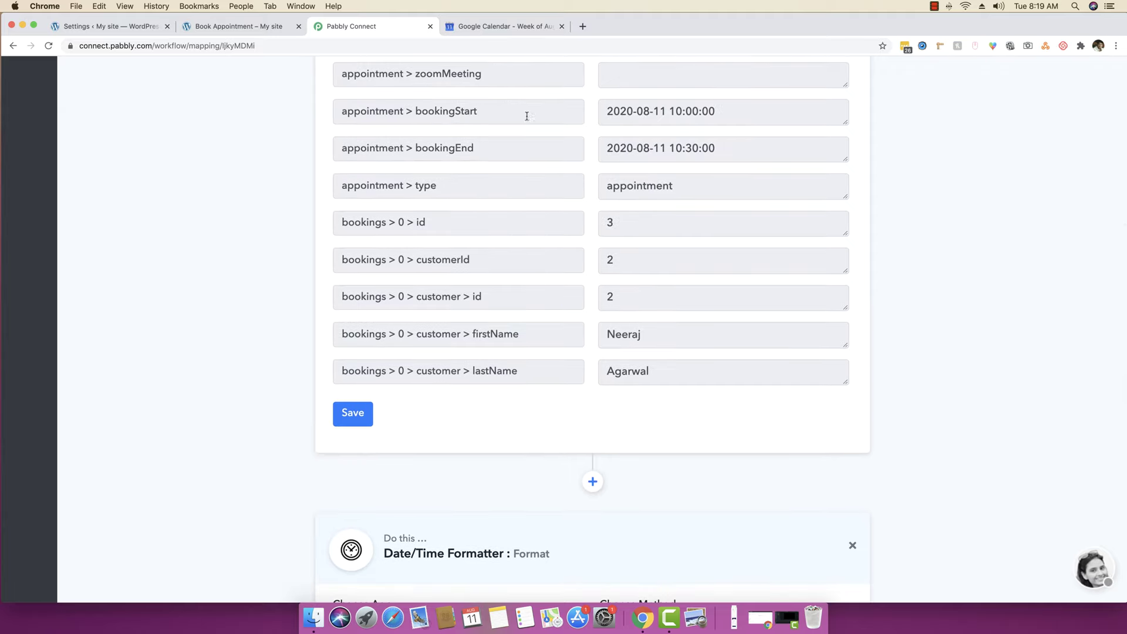
double_click(458, 113)
key("super+c")
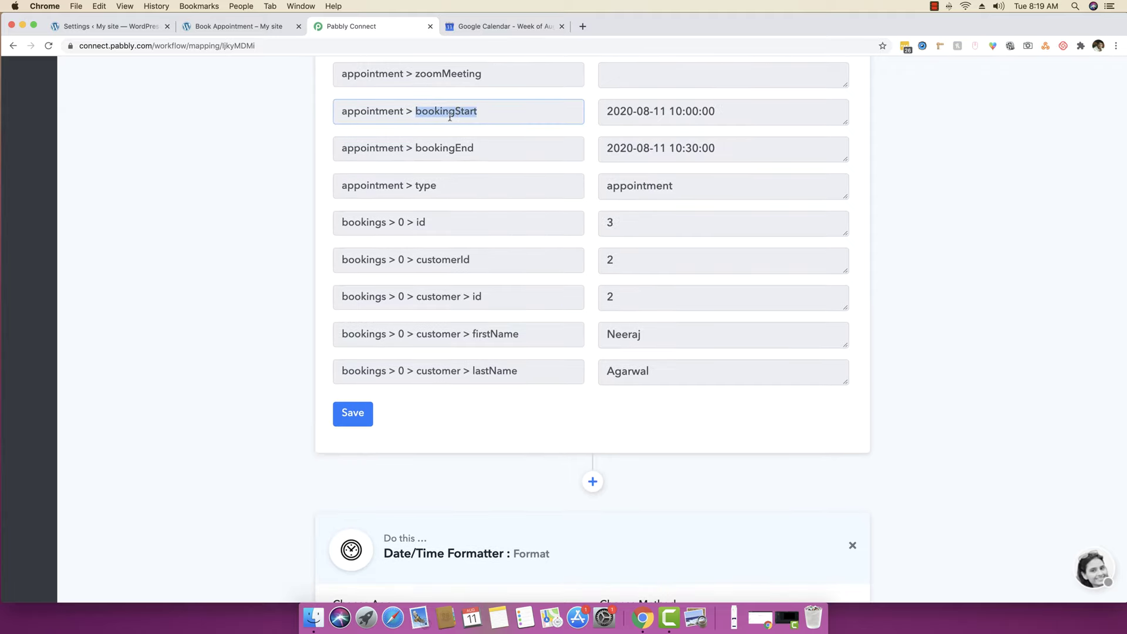
left_click(243, 217)
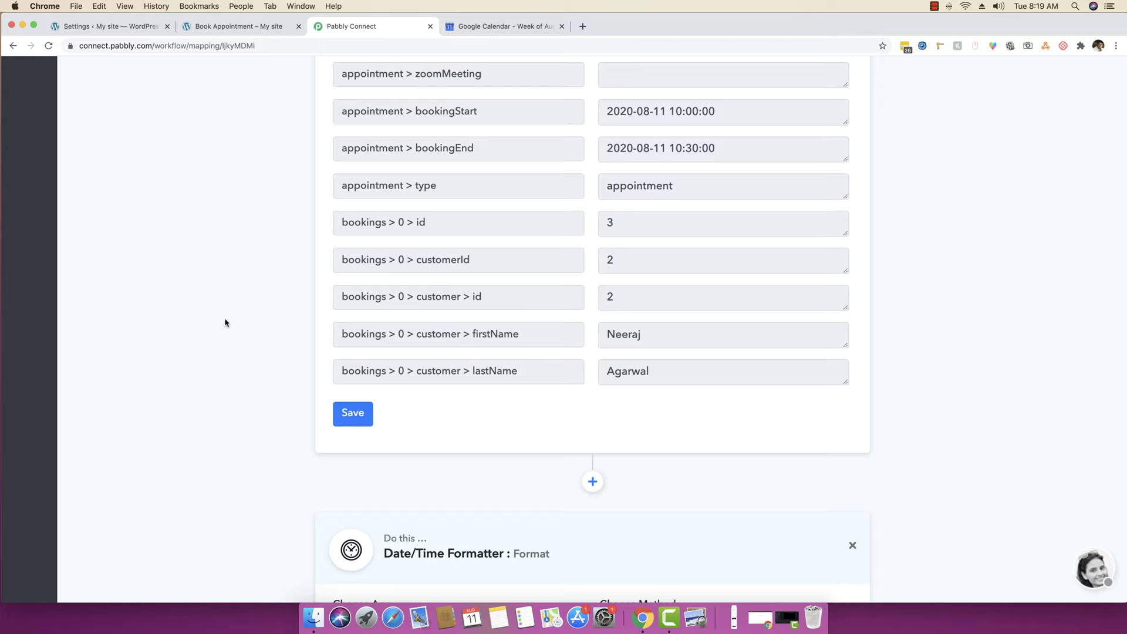
scroll(225, 323, "down", 7)
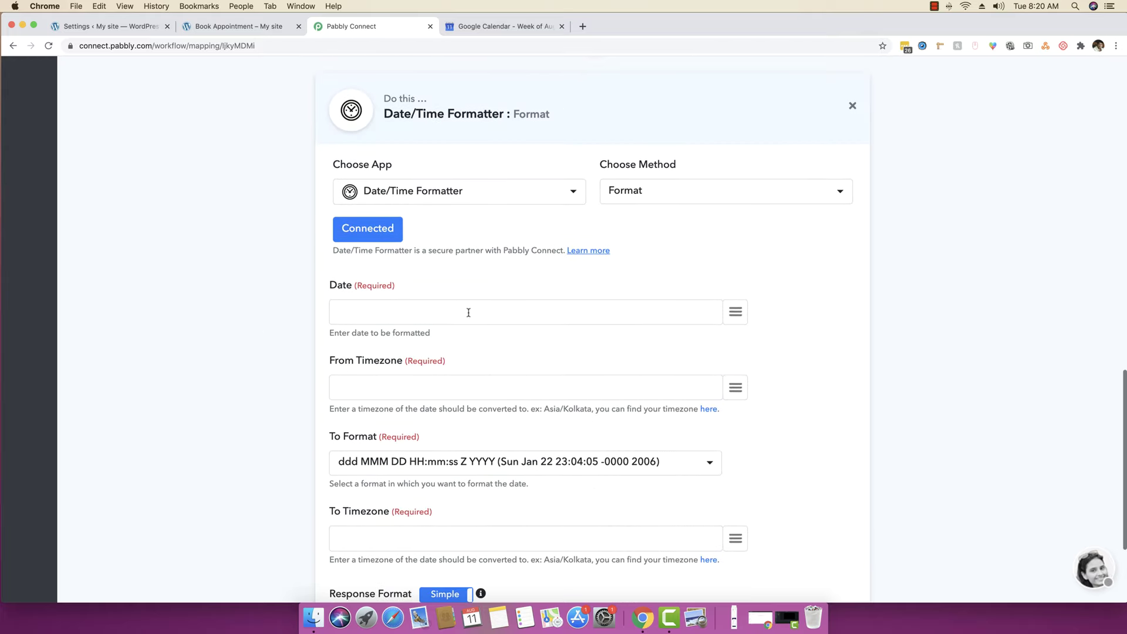
left_click(464, 309)
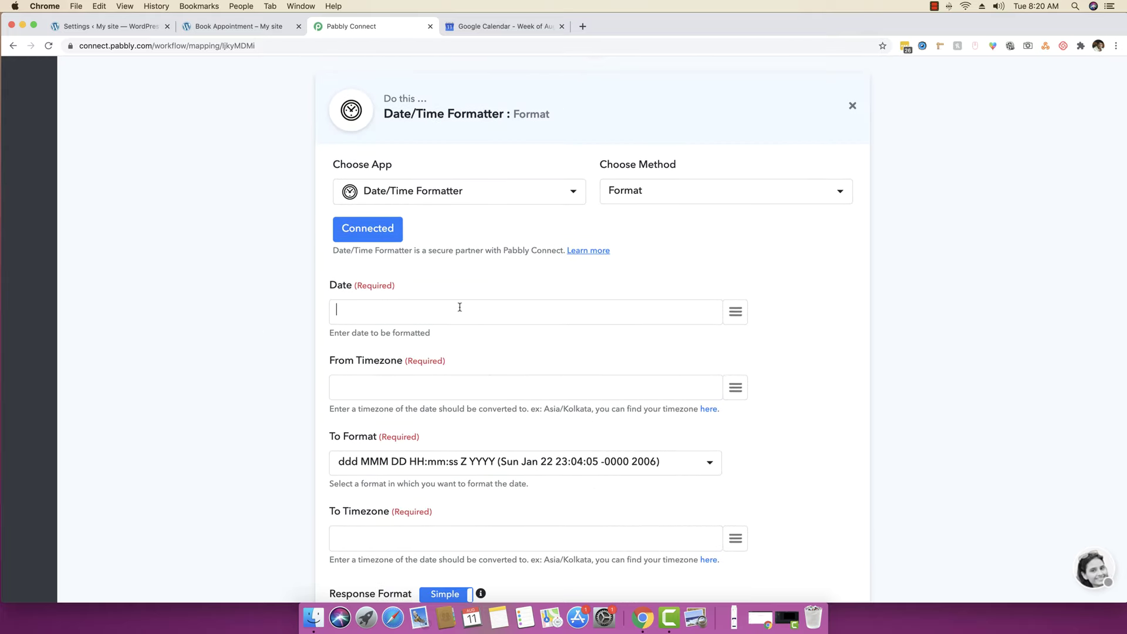
left_click(735, 311)
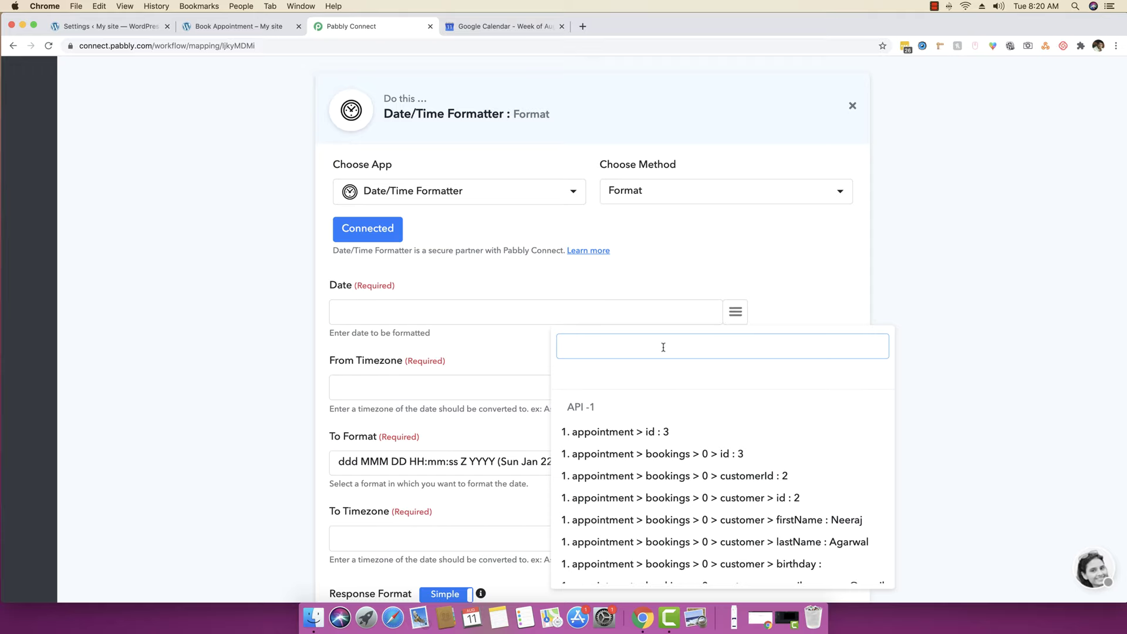
key("super+v")
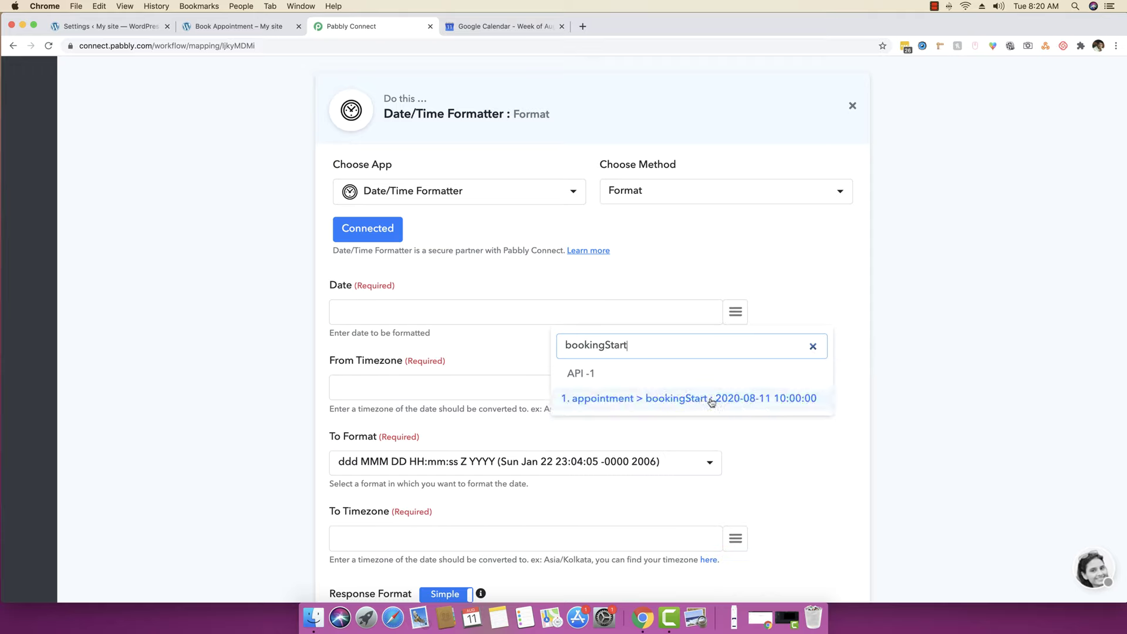
left_click(792, 404)
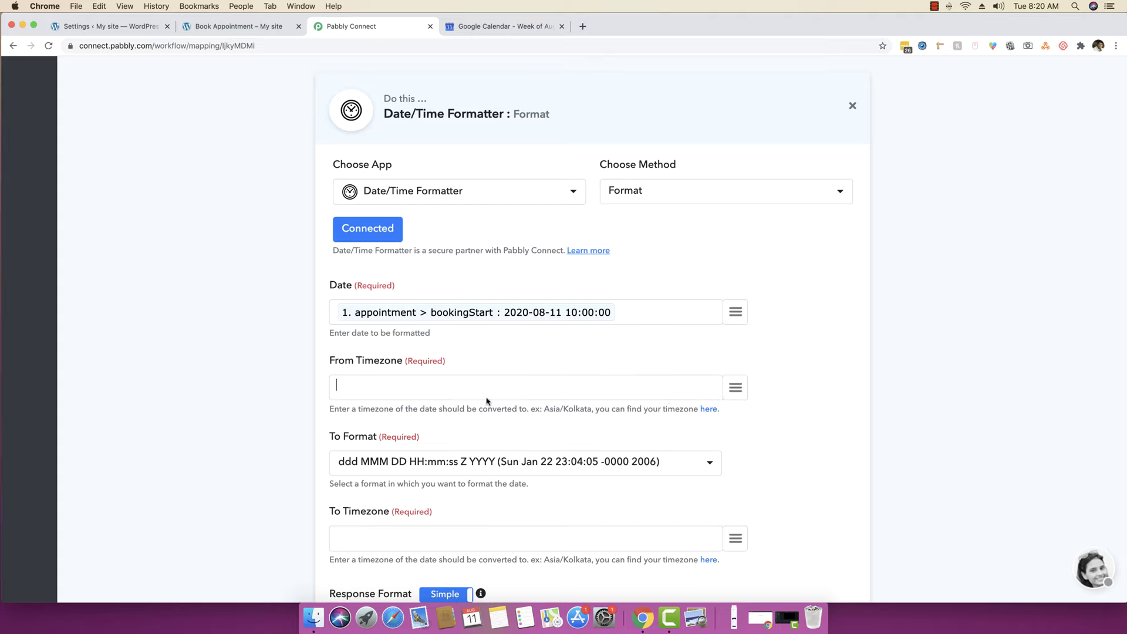
- Set both From Timezone and To Timezone to Asia/Kolkata
left_click_drag(545, 410, 586, 410)
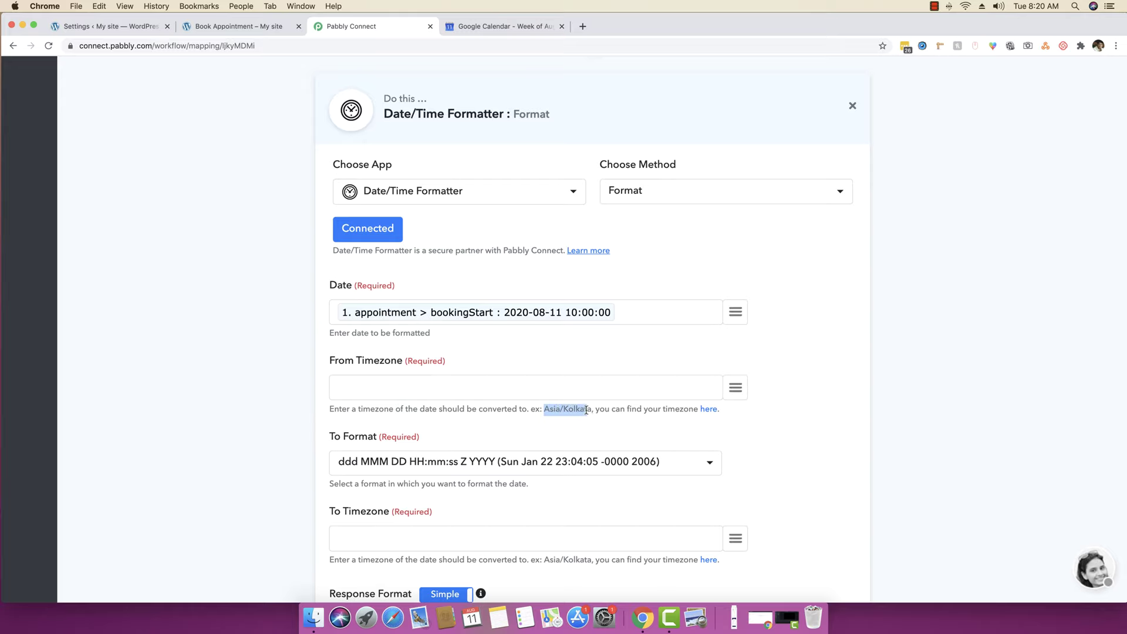
left_click(434, 387)
type("Asia/Kolkata")
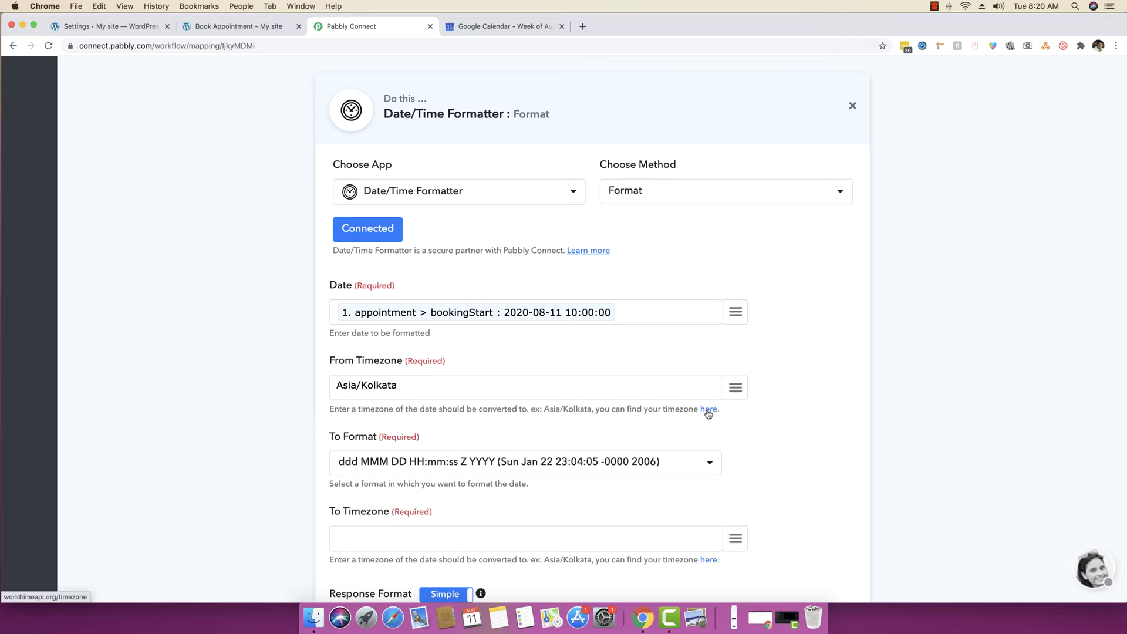
left_click(708, 409, "super")
scroll(460, 518, "down", 3)
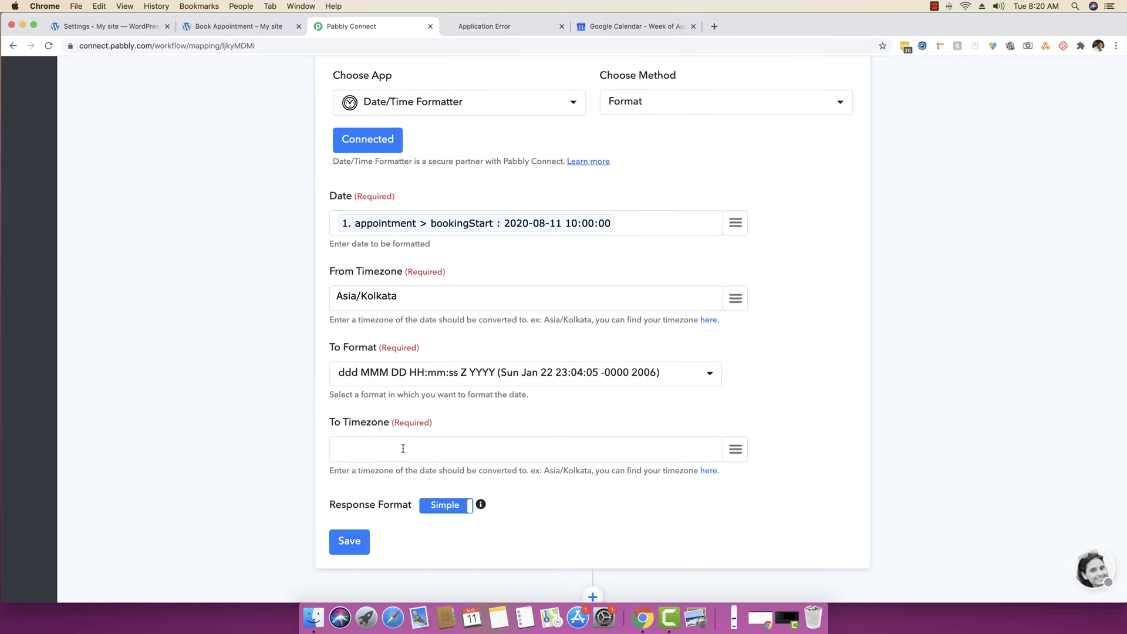
type("Asia/Kolkata")
- Choose output format YYYY-MM-DDTHH:mm:ssZ and save the formatter step
scroll(470, 285, "down", 1)
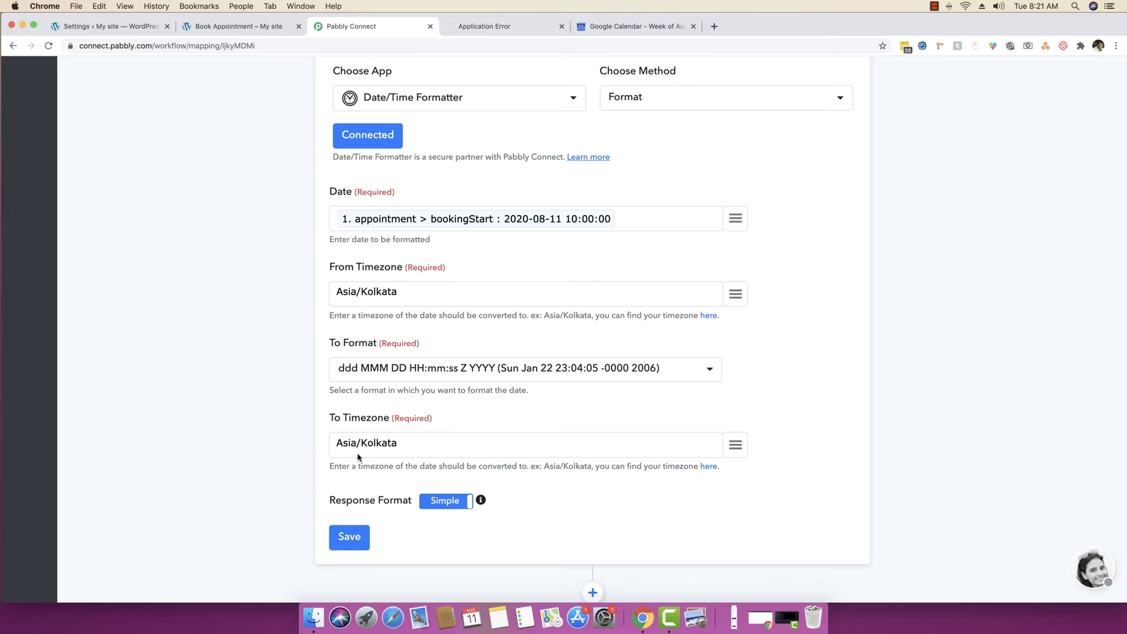
scroll(554, 306, "down", 1)
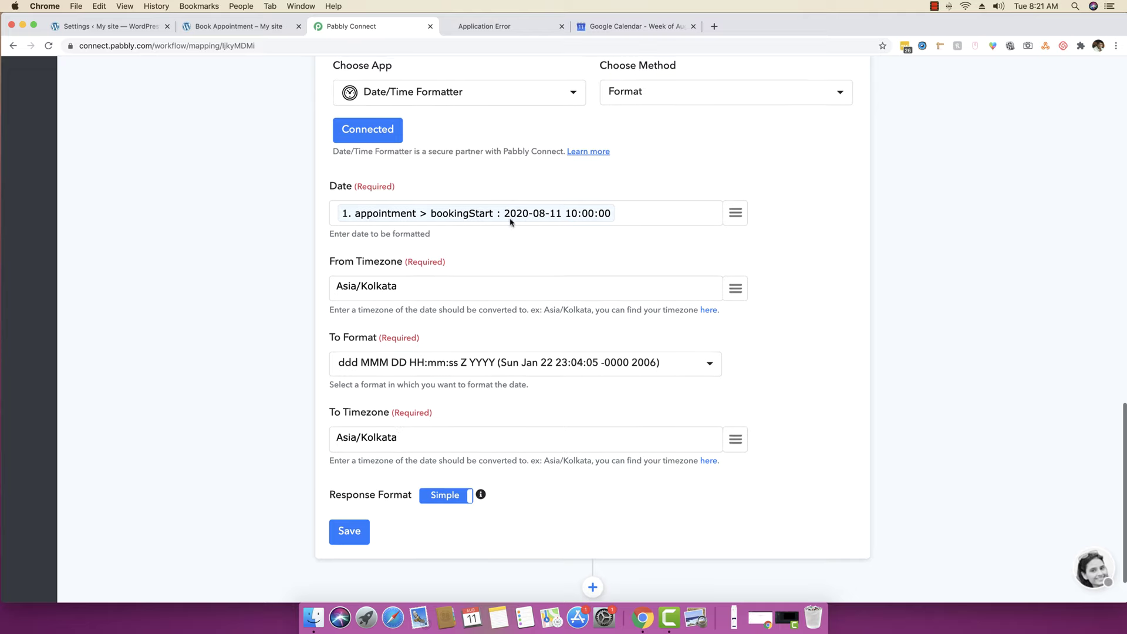
left_click(457, 361)
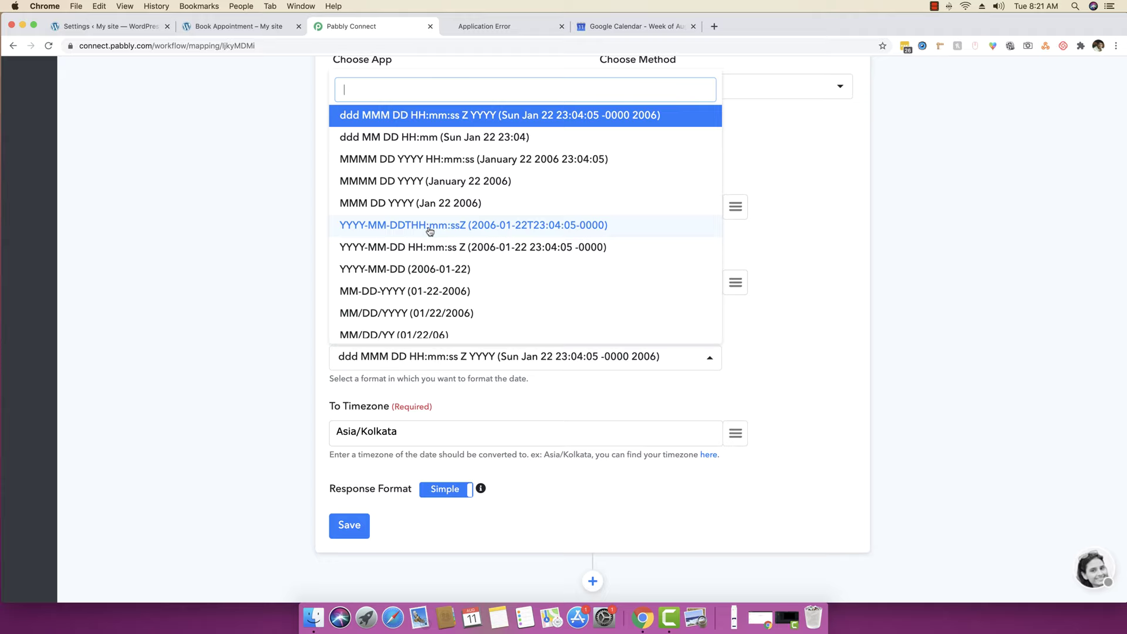
left_click(431, 230)
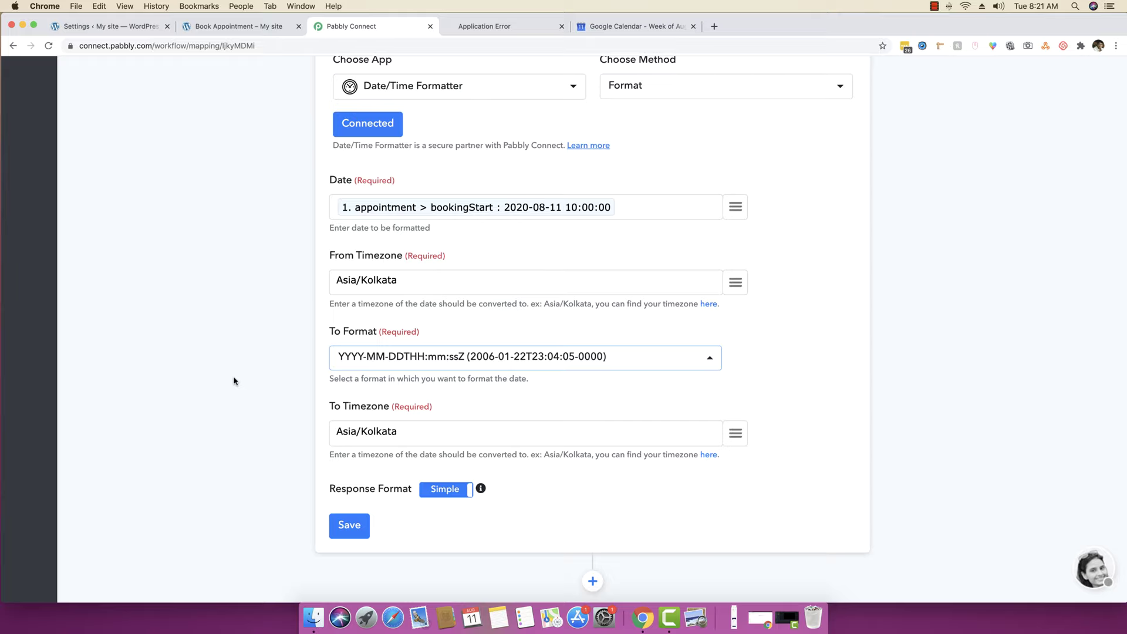
left_click(359, 525)
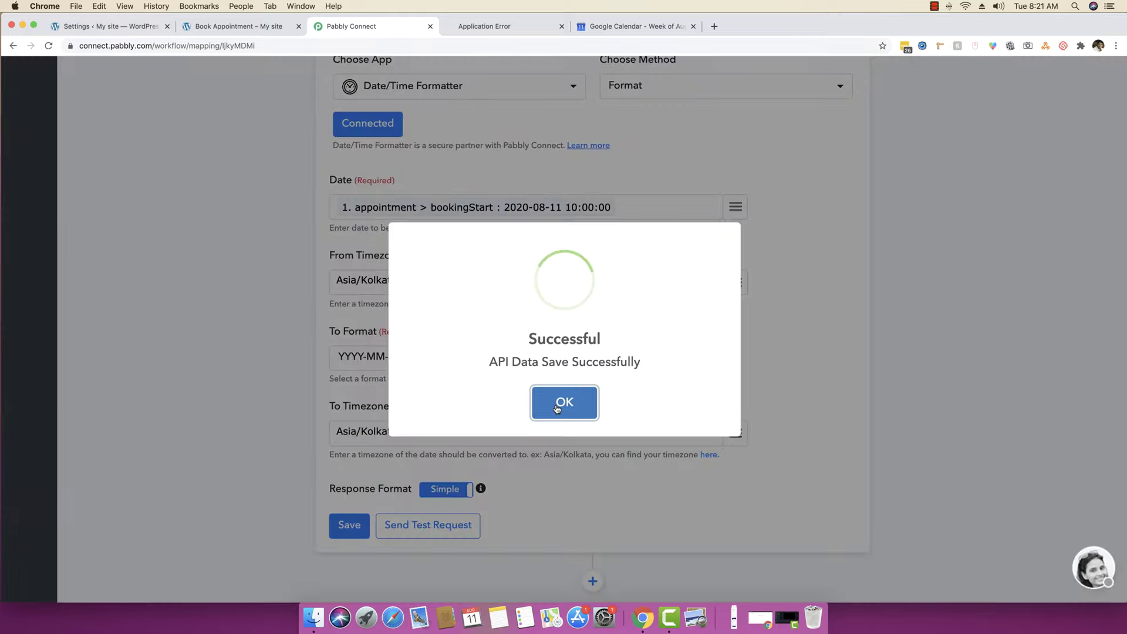
left_click(557, 409)
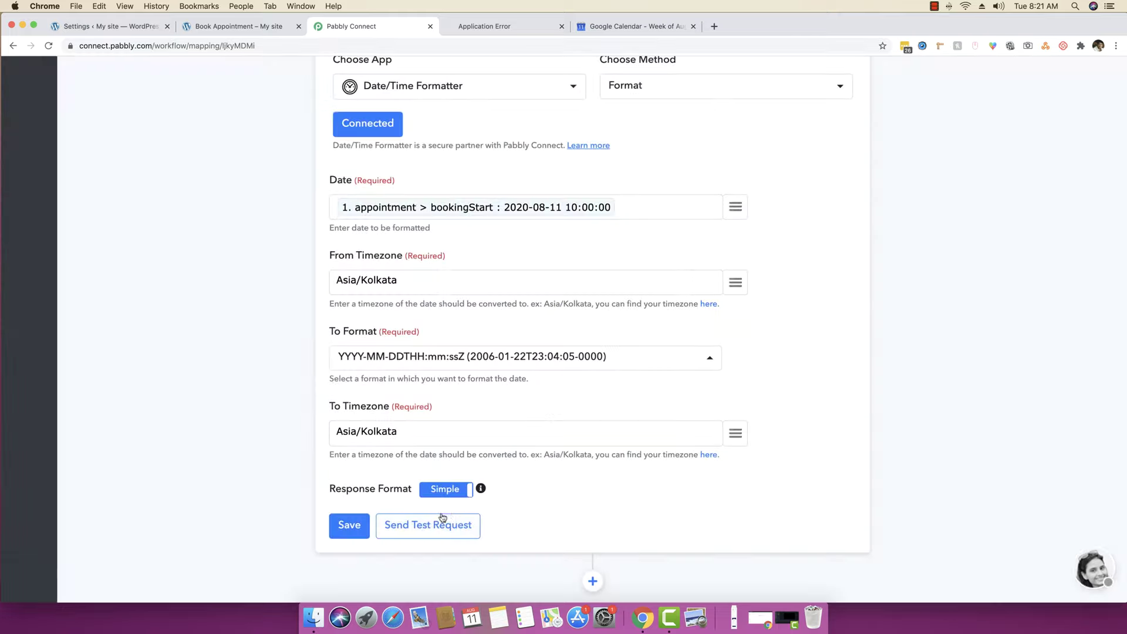
- Send a test request and check the result 2020-08-11T10:00:00+05:30
left_click(440, 522)
left_click(532, 391)
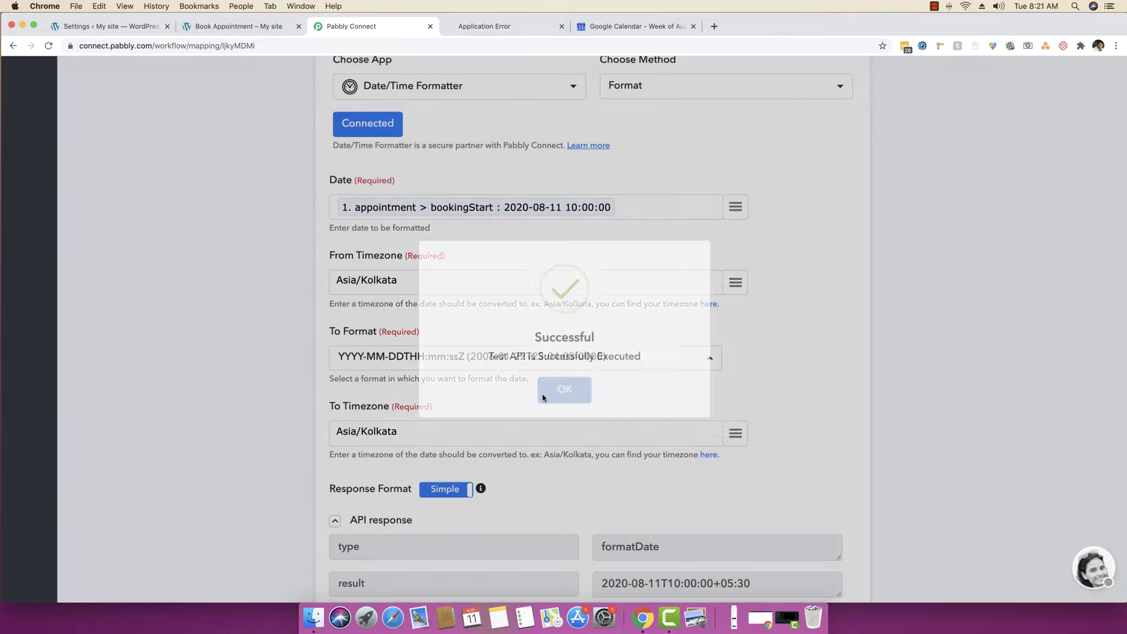
scroll(782, 438, "down", 3)
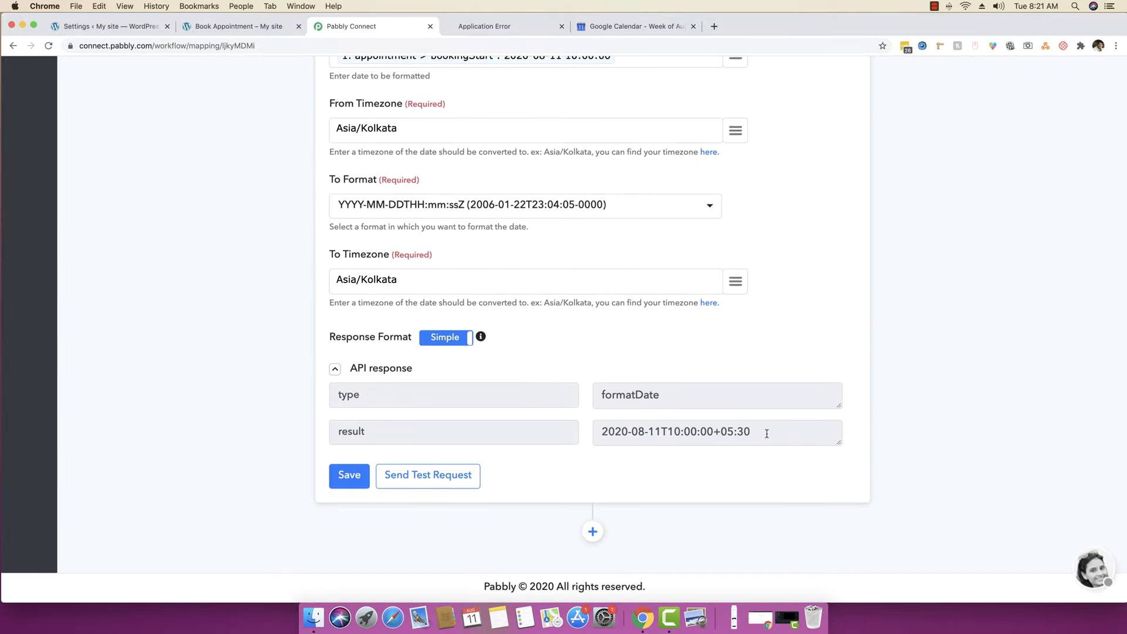
left_click_drag(766, 433, 584, 436)
left_click(676, 432)
scroll(676, 432, "up", 5)
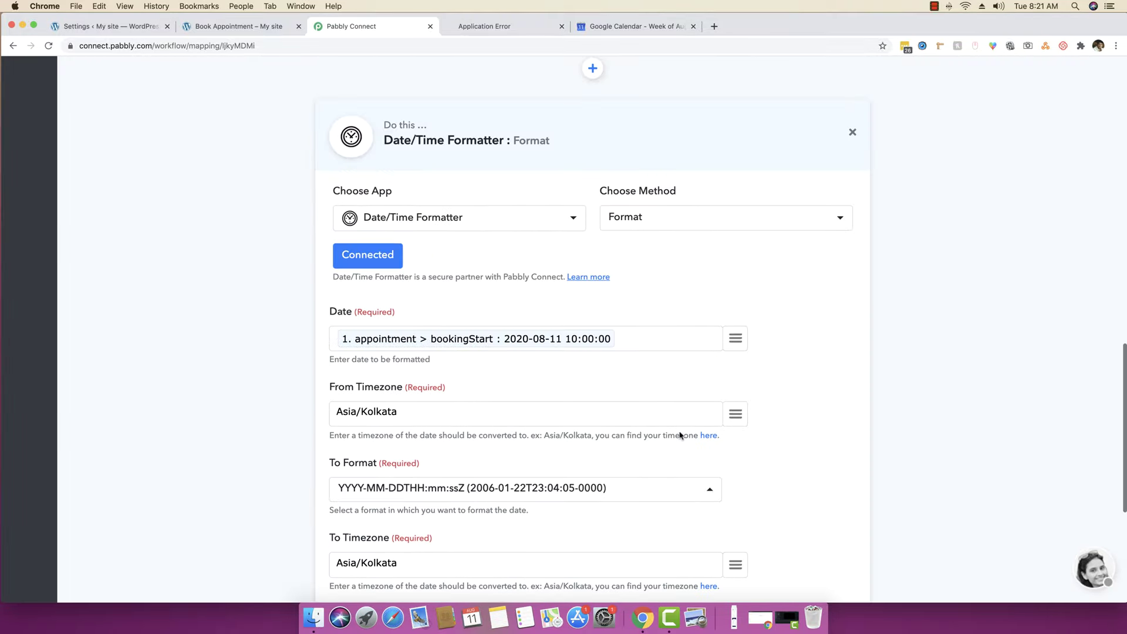
scroll(512, 356, "up", 8)
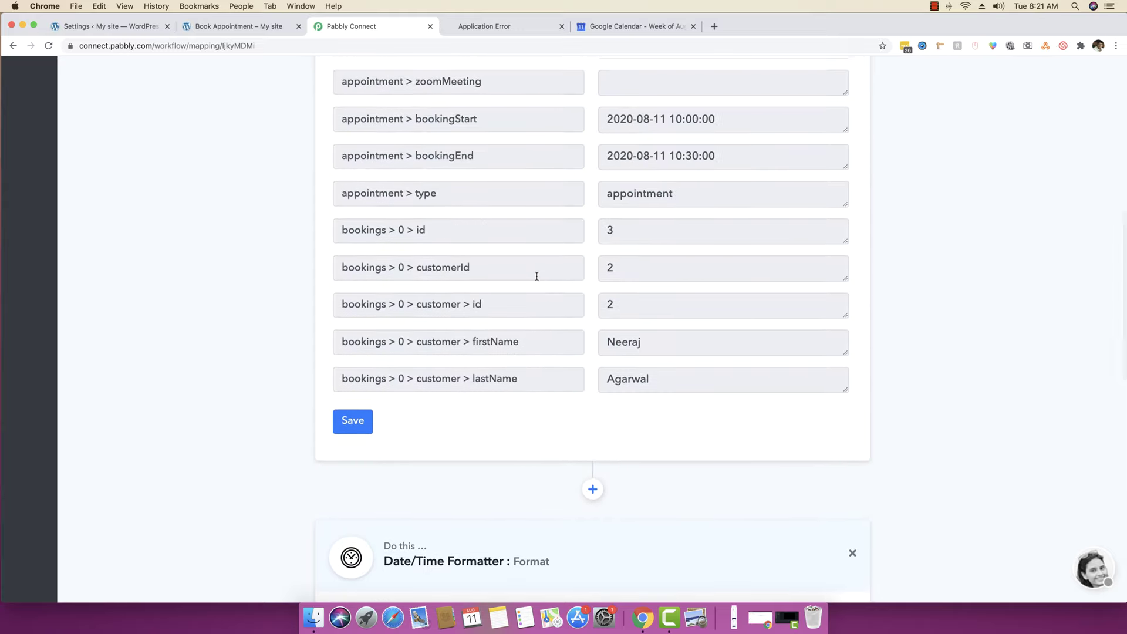
scroll(536, 274, "down", 10)
scroll(296, 376, "down", 4)
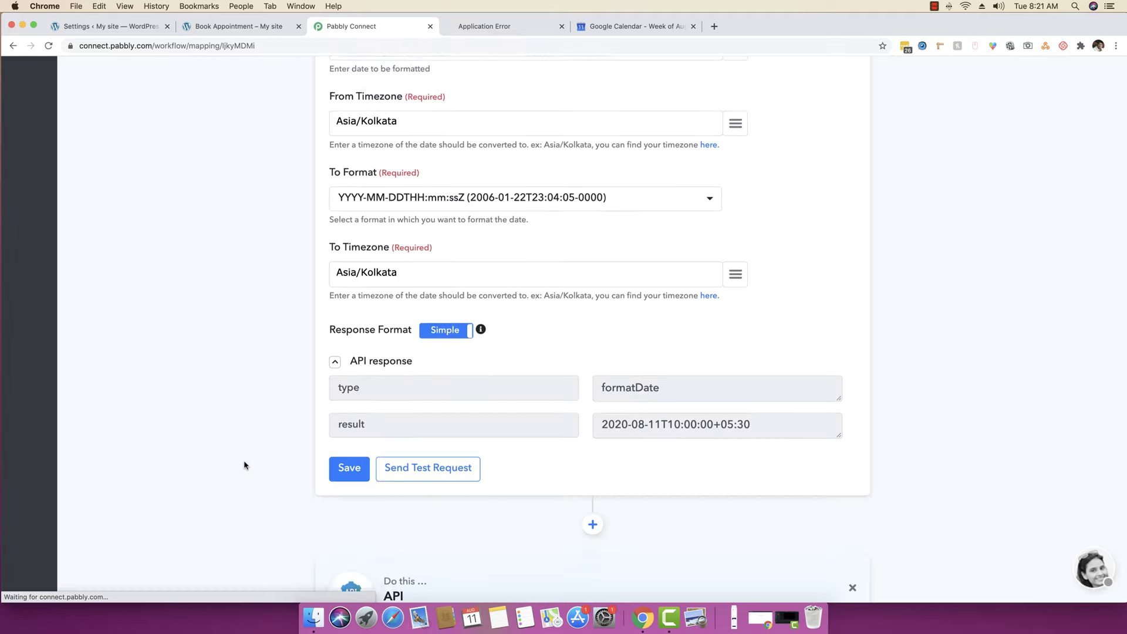
- Set the new step to Date/Time Formatter with the Format method and connect it
left_click(370, 437)
type("date")
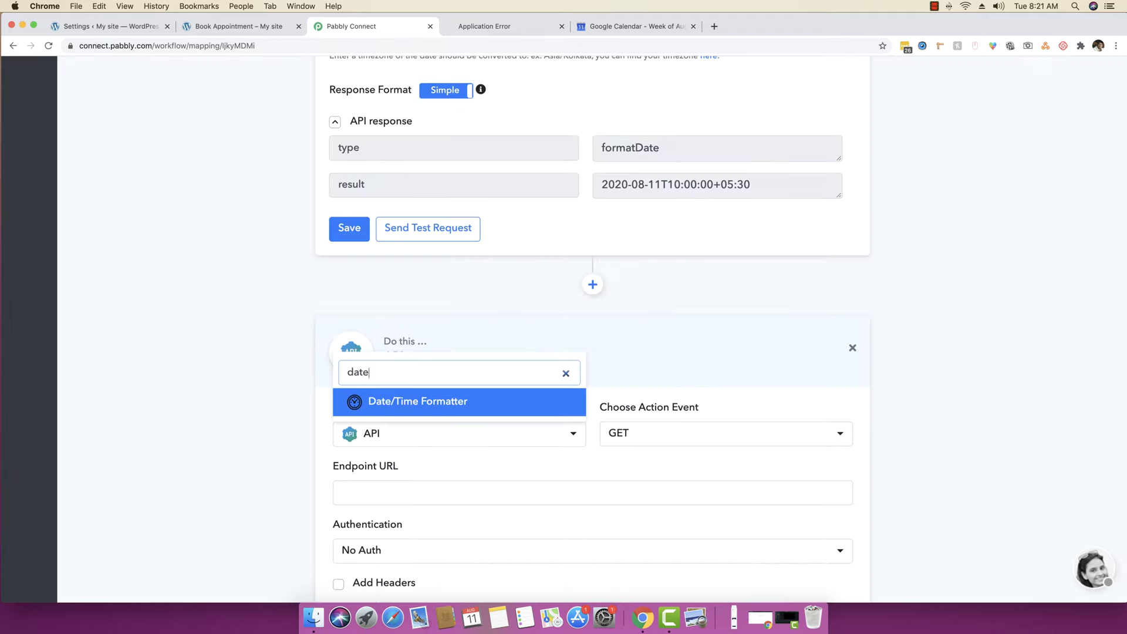
left_click(455, 408)
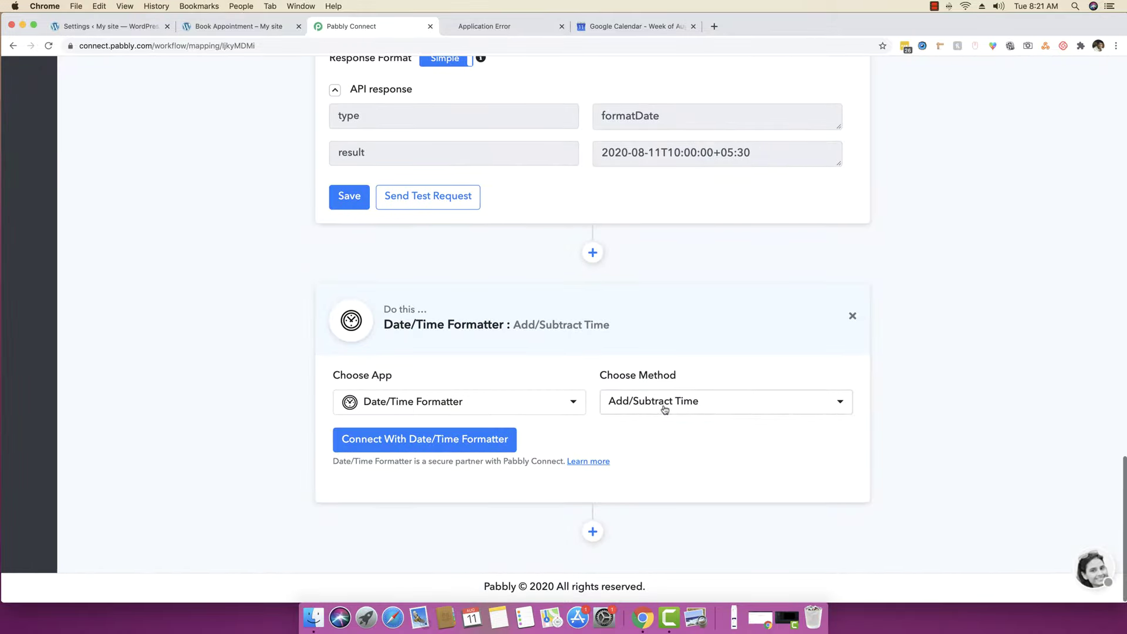
left_click(664, 407)
left_click(637, 478)
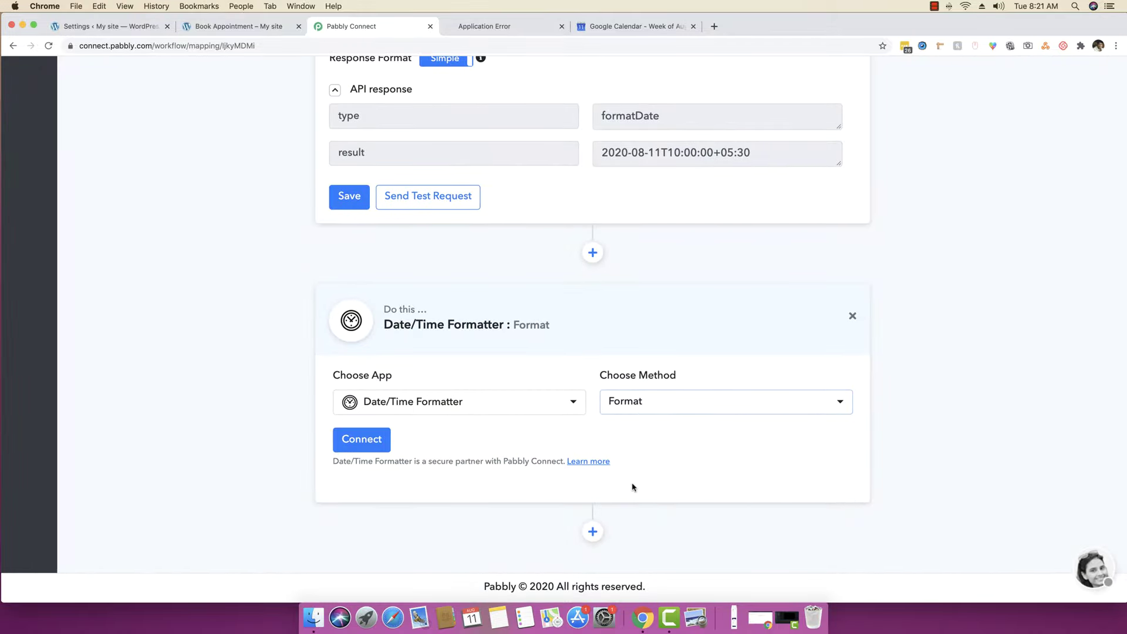
left_click(374, 444)
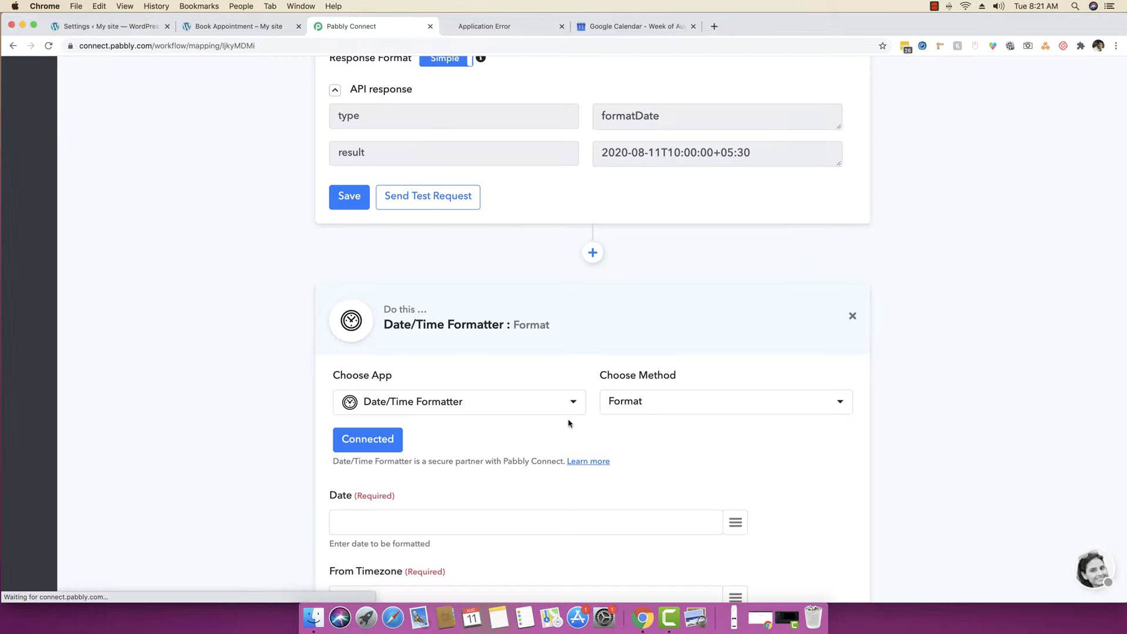
- Map bookingEnd into Date, set both timezones to Asia/Kolkata, and choose YYYY-MM-DDTHH:mm:ssZ output
scroll(424, 221, "down", 5)
left_click(735, 230)
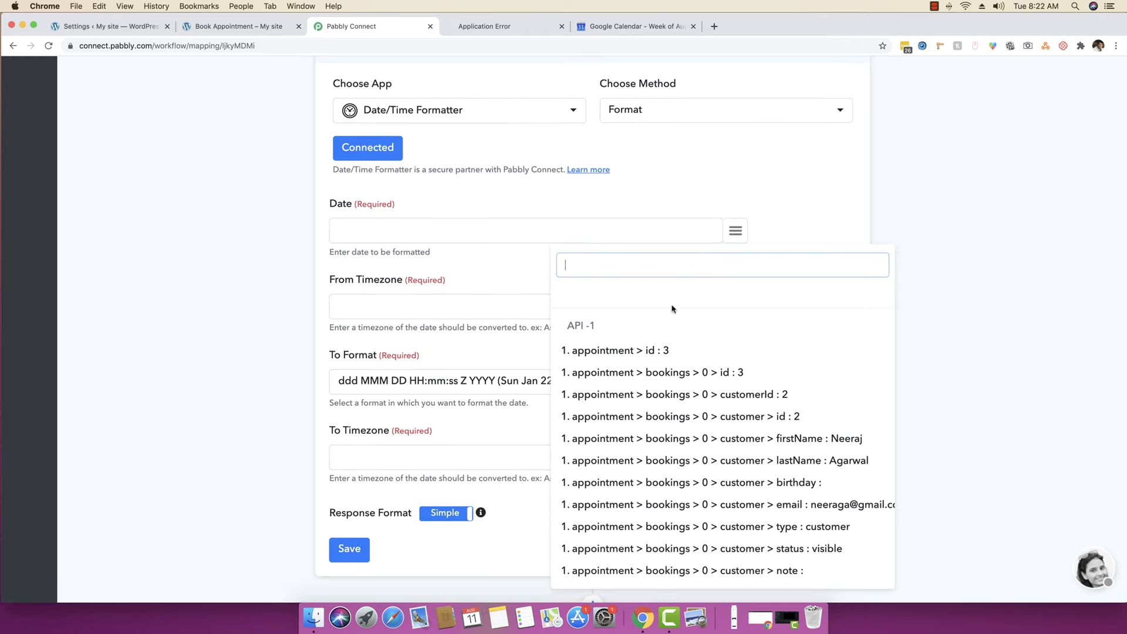
type("bookinge")
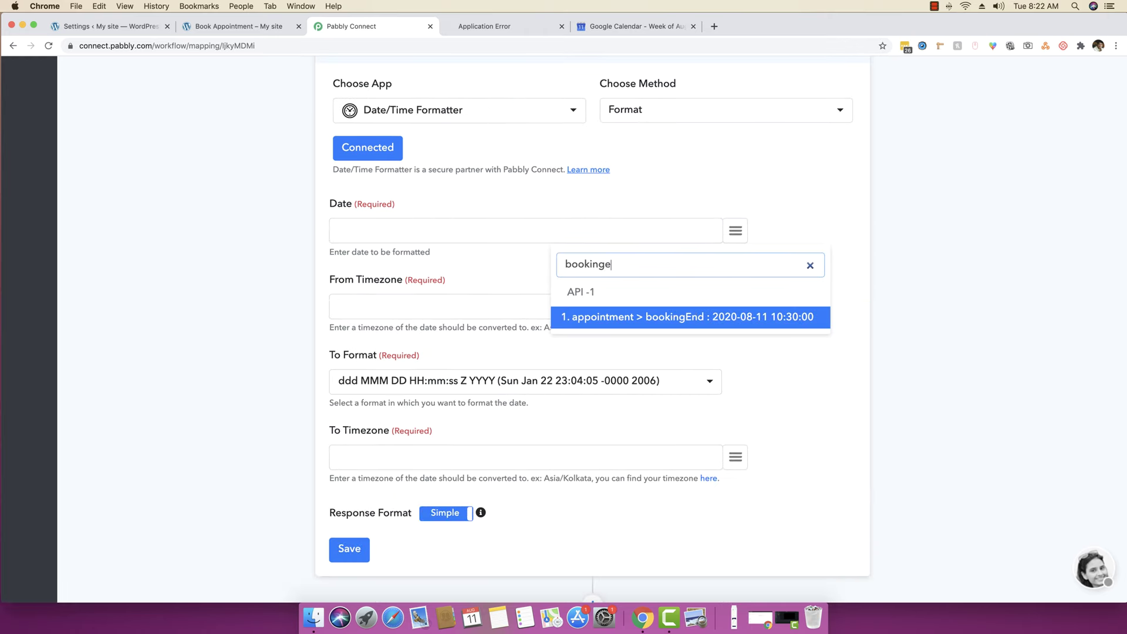
left_click(722, 318)
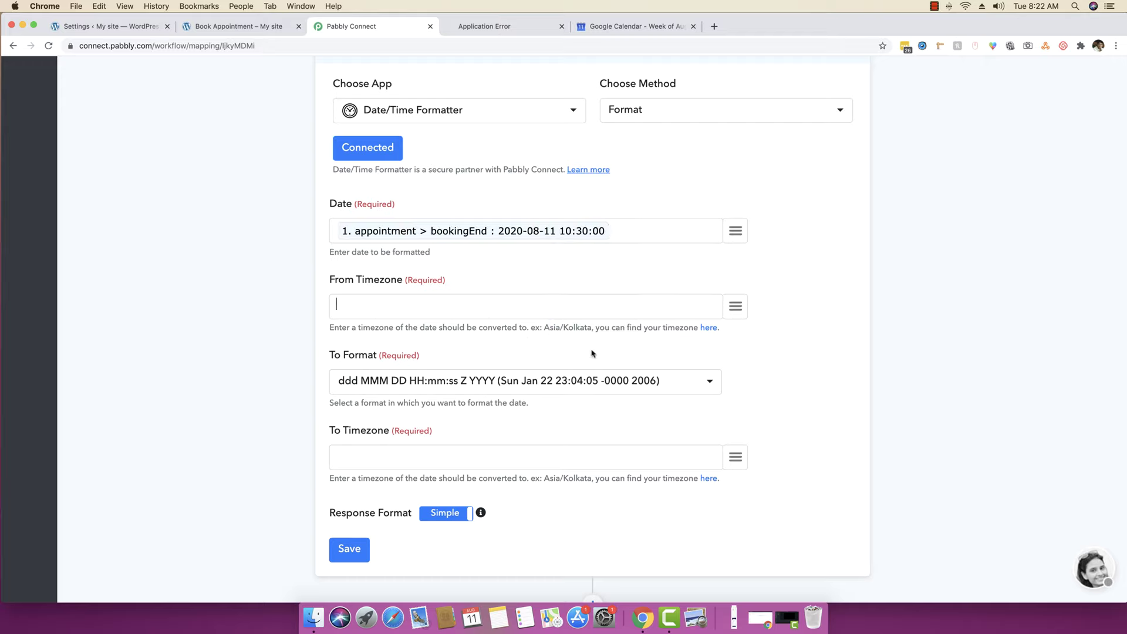
left_click_drag(591, 327, 543, 327)
key("super+c")
left_click(527, 311)
key("super+v")
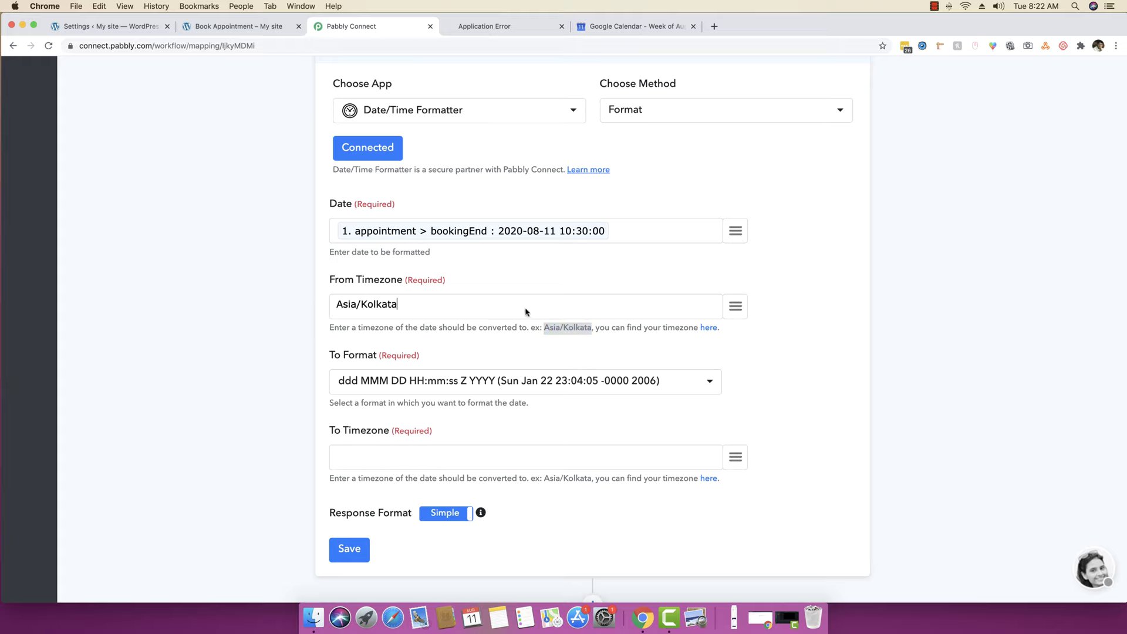
left_click(488, 459)
key("super+v")
left_click(482, 383)
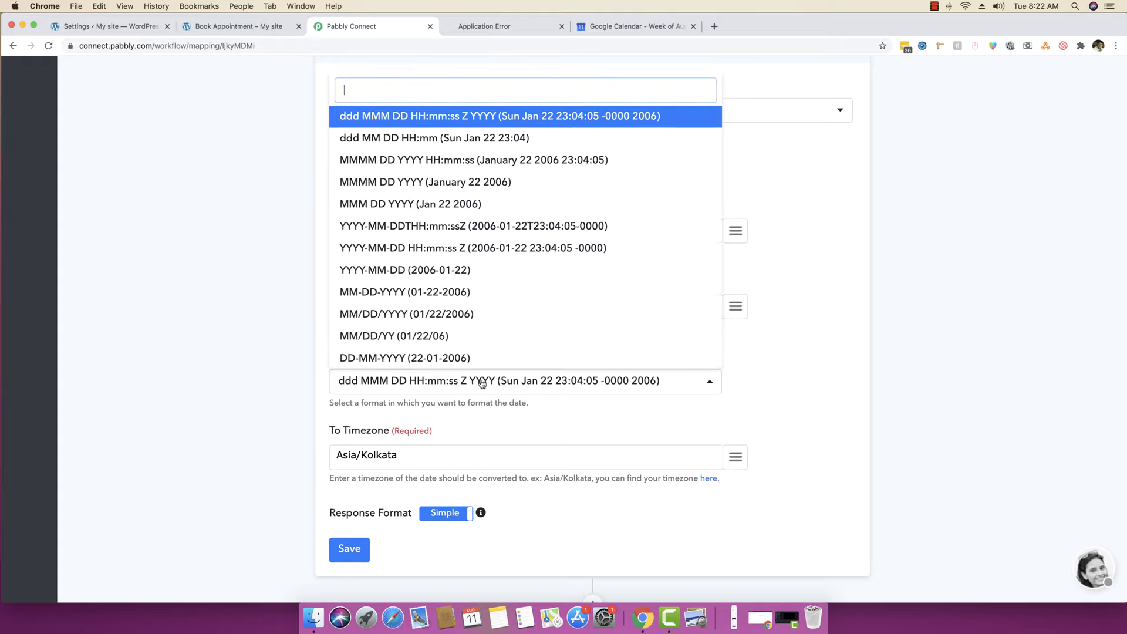
left_click(455, 227)
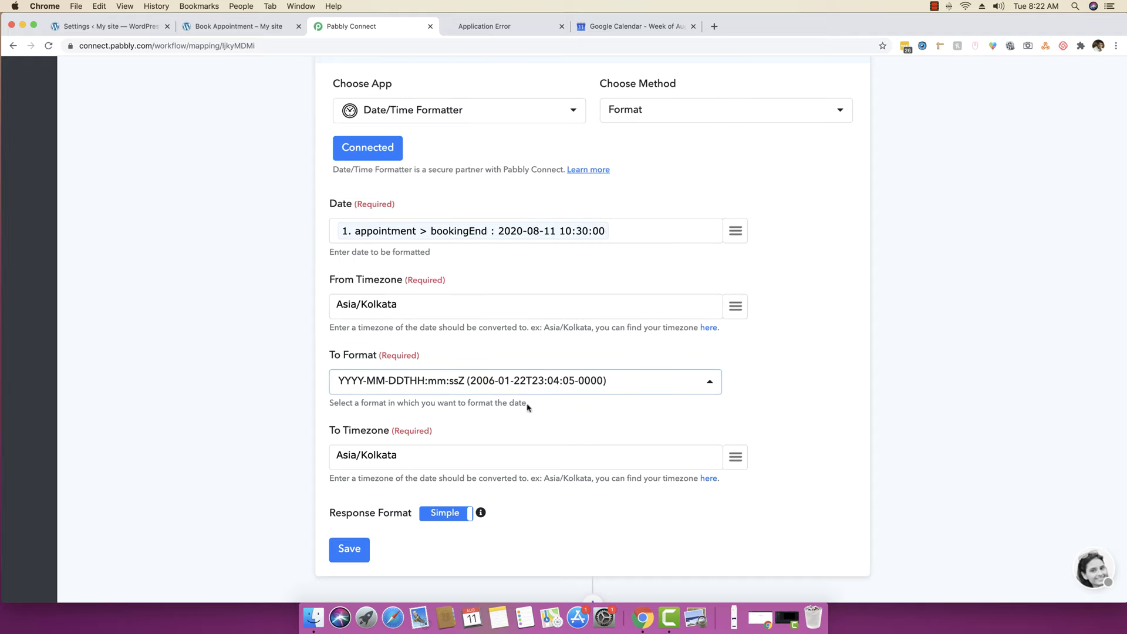
- Save and test the end-time formatter, producing 2020-08-11T10:30:00+05:30
scroll(346, 545, "down", 1)
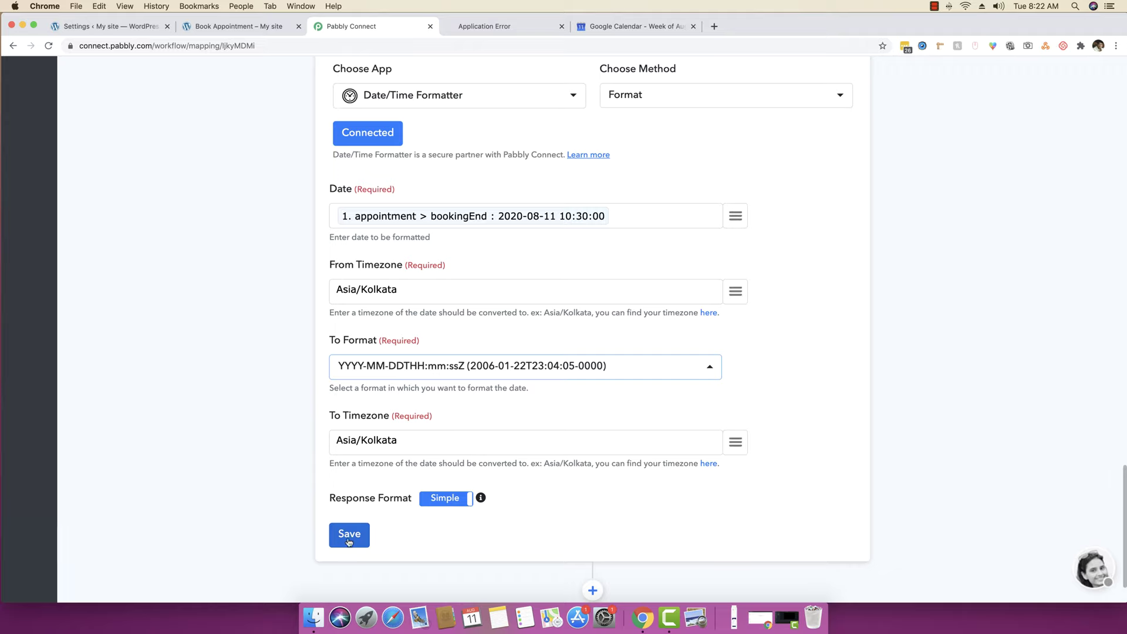
left_click(350, 540)
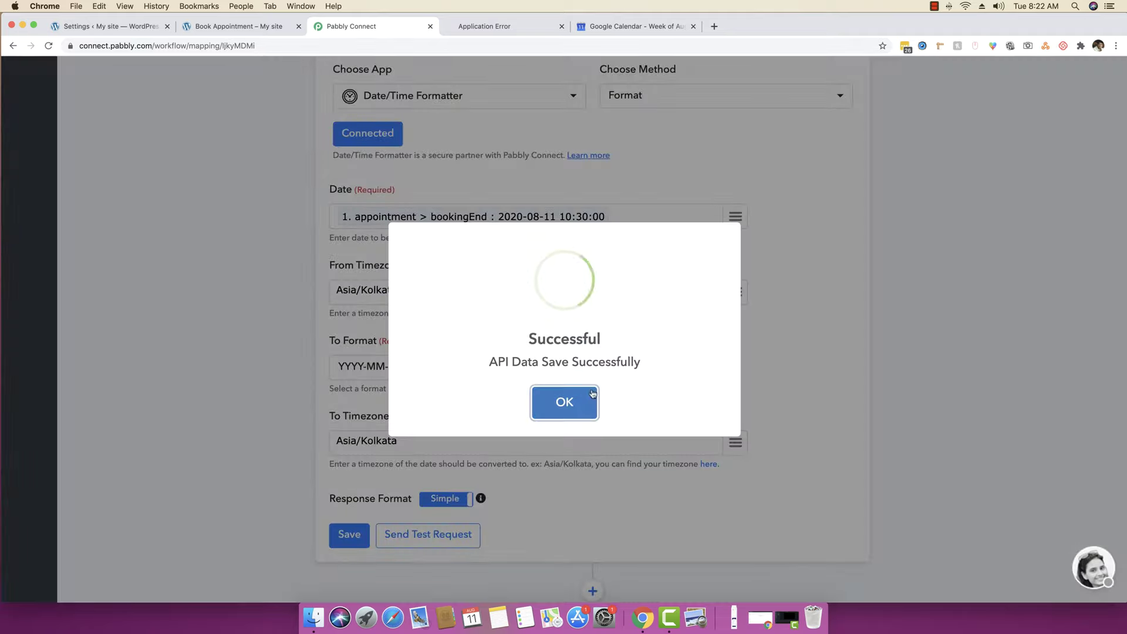
left_click(564, 401)
left_click(430, 535)
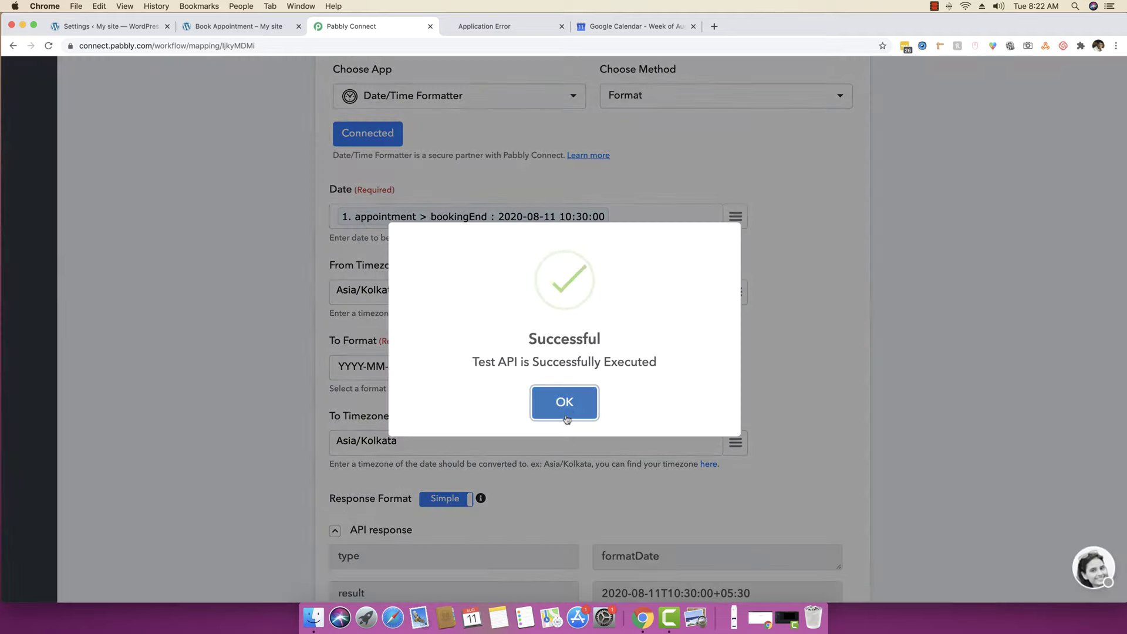
- Review the formatted end-time result returned by the test
left_click(564, 411)
scroll(559, 413, "up", 10)
scroll(560, 412, "up", 10)
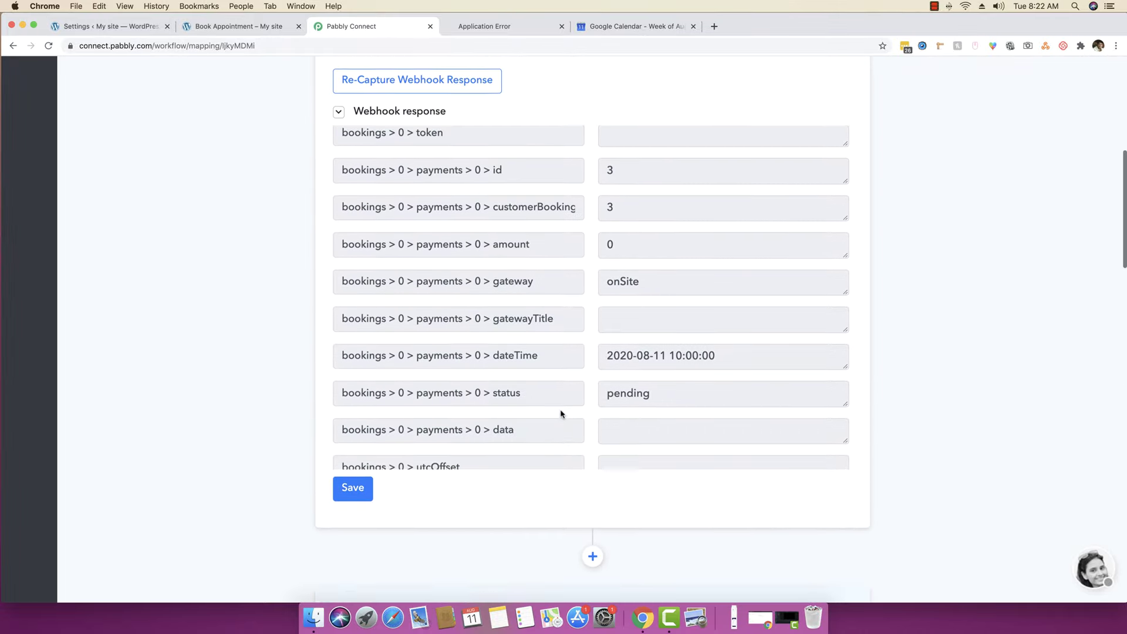
scroll(238, 248, "up", 6)
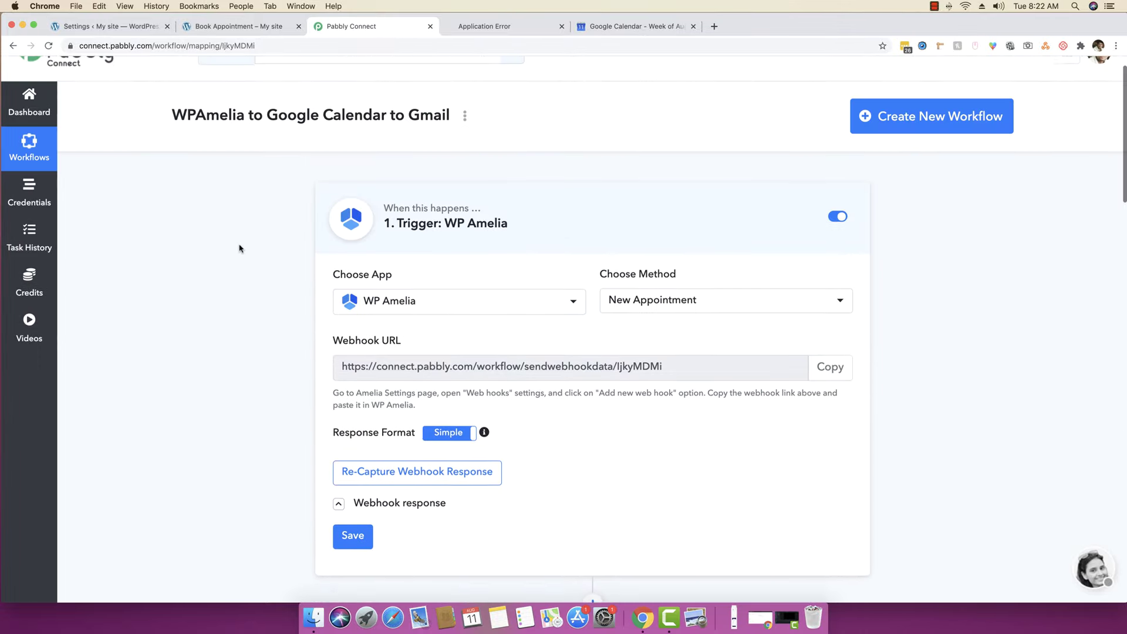
scroll(604, 346, "down", 8)
scroll(591, 349, "down", 2)
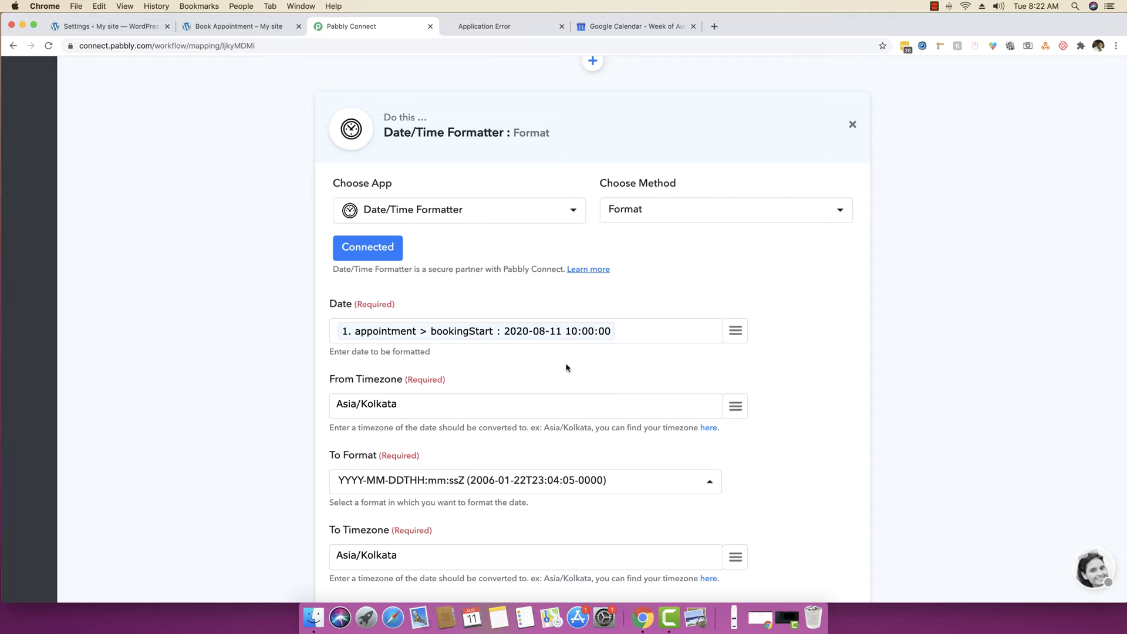
scroll(567, 368, "down", 5)
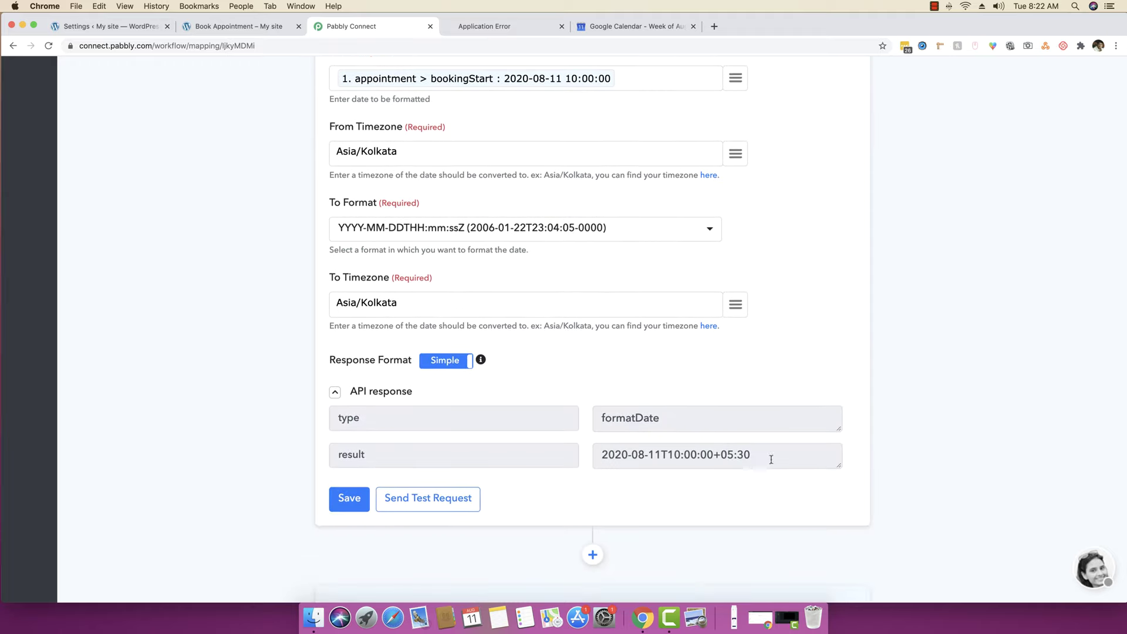
left_click_drag(770, 460, 554, 447)
scroll(792, 489, "down", 8)
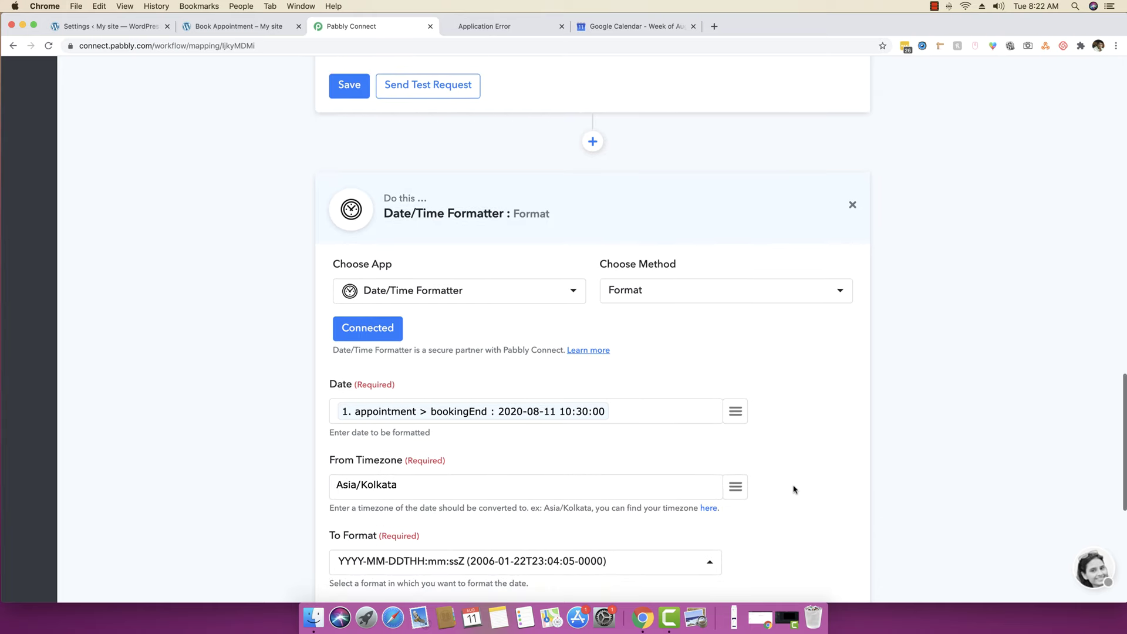
scroll(464, 428, "down", 7)
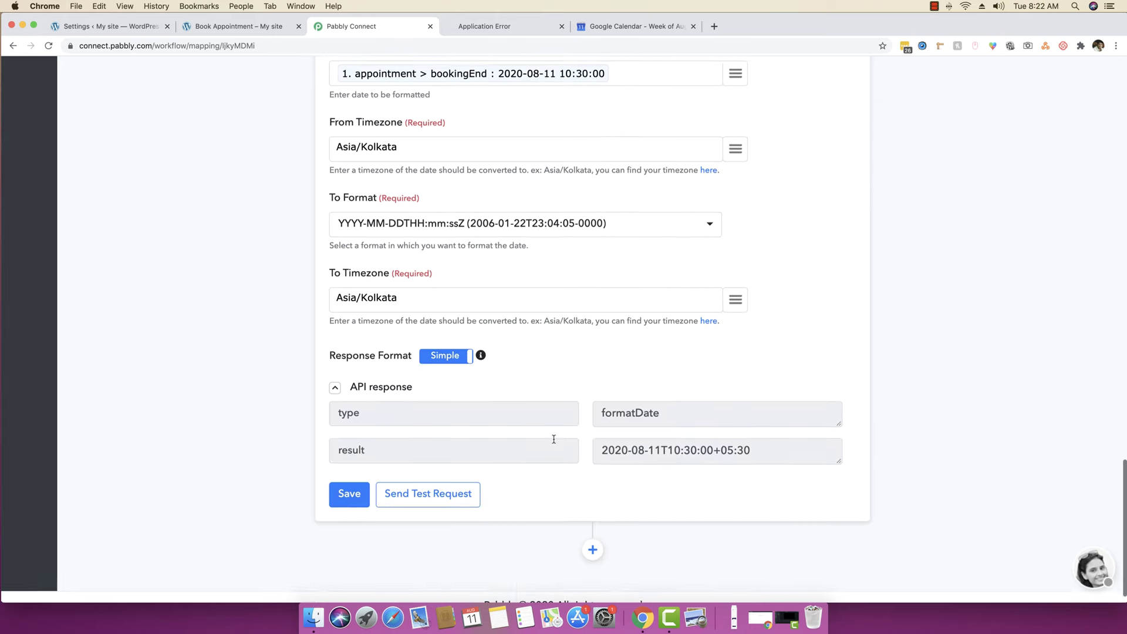
left_click_drag(755, 433, 604, 434)
left_click(687, 433)
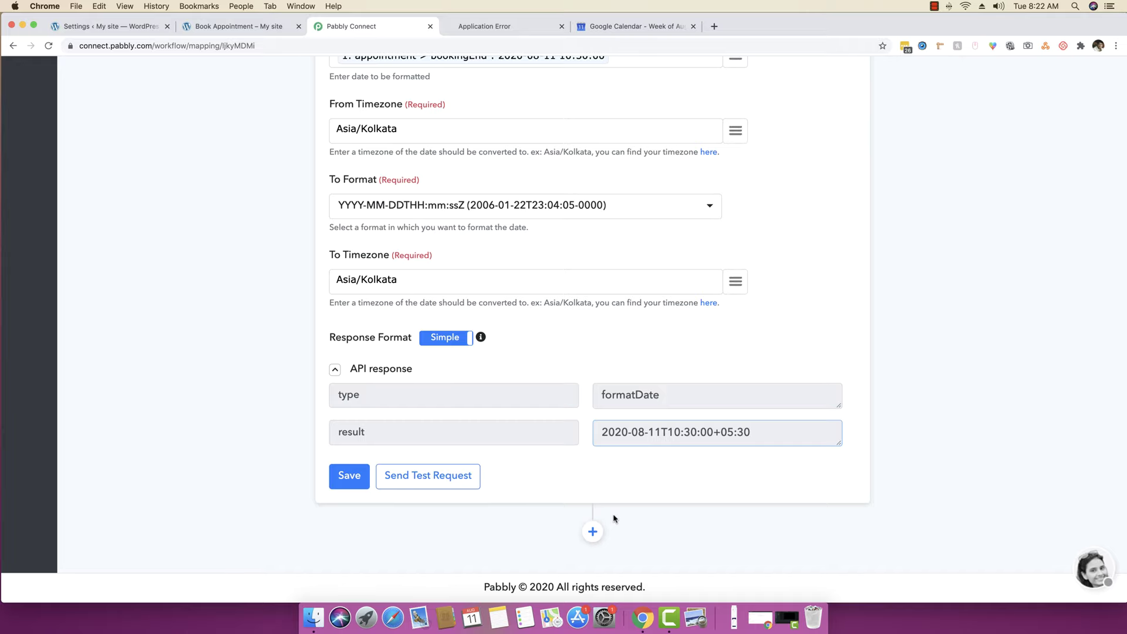
- Add a step below the end-time formatter, close the error page, and choose Google Calendar as its app
left_click(593, 532)
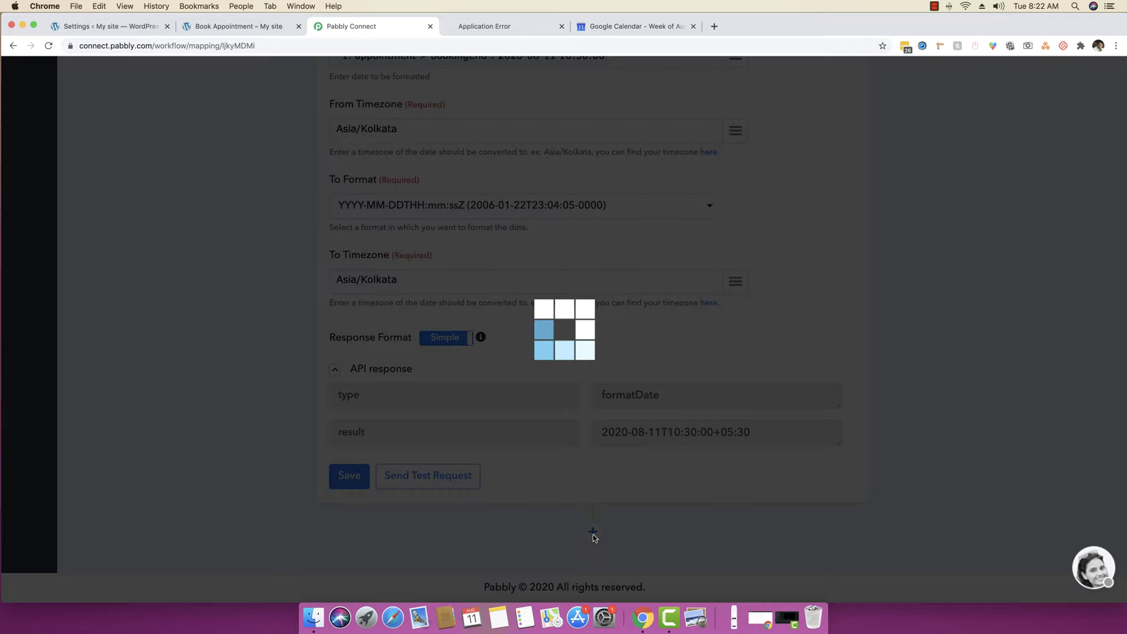
left_click(561, 26)
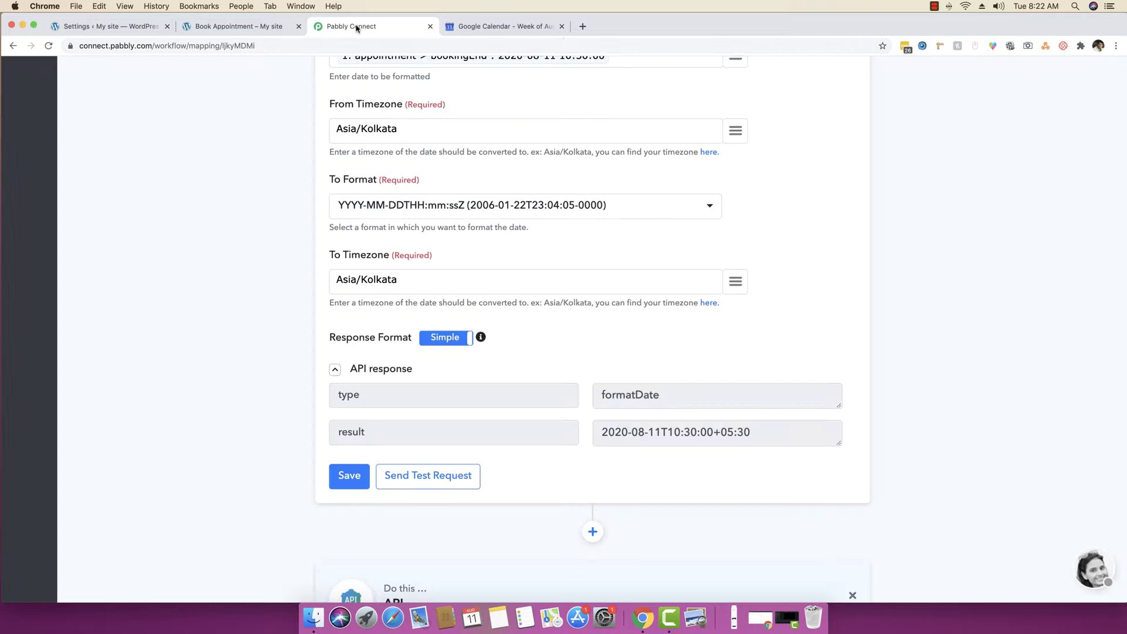
scroll(264, 182, "down", 10)
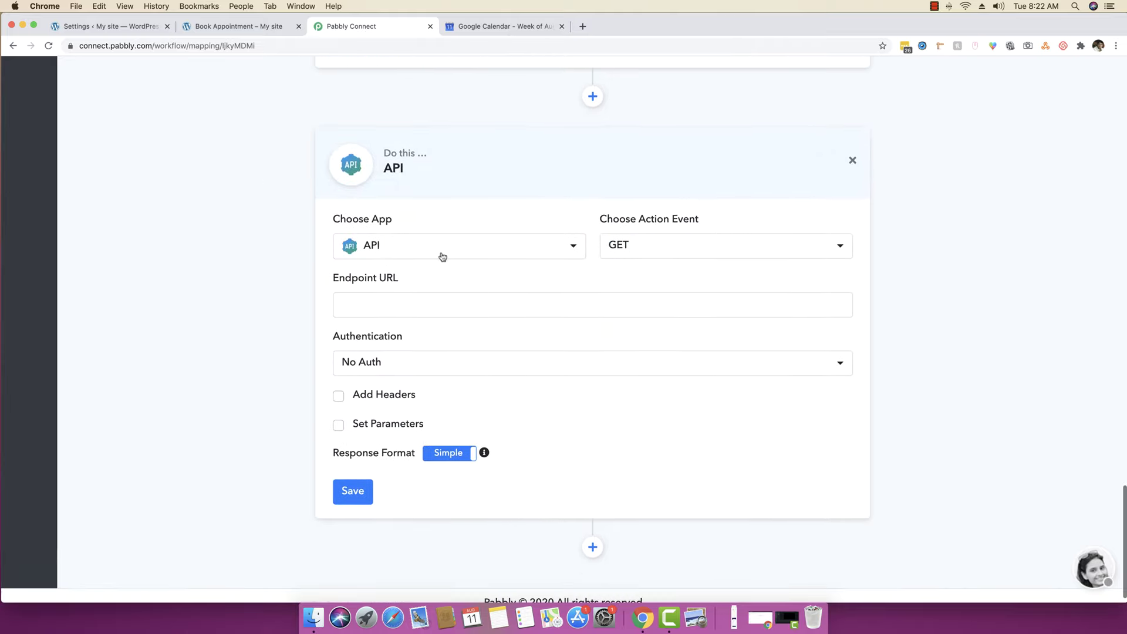
left_click(446, 251)
type("google")
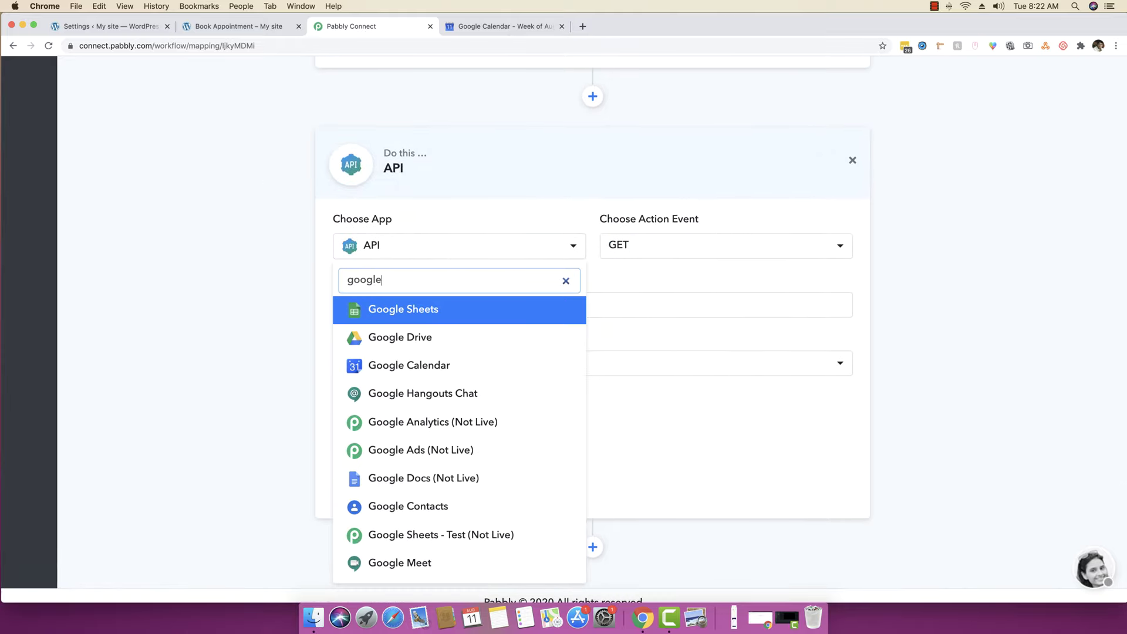
type(" cal")
left_click(467, 307)
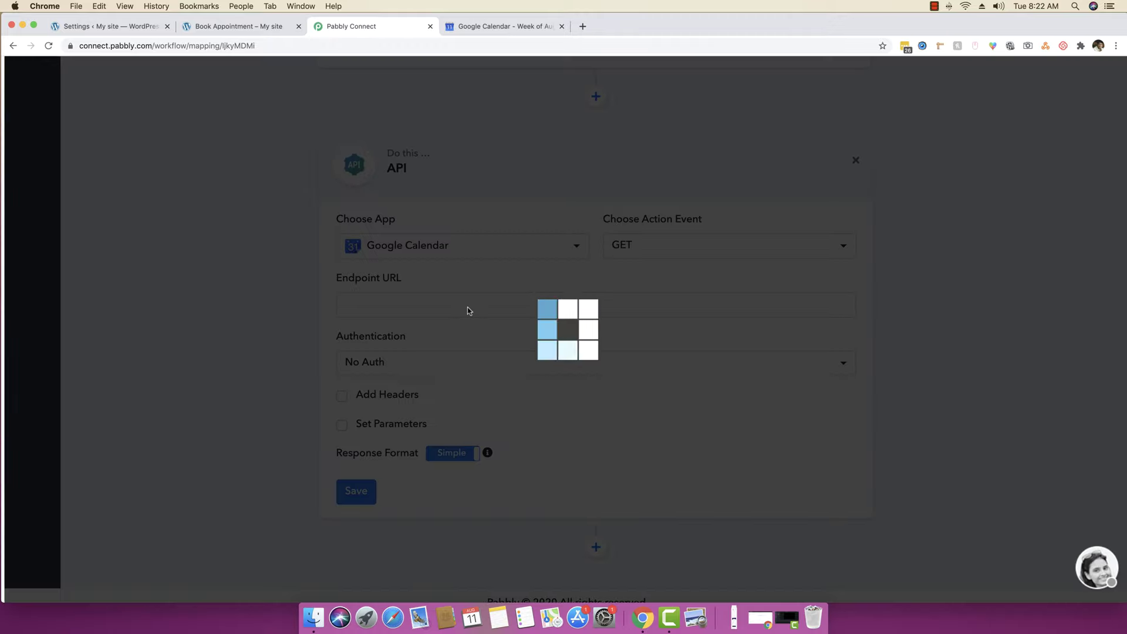
- In Google Calendar, start a new calendar named 'Booking for WP Amelia'
left_click(496, 28)
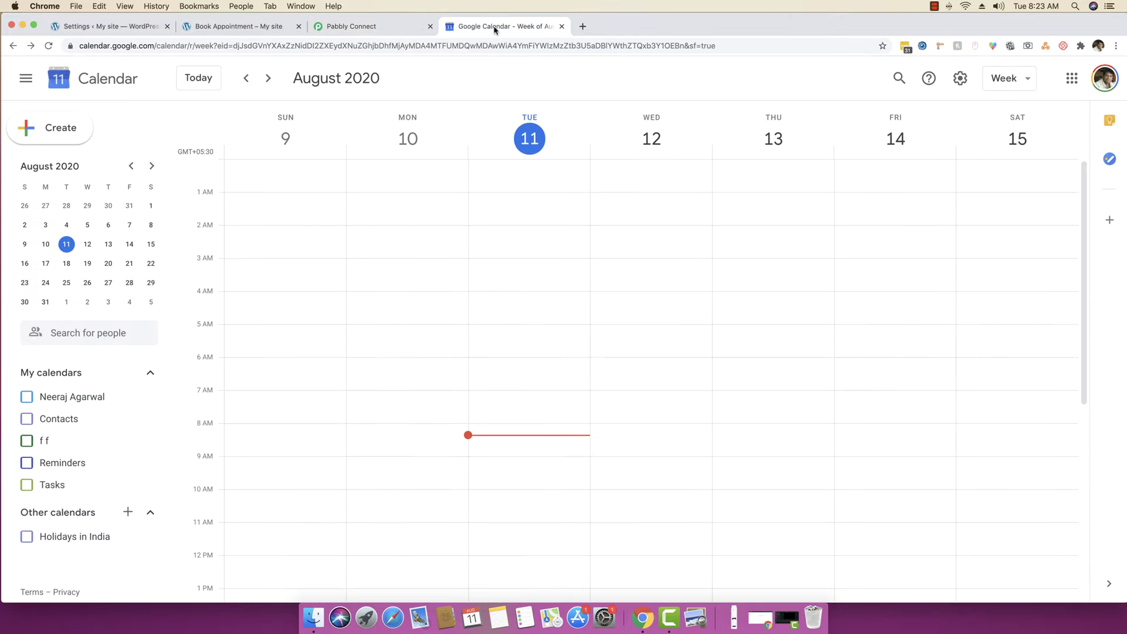
left_click(127, 512)
left_click(173, 502)
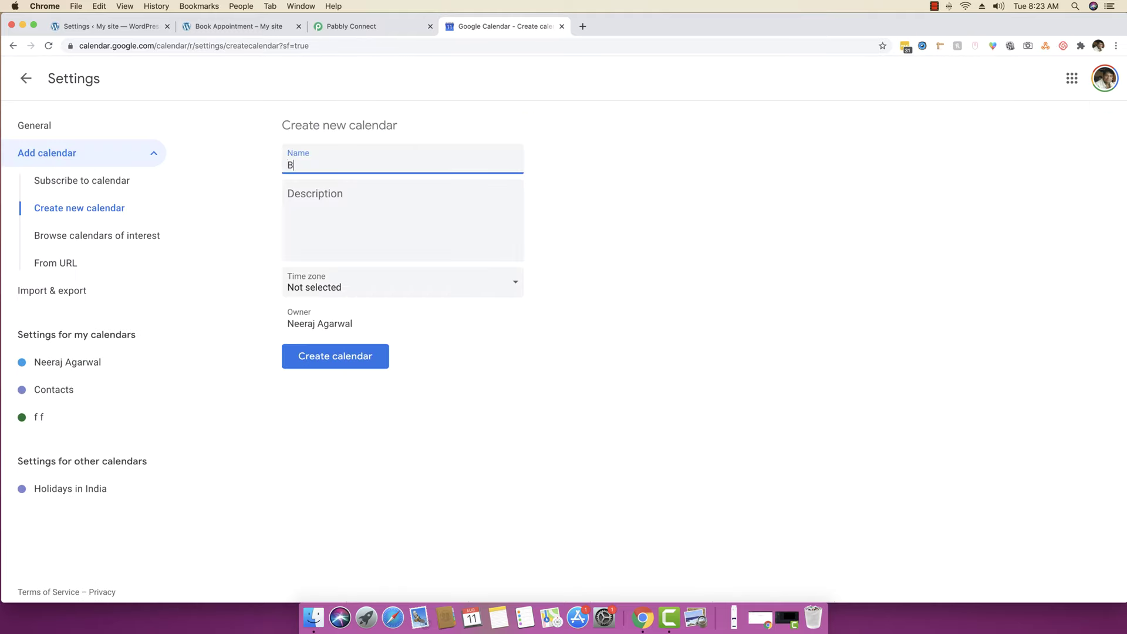
type("Booking for WP Amelia")
- Give the calendar the India Standard Time - Kolkata time zone, create it, and return to Pabbly Connect
left_click(352, 291)
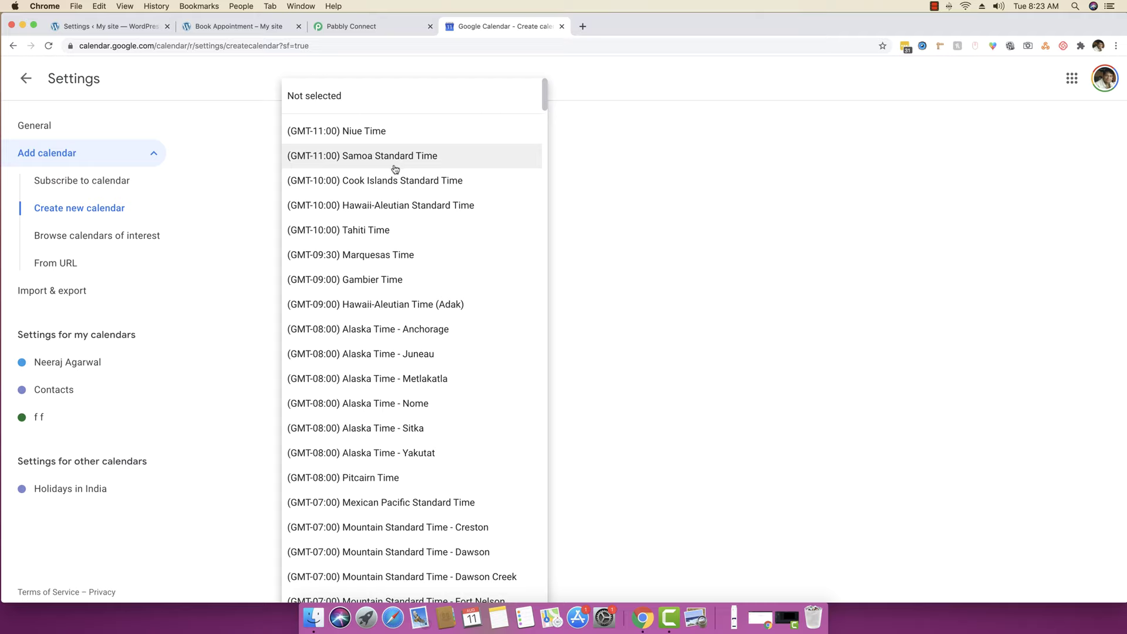
scroll(395, 170, "down", 20)
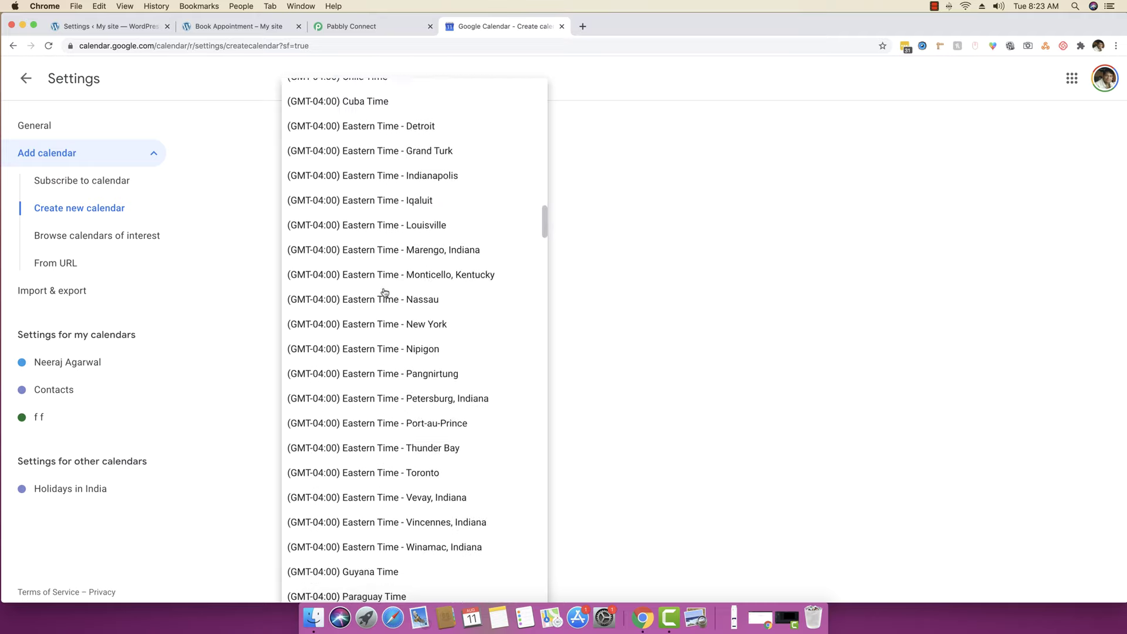
scroll(384, 291, "down", 20)
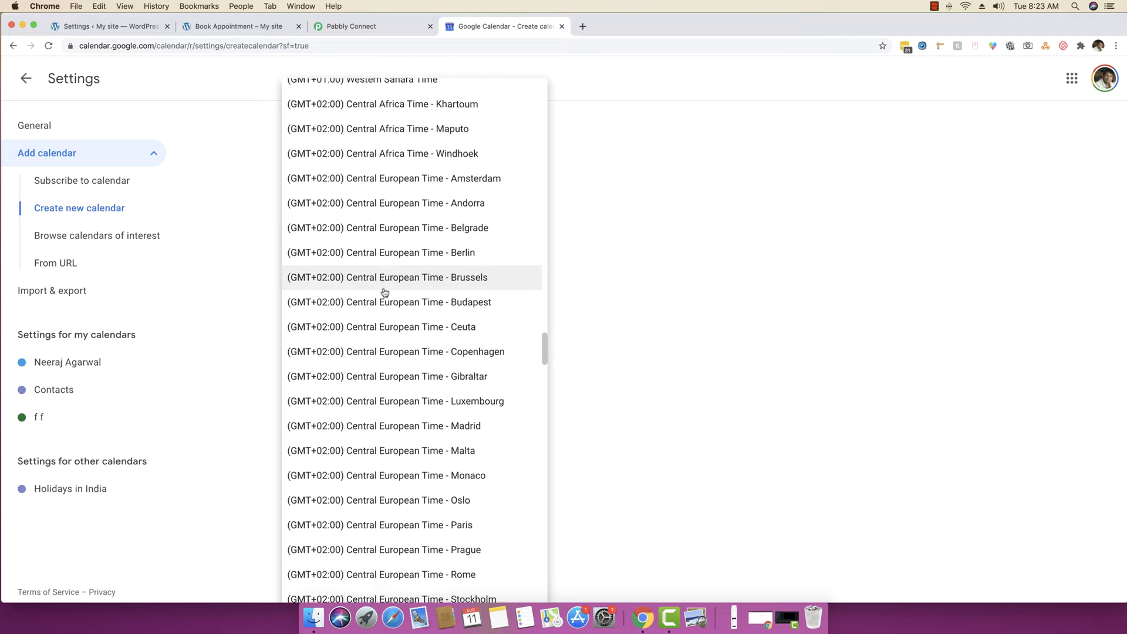
scroll(384, 291, "down", 20)
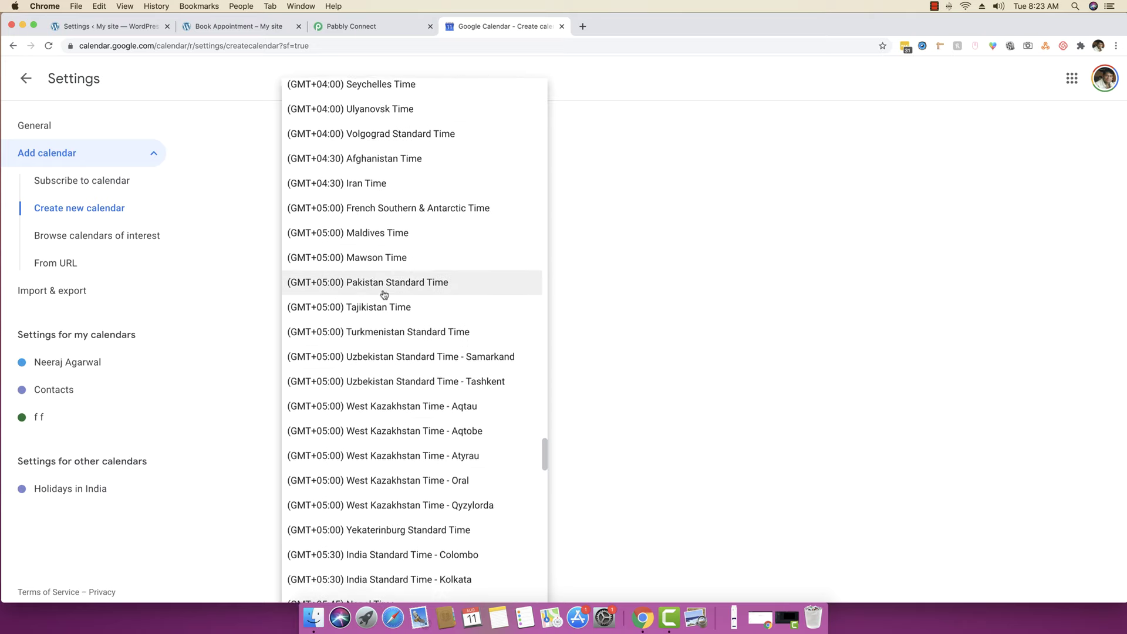
scroll(385, 294, "down", 5)
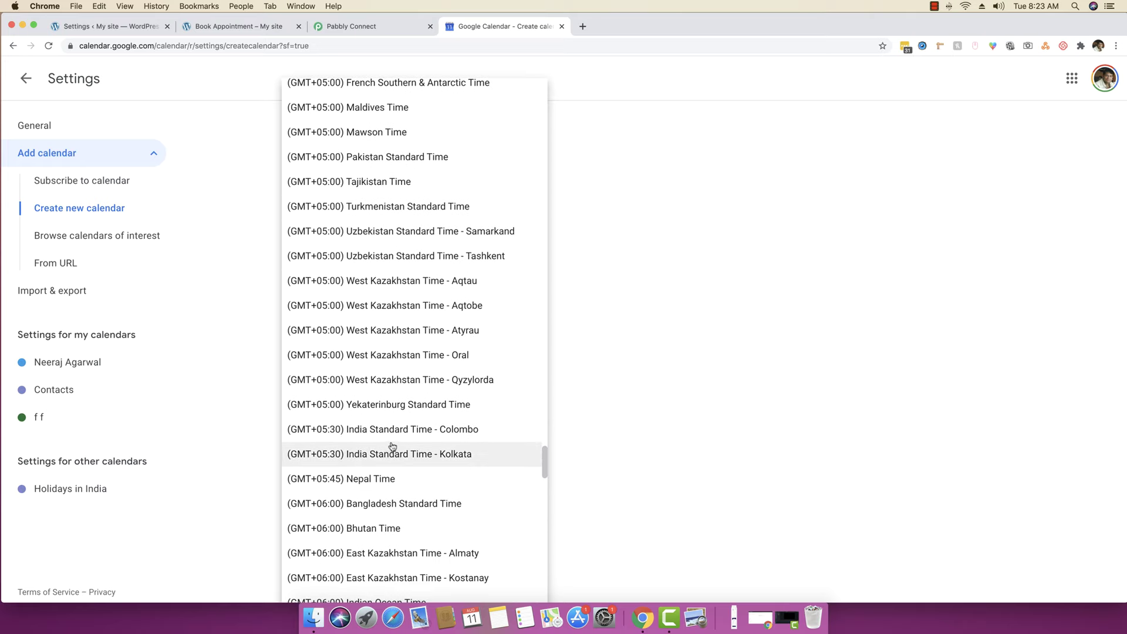
left_click(403, 459)
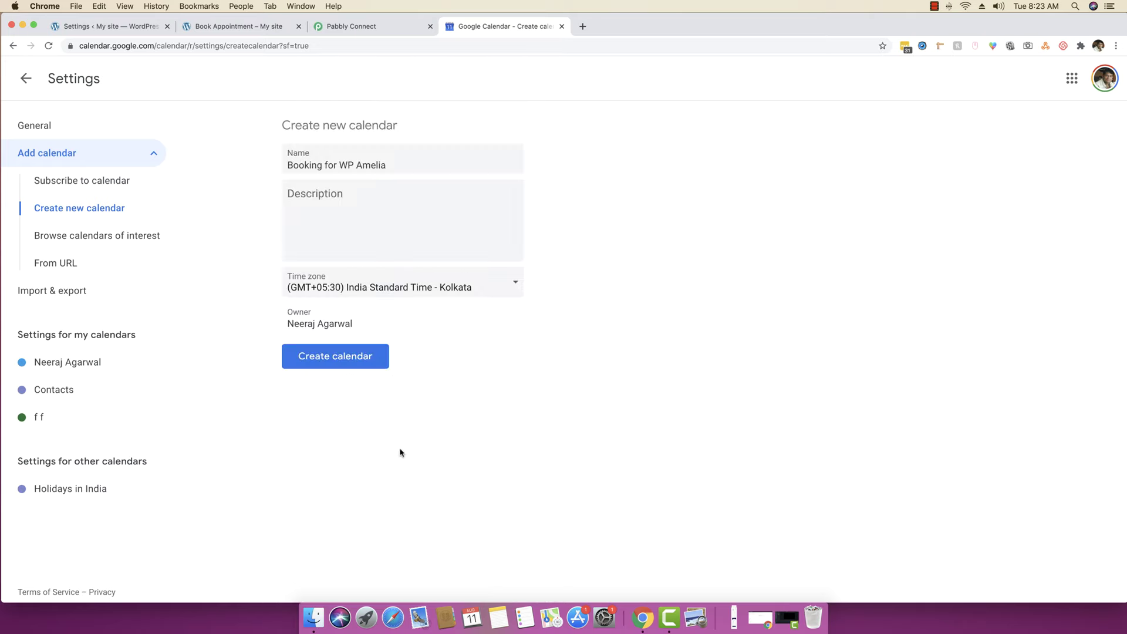
left_click(336, 359)
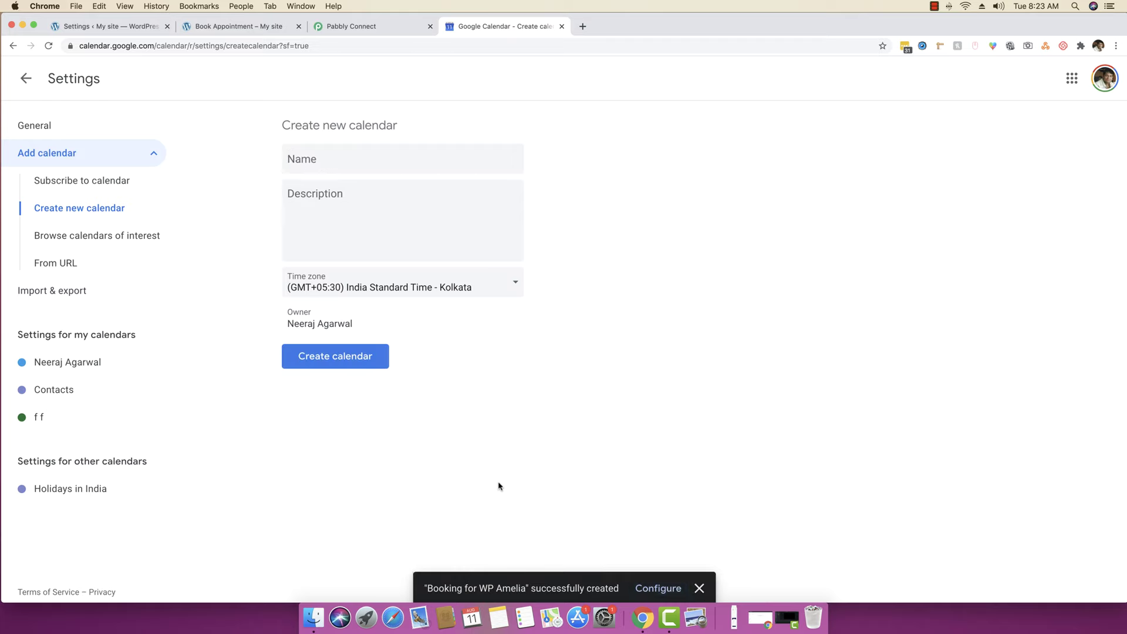
left_click(26, 82)
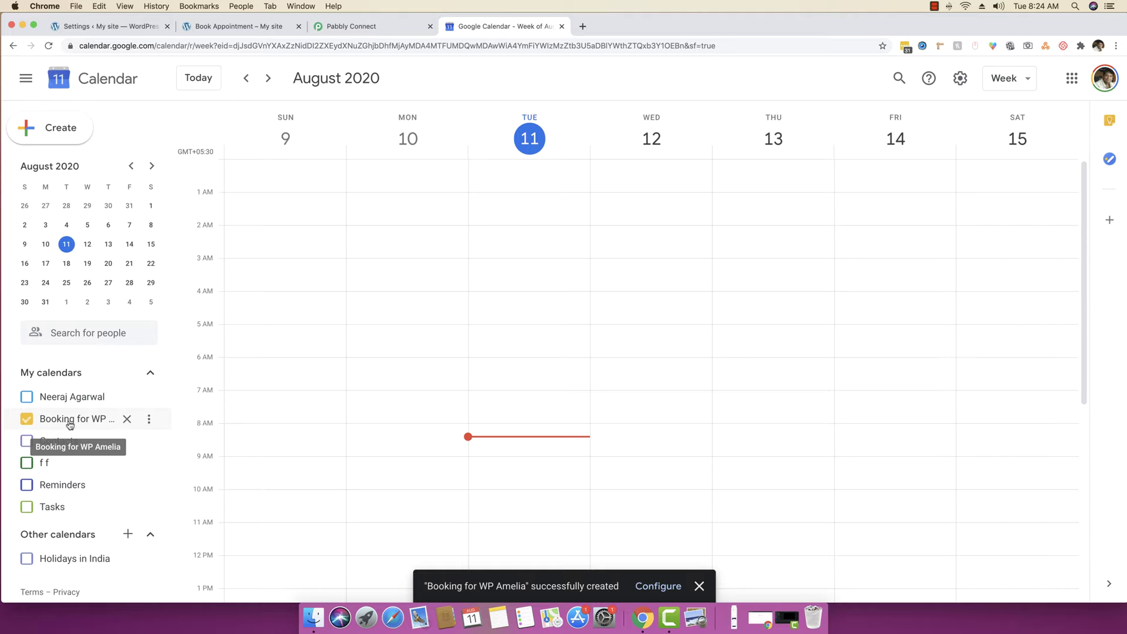
left_click(357, 28)
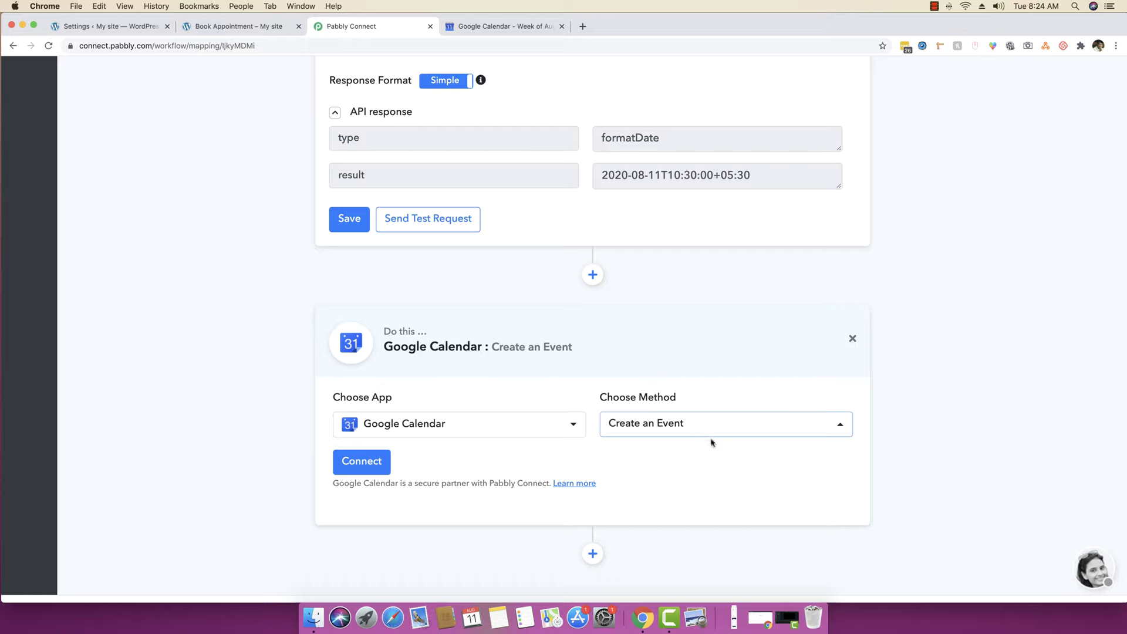
- Connect the calendar step using the saved Google Calendar #1 credentials
scroll(364, 460, "down", 1)
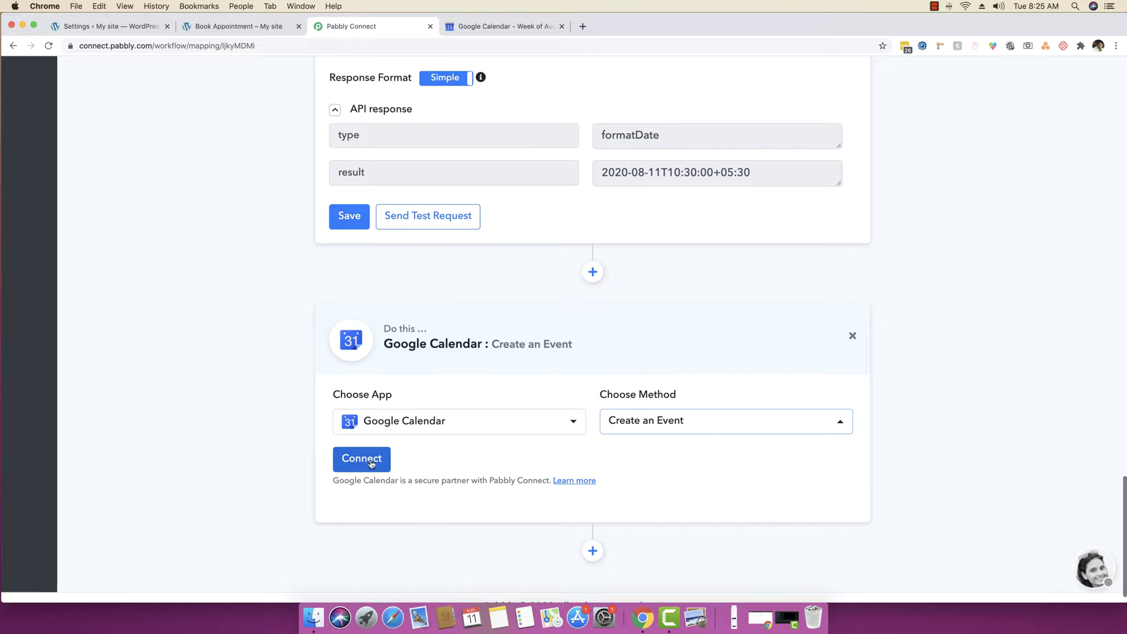
left_click(364, 461)
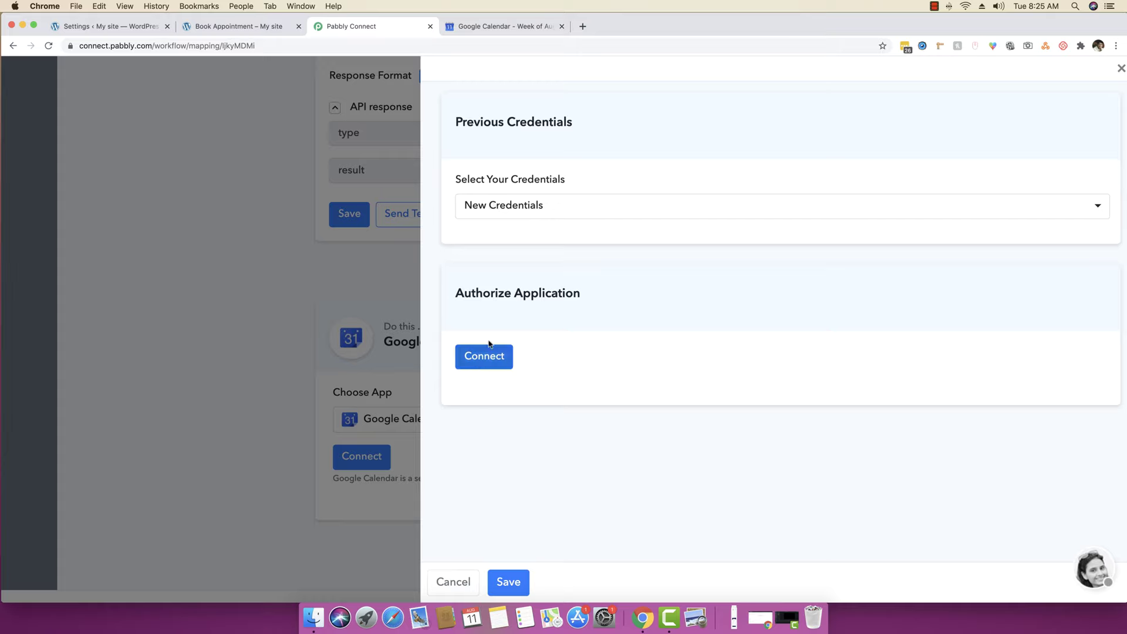
left_click(499, 207)
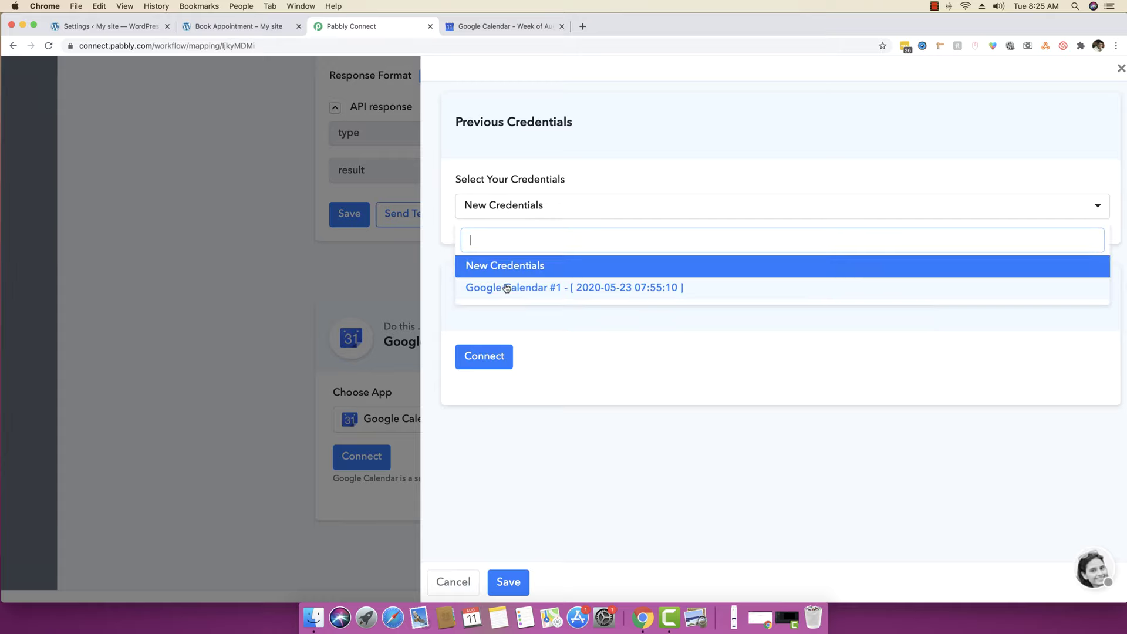
left_click(621, 438)
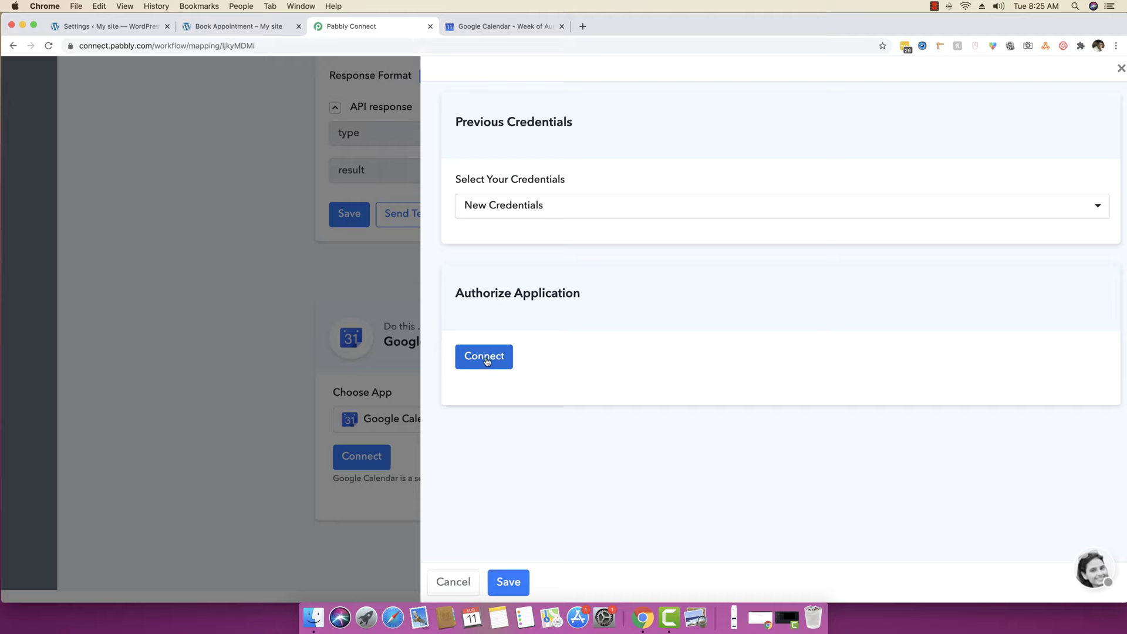
left_click(516, 206)
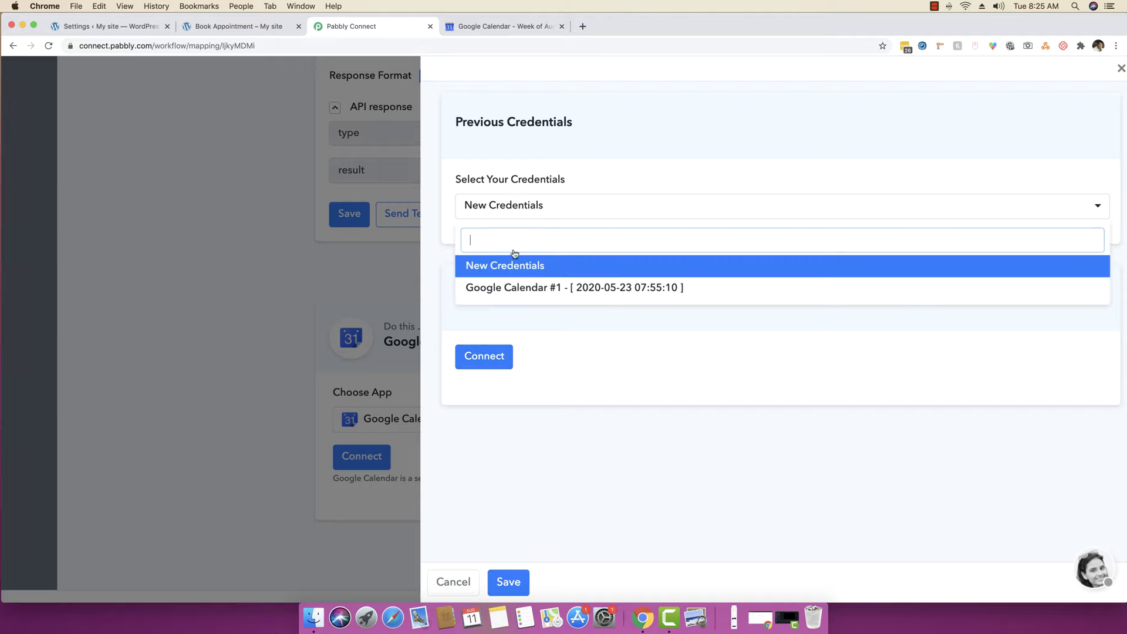
left_click(509, 292)
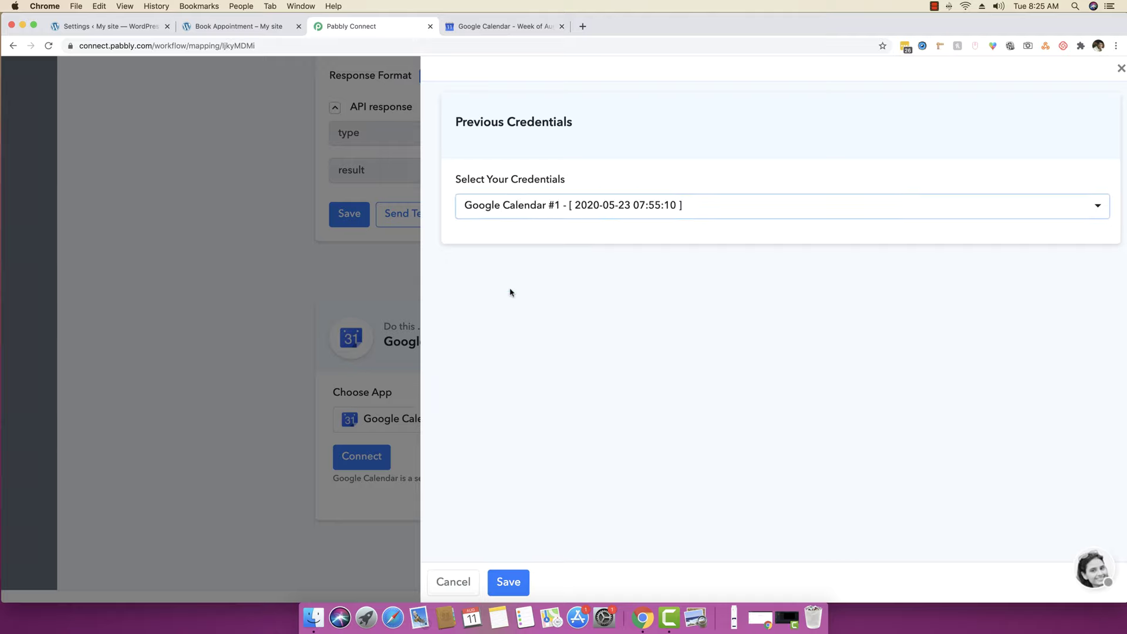
left_click(509, 582)
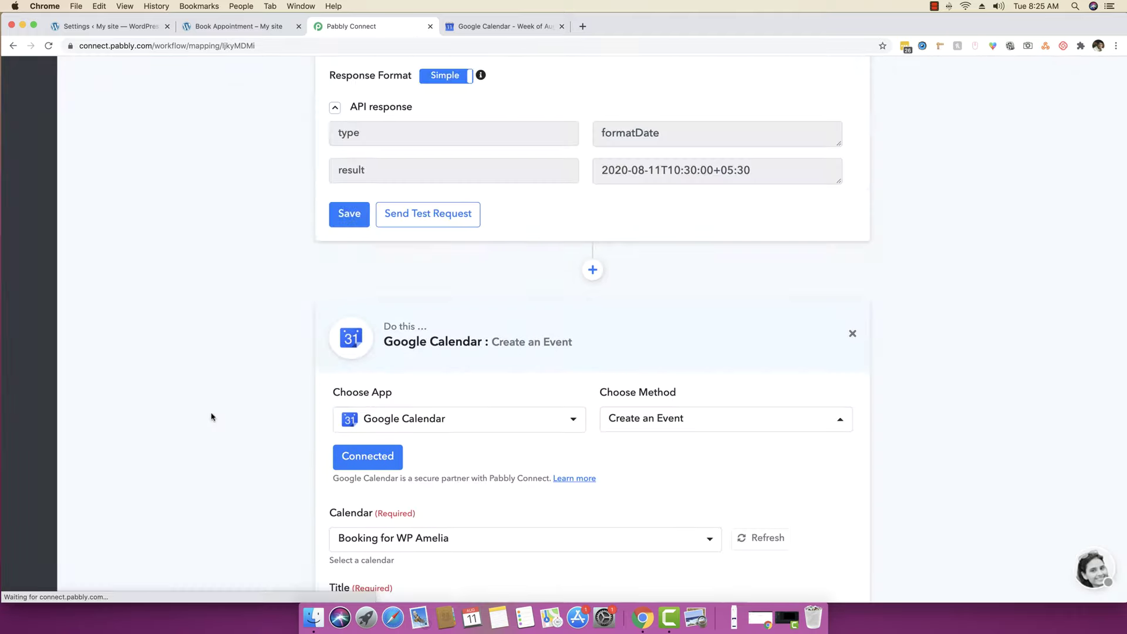
- Select Booking for WP Amelia as the calendar for new events, checking it against Google Calendar
scroll(211, 417, "down", 5)
left_click(449, 266)
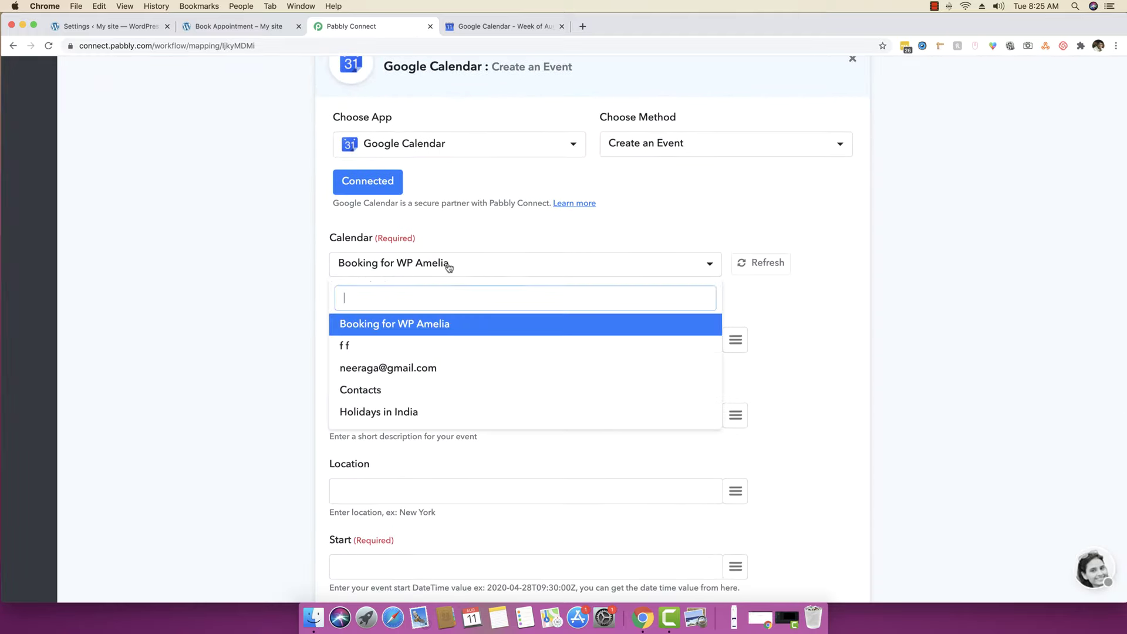
left_click(449, 265)
left_click(448, 266)
left_click(419, 265)
left_click(499, 26)
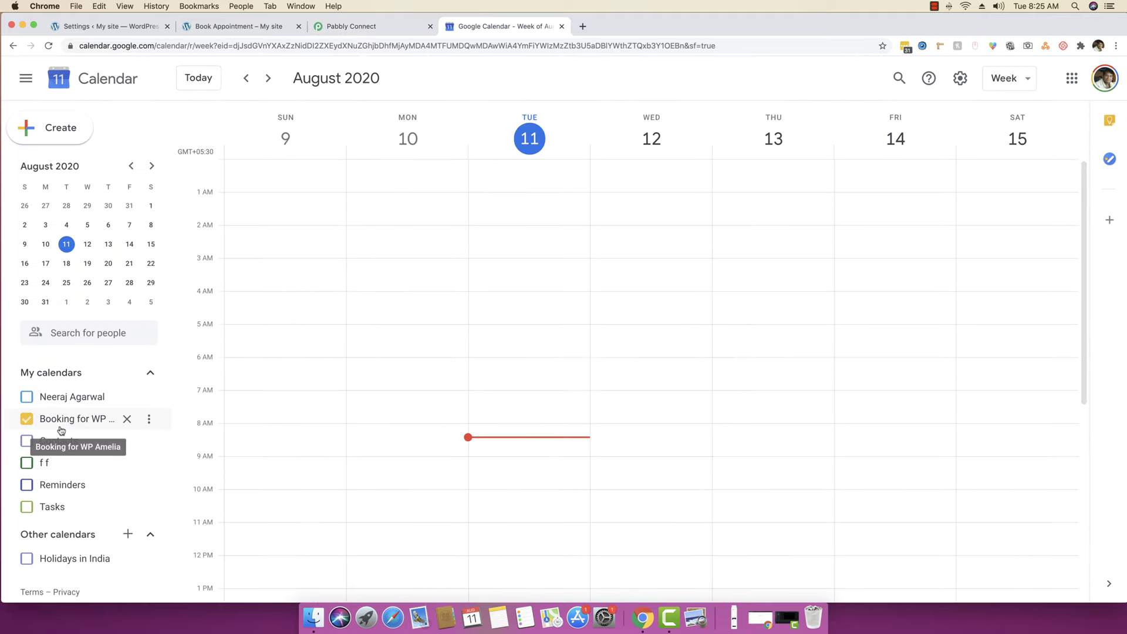
left_click(380, 27)
left_click(418, 265)
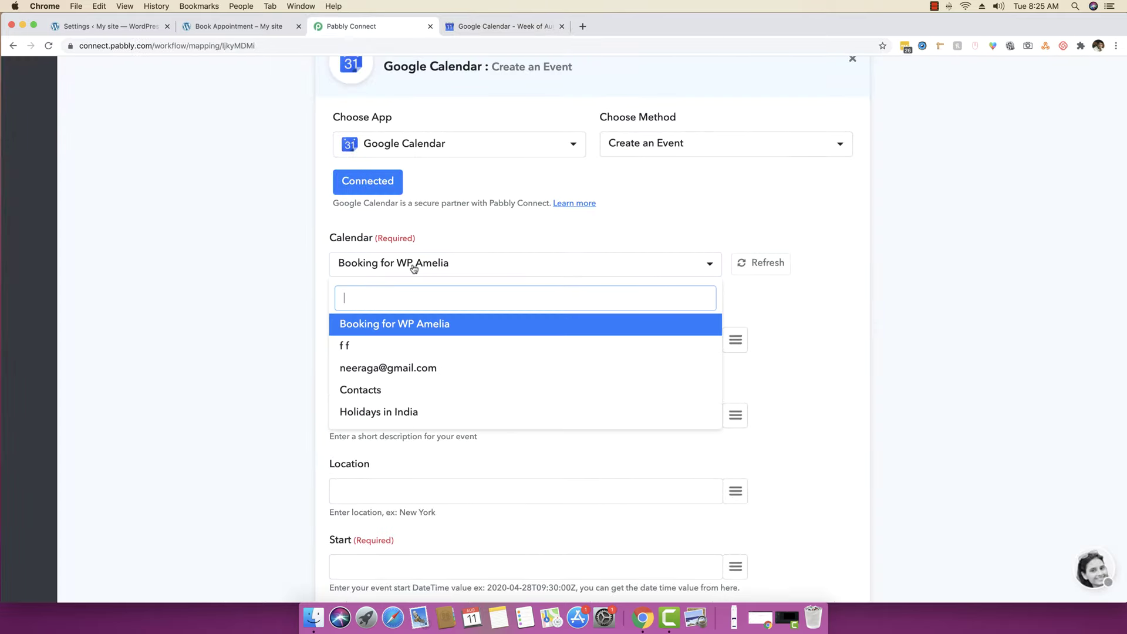
left_click(419, 266)
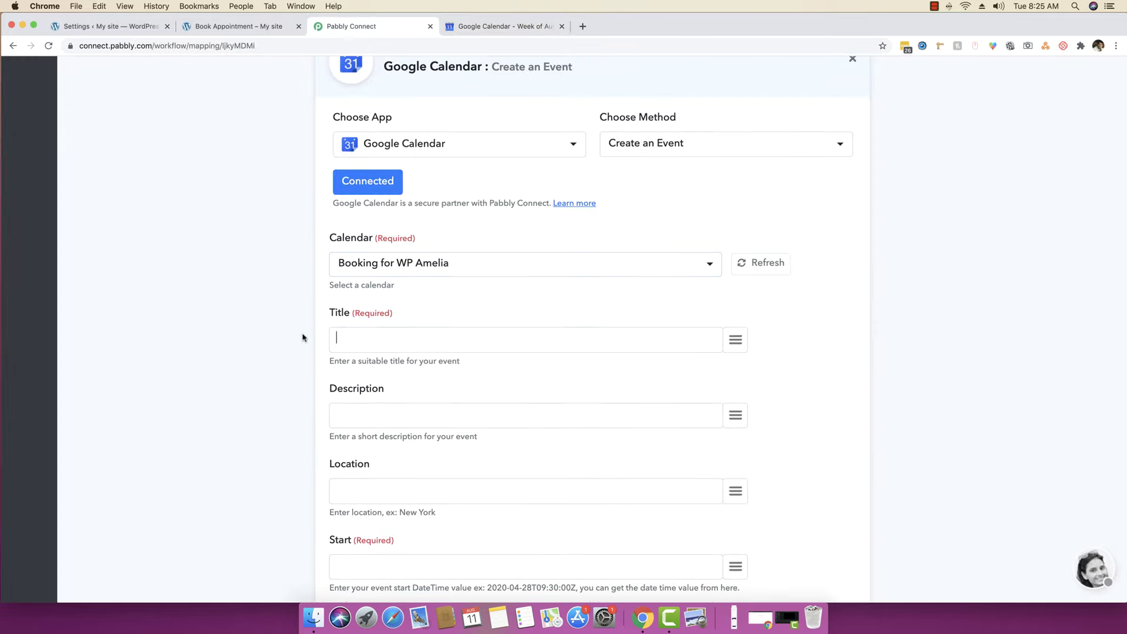
- Title the event 'Booking for' followed by the customer's first and last name
scroll(216, 340, "down", 2)
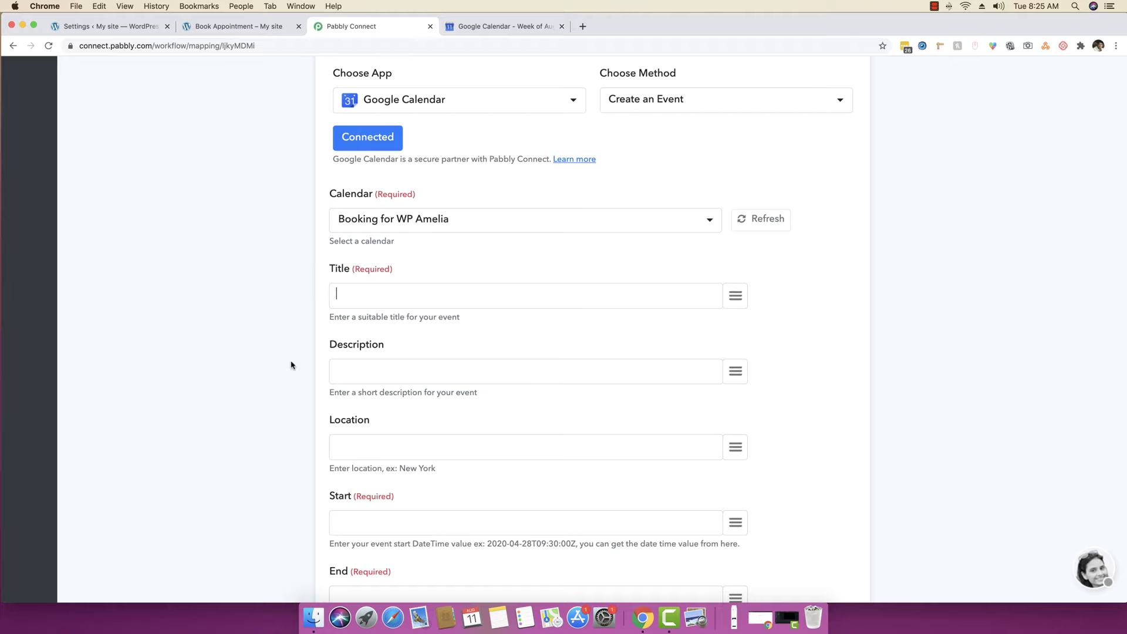
type("Booking for")
left_click(735, 296)
left_click(731, 506)
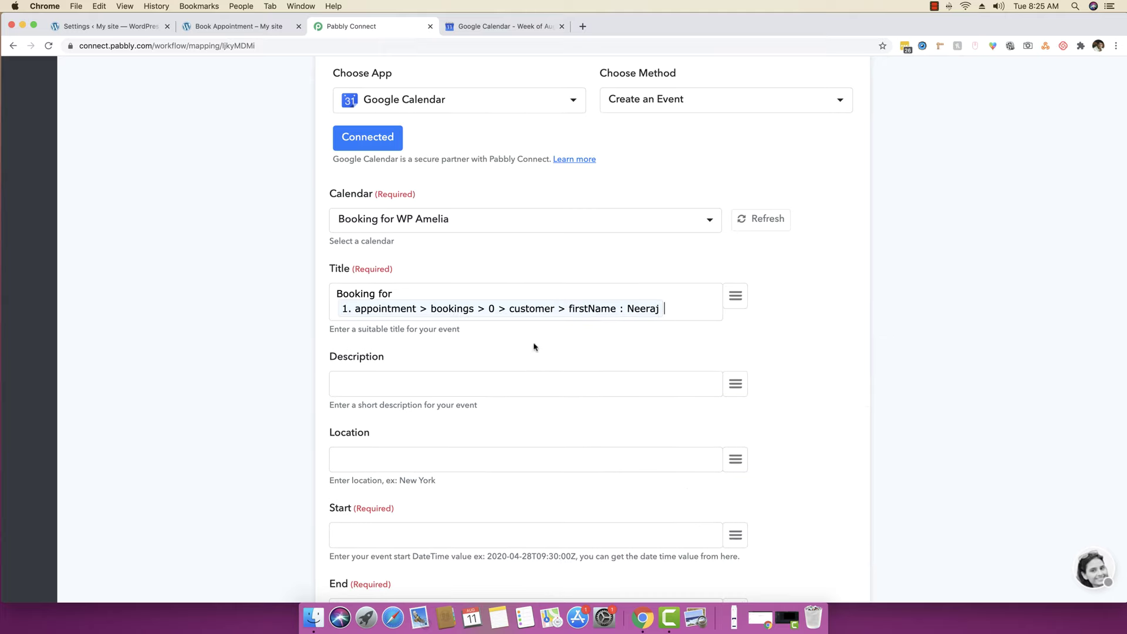
left_click(734, 299)
left_click(787, 526)
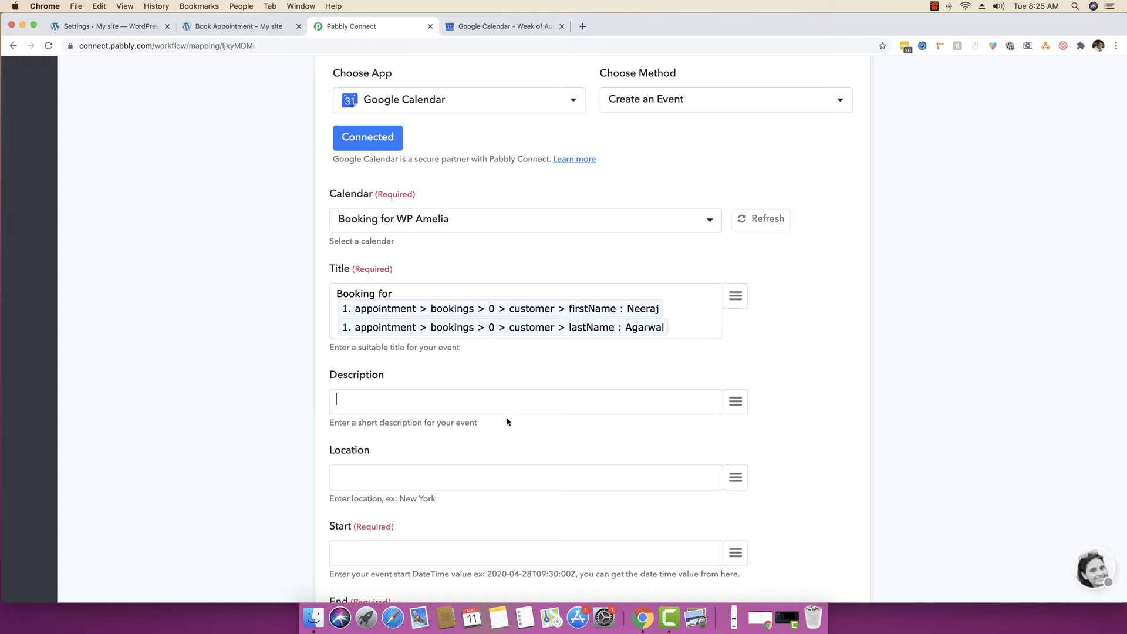
- Put the booked service name in the description, then a new line labelled 'Employee:'
type("Service booked:")
left_click(736, 401)
type("serv")
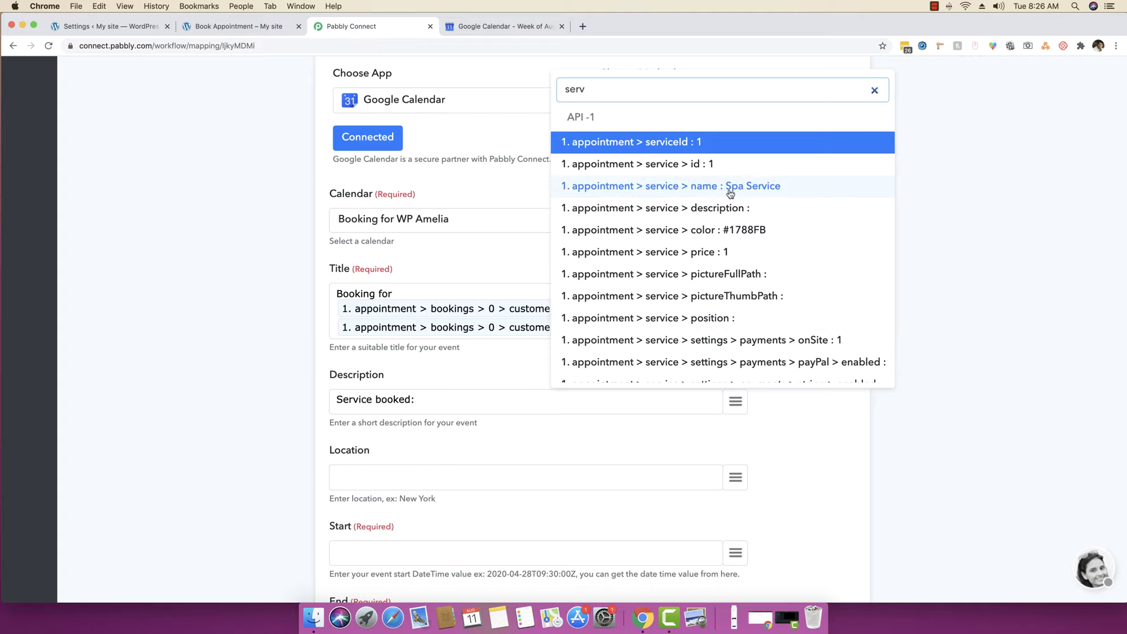
left_click(760, 187)
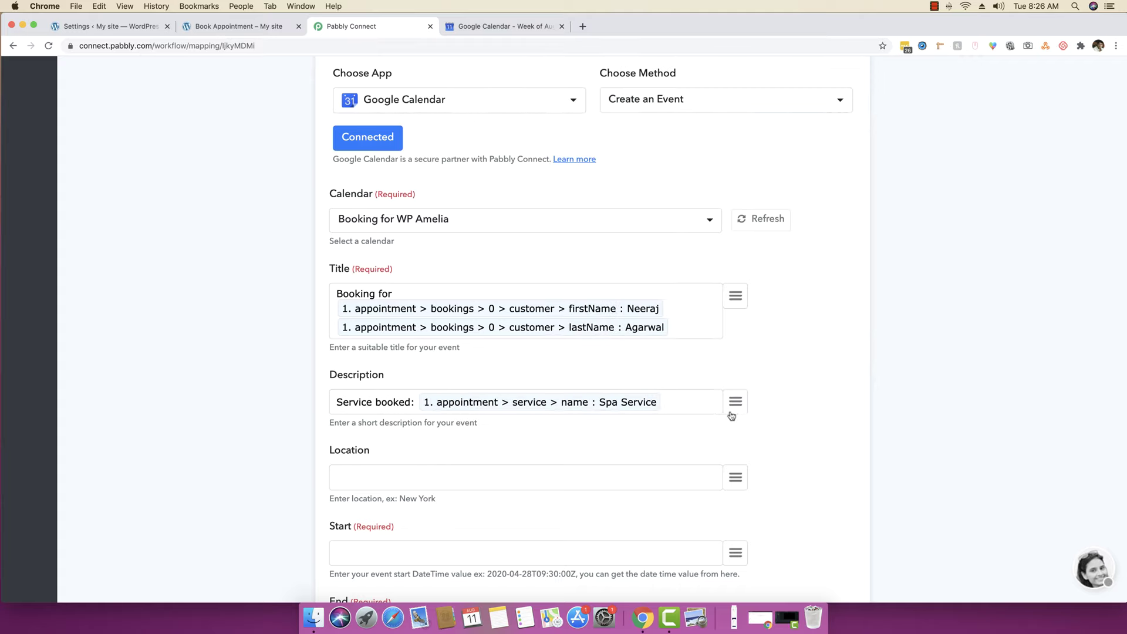
key("Return")
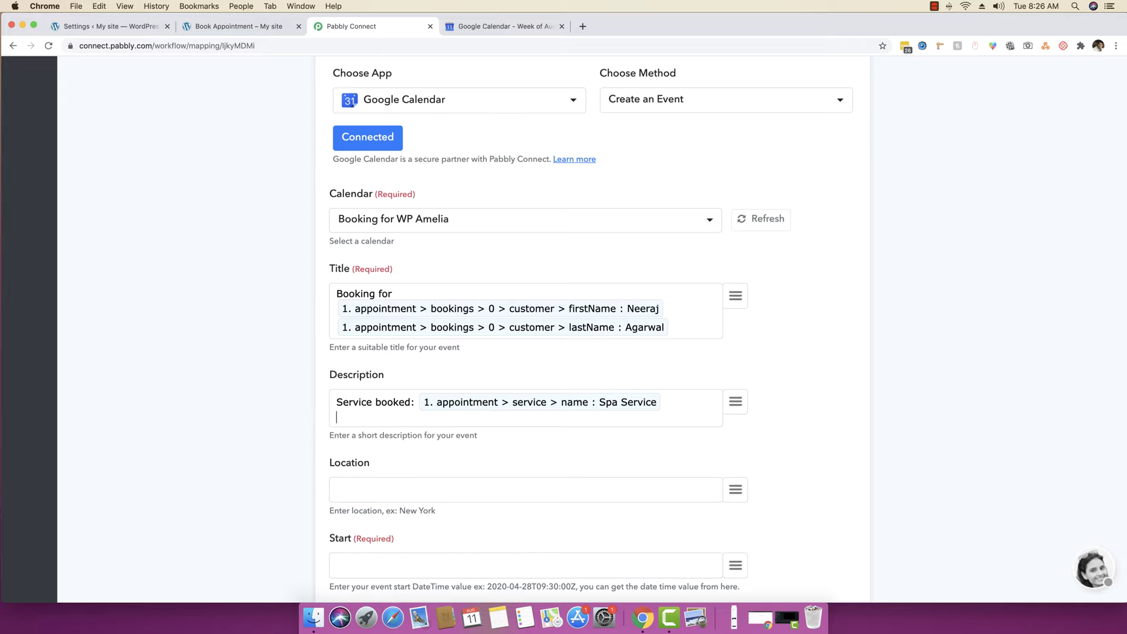
type("Employee:")
- Add the employee's first and last name to the description and enter New Delhi as location
left_click(738, 402)
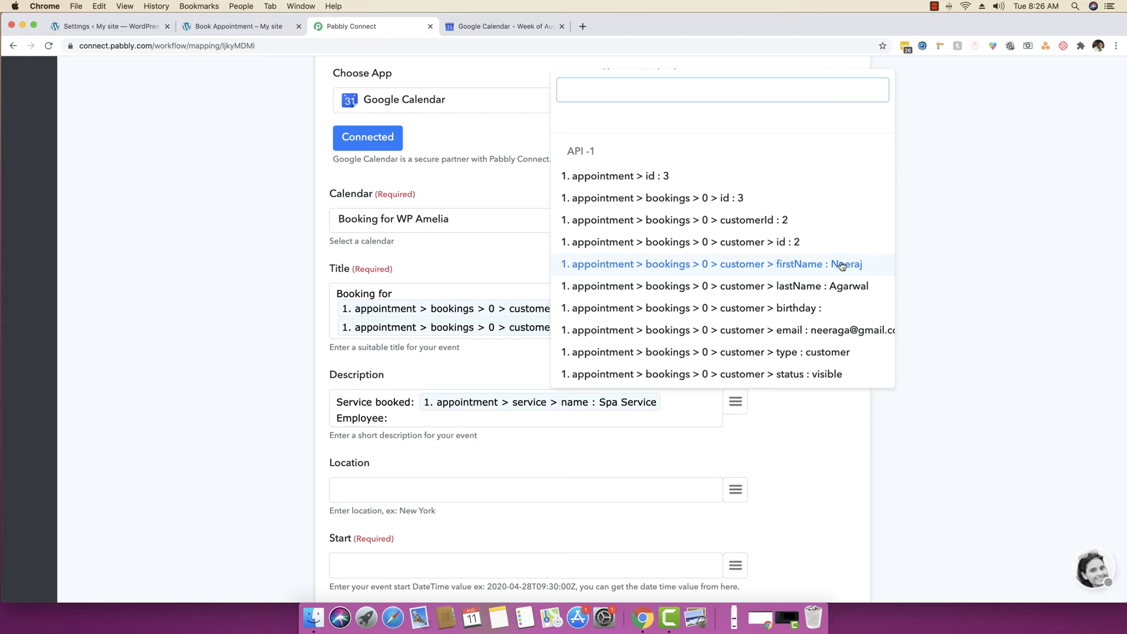
scroll(842, 266, "down", 5)
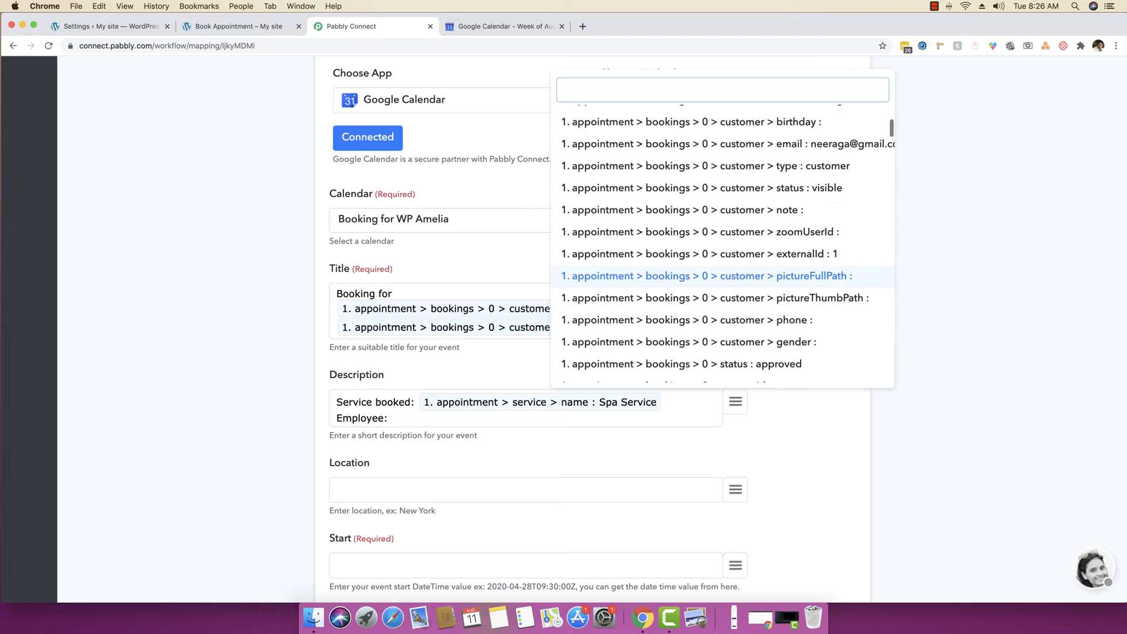
type("provider")
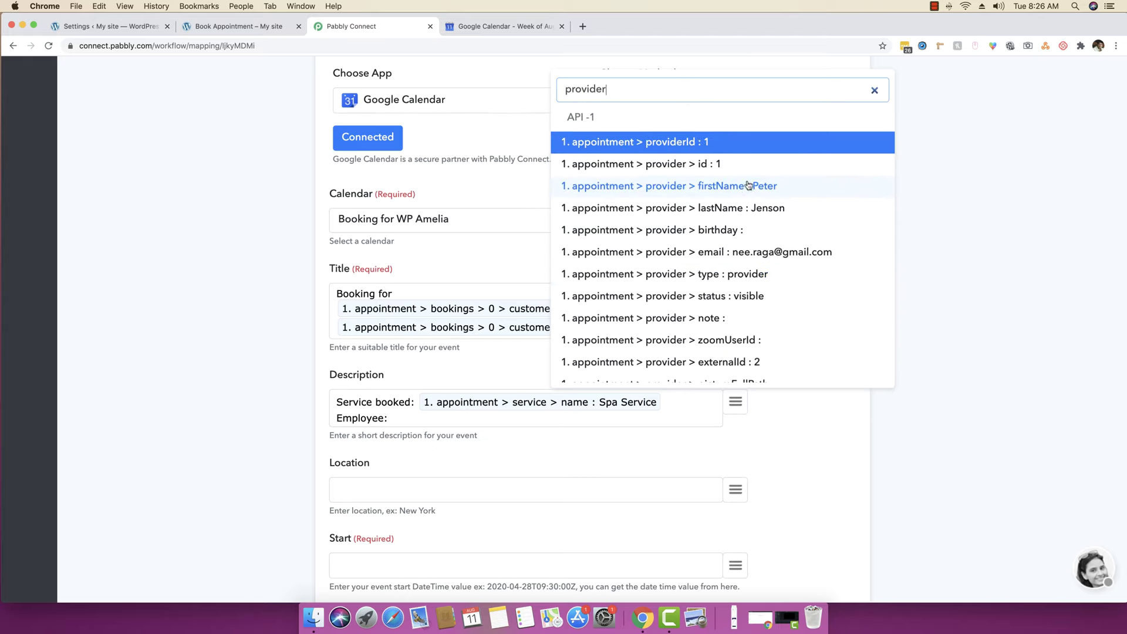
left_click(738, 188)
left_click(735, 401)
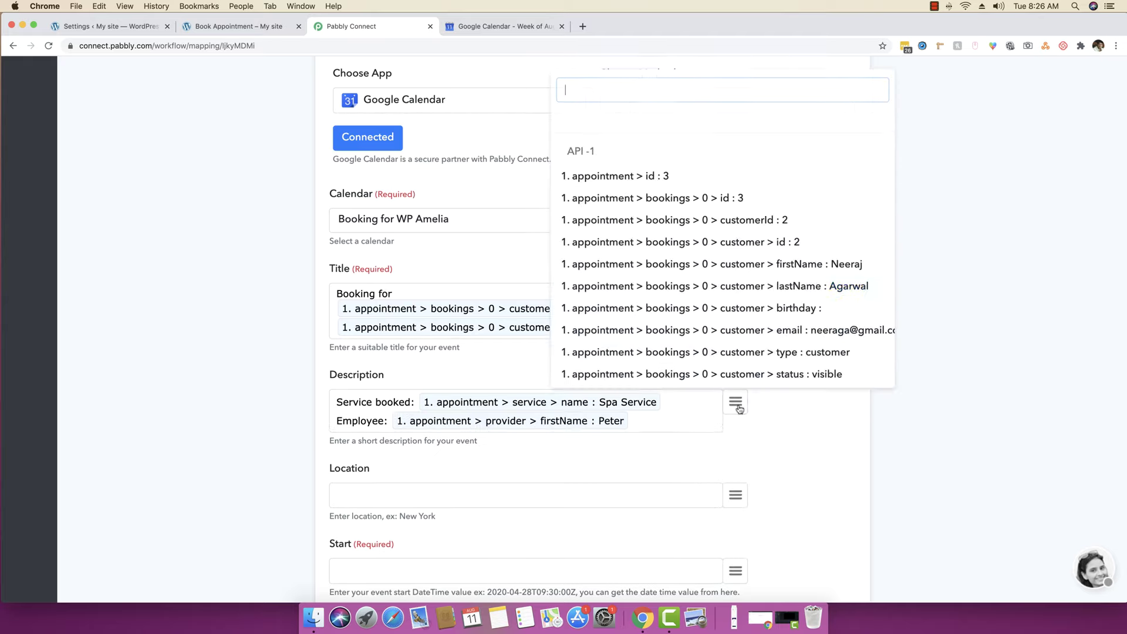
type("je")
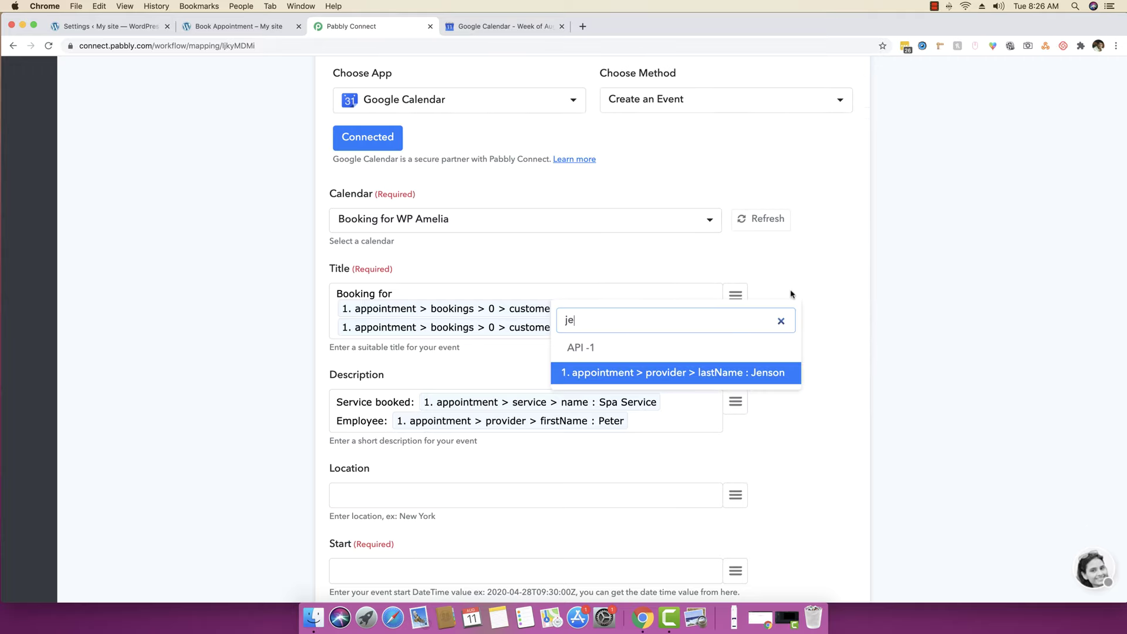
left_click(727, 374)
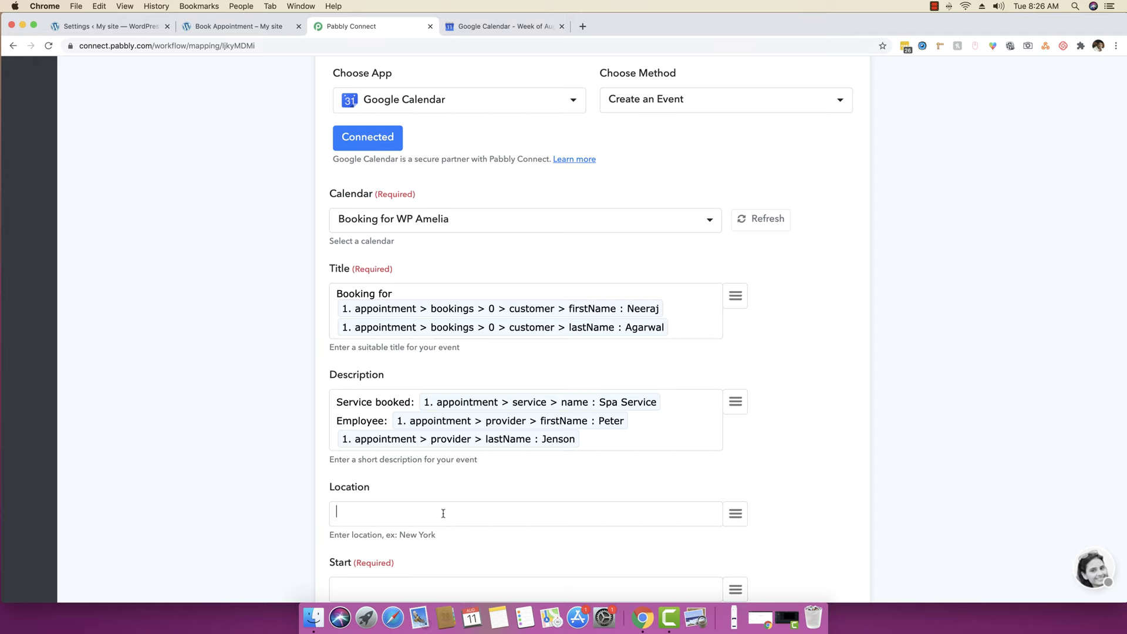
scroll(443, 514, "down", 3)
type("New Delhi")
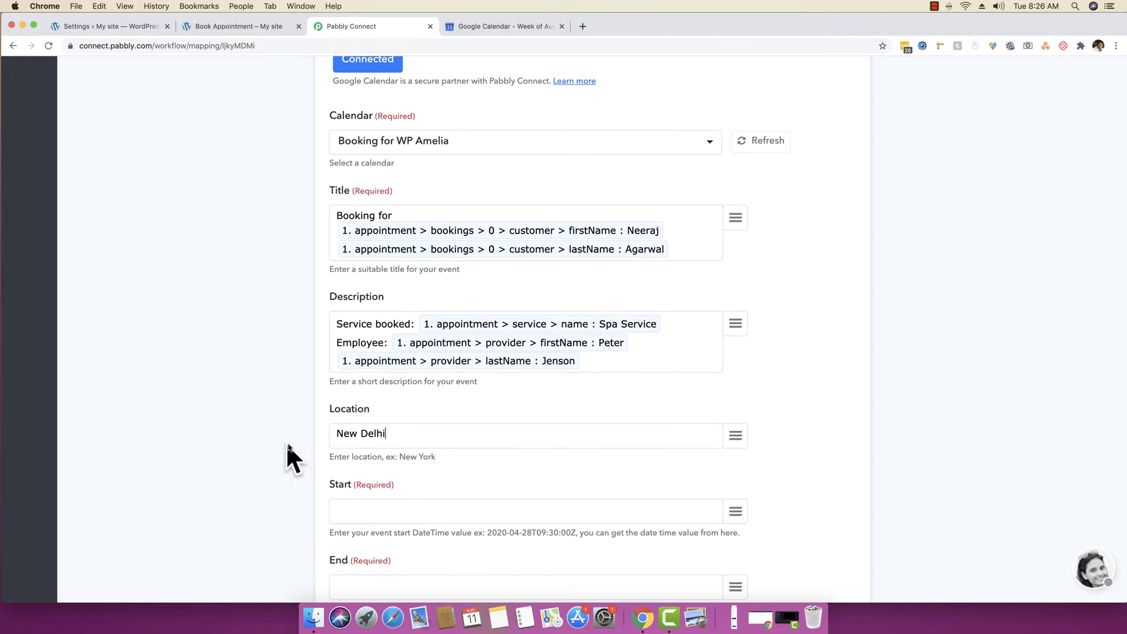
- Map the first formatted date result to Start and the second to End
scroll(287, 452, "down", 5)
left_click(396, 351)
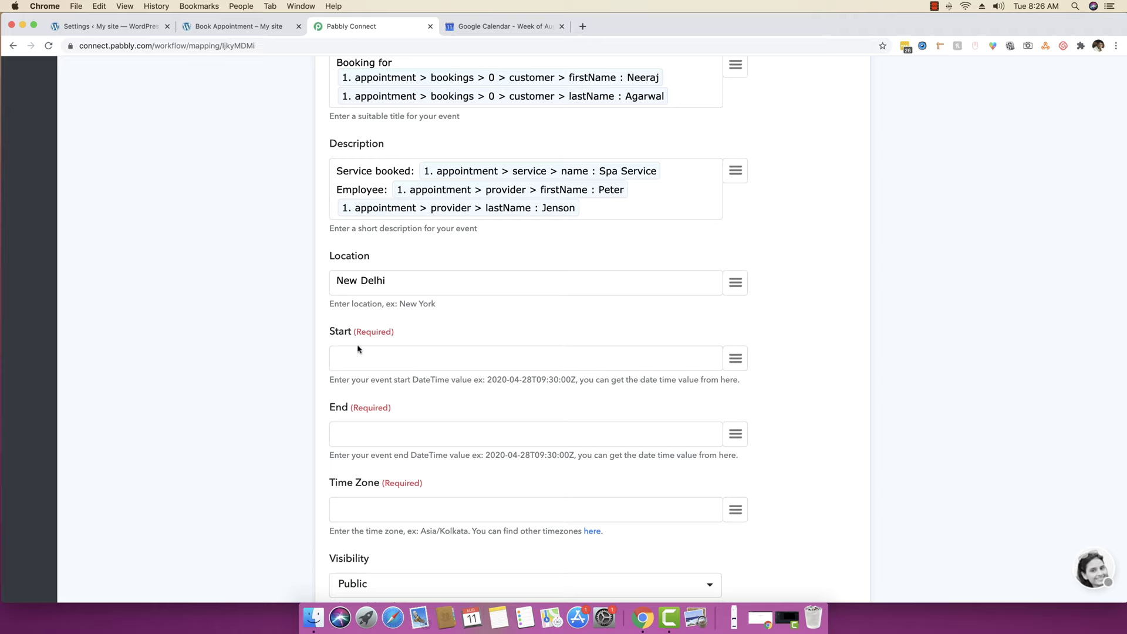
left_click(735, 358)
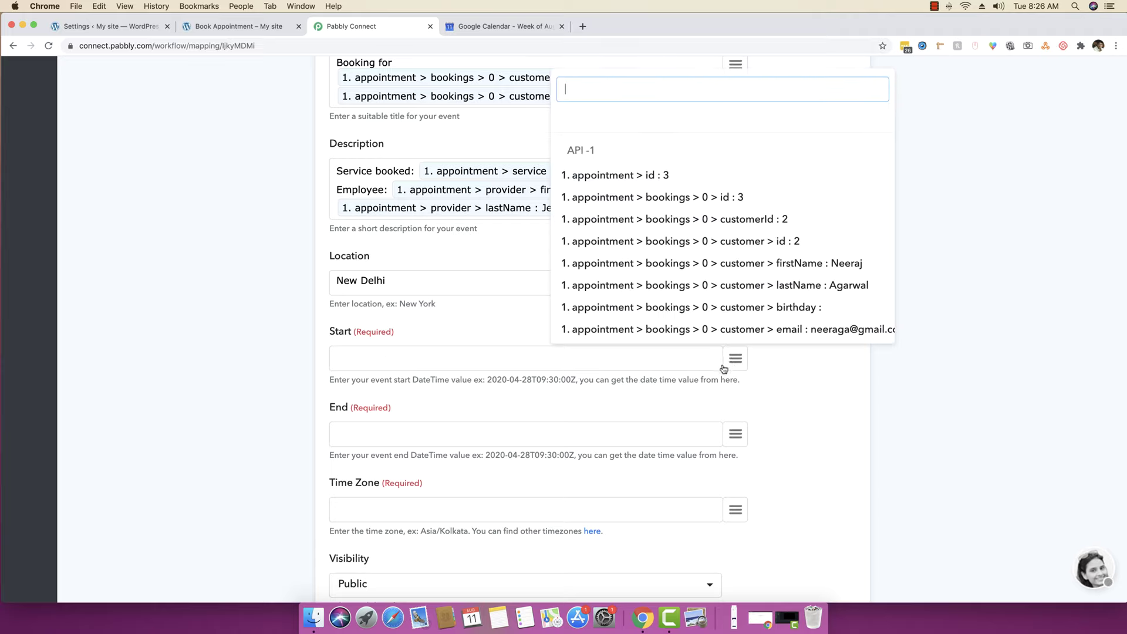
scroll(733, 257, "down", 15)
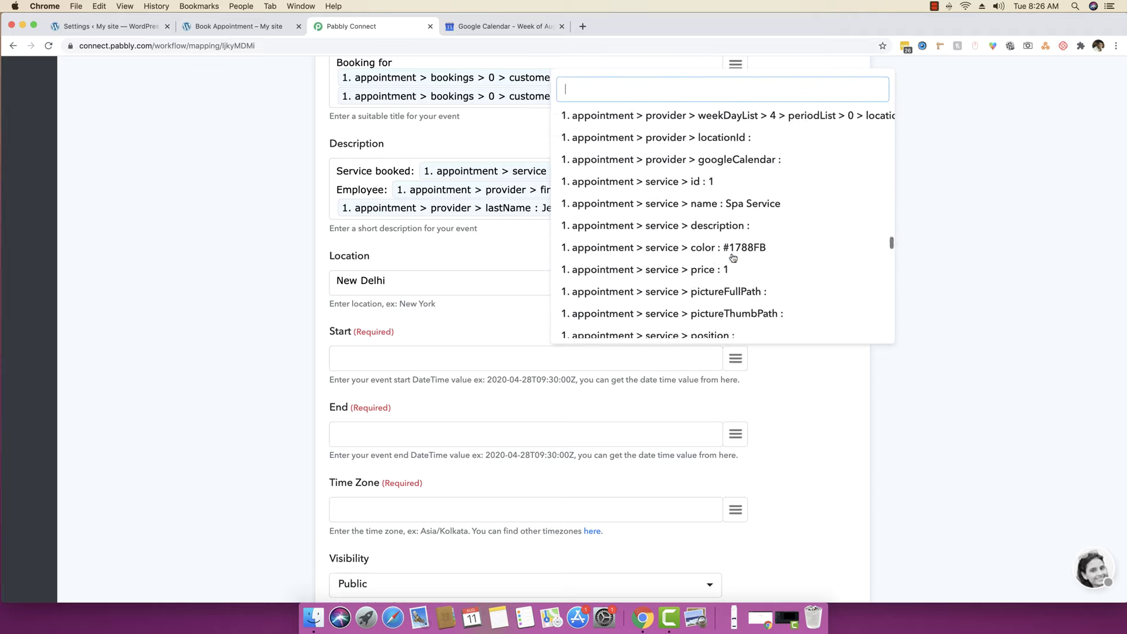
scroll(733, 257, "down", 20)
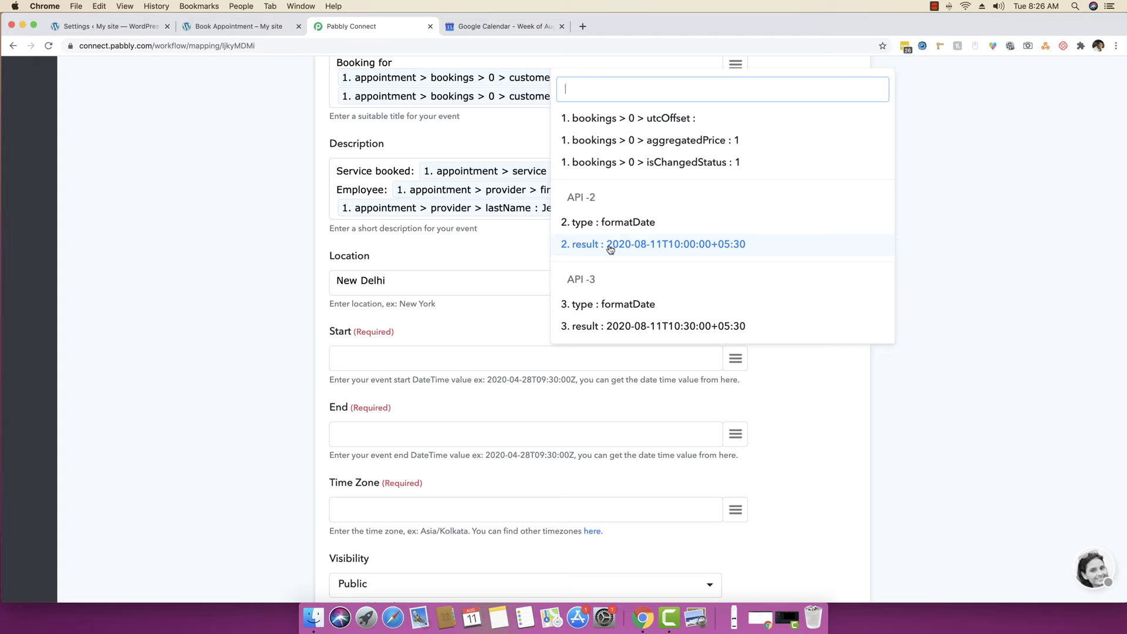
left_click(610, 250)
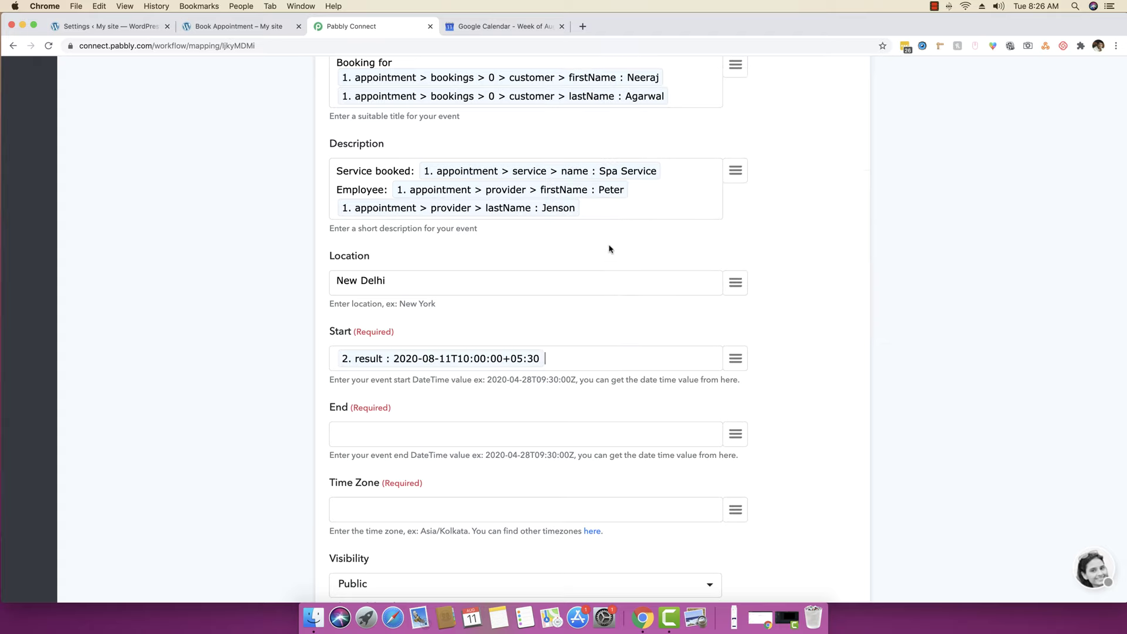
left_click(732, 435)
scroll(628, 308, "down", 15)
scroll(627, 308, "down", 20)
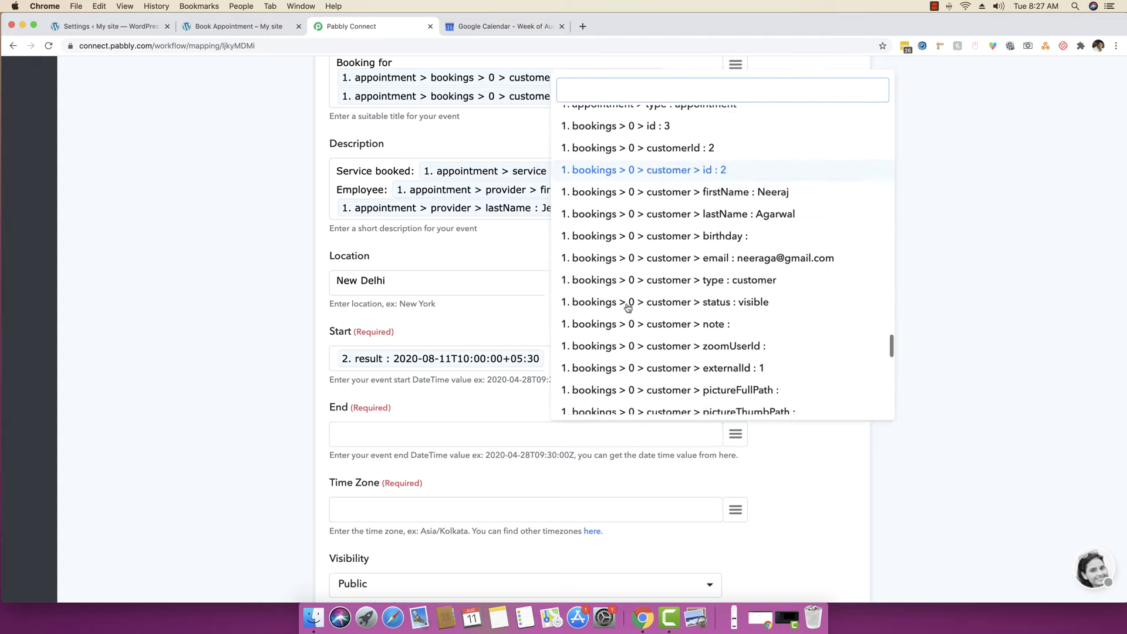
left_click(605, 404)
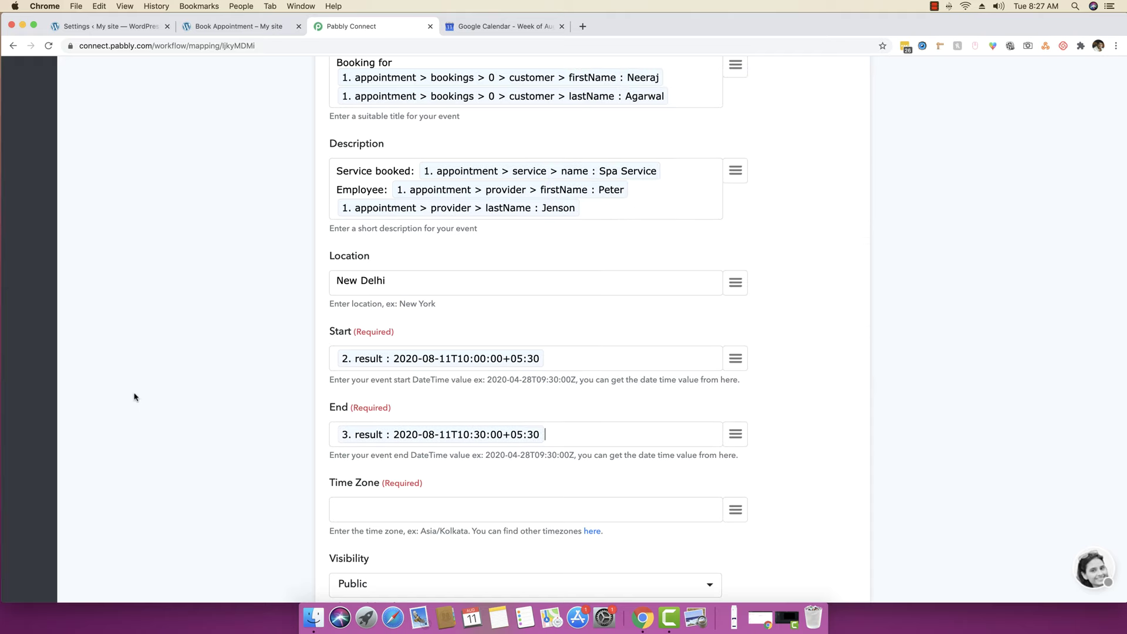
- Set the event Time Zone to Asia/Kolkata
scroll(188, 400, "down", 4)
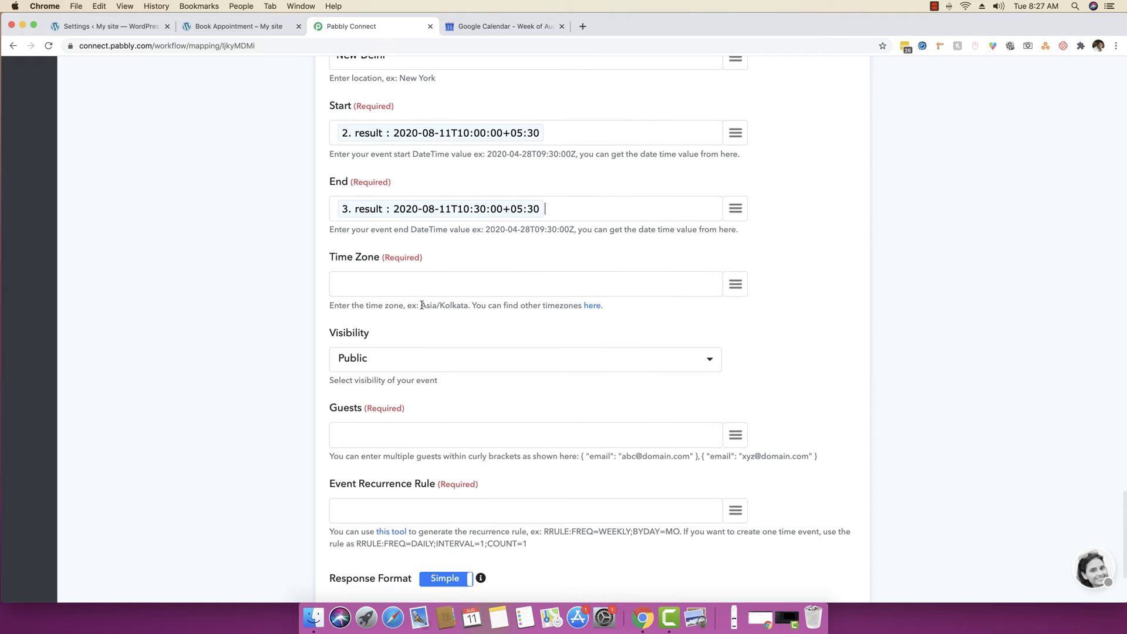
left_click_drag(420, 303, 465, 302)
key("super+c")
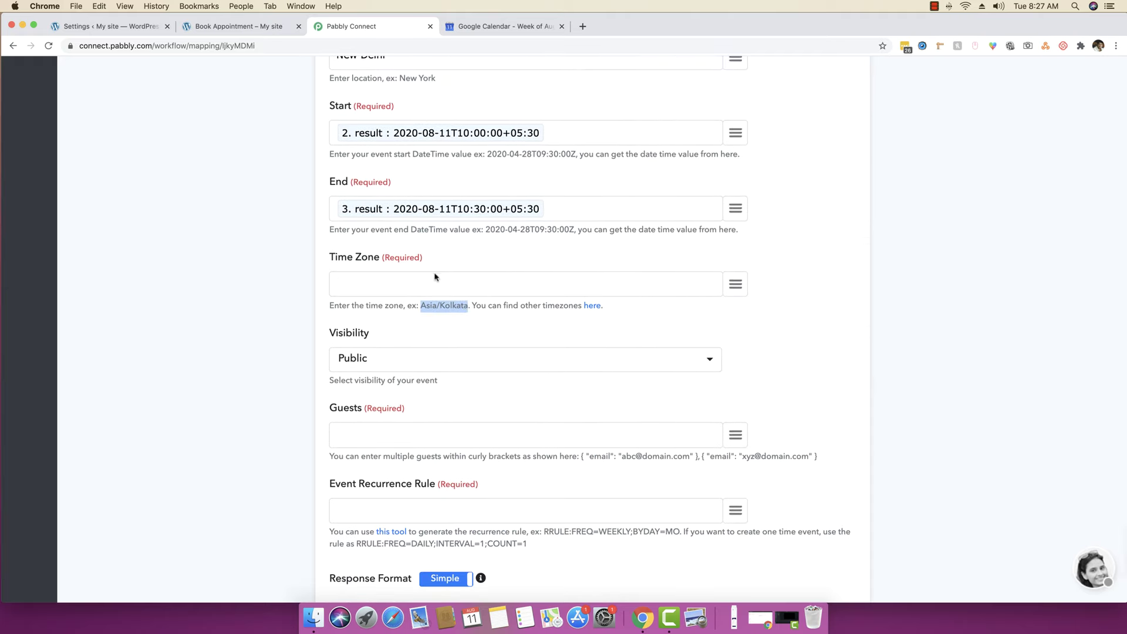
left_click(434, 278)
key("super+v")
- Fill Guests with the sample single-guest entry, replacing its email with the customer's email
scroll(323, 314, "down", 2)
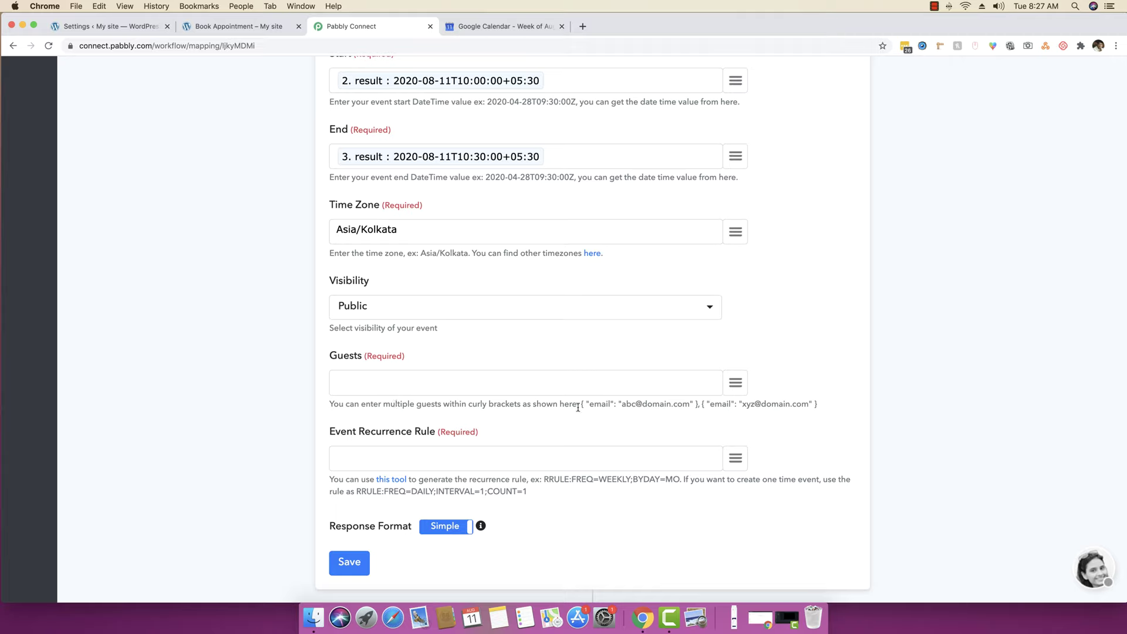
left_click_drag(580, 404, 694, 404)
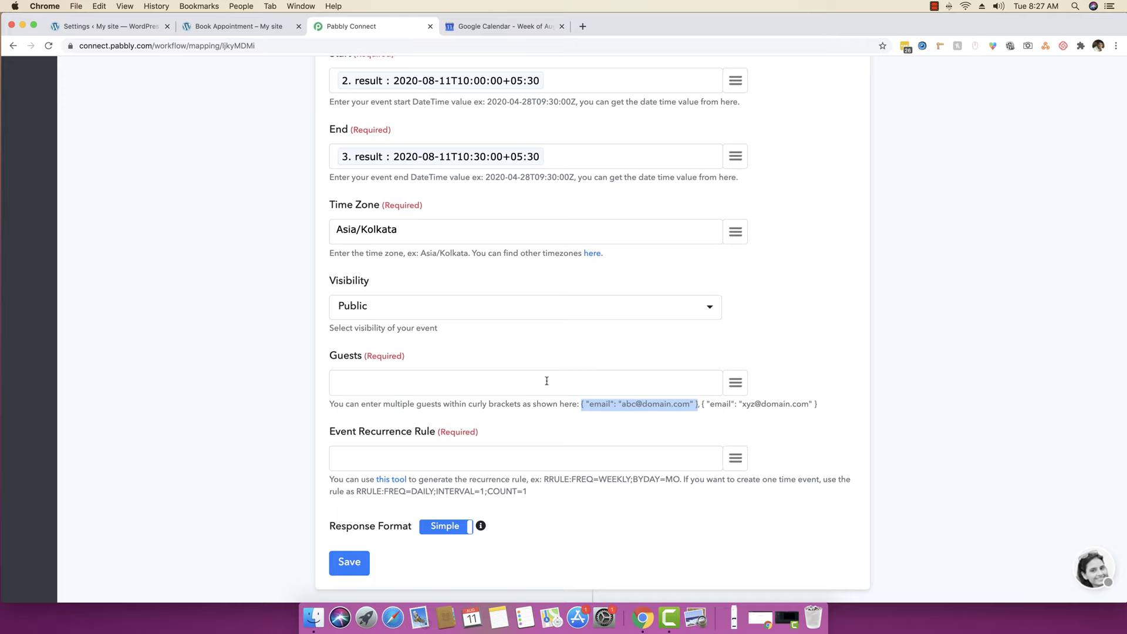
left_click(525, 379)
key("cmd+v")
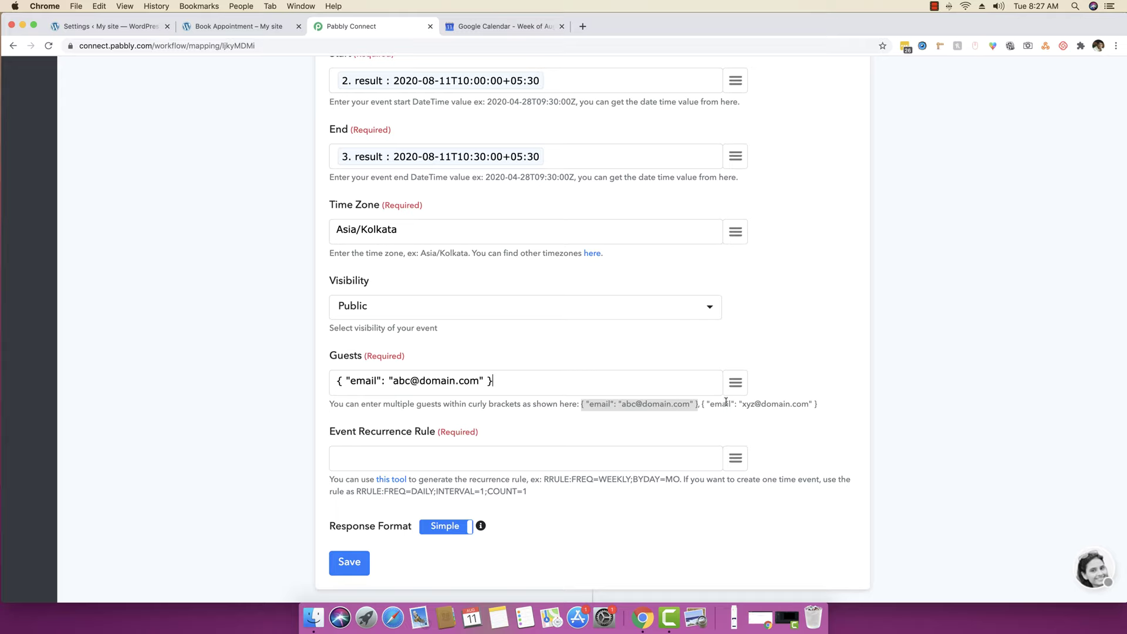
left_click_drag(816, 404, 581, 404)
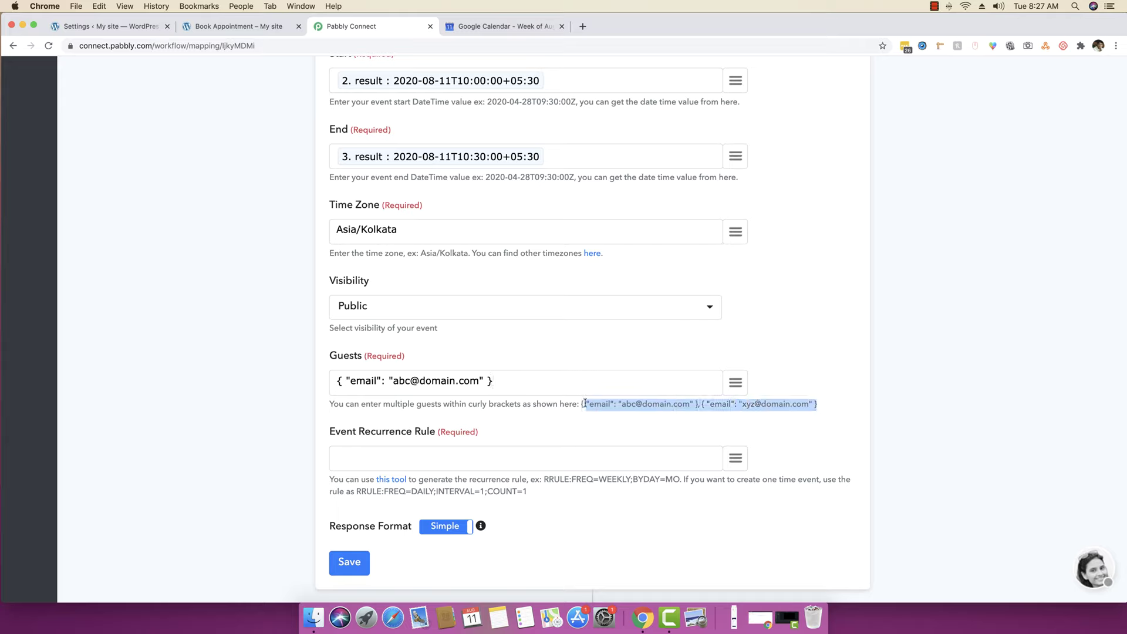
left_click(644, 404)
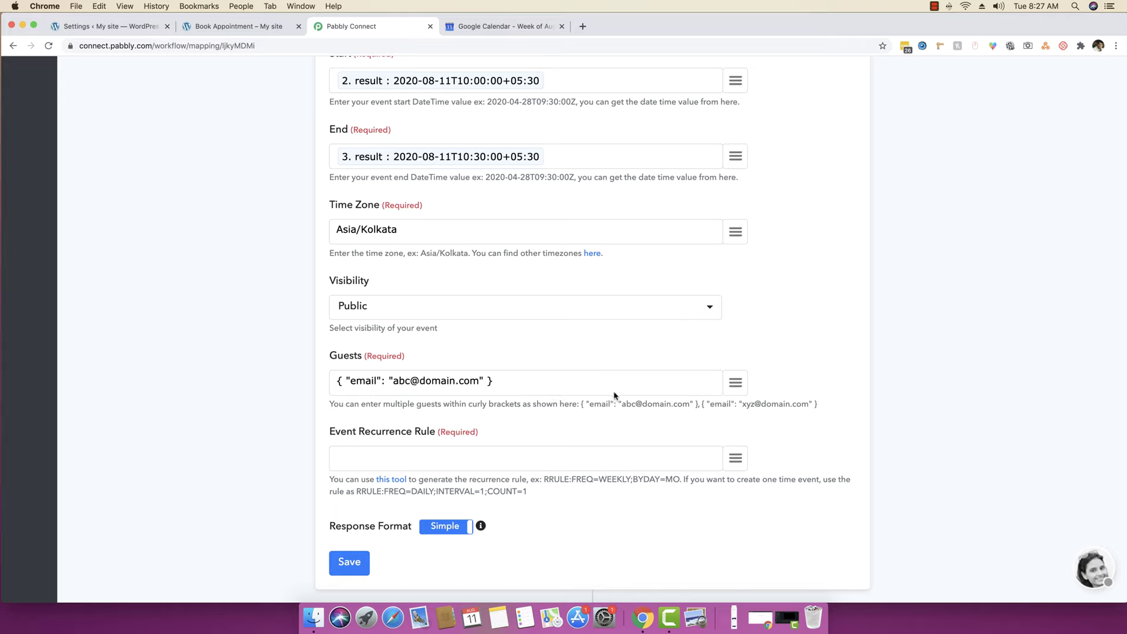
key("BackSpace")
key("BackSpace")
key("BackSpace")
key("BackSpace")
key("BackSpace")
key("BackSpace")
key("BackSpace")
key("BackSpace")
key("BackSpace")
key("BackSpace")
key("BackSpace")
key("BackSpace")
key("BackSpace")
key("BackSpace")
left_click(735, 382)
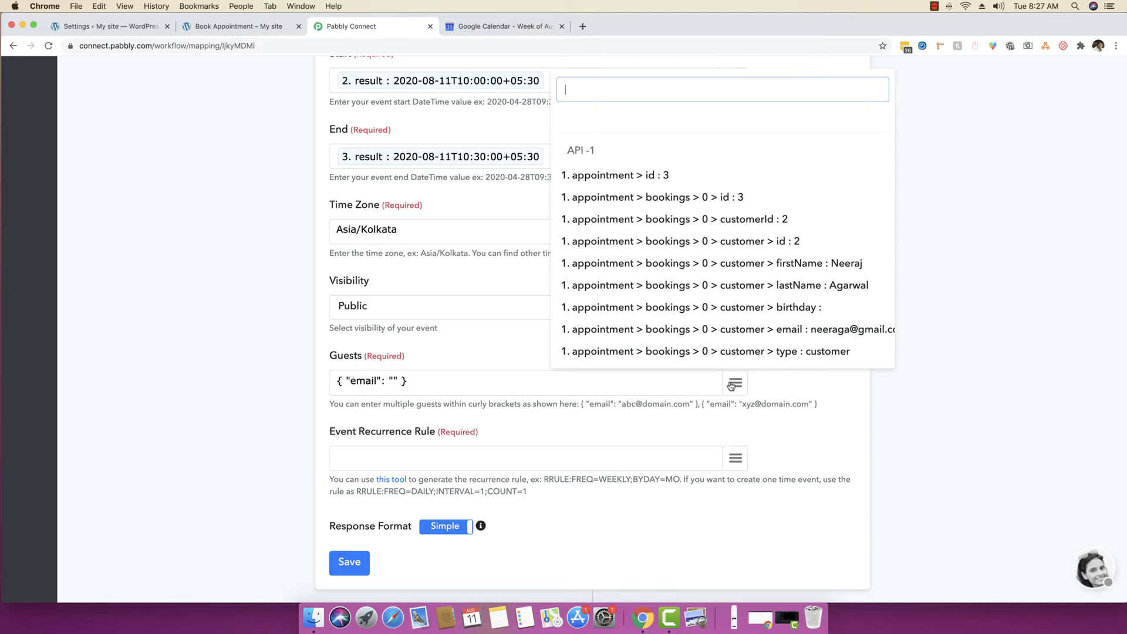
left_click(732, 330)
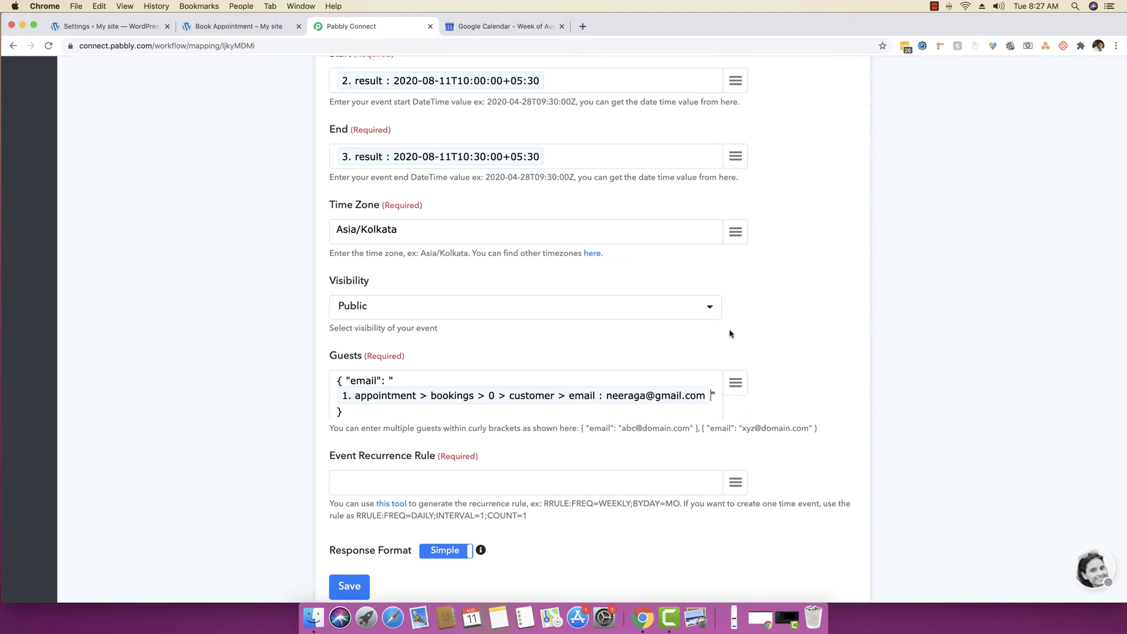
scroll(235, 460, "down", 1)
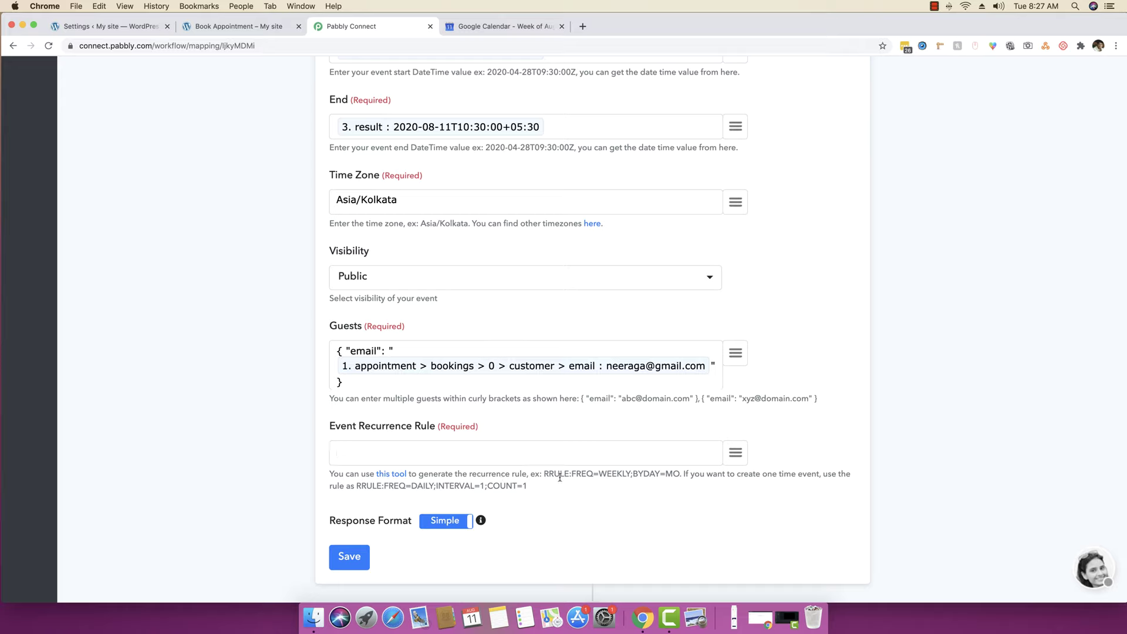
- Set the Event Recurrence Rule to RRULE:FREQ=DAILY;INTERVAL=1;COUNT=1 for a one-time event
left_click_drag(681, 474, 818, 474)
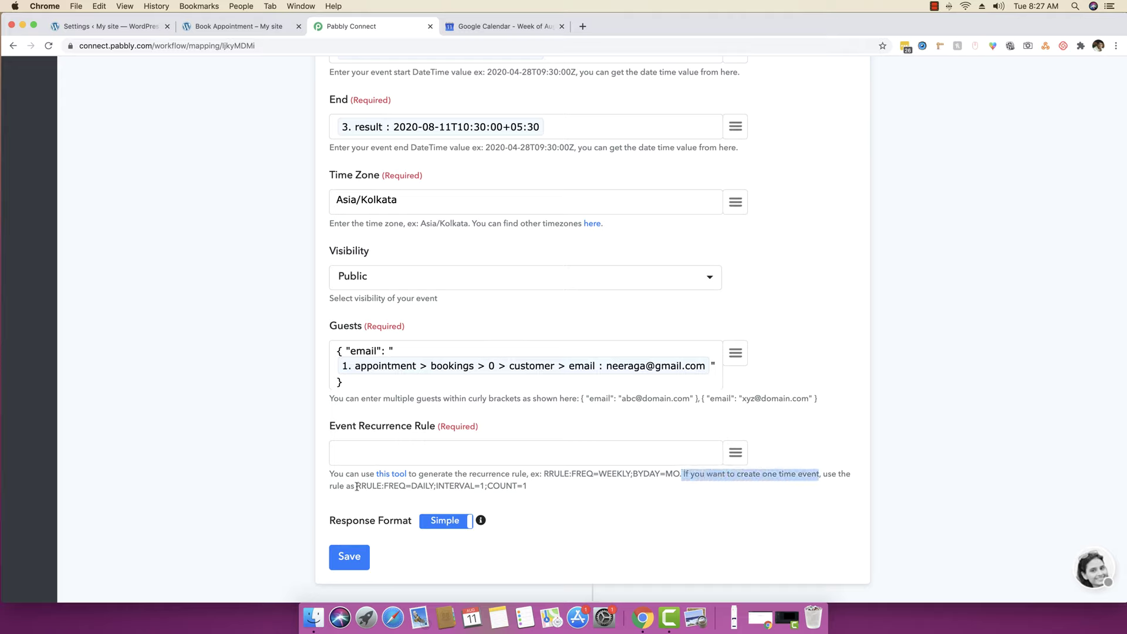
left_click_drag(357, 486, 530, 490)
key("super+c")
left_click(450, 452)
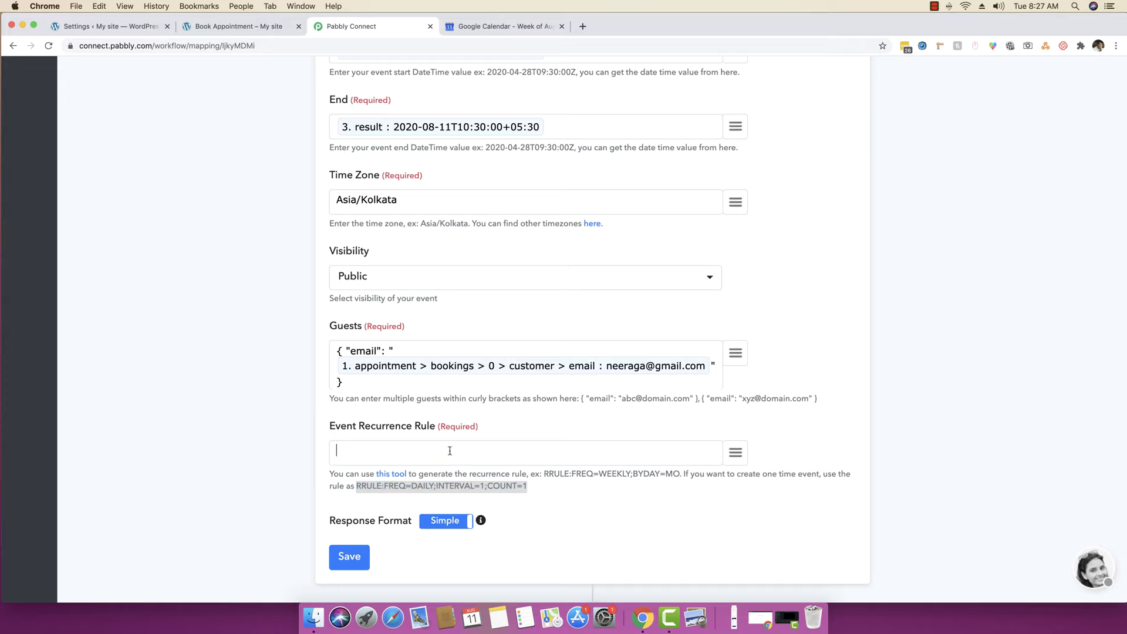
key("super+v")
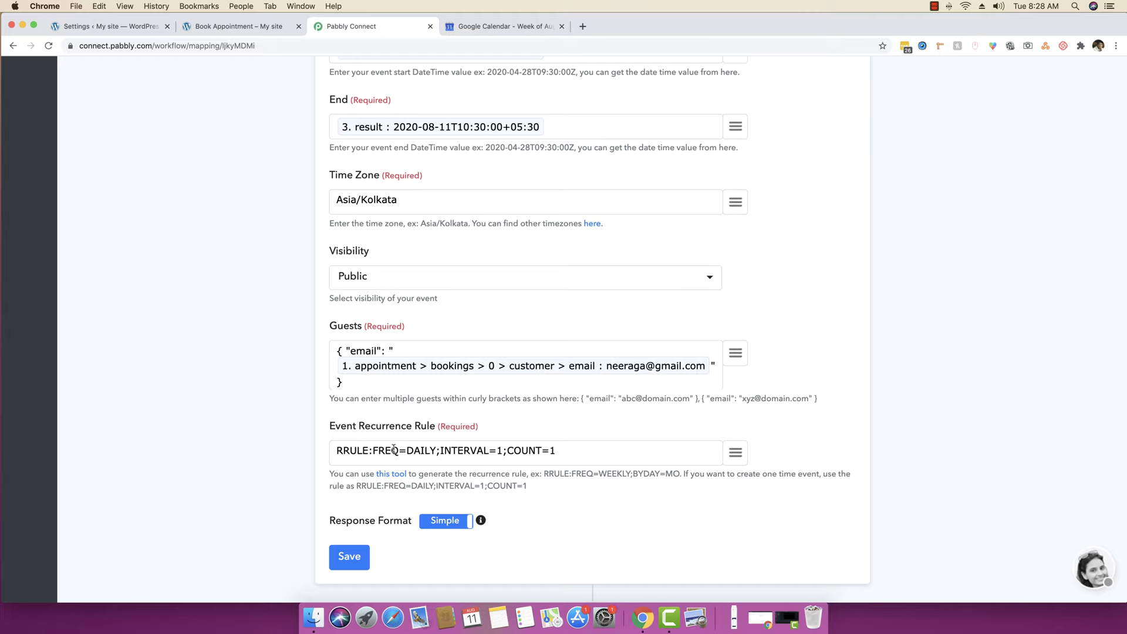
- Save the Google Calendar step and run a successful test that creates the event
left_click(344, 557)
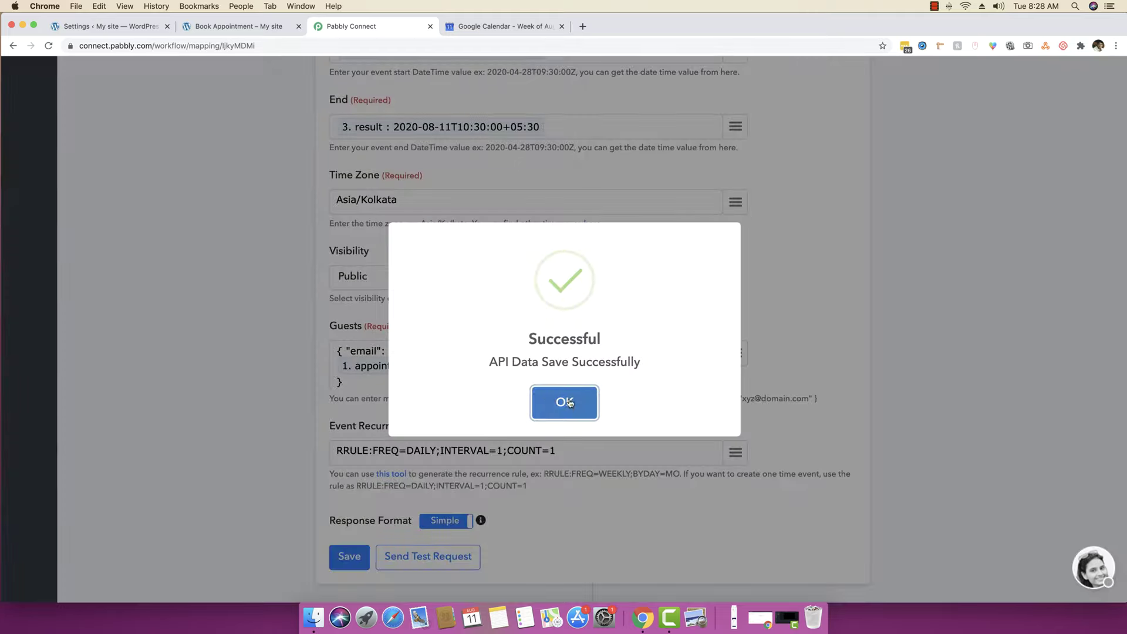
left_click(566, 402)
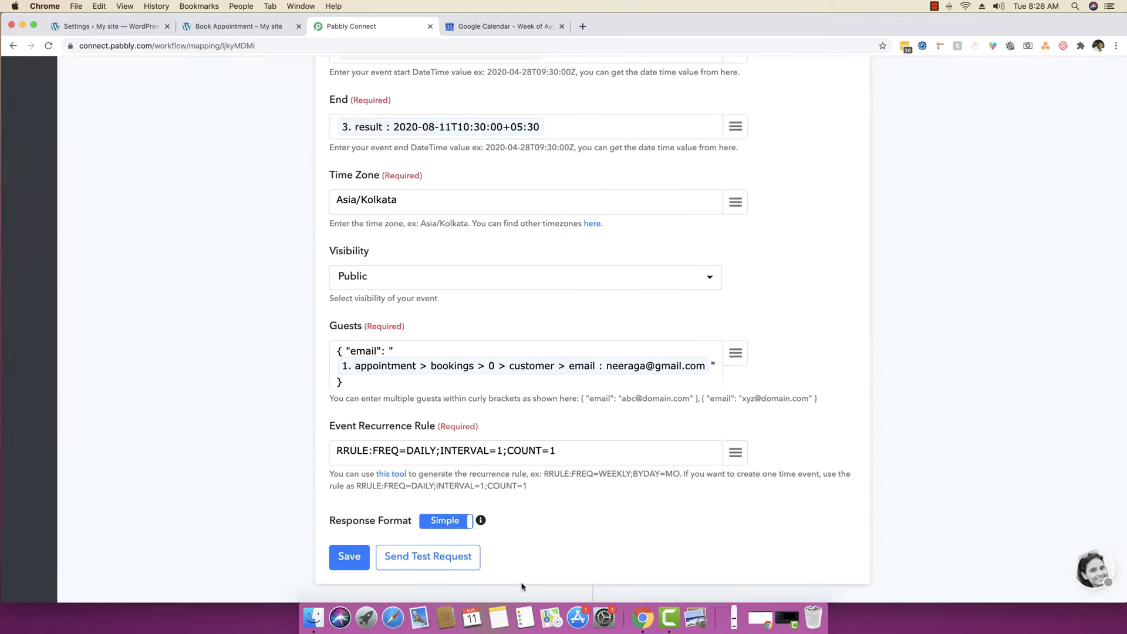
left_click(455, 562)
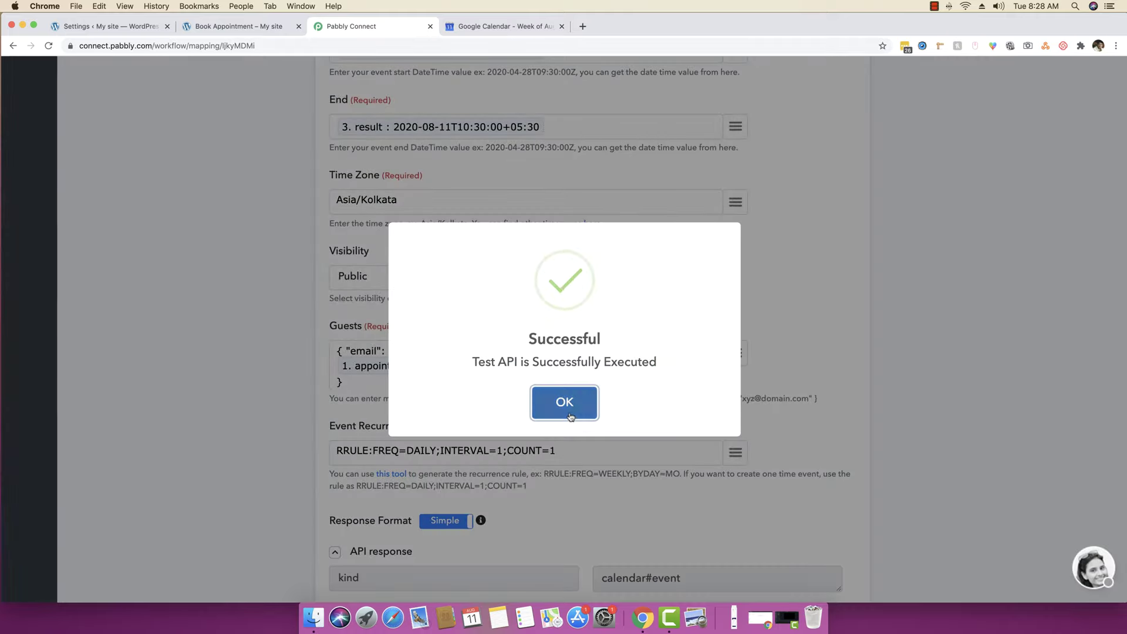
left_click(562, 410)
scroll(529, 382, "down", 5)
scroll(484, 423, "down", 2)
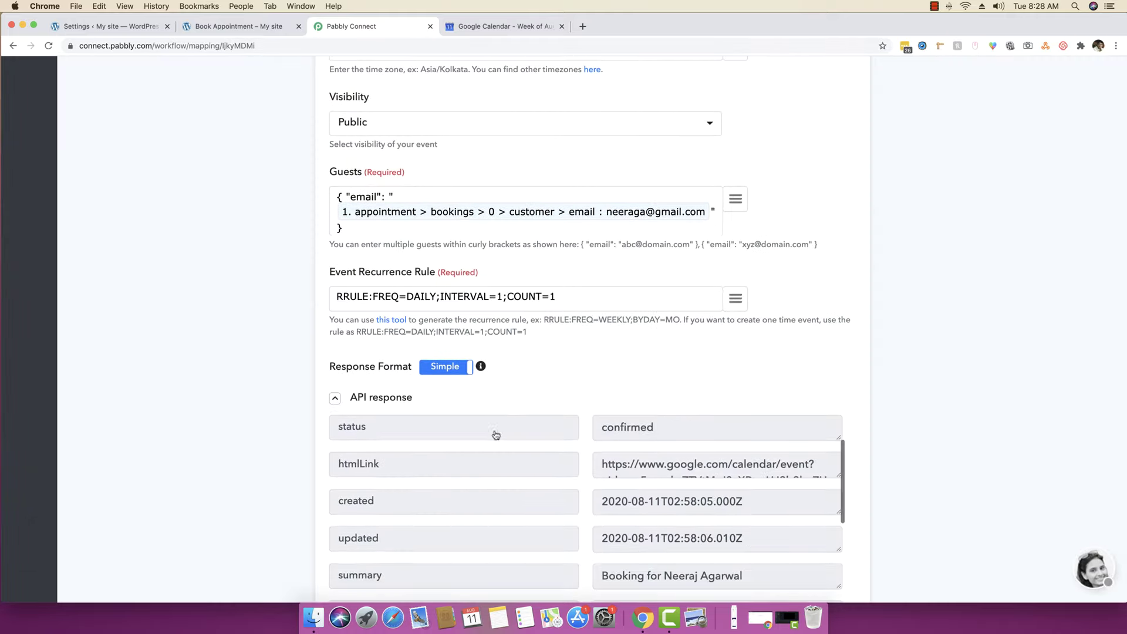
left_click(365, 397)
left_click(496, 28)
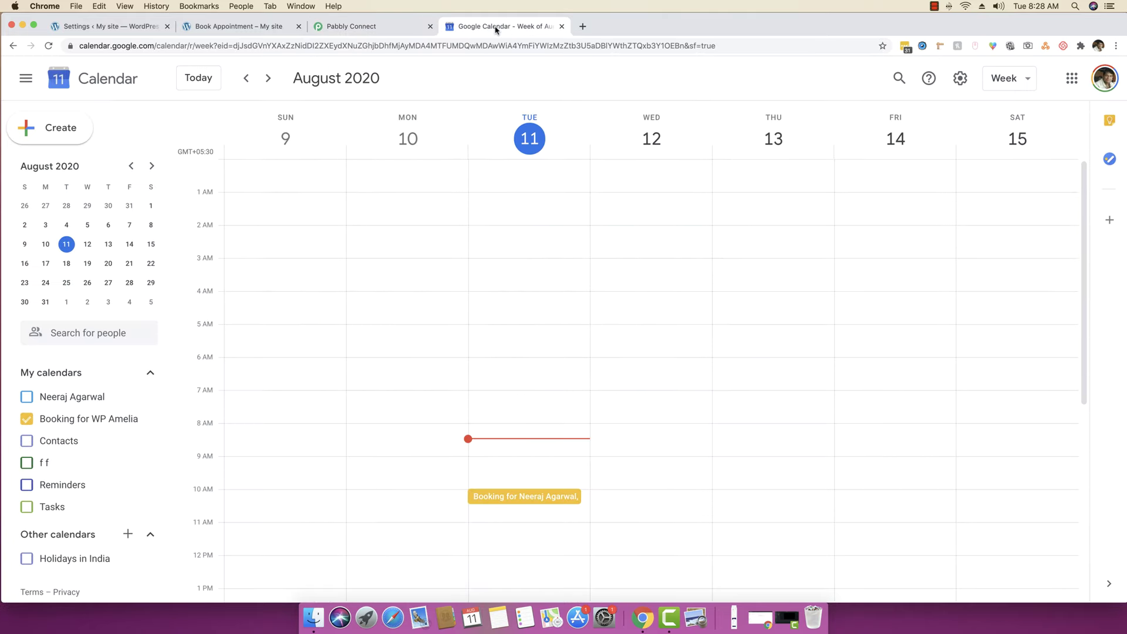
- Verify the August 11 booking event shows 10:00–10:30, New Delhi and one guest, then return to Pabbly Connect
scroll(697, 327, "down", 2)
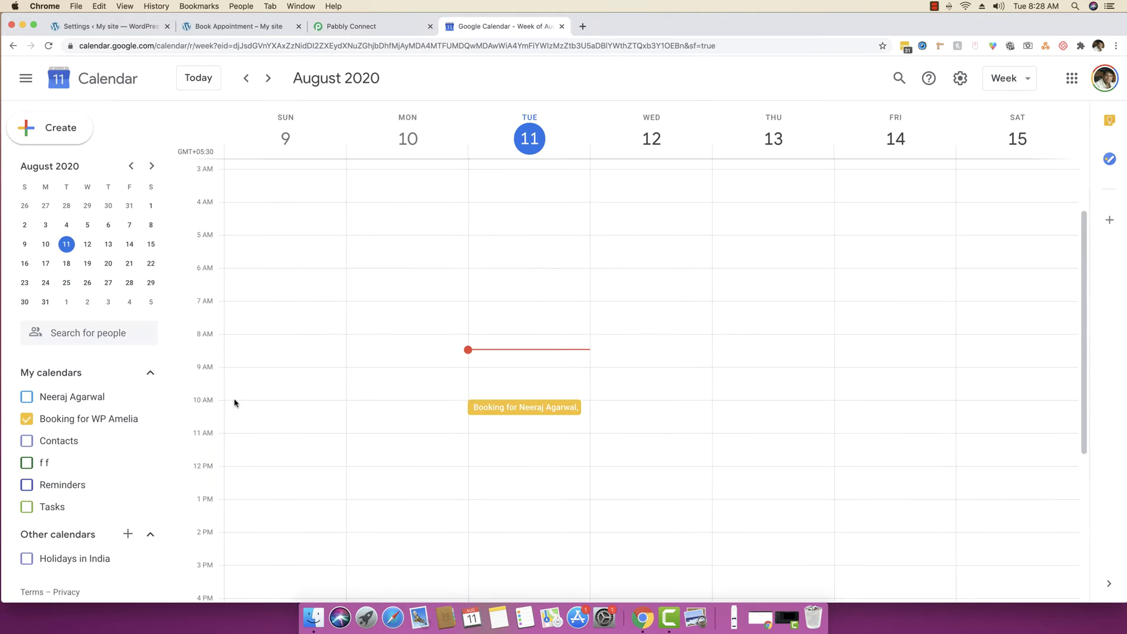
left_click(524, 407)
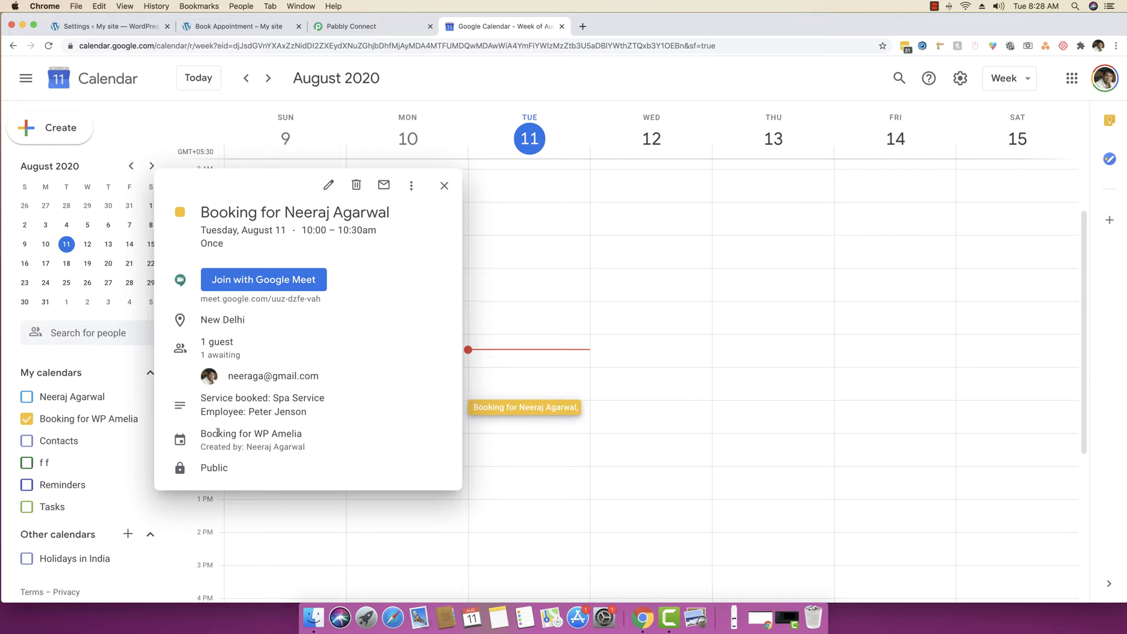
left_click(444, 185)
left_click(352, 26)
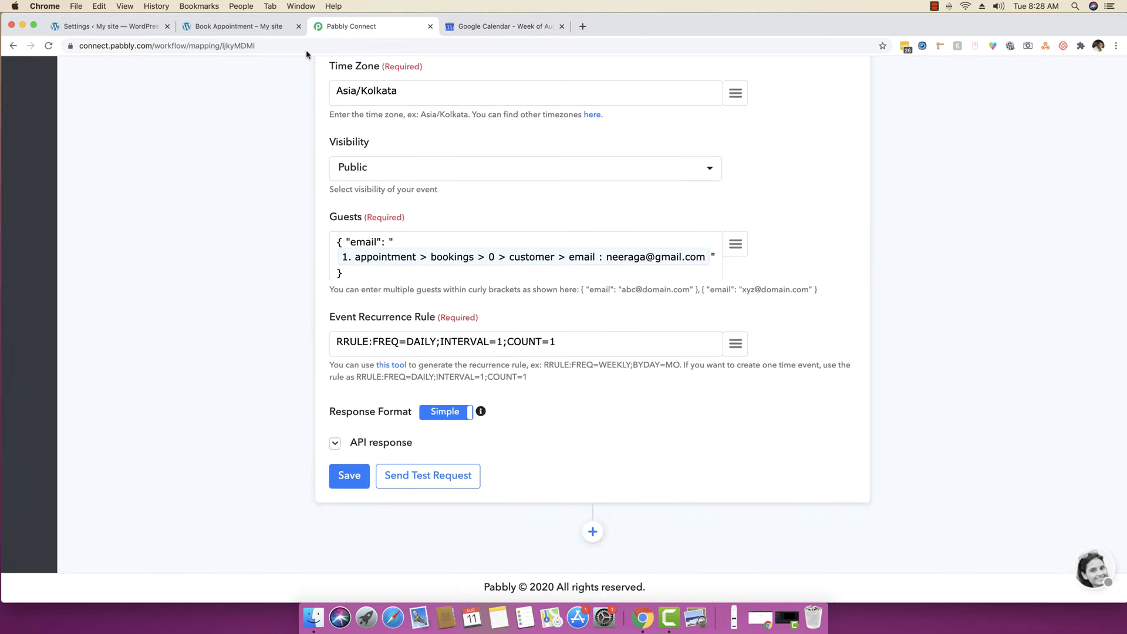
- Expand the calendar event's API response, read the event link, and collapse it again
left_click(353, 441)
scroll(213, 377, "down", 3)
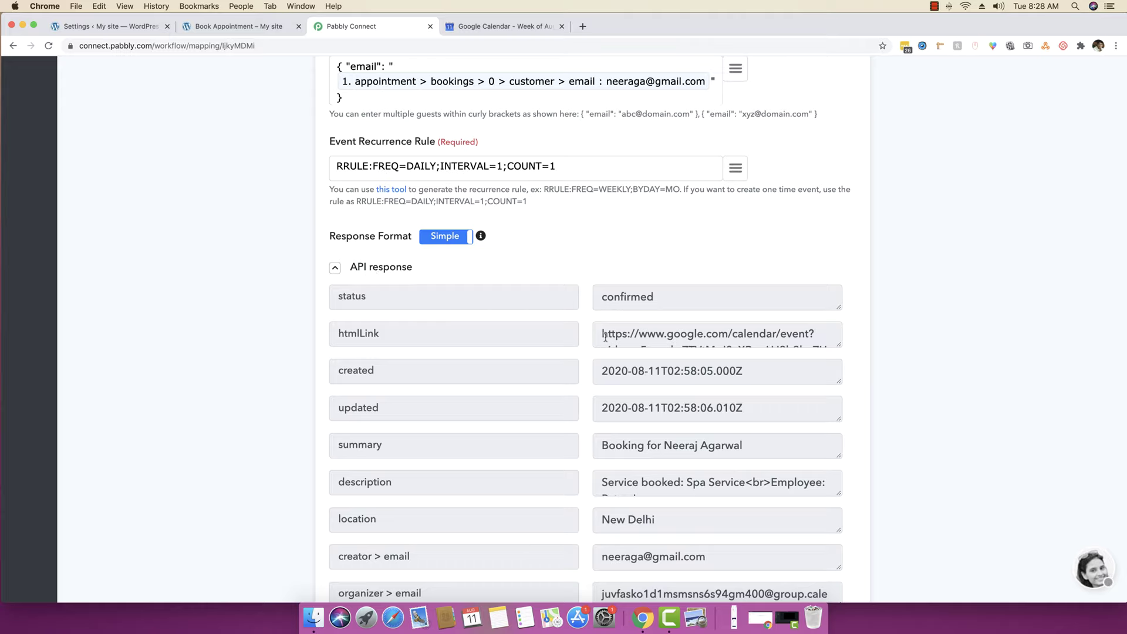
left_click_drag(604, 332, 819, 339)
left_click(333, 269)
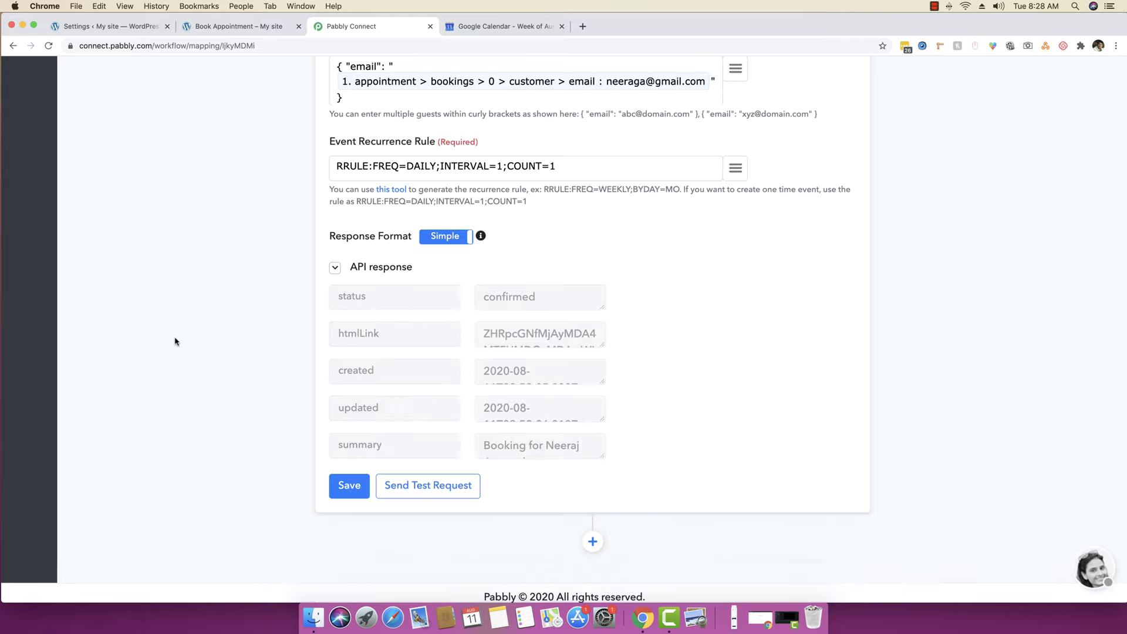
- Add a Gmail 'Send an Email' step connected to the saved Gmail credential
left_click(592, 531)
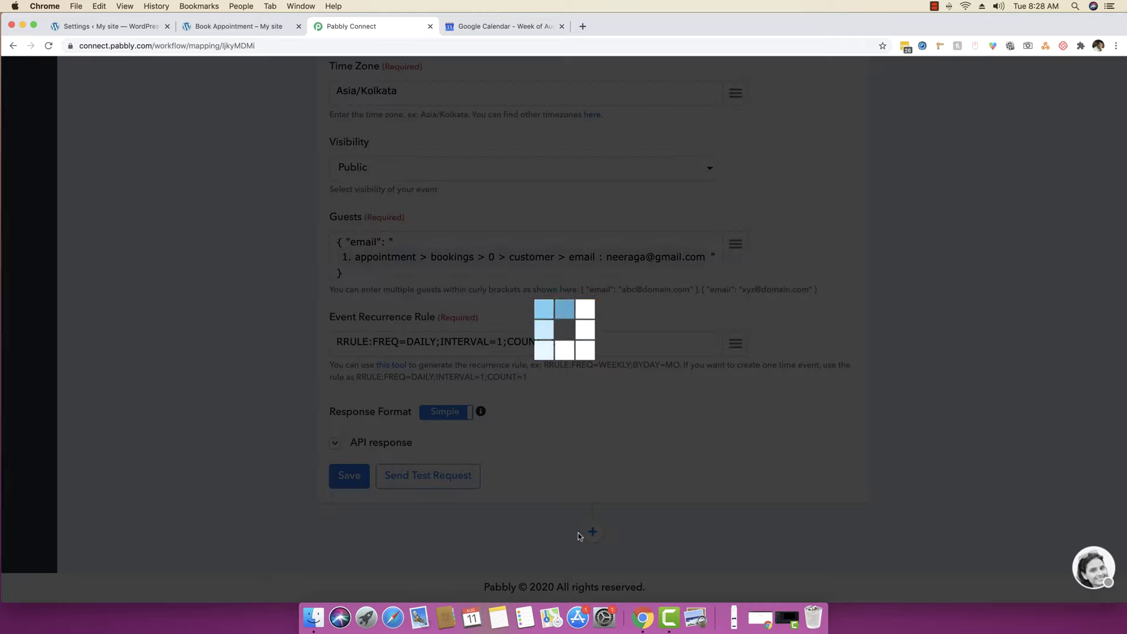
scroll(223, 426, "down", 8)
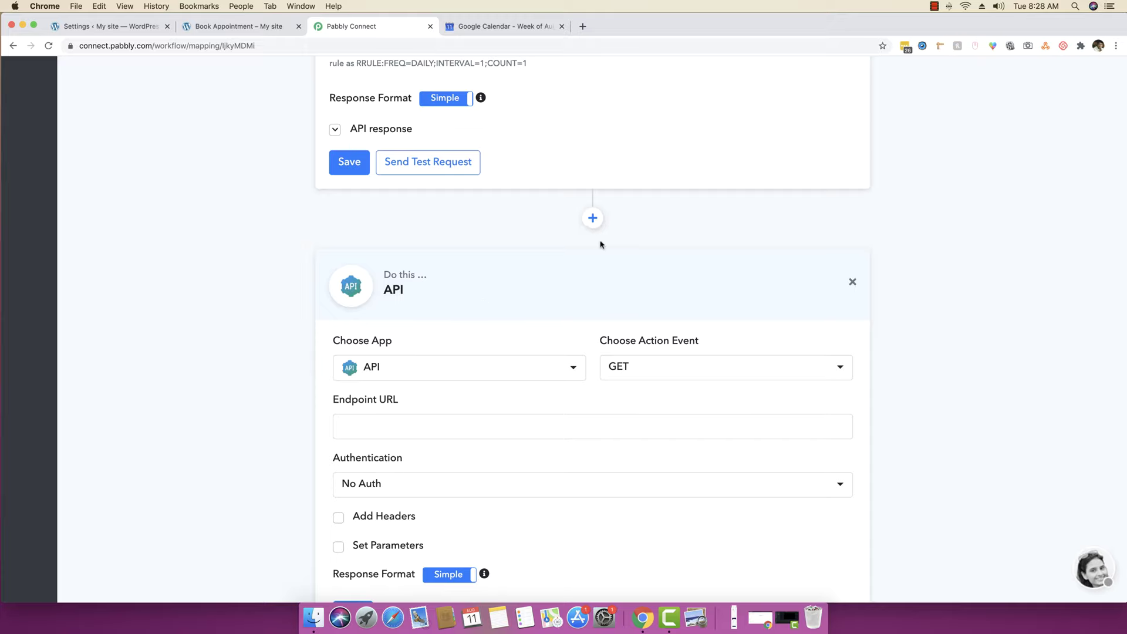
left_click(434, 368)
type("gma")
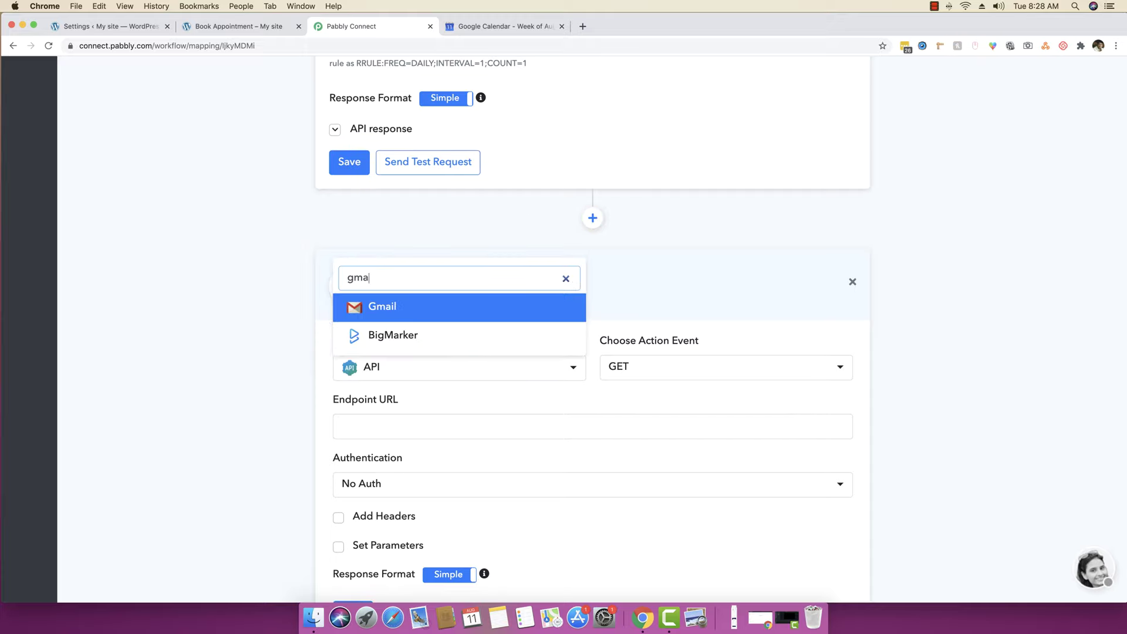
key("Return")
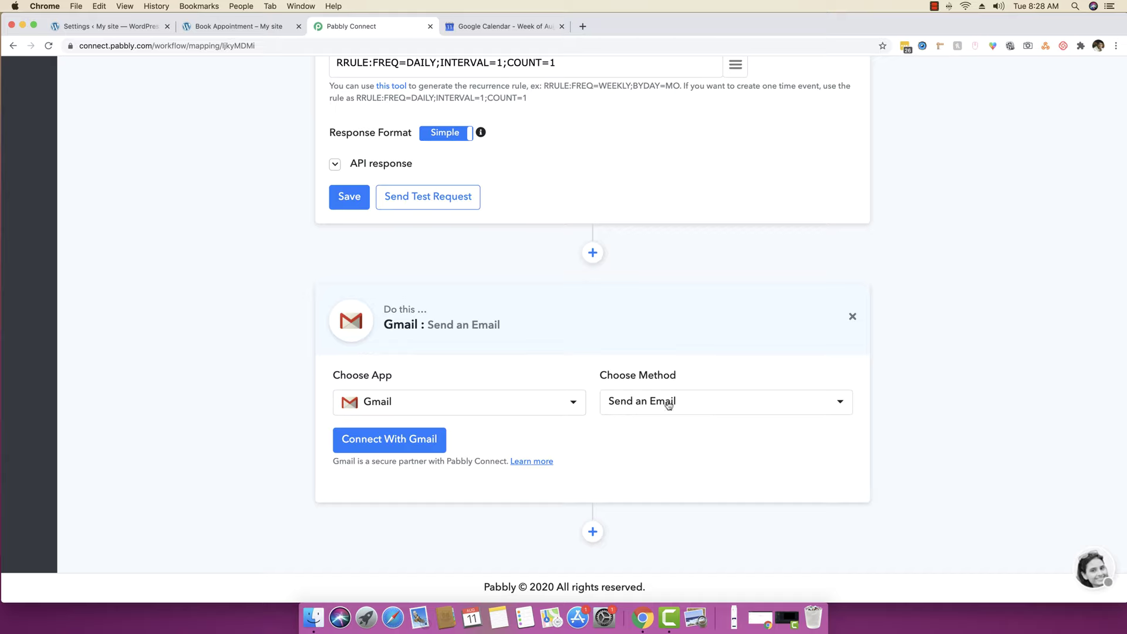
left_click(668, 404)
left_click(626, 409)
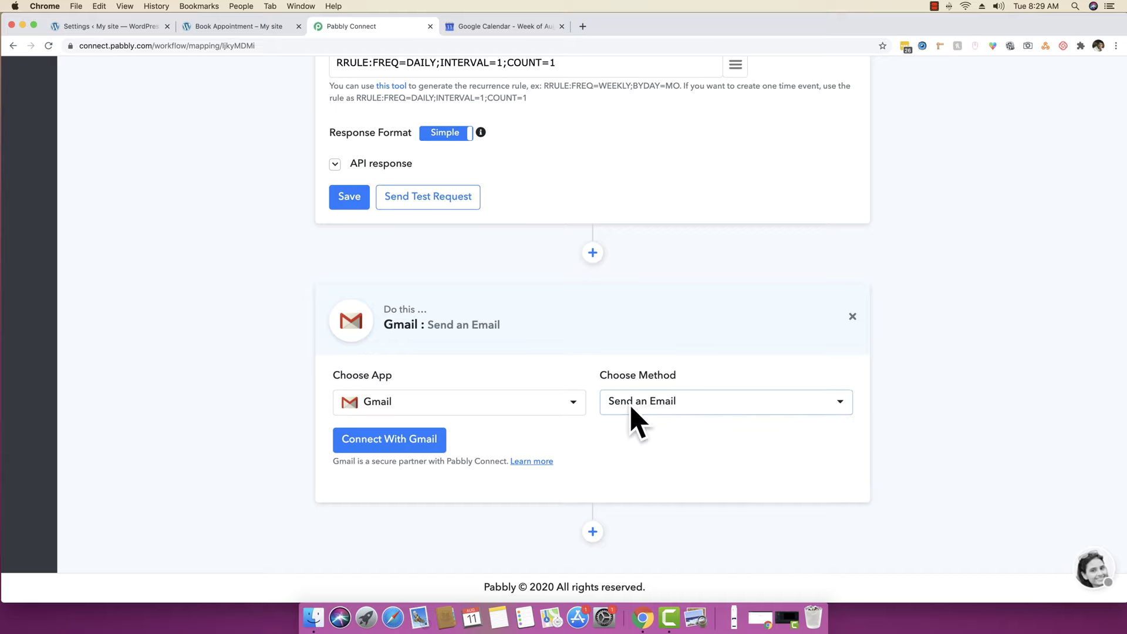
left_click(401, 444)
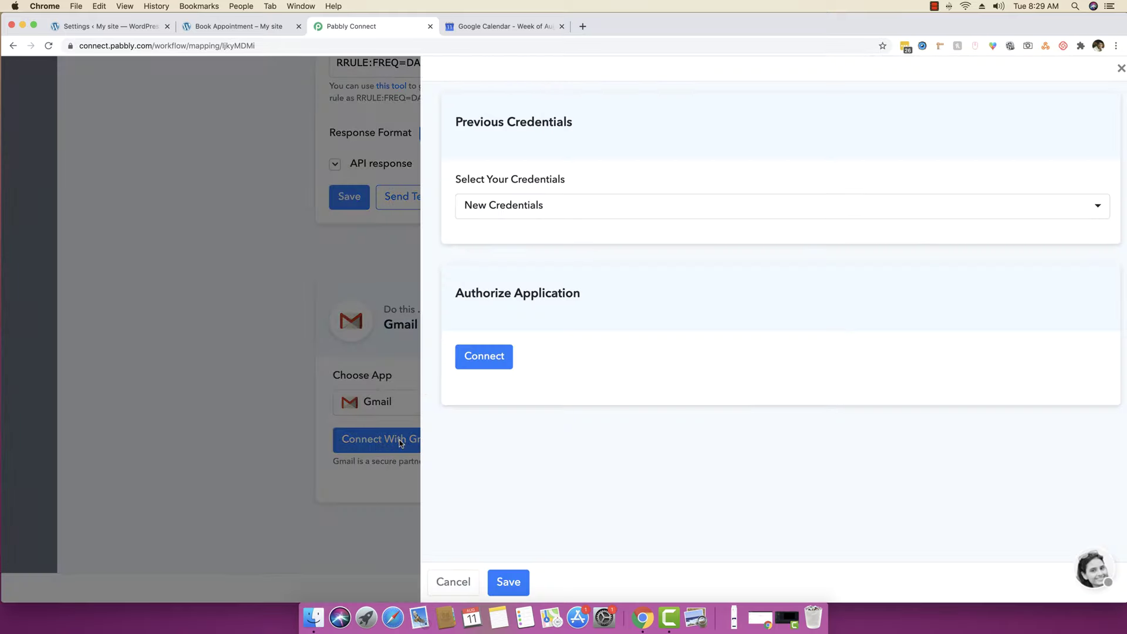
left_click(544, 208)
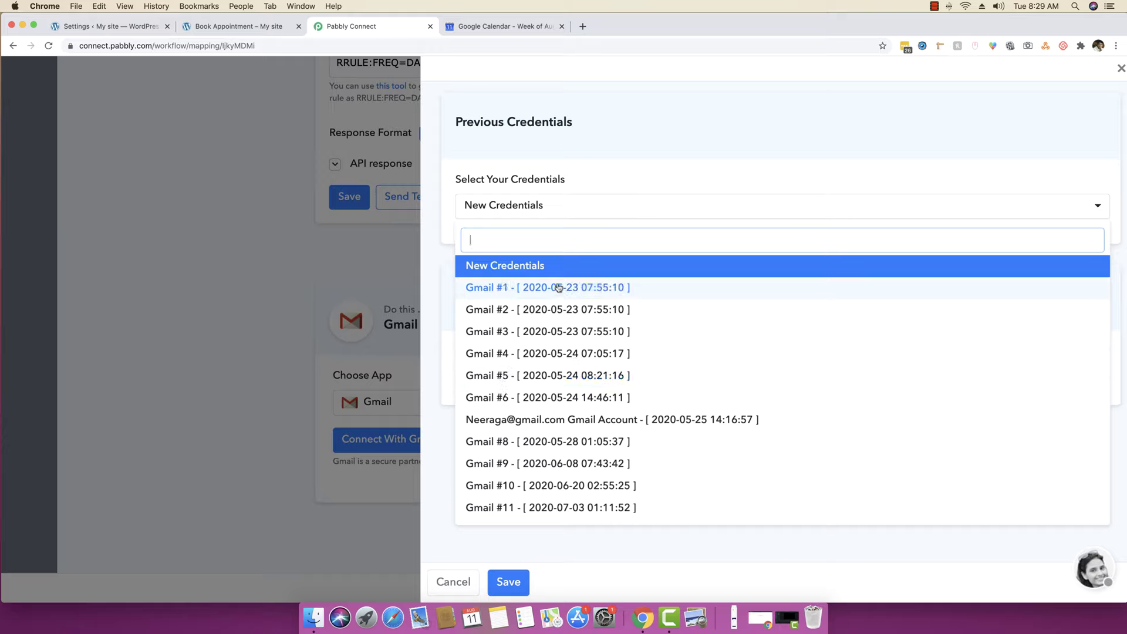
left_click(547, 508)
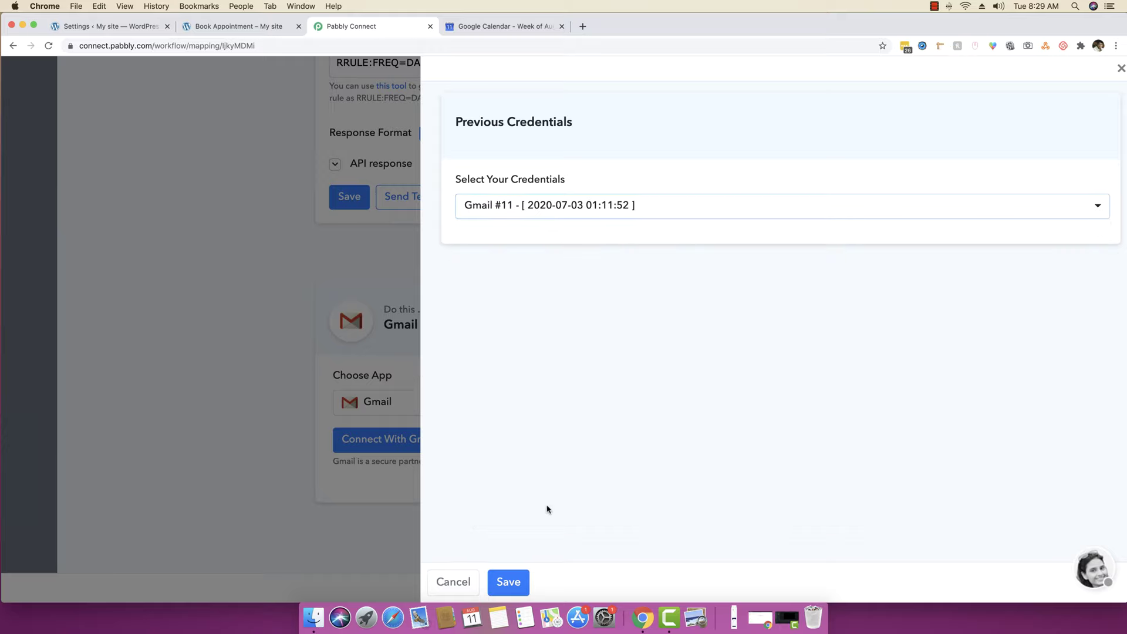
left_click(508, 583)
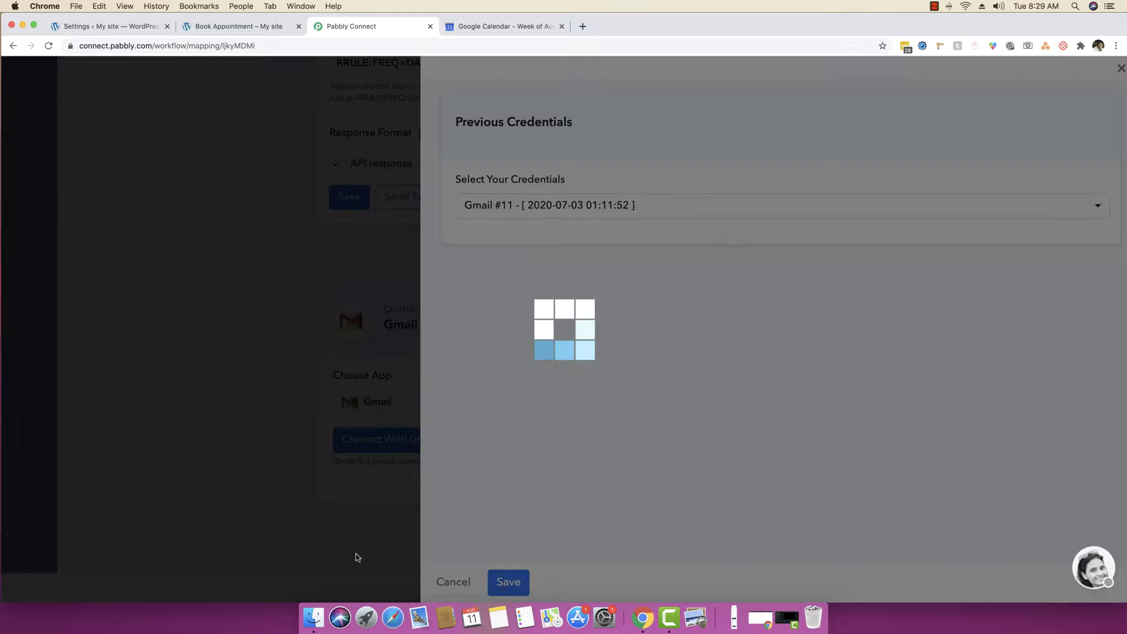
- Set the recipient name to 'Magnet Marketing' and enter the recipient's e-mail address
scroll(215, 446, "down", 3)
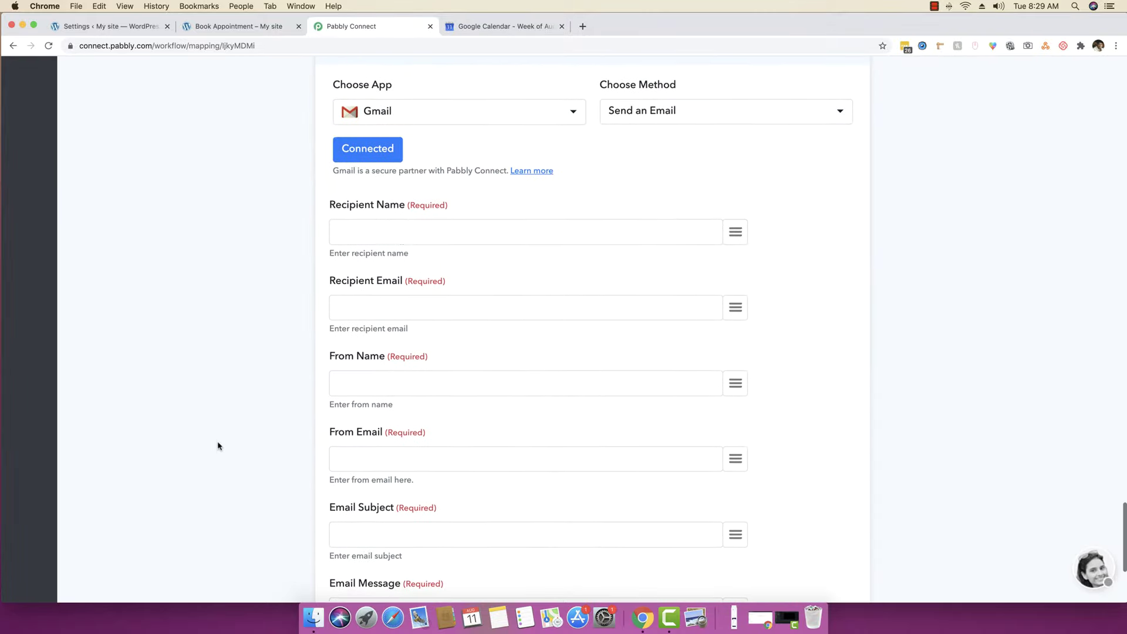
left_click(393, 222)
type("Magnet ma")
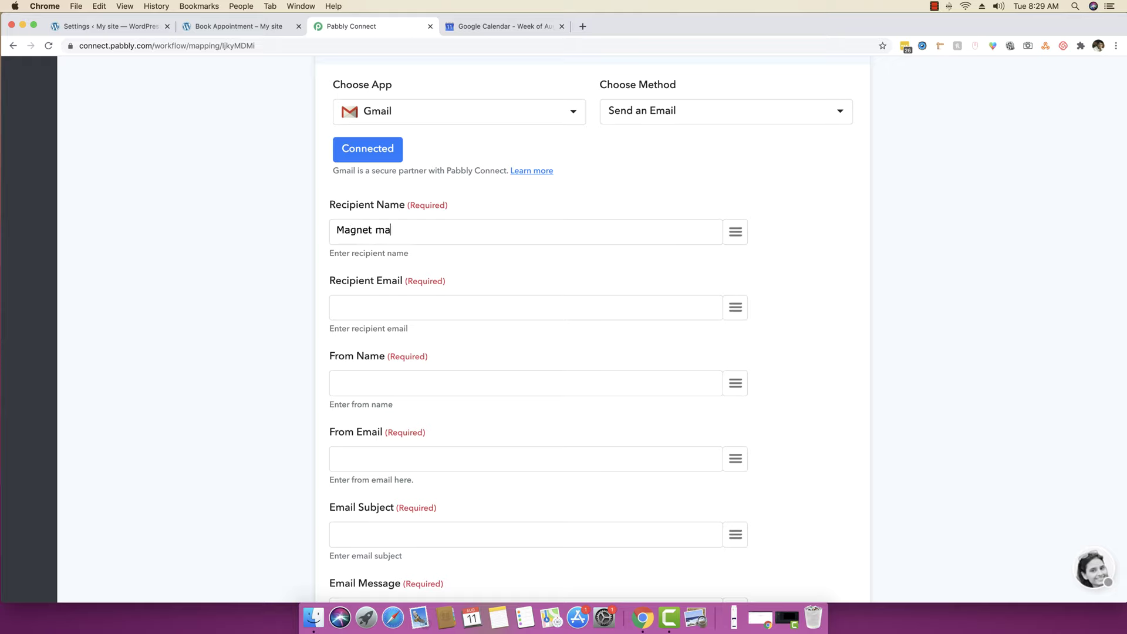
type("rkeMarketing")
left_click(405, 315)
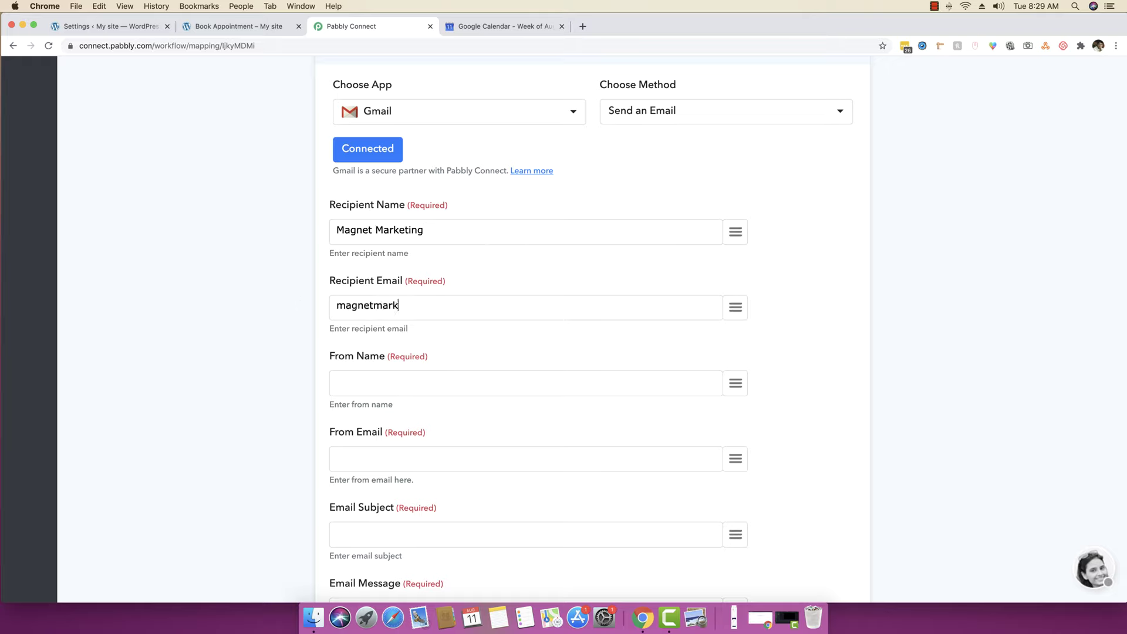
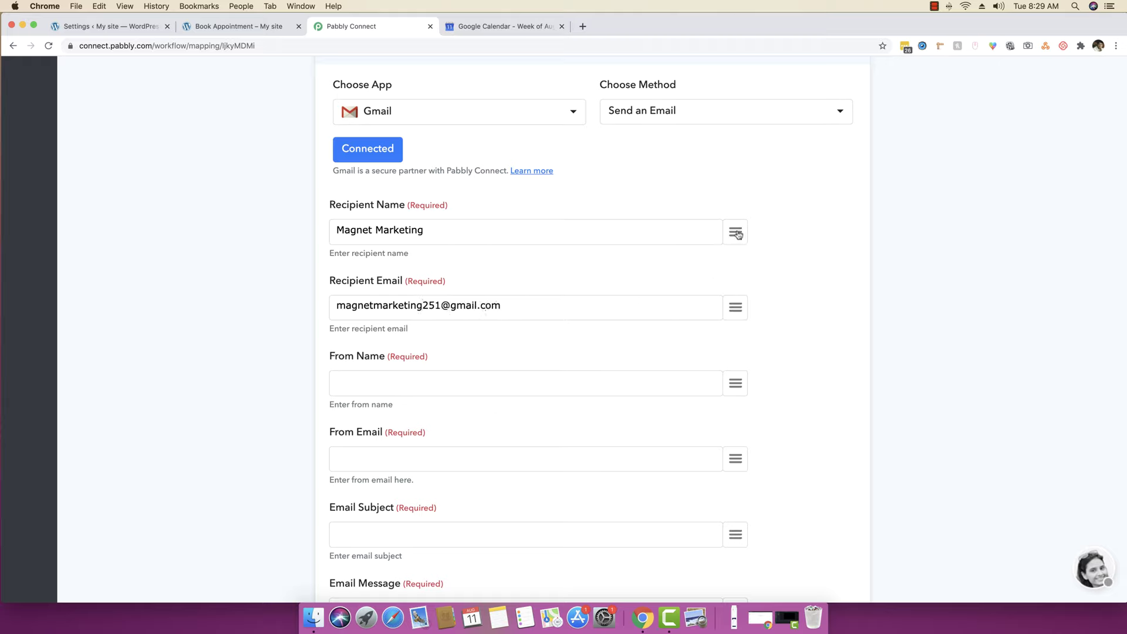
- Enter the sender's name and map the booking customer's email as the From Email
left_click(362, 385)
scroll(205, 379, "down", 3)
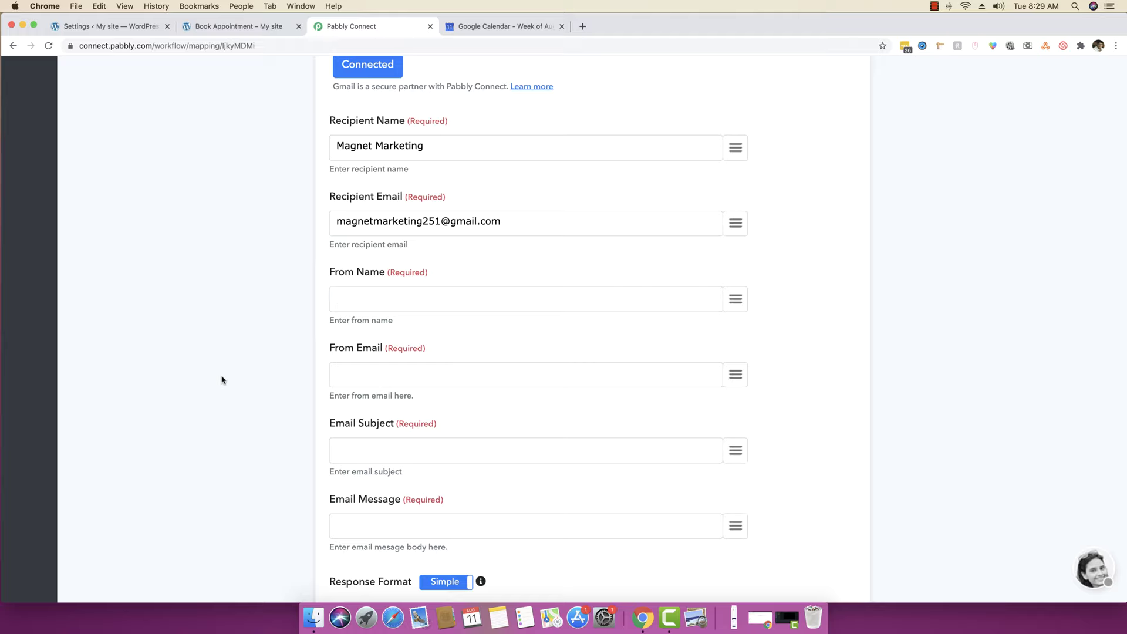
key("Tab")
left_click(361, 377)
scroll(235, 382, "down", 1)
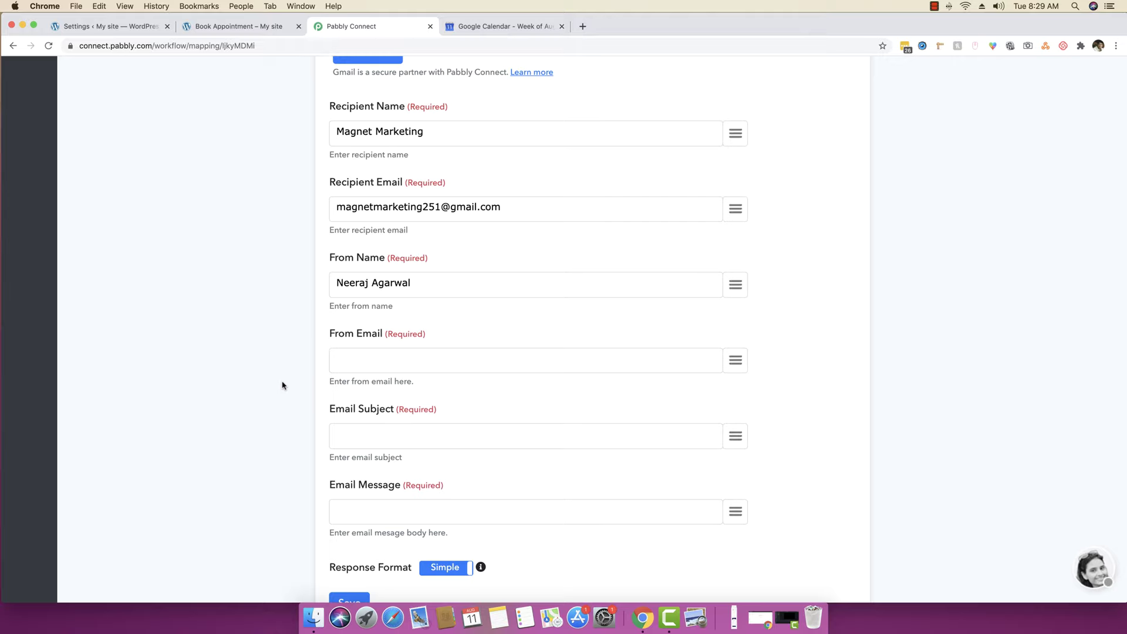
left_click(735, 360)
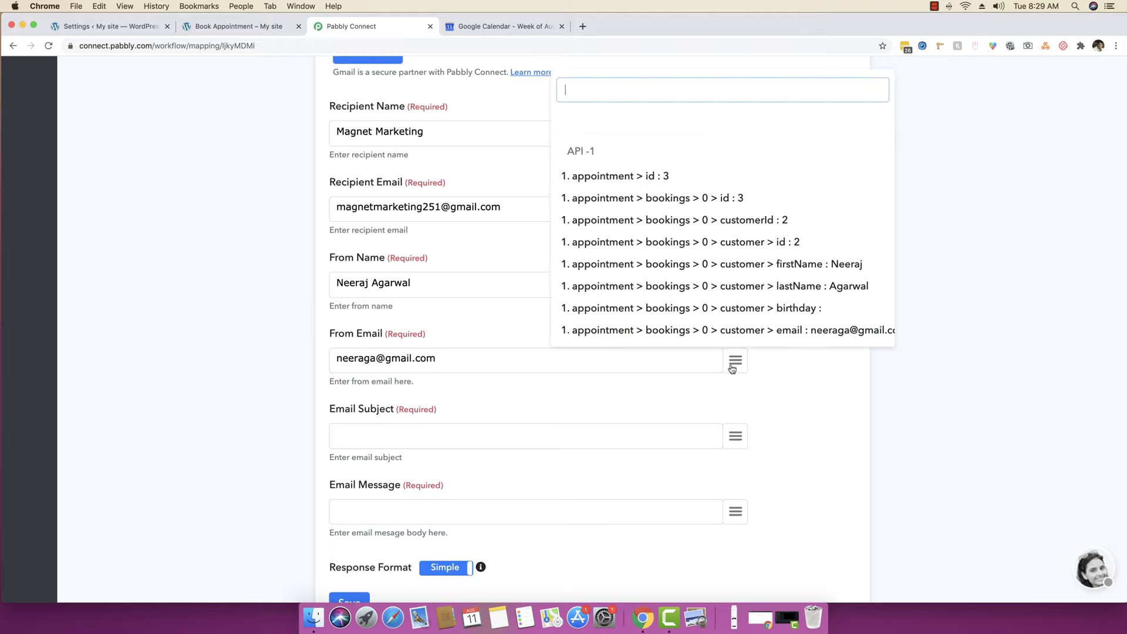
left_click(491, 358)
key("BackSpace")
key("BackSpace")
key("BackSpace")
key("BackSpace")
key("BackSpace")
key("BackSpace")
key("BackSpace")
key("BackSpace")
key("BackSpace")
key("BackSpace")
key("BackSpace")
key("BackSpace")
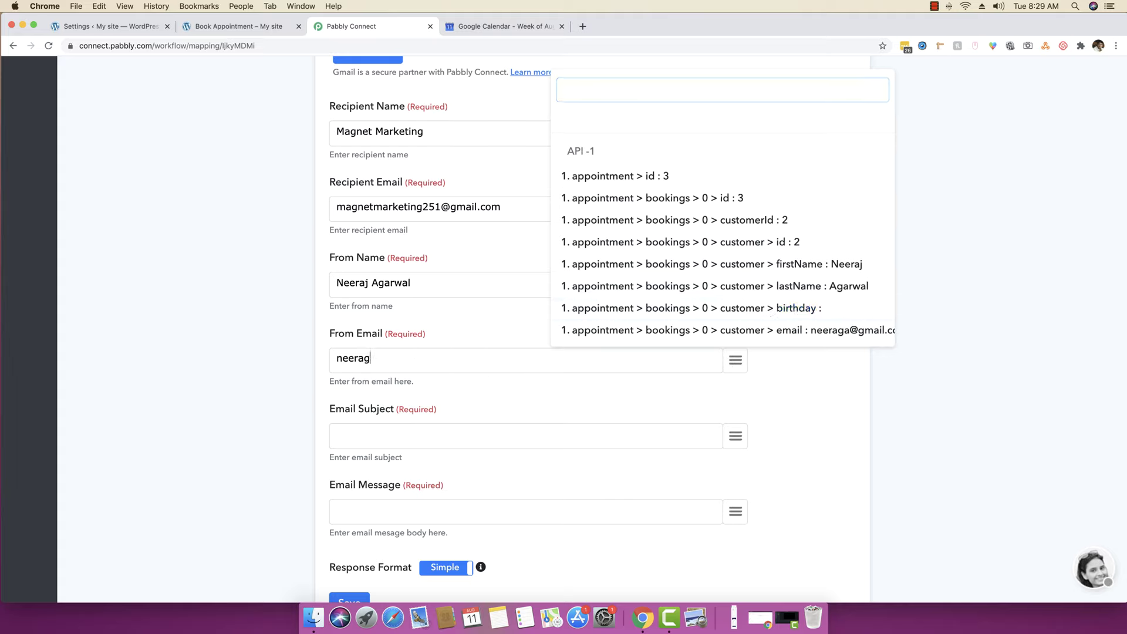
left_click(614, 331)
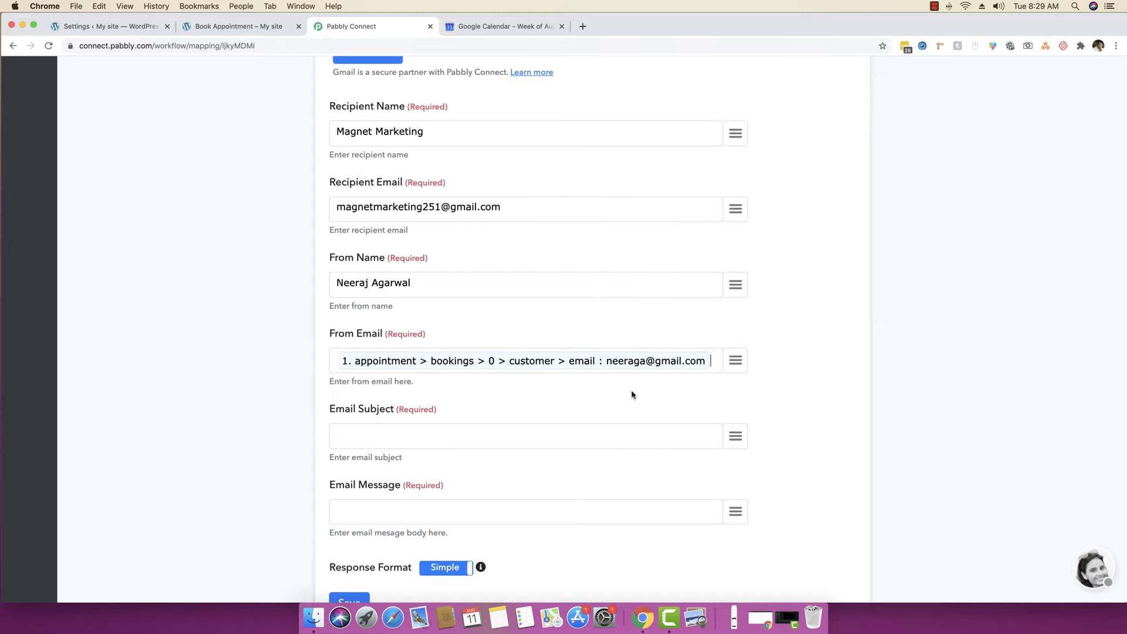
- Set the subject to 'New Appointment Booked by' followed by the customer's firstName and lastName
left_click(585, 435)
scroll(586, 437, "down", 3)
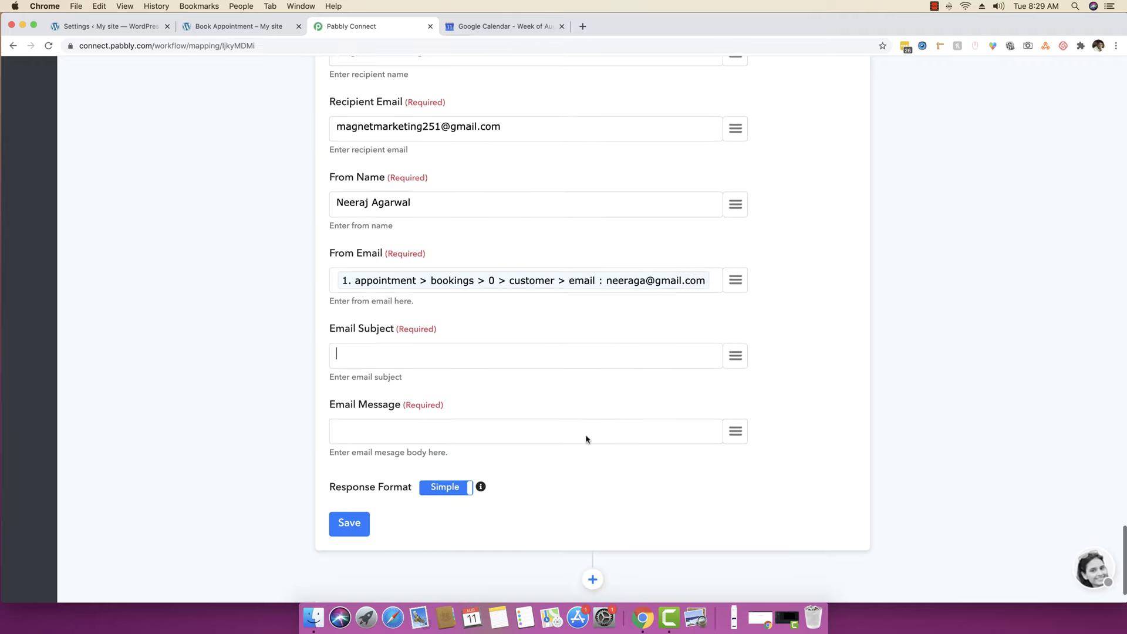
type("New Appointmn")
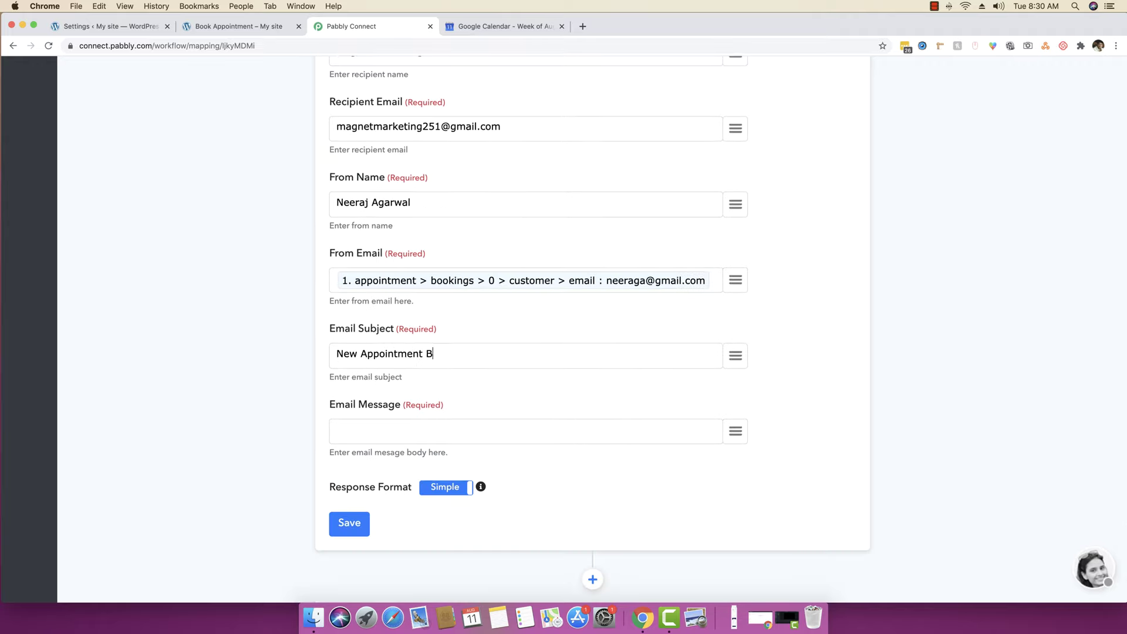
type("nt Booked by")
left_click(736, 354)
left_click(675, 261)
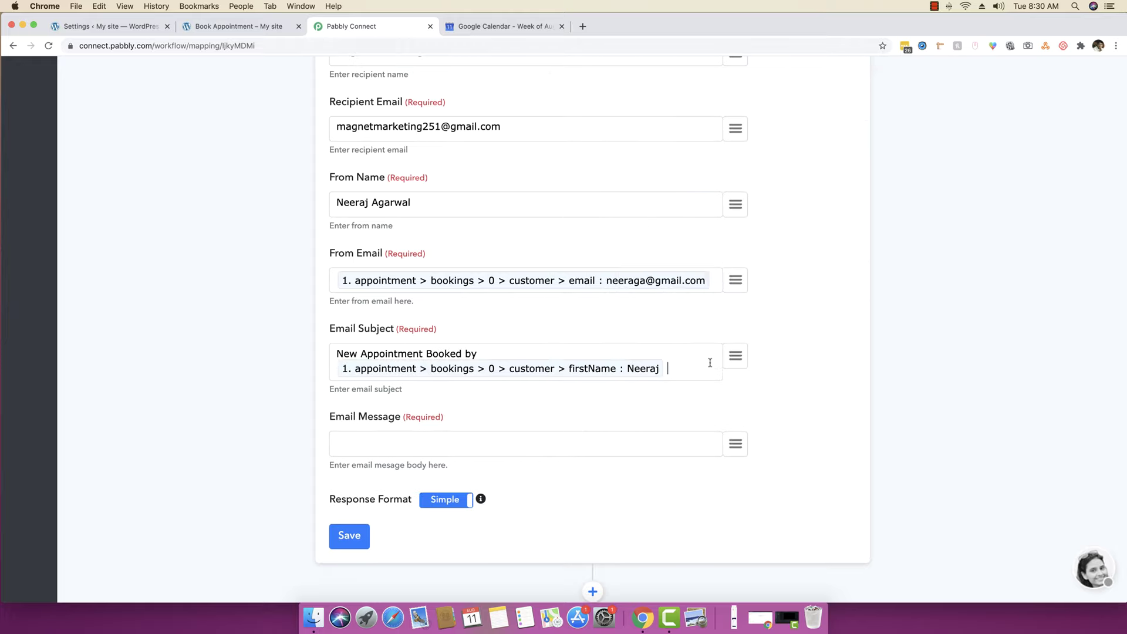
left_click(735, 355)
left_click(770, 288)
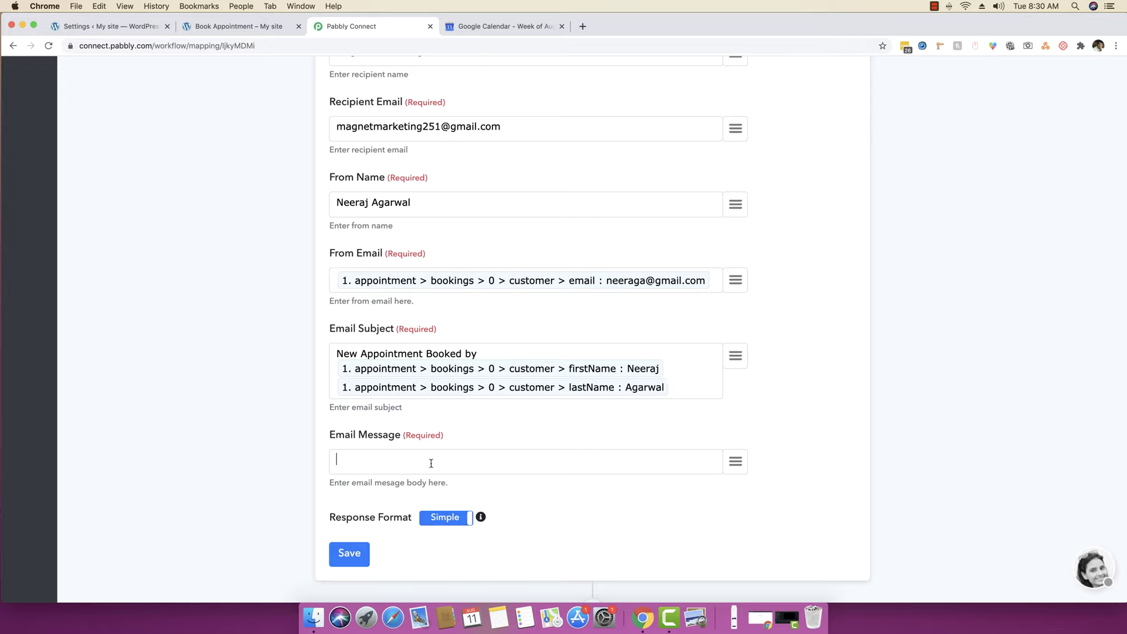
- Write the message opening: 'You got a new appointment.' and 'The details are as below:'
type("Just booked")
key("super+a")
type("You just got a")
key("BackSpace")
type("got a new appointnet.")
key("Return")
key("Return")
type("The")
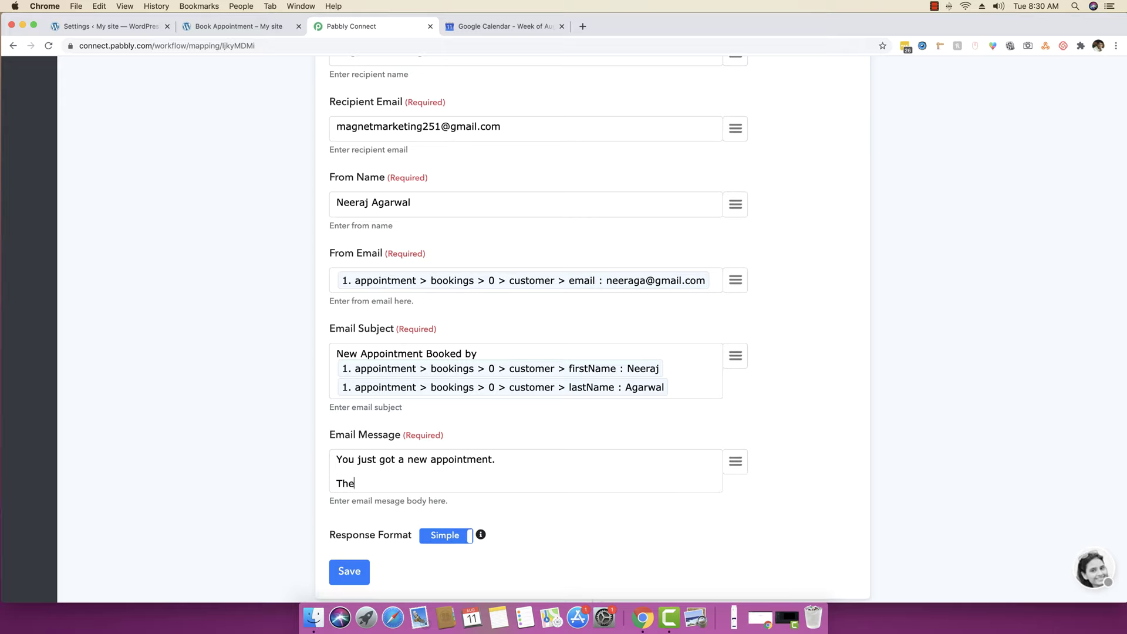
type(" details are as below:")
key("Return")
- Insert the calendar event link and add 'inside your Google Calendar' to the details line
left_click(735, 462)
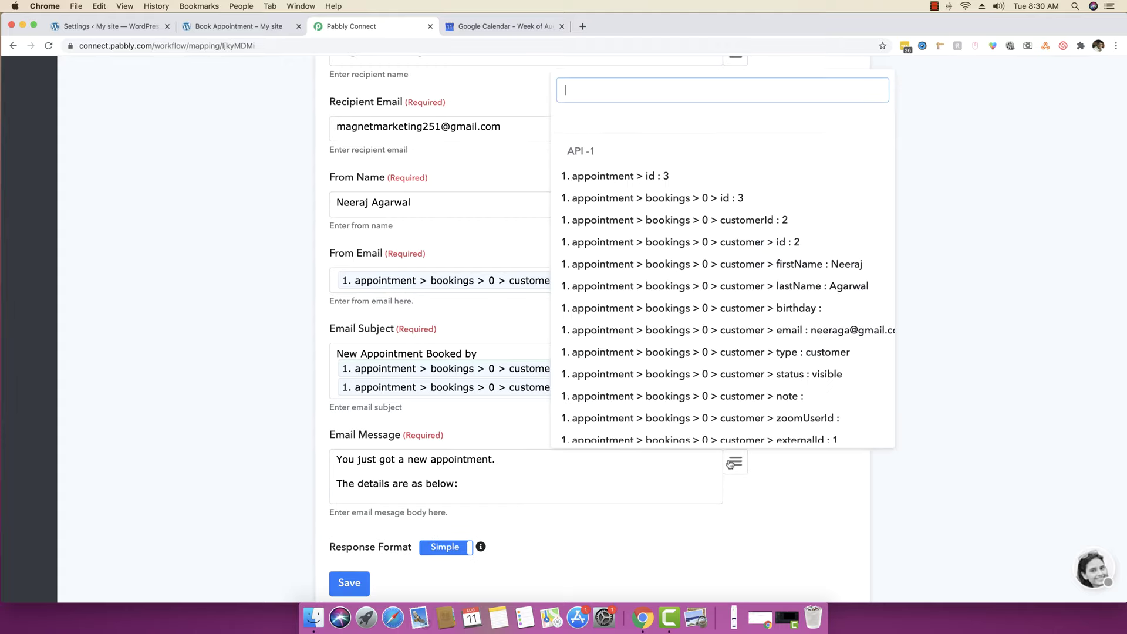
scroll(688, 319, "down", 3)
scroll(688, 319, "down", 20)
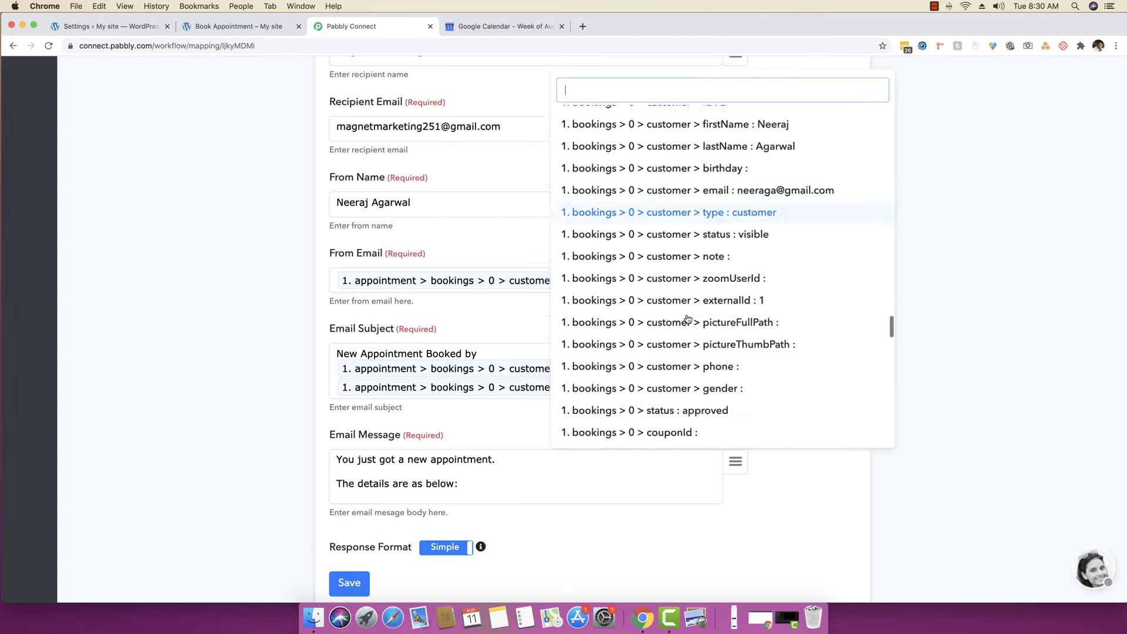
scroll(763, 352, "up", 5)
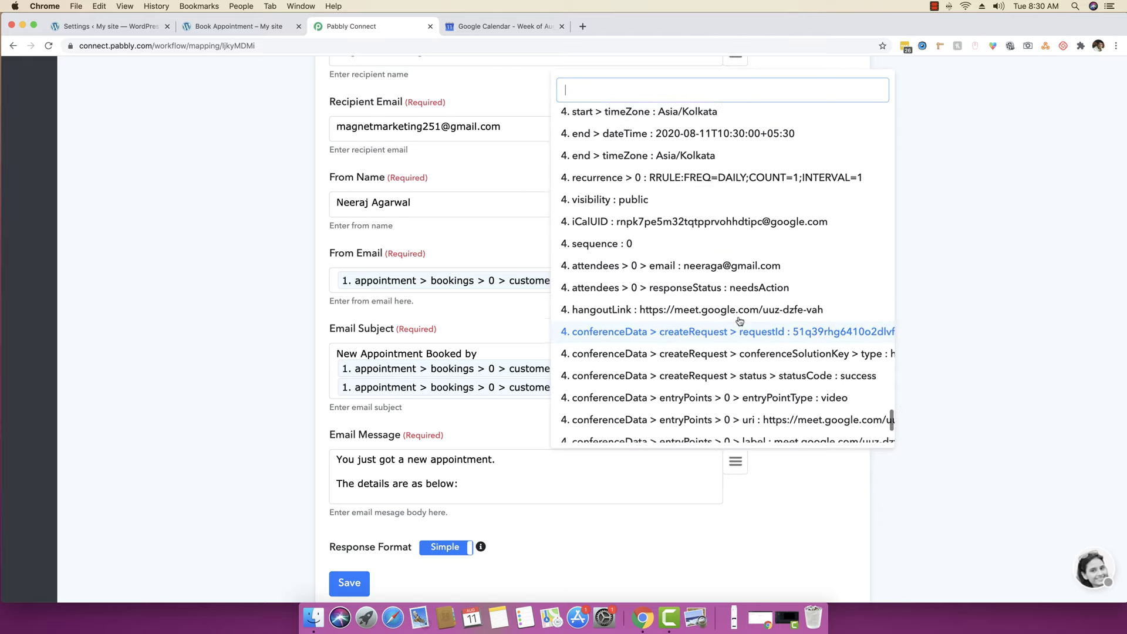
scroll(707, 302, "up", 5)
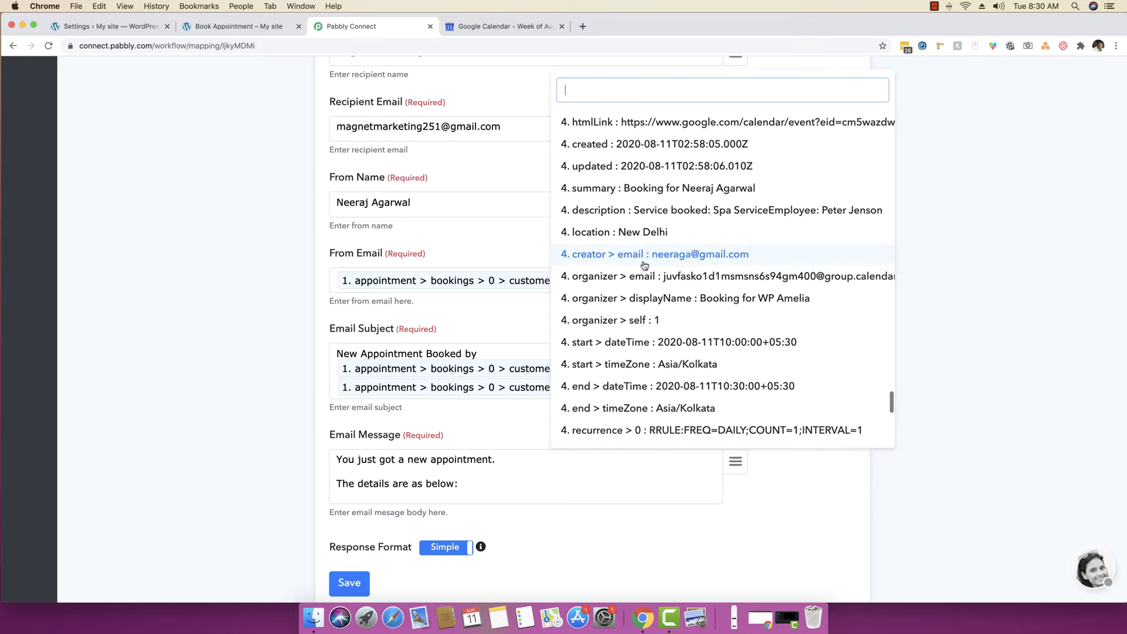
left_click(633, 258)
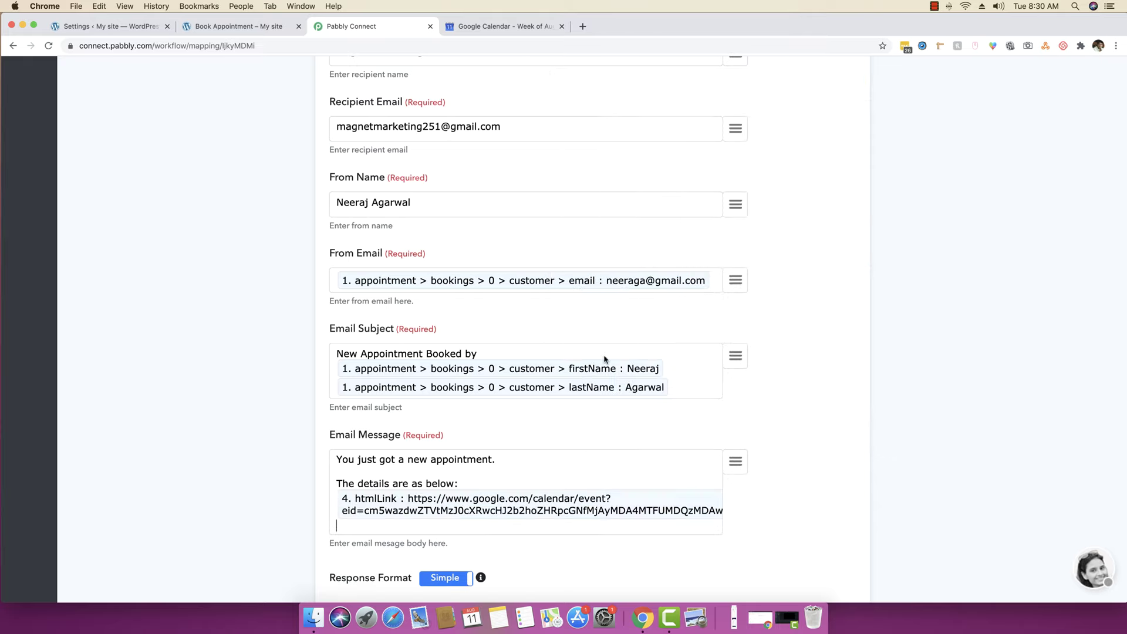
left_click(474, 482)
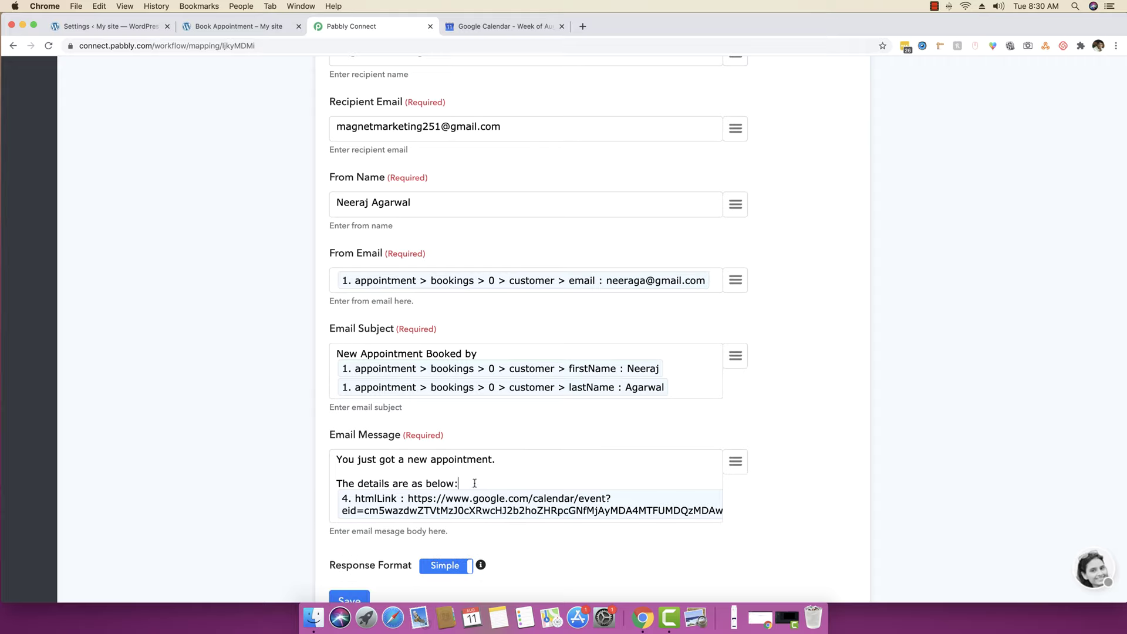
type("inside your Google Calendar")
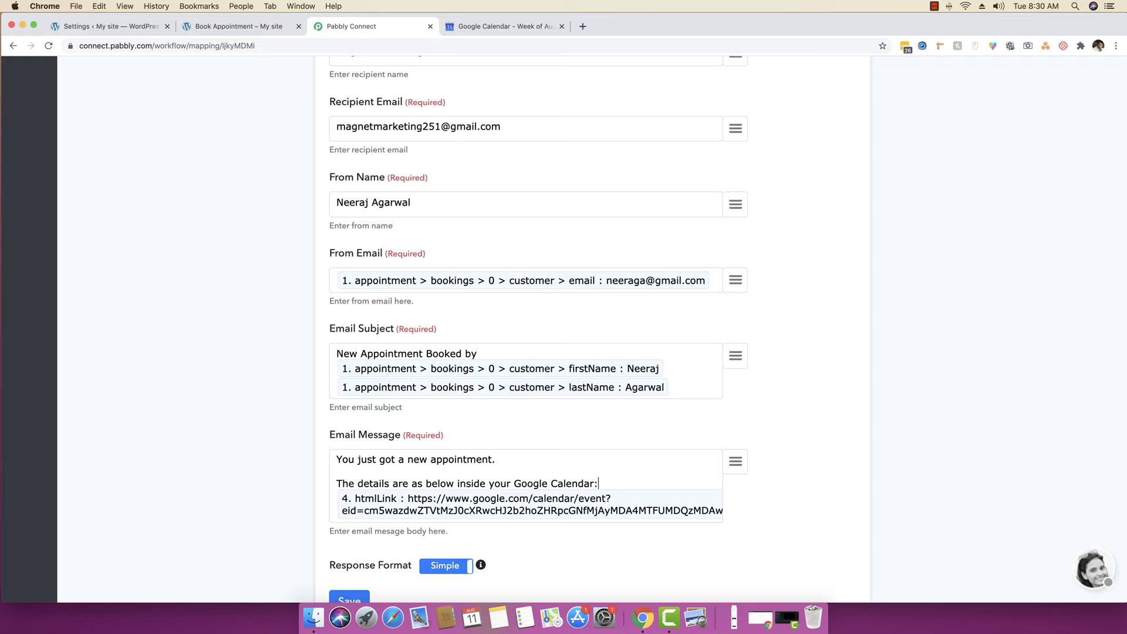
- Sign the message off with 'Thanks' and 'Magnet Team' on separate lines
scroll(483, 482, "down", 2)
key("Down")
key("Down")
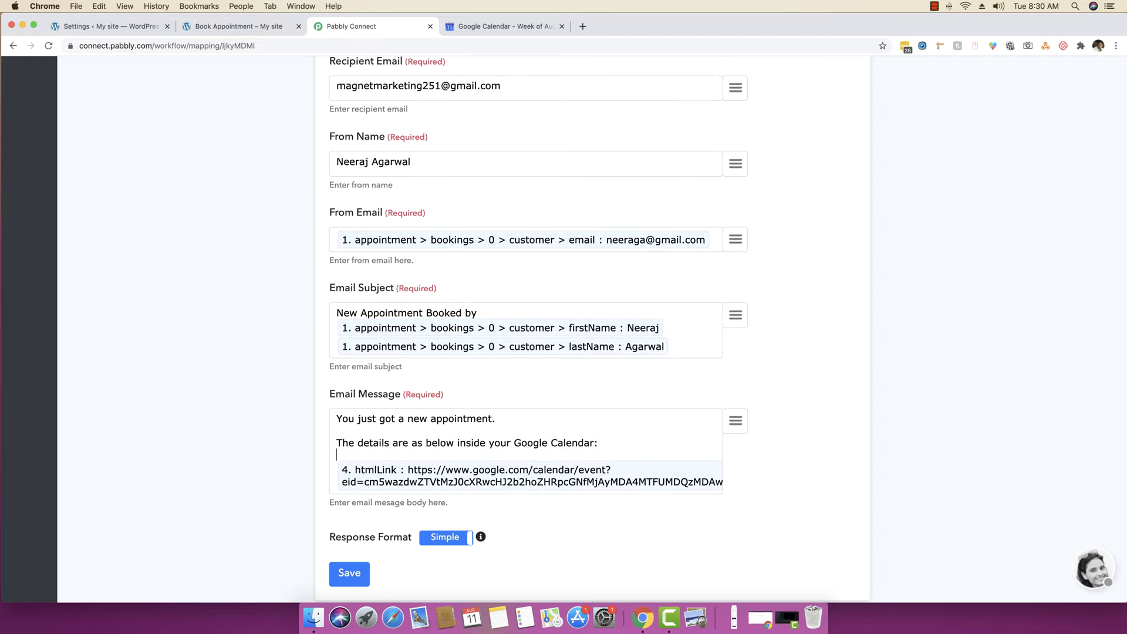
key("BackSpace")
key("Return")
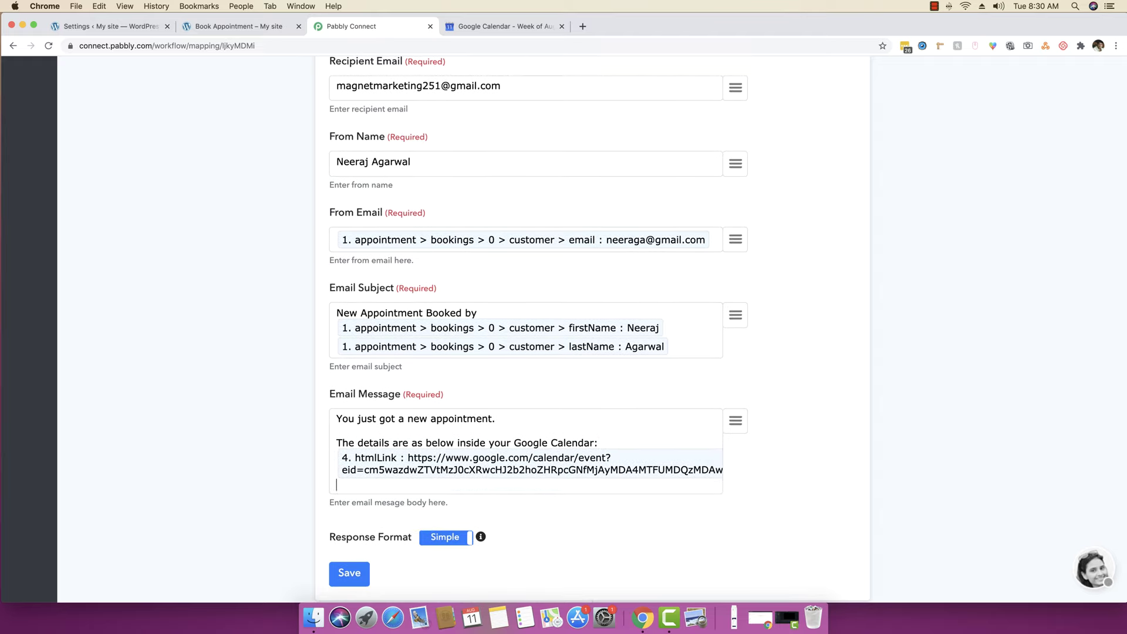
key("Return")
key("Return")
type("Thanks")
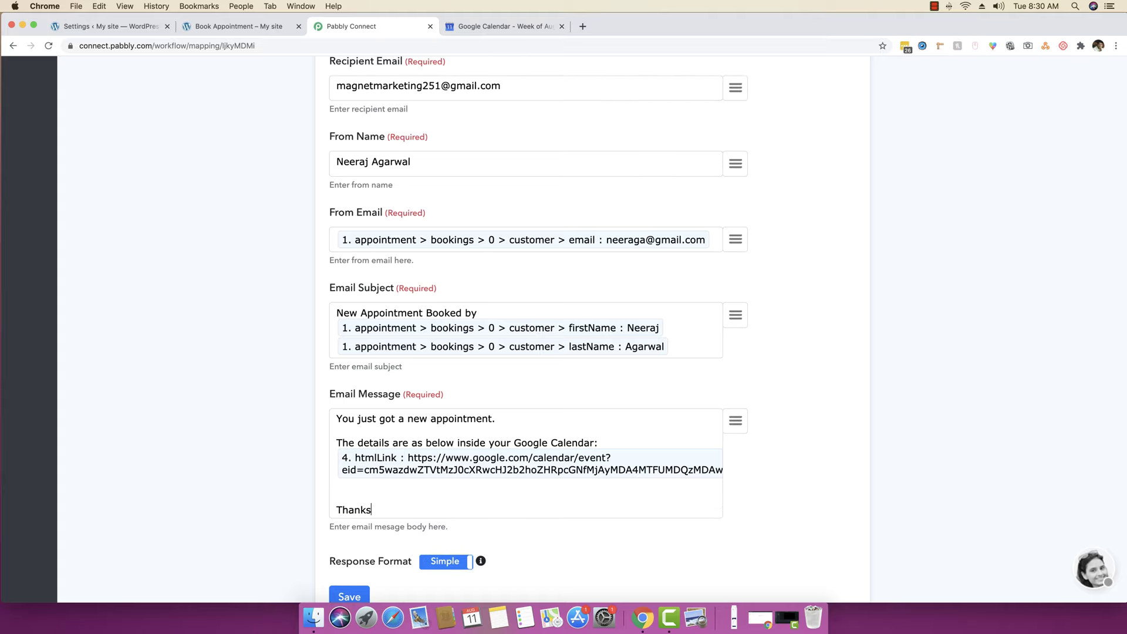
key("Return")
type("Magnet tea")
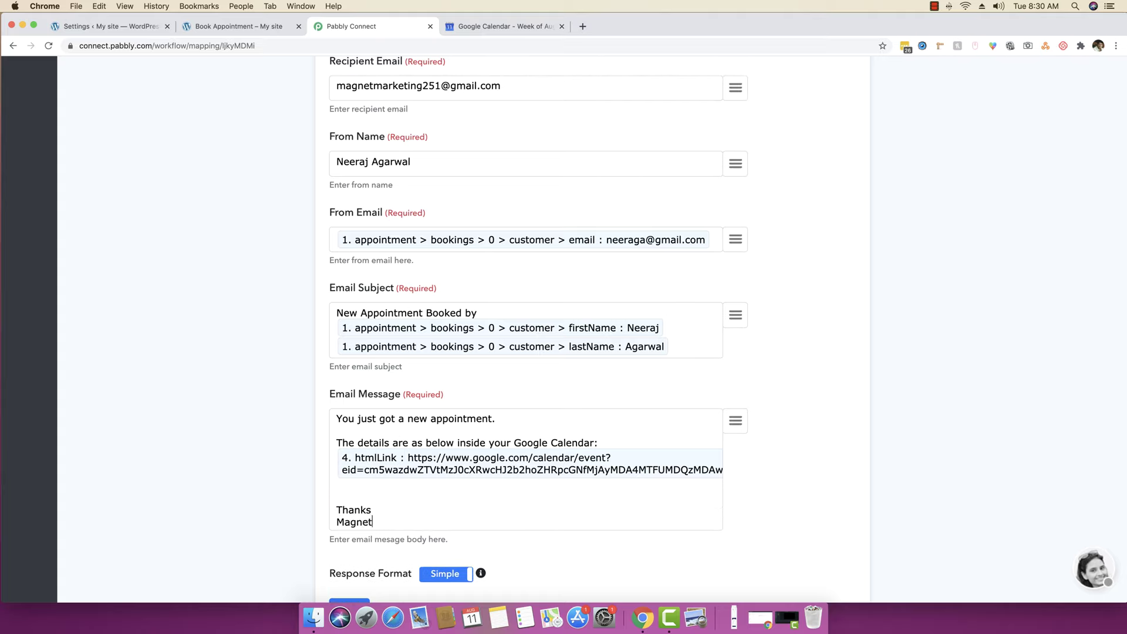
key("BackSpace")
key("BackSpace")
key("BackSpace")
type("Tea")
scroll(578, 422, "down", 3)
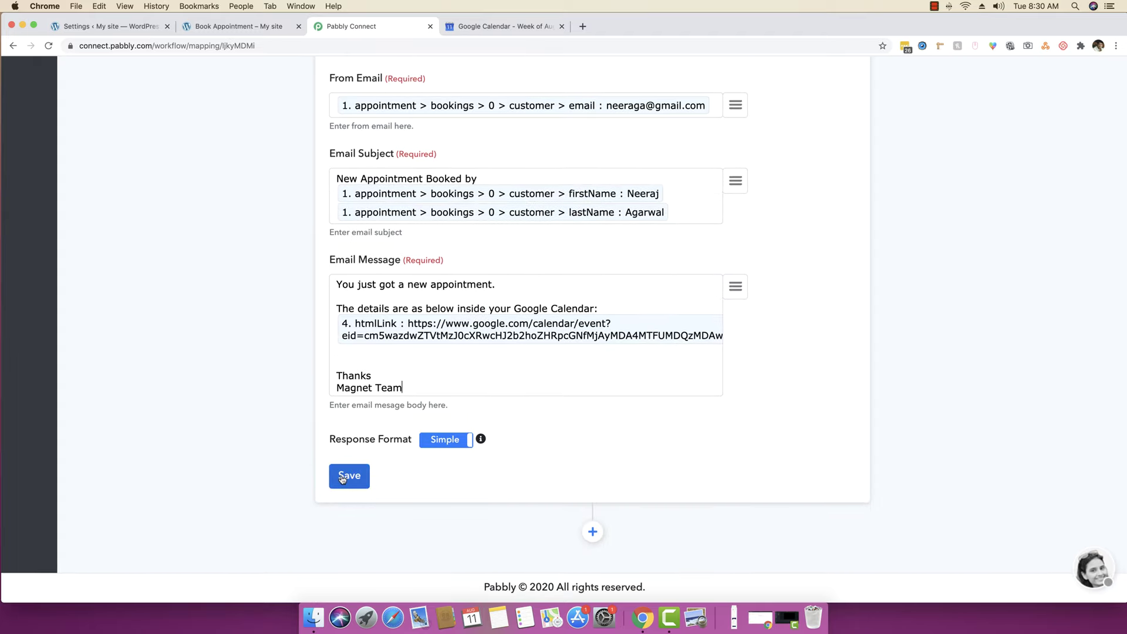
- Save the Gmail step and send a test request that succeeds with the email sent
left_click(344, 479)
left_click(563, 404)
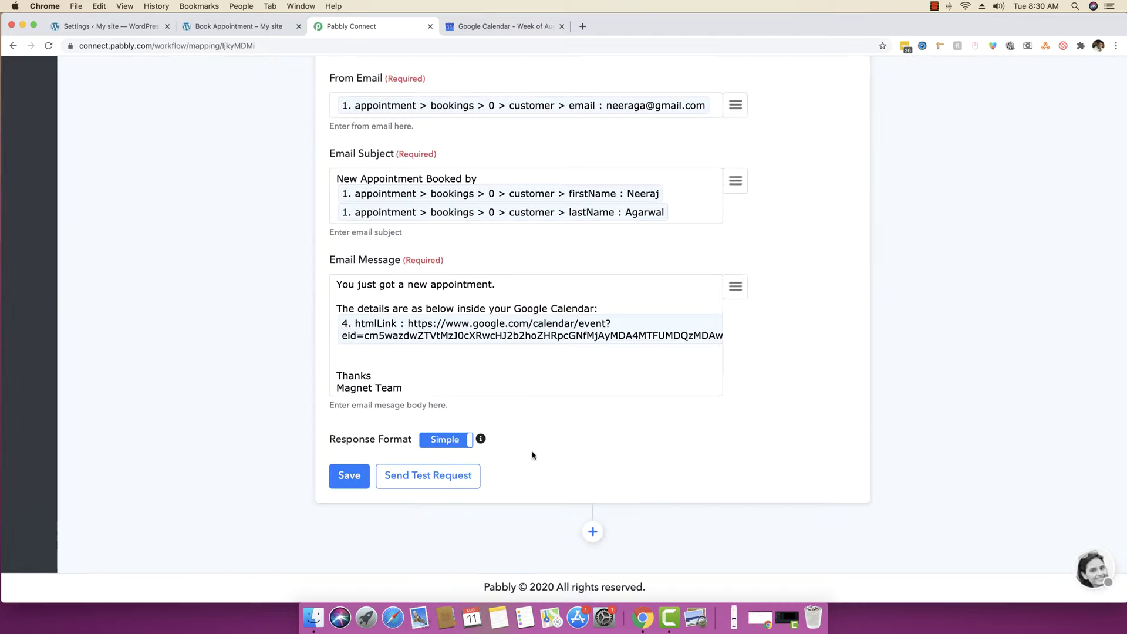
left_click(427, 476)
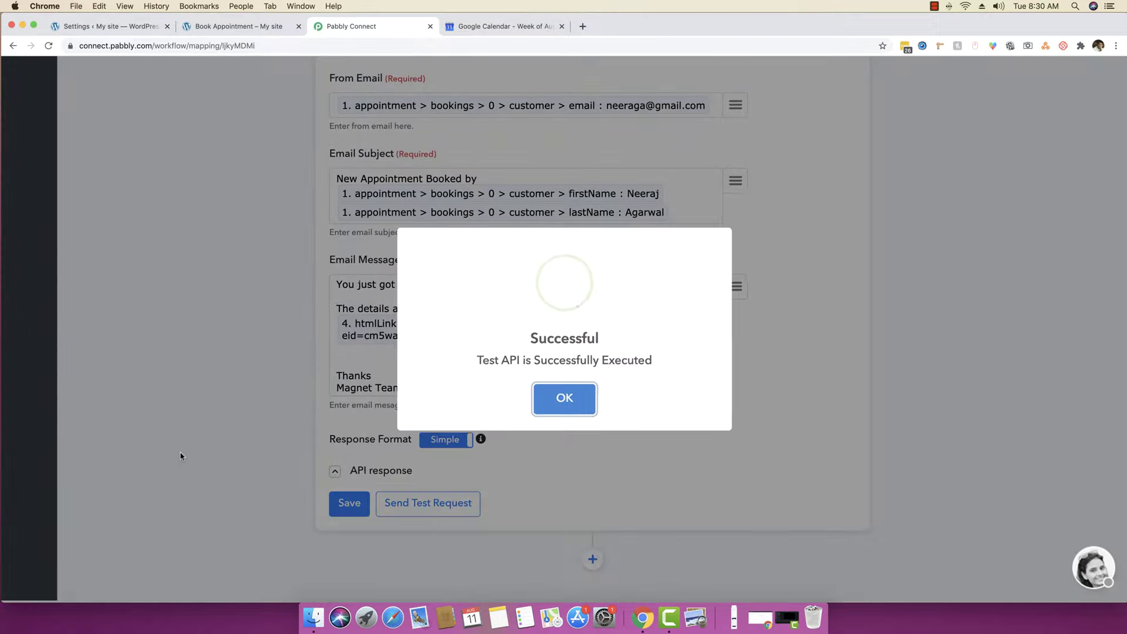
left_click(568, 402)
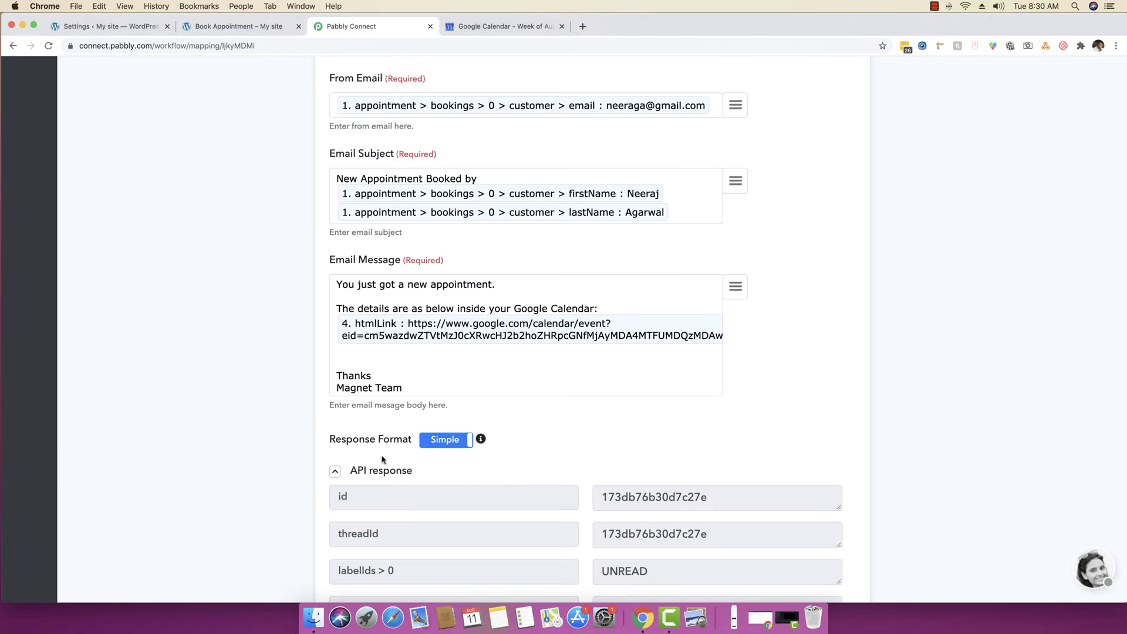
left_click(370, 471)
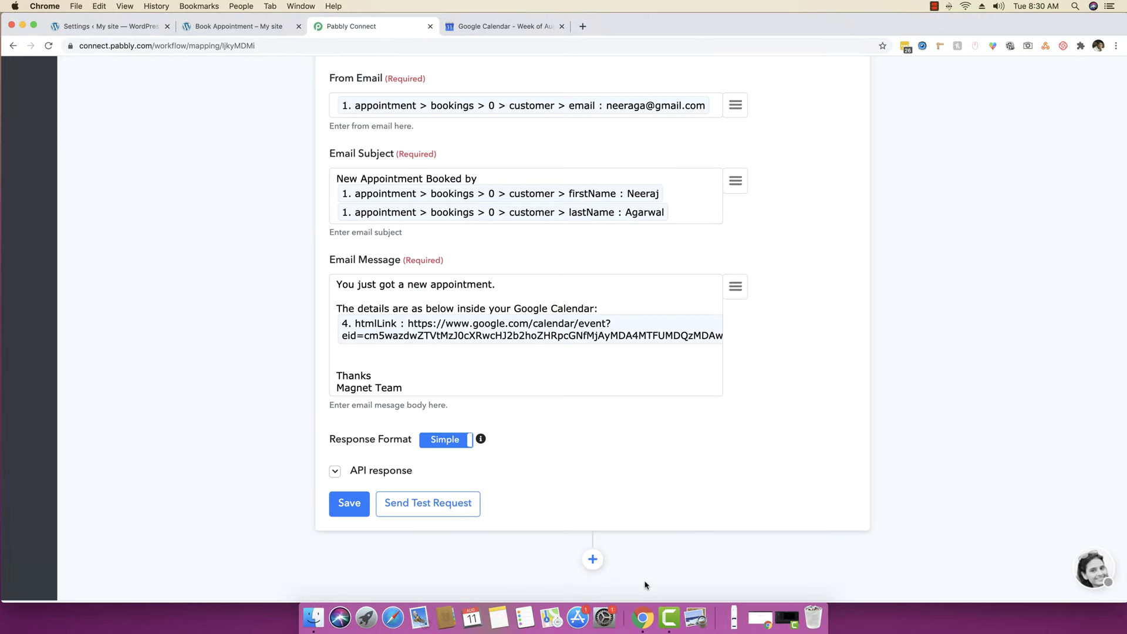
right_click(660, 615)
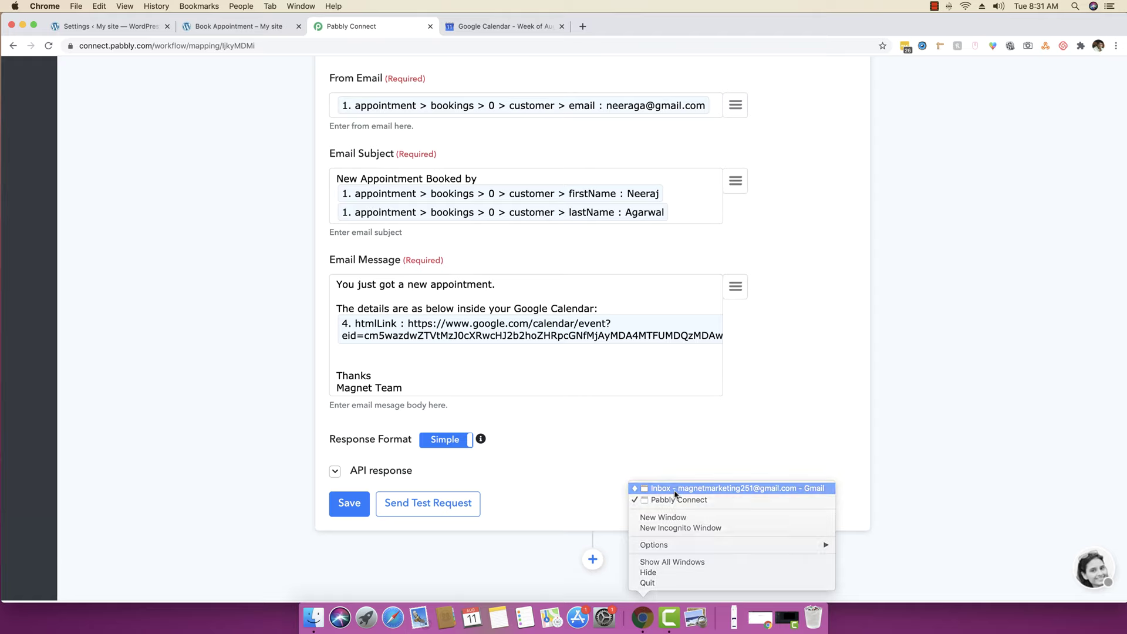
- Open the received 'New Appointment Booked by' email in the Gmail inbox and review its text
left_click(675, 488)
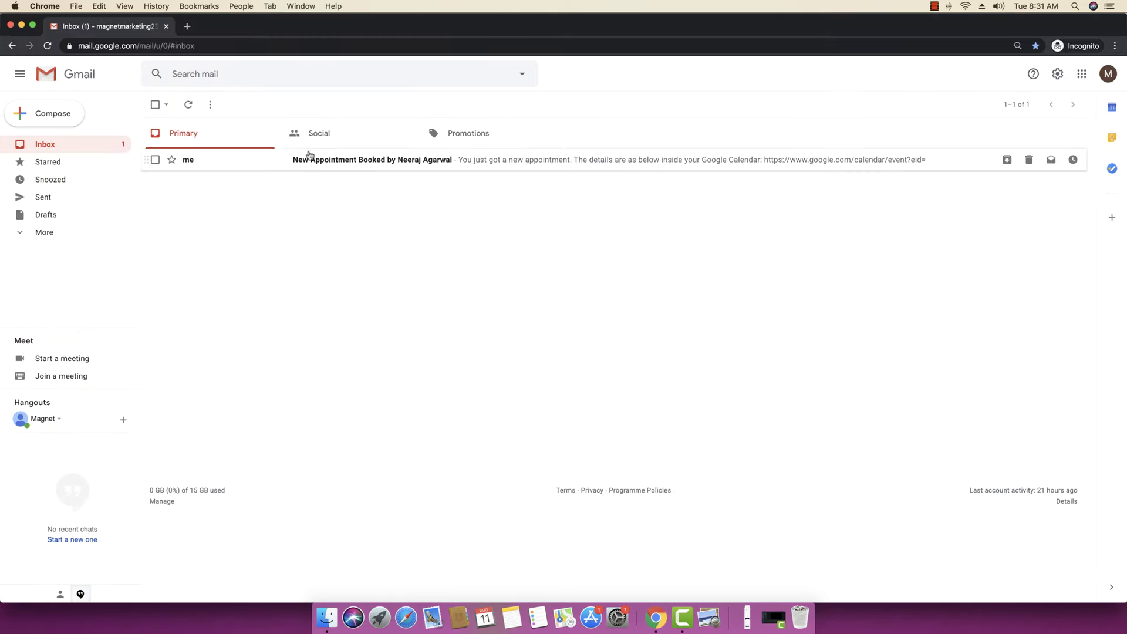
left_click(393, 163)
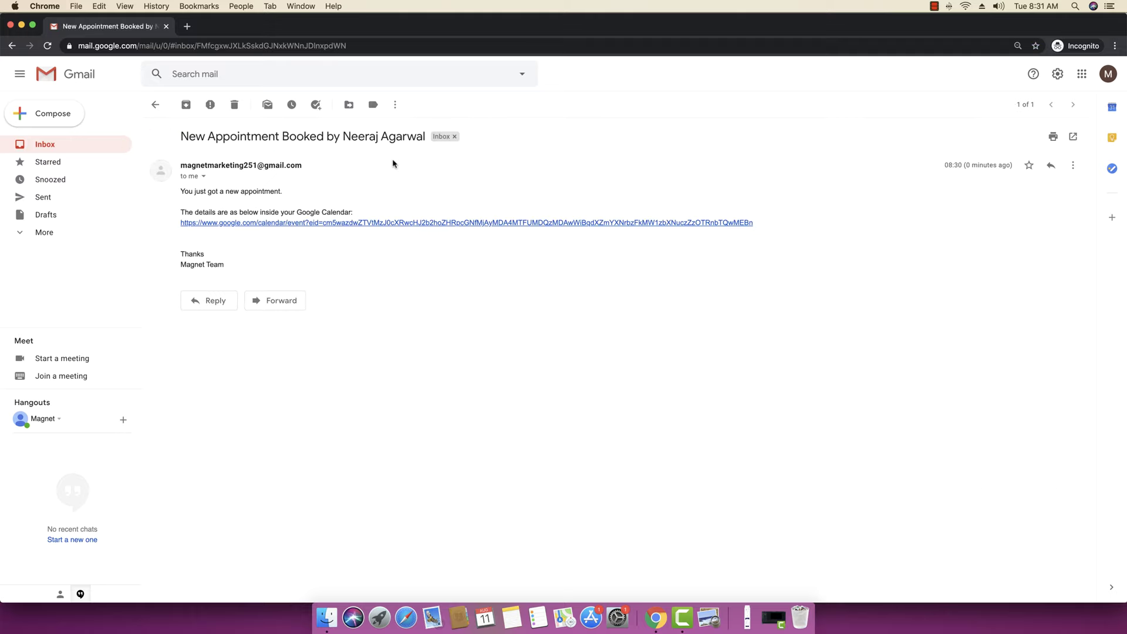
left_click_drag(194, 192, 266, 192)
left_click_drag(195, 212, 324, 212)
left_click(324, 212)
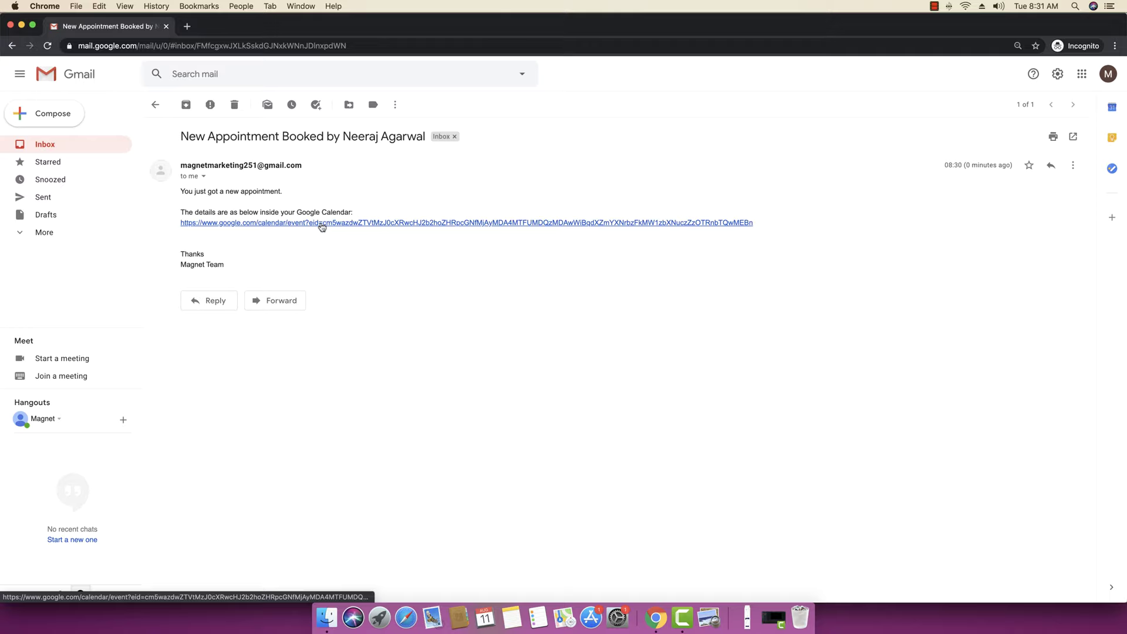
- Follow the email's calendar link to Google Calendar, then close it to return to the email
left_click(322, 226)
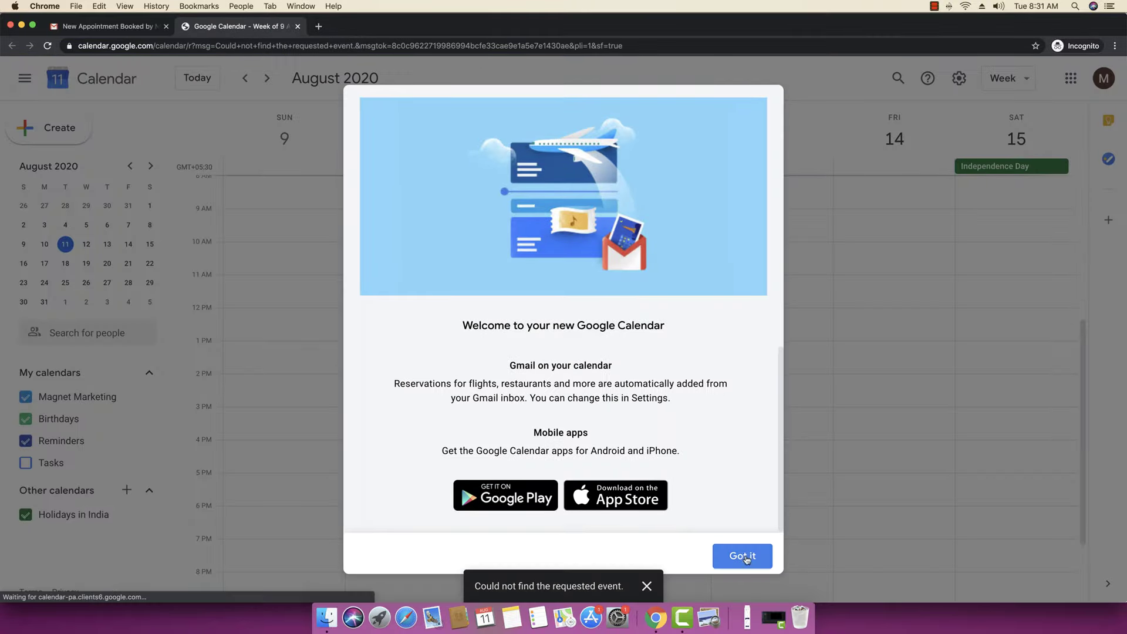
left_click(743, 556)
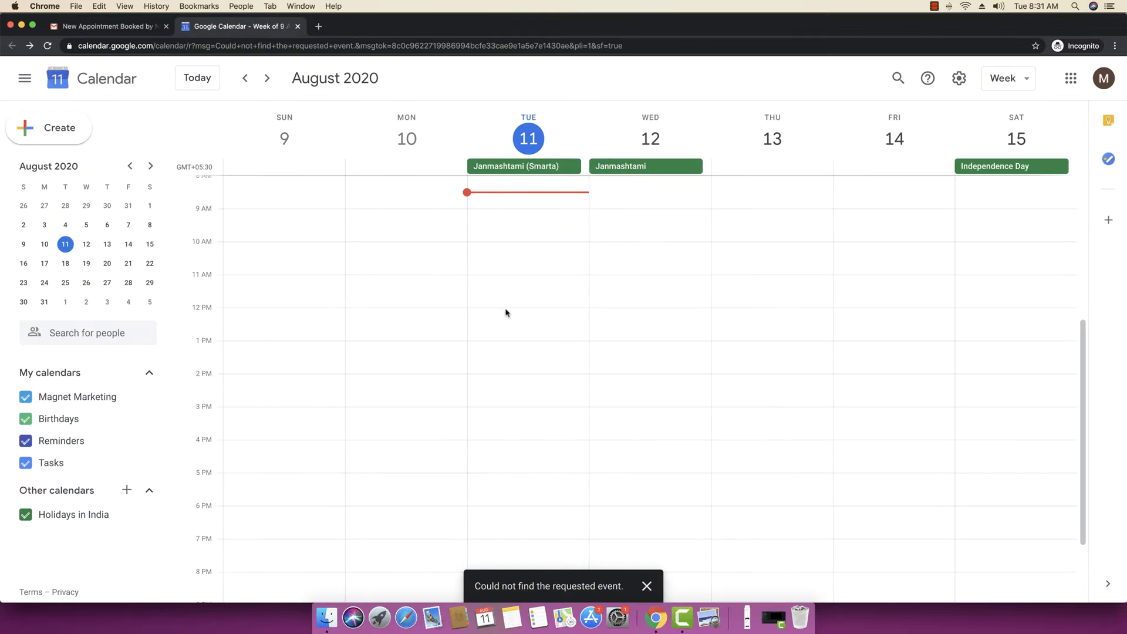
left_click(298, 25)
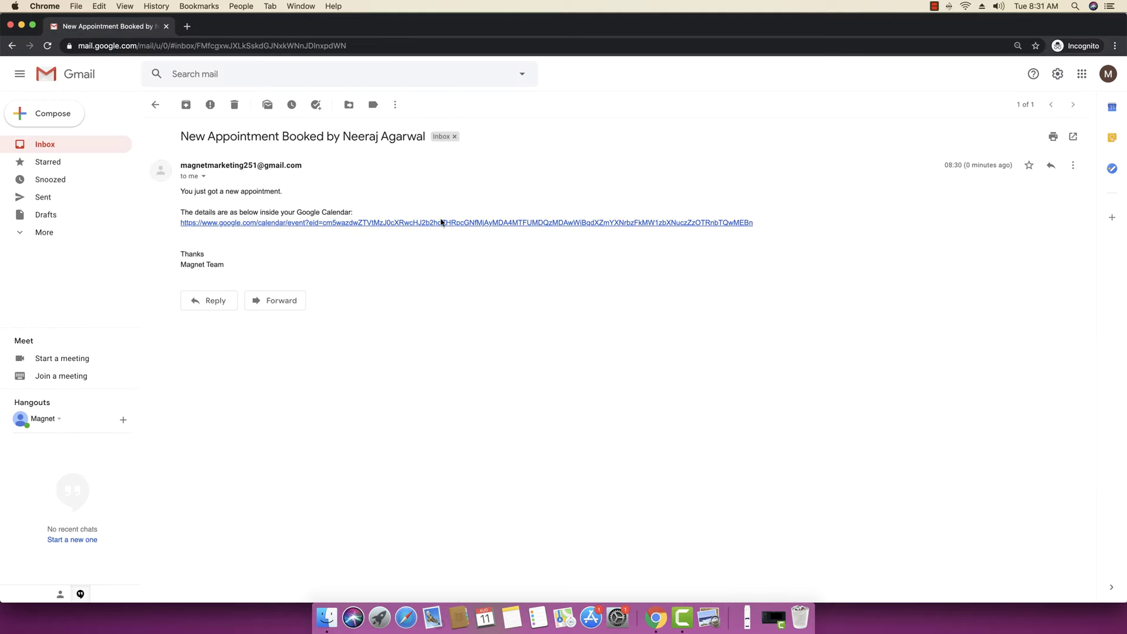
- Point out the details line and sender info in the email, then minimize Gmail
left_click_drag(287, 213, 318, 213)
left_click(319, 213)
left_click_drag(179, 161, 314, 198)
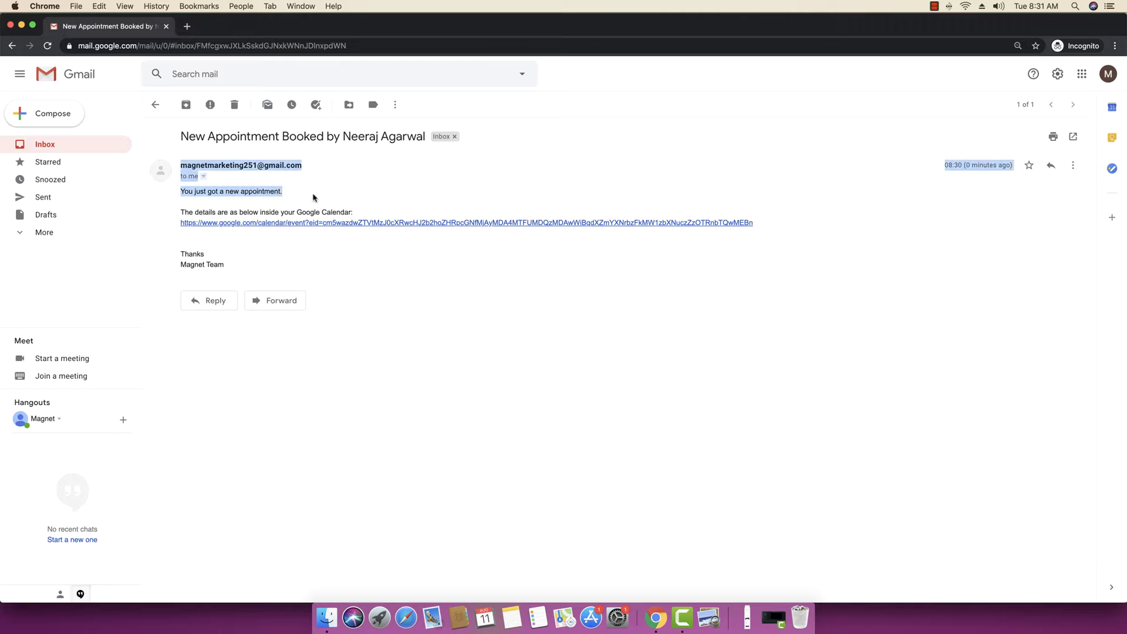
left_click(314, 197)
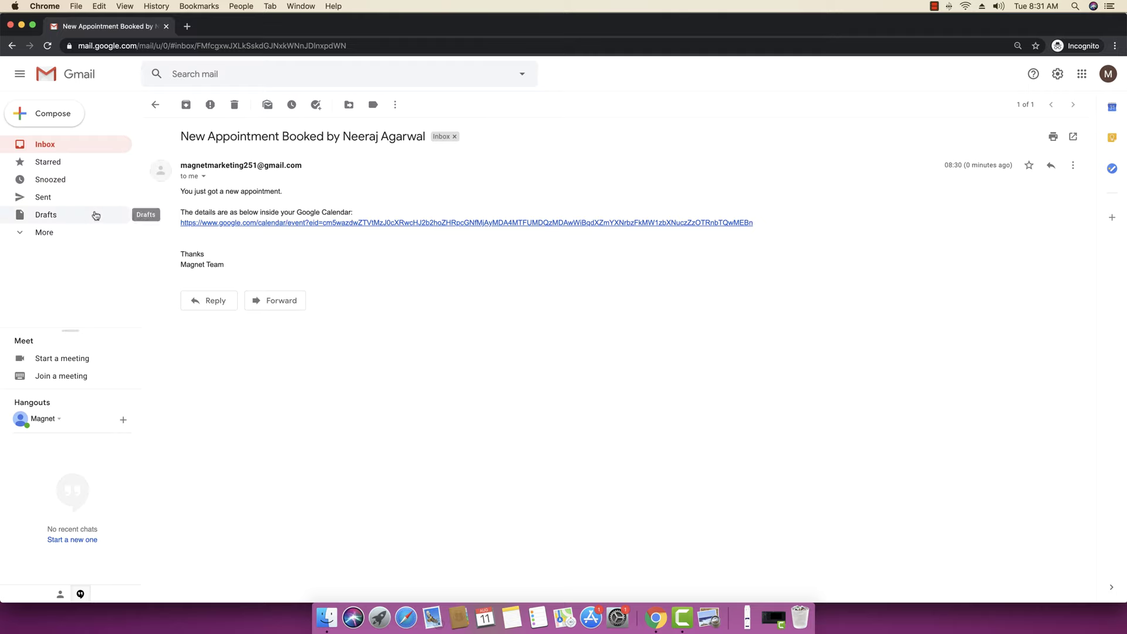
left_click(22, 25)
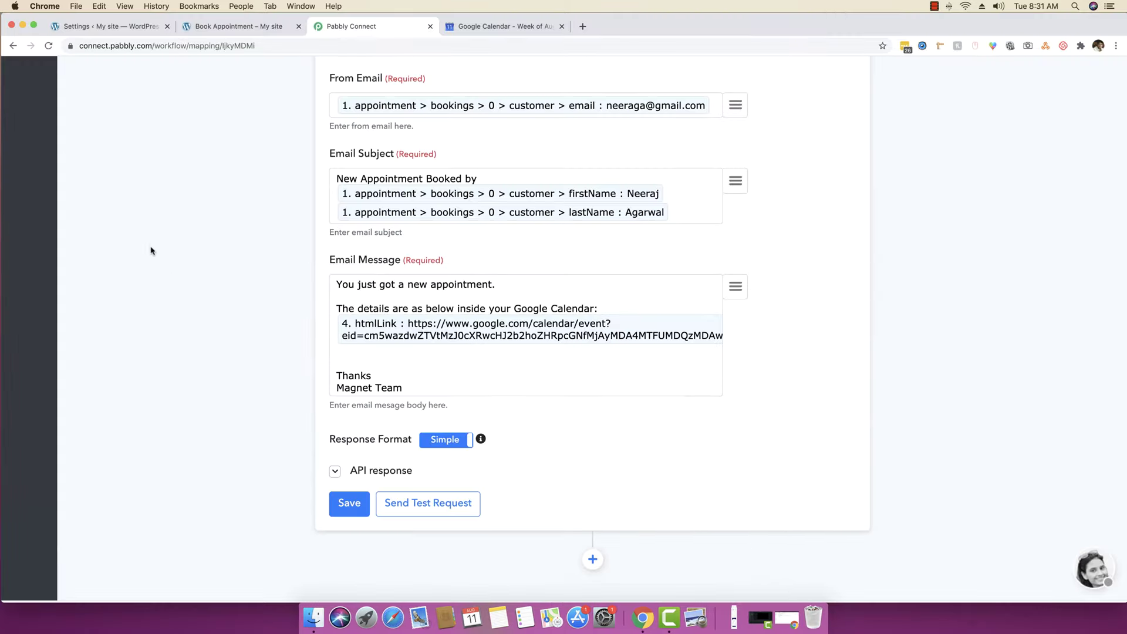
- Save the Gmail step again and dismiss the confirmation
scroll(293, 410, "down", 1)
left_click(333, 481)
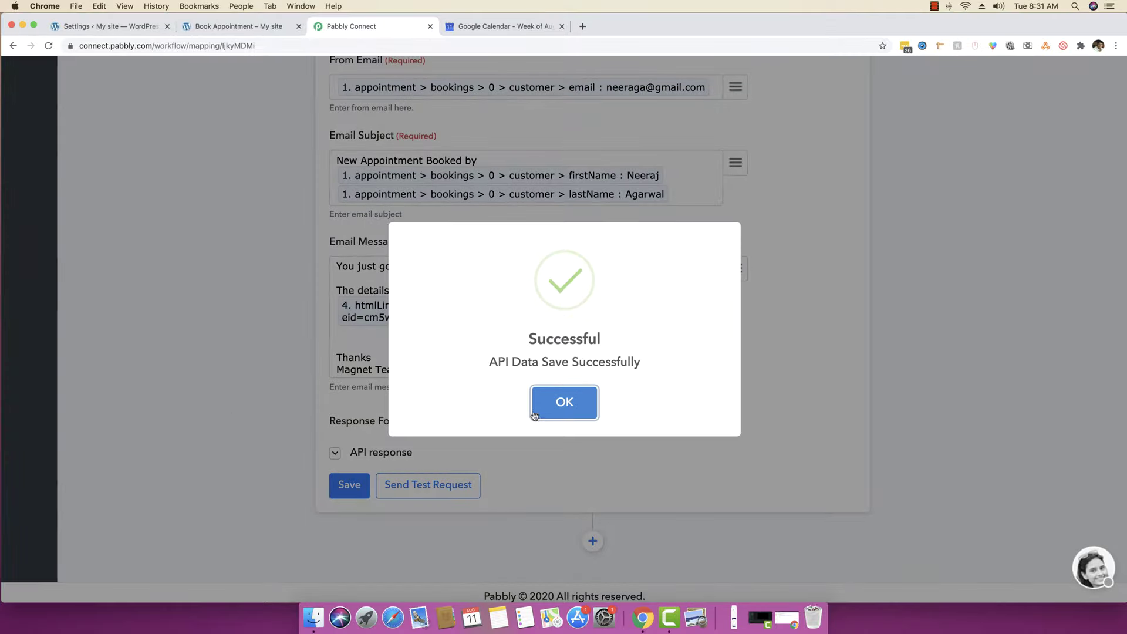
left_click(534, 415)
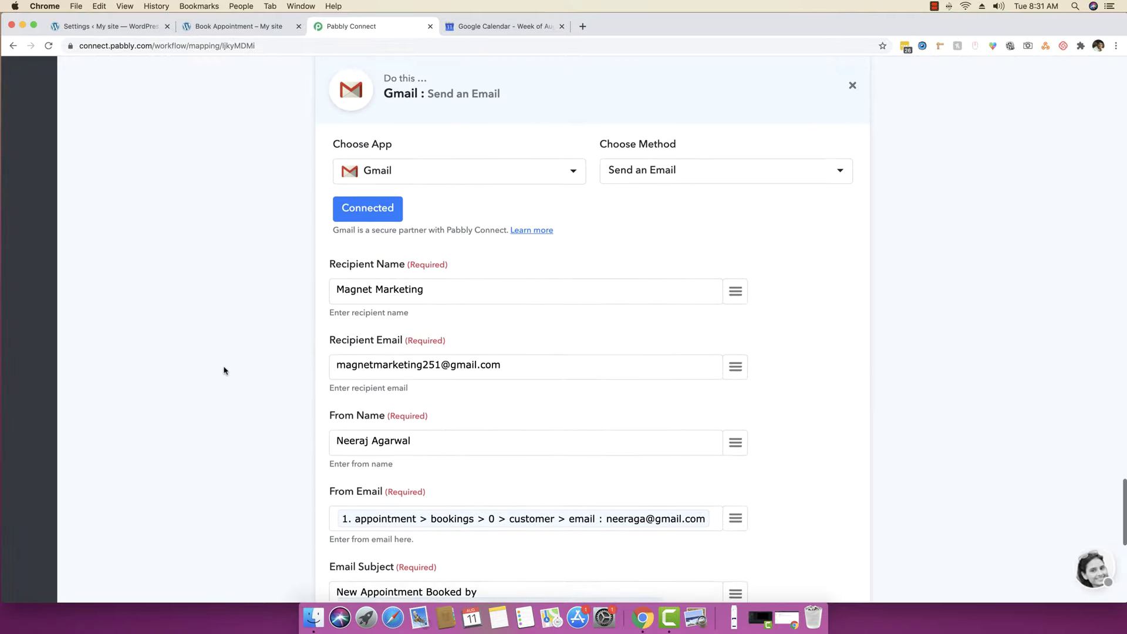
- Scroll through the collapsed workflow from the WP Amelia trigger down to the Gmail step
scroll(503, 264, "up", 15)
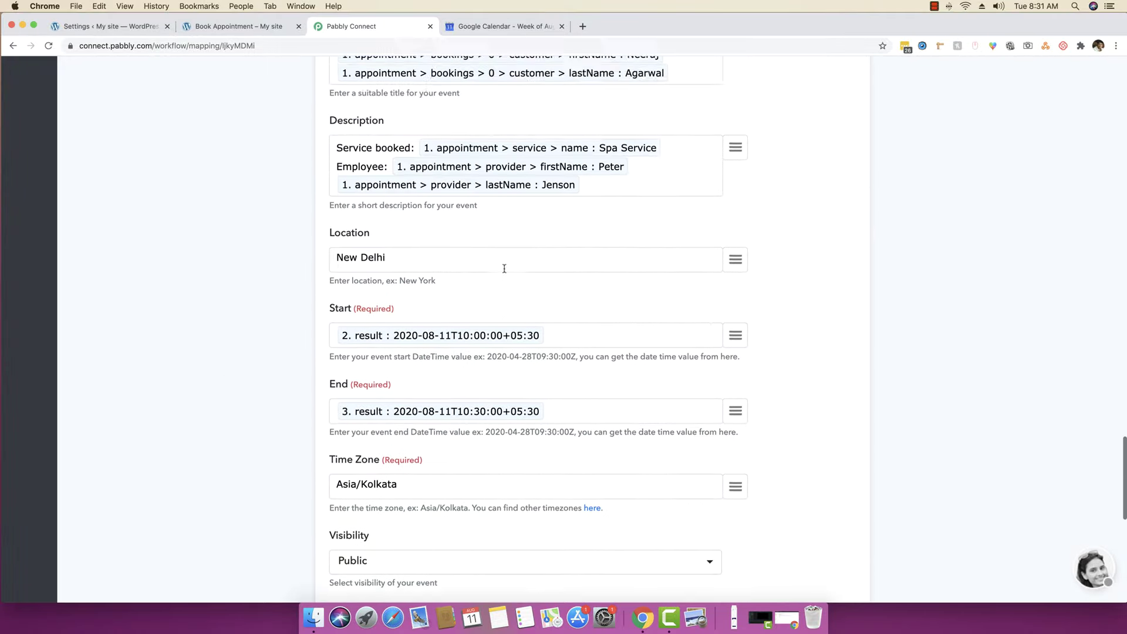
scroll(503, 273, "up", 10)
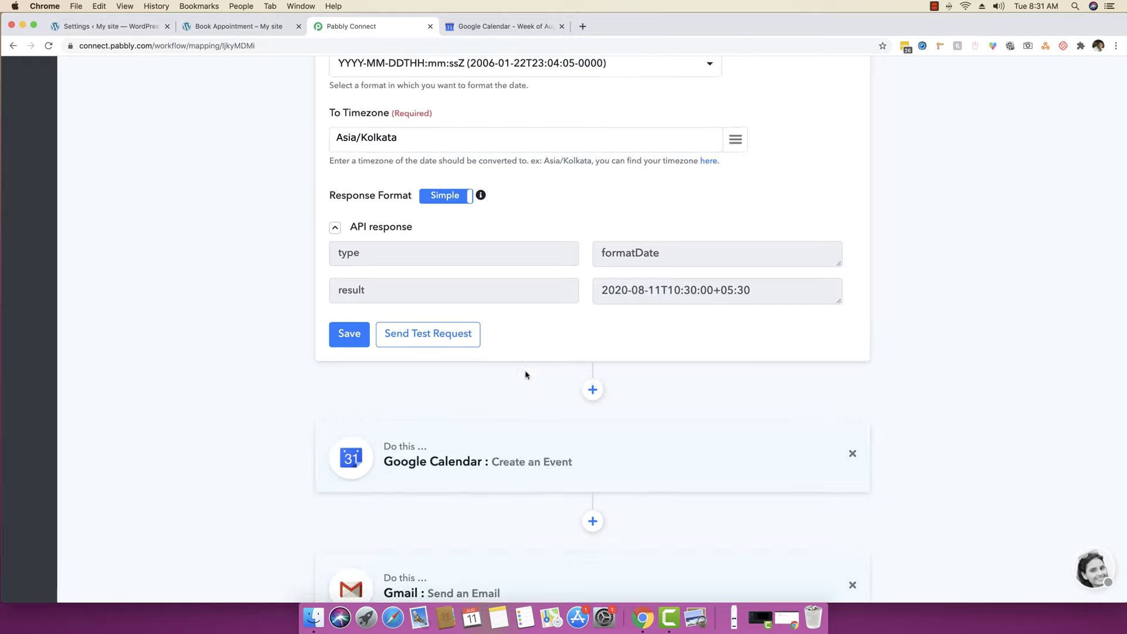
scroll(511, 355, "up", 10)
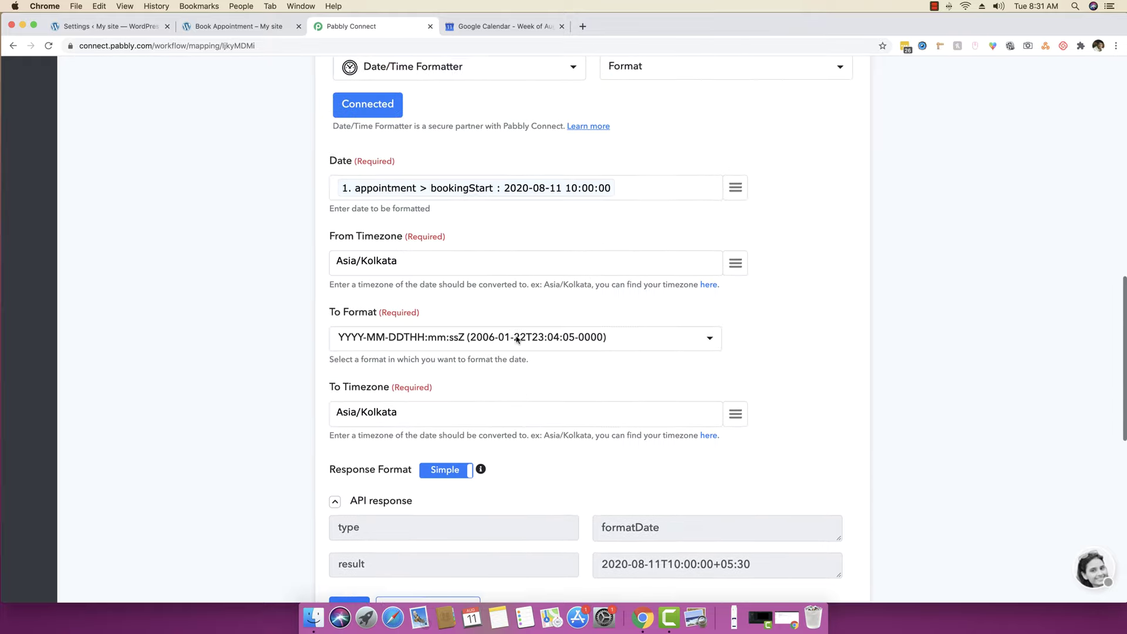
scroll(491, 201, "up", 10)
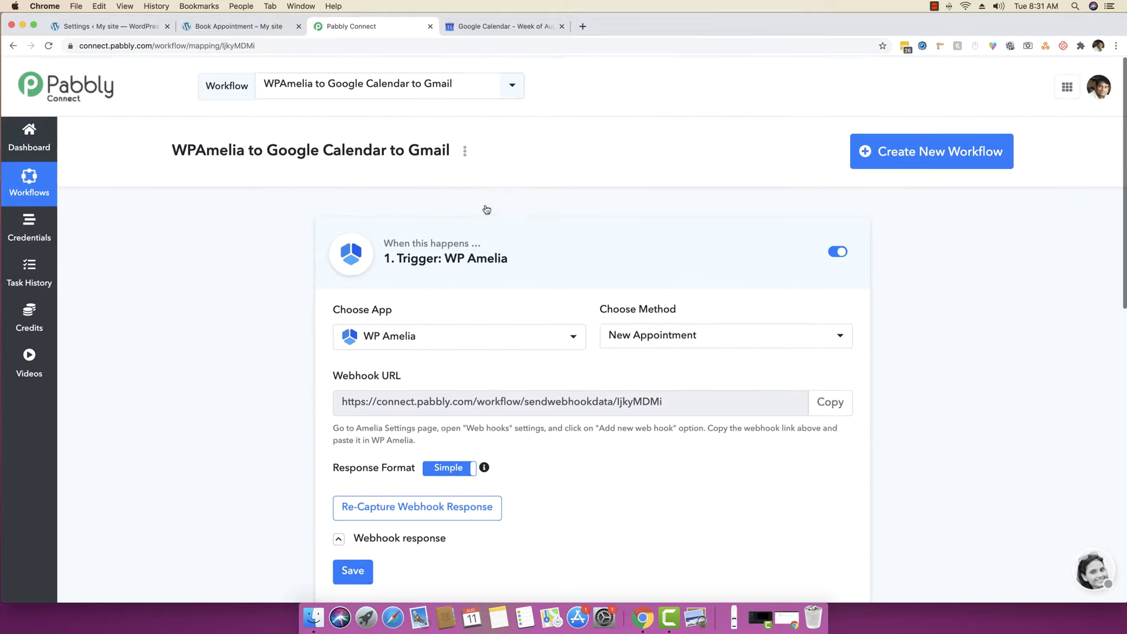
scroll(261, 269, "down", 1)
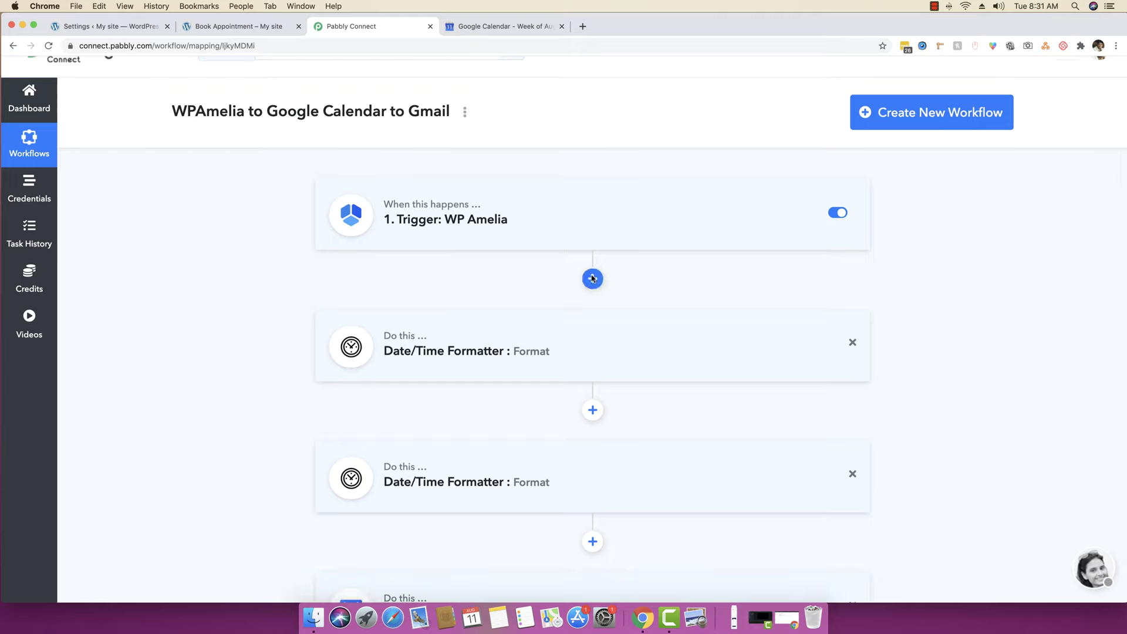
scroll(238, 269, "down", 3)
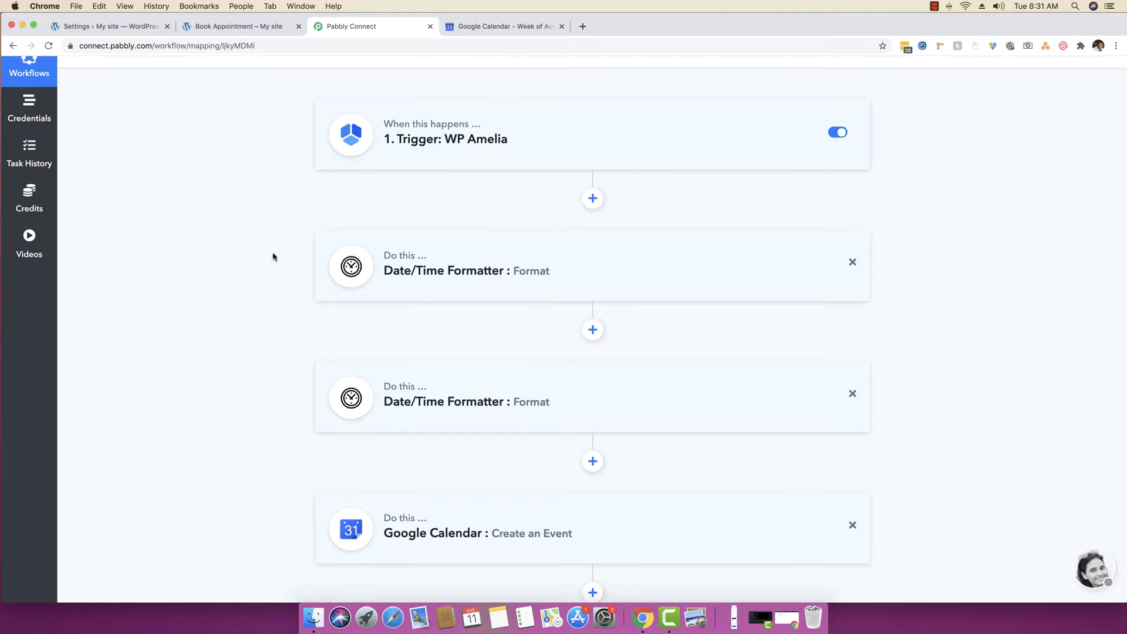
scroll(258, 267, "down", 4)
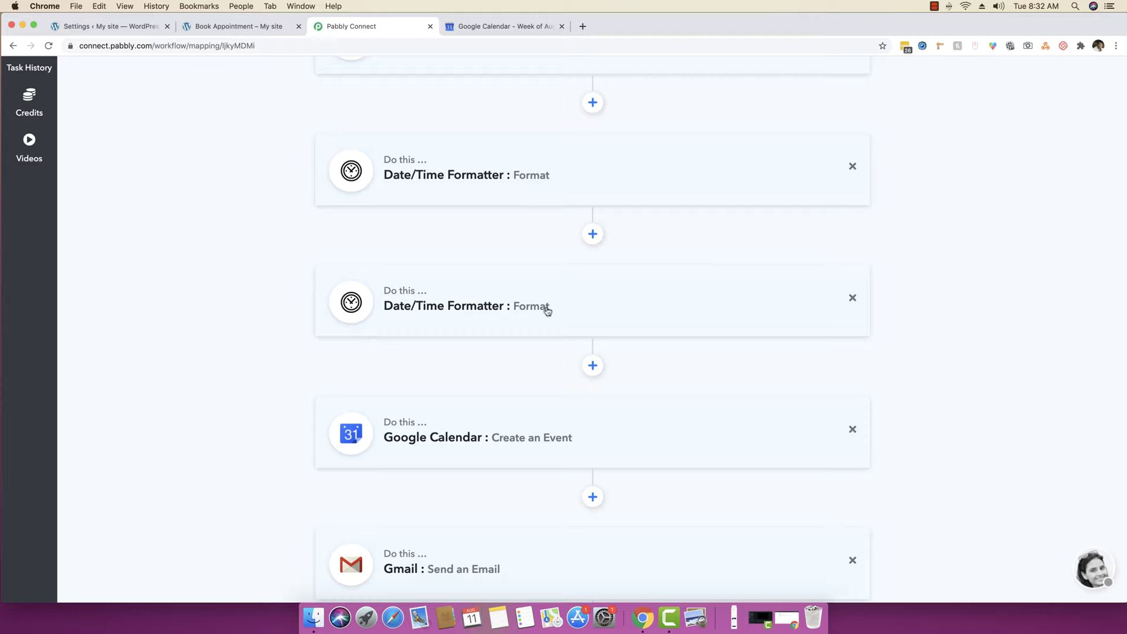
scroll(547, 311, "down", 4)
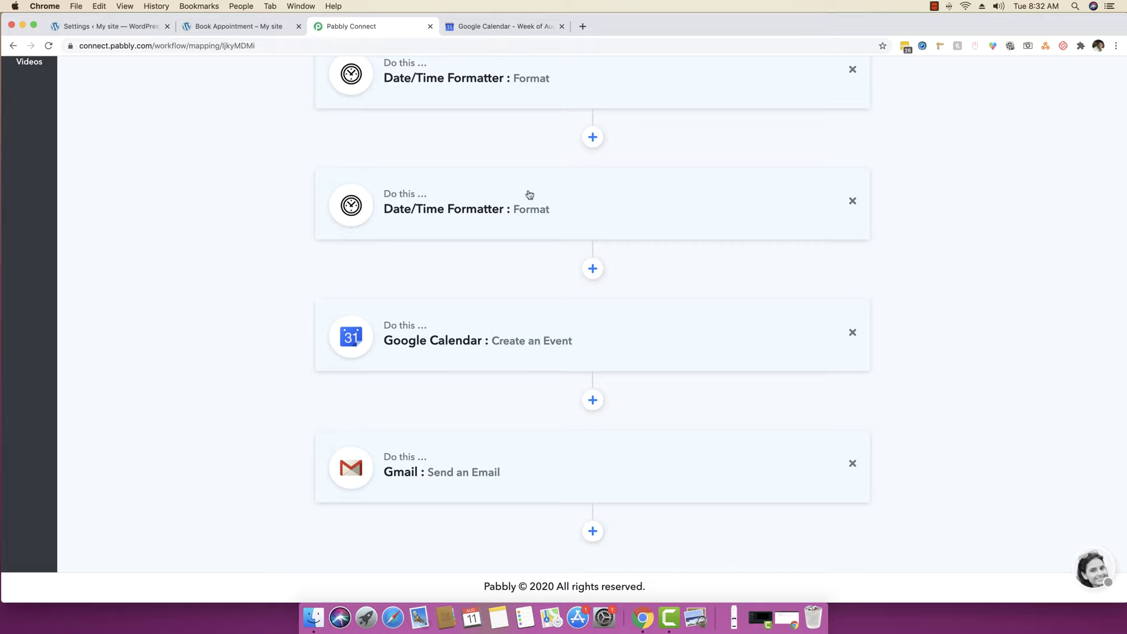
- Re-save the Gmail Send an Email step, collapse it, and switch to the Book Appointment tab
left_click(475, 445)
scroll(285, 466, "down", 10)
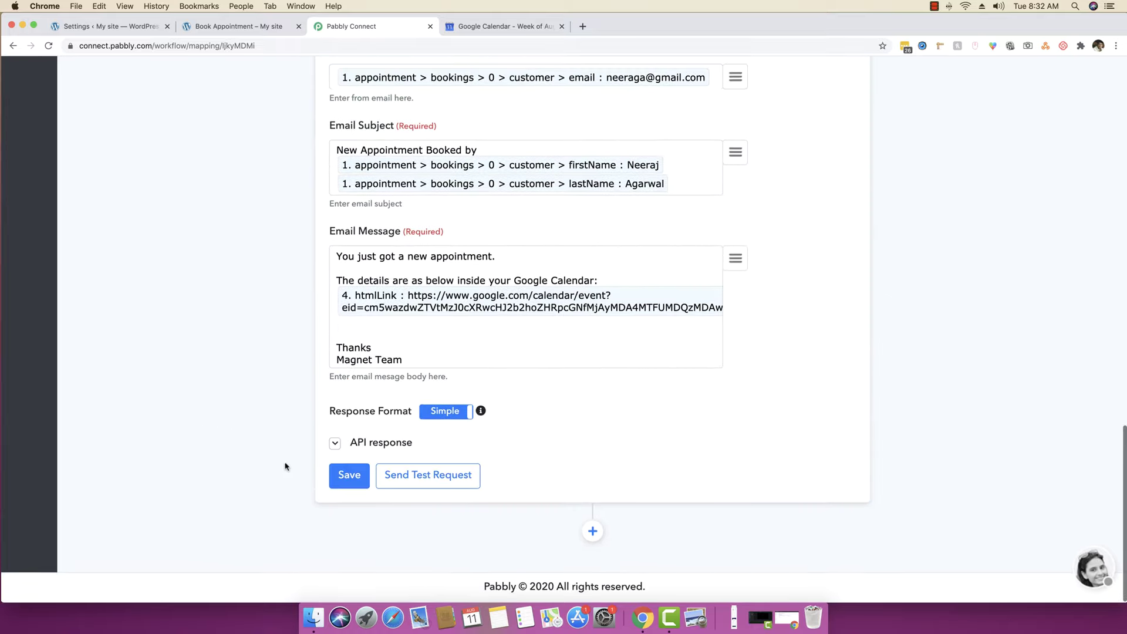
left_click(343, 476)
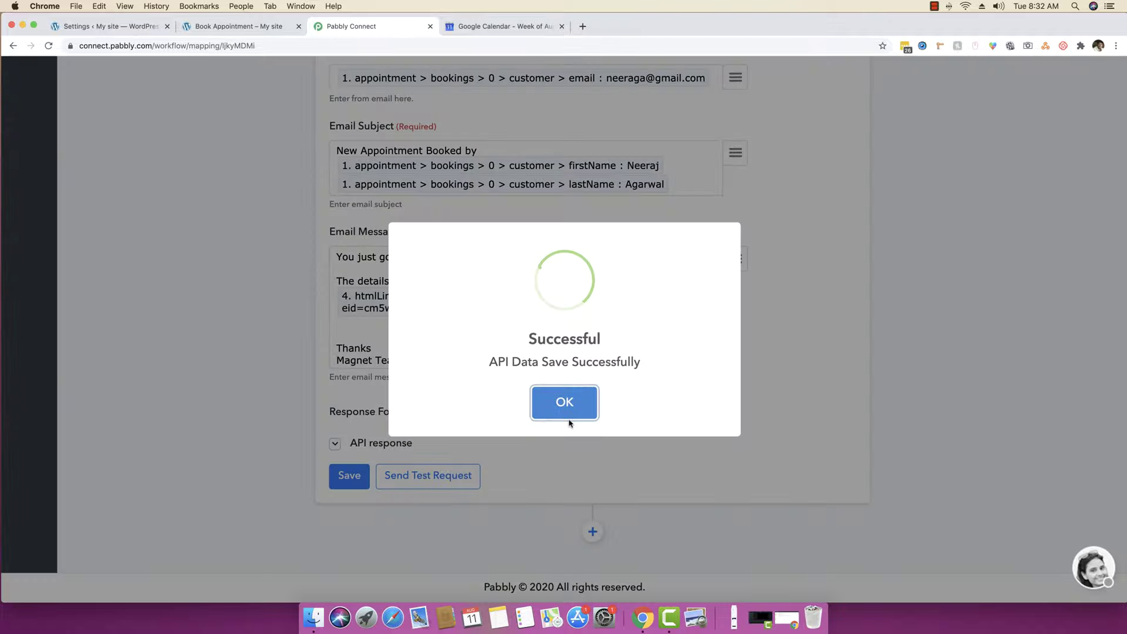
left_click(564, 404)
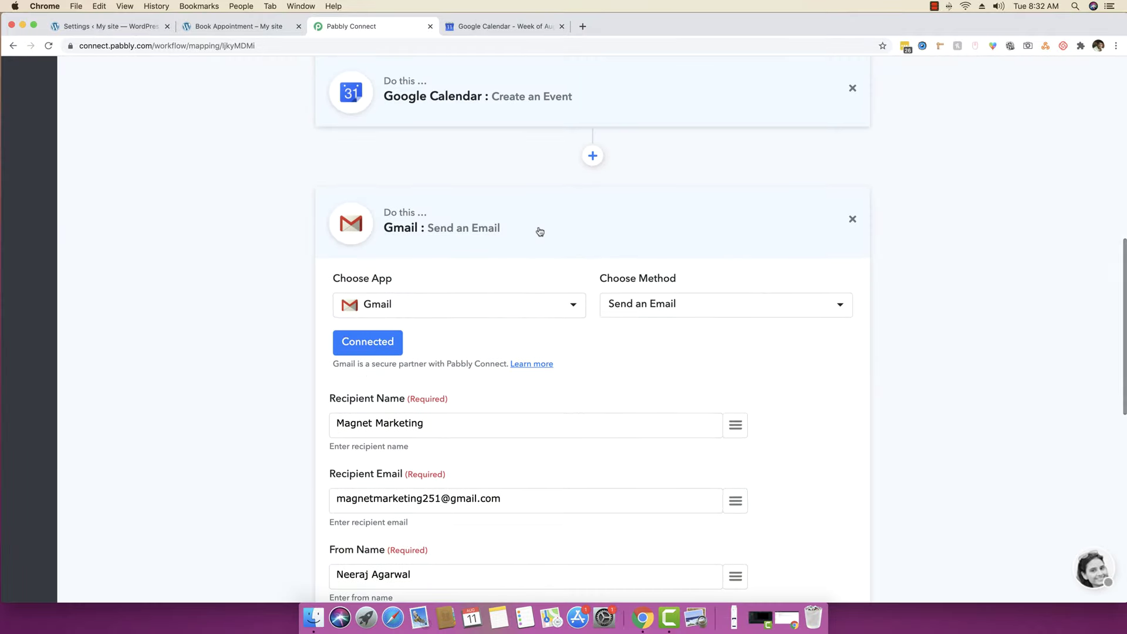
left_click(539, 231)
left_click(249, 27)
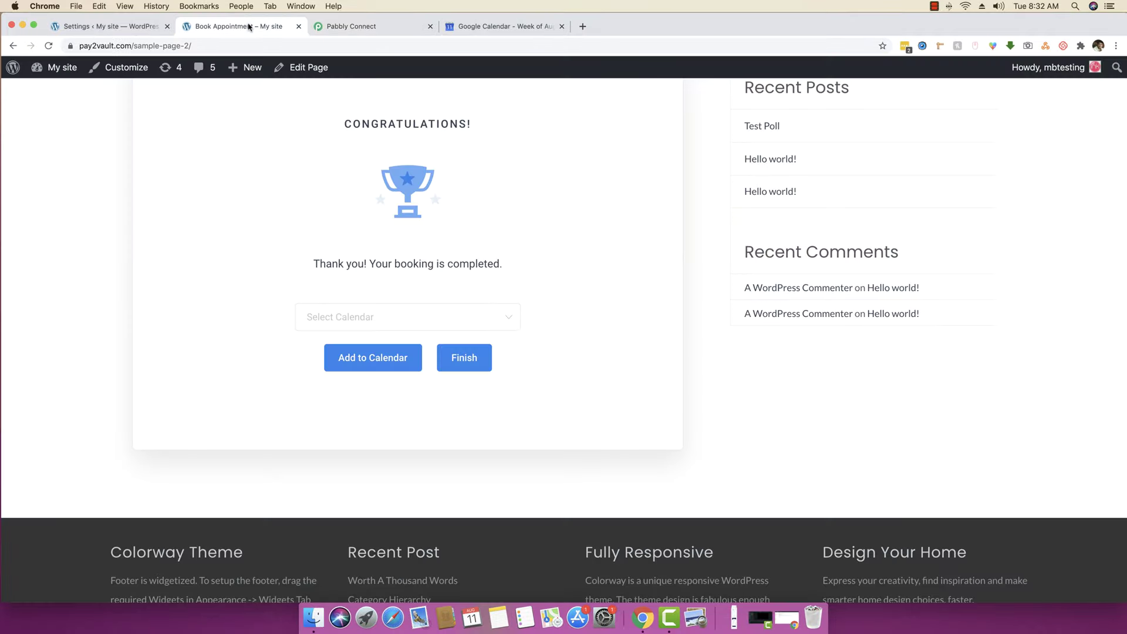
- Reload the Book Appointment page and copy its web address
left_click(129, 26)
left_click(240, 26)
left_click(171, 46)
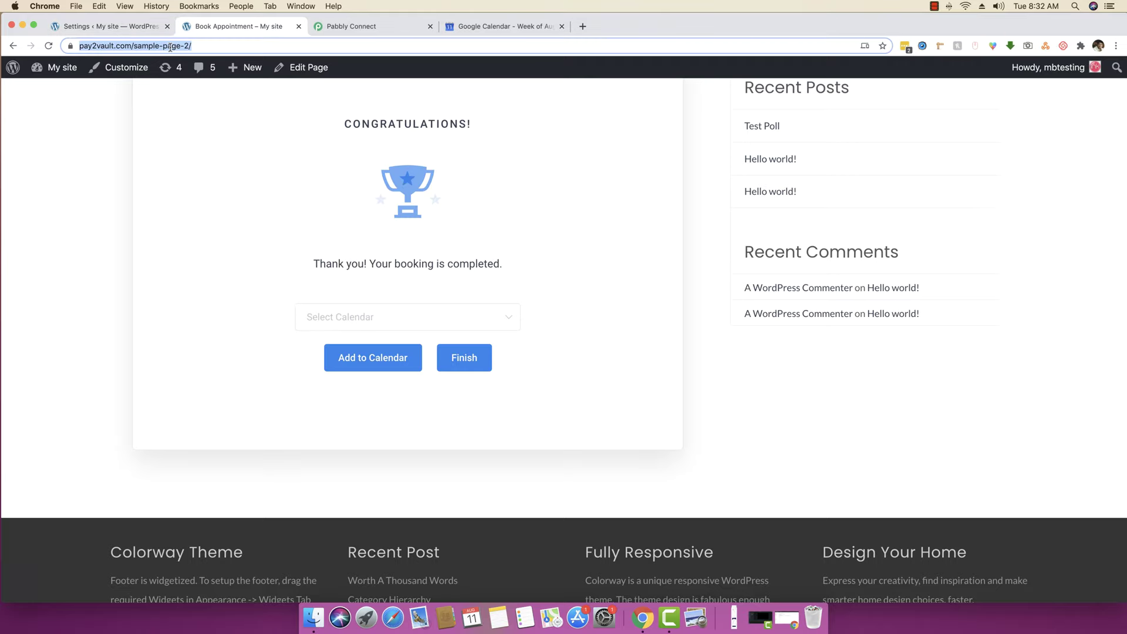
key("Return")
right_click(170, 46)
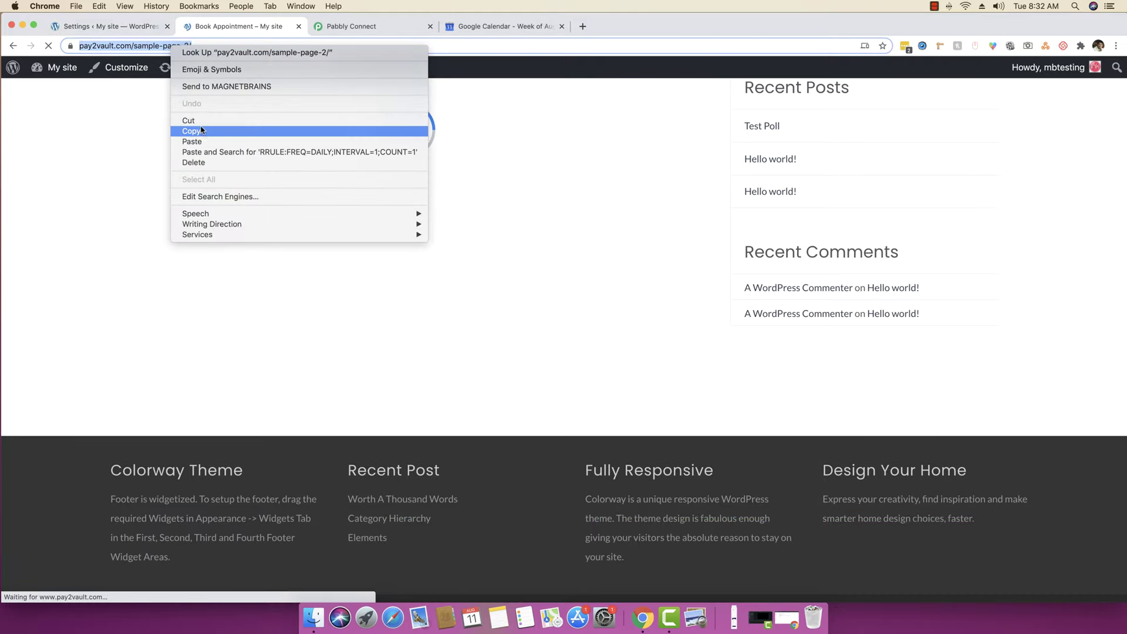
left_click(251, 125)
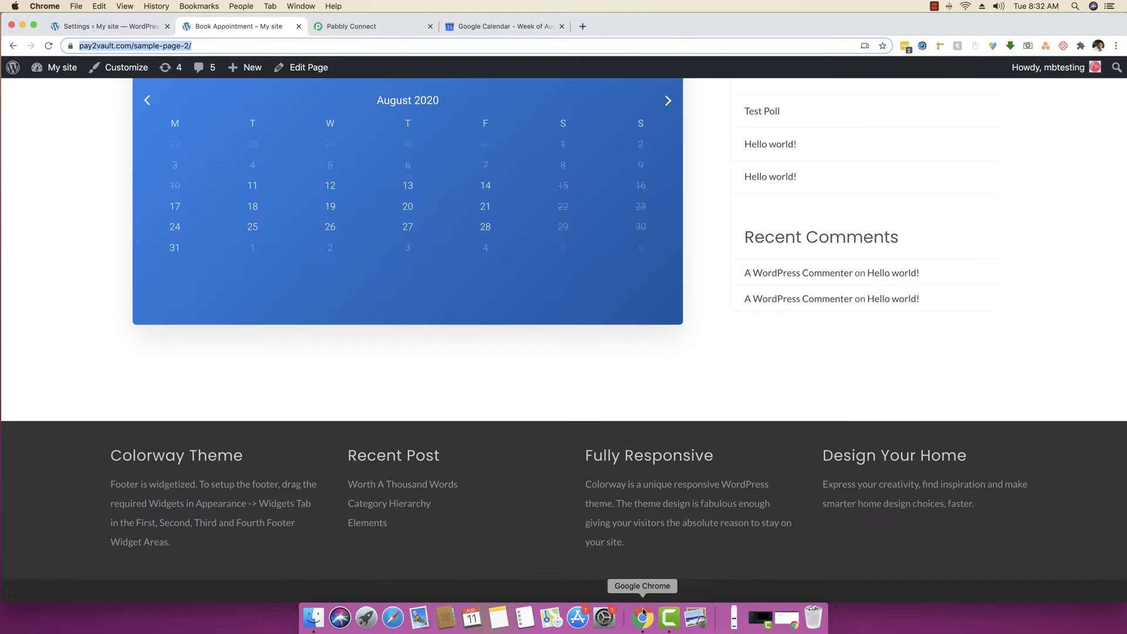
- Load the booking page address in a new private tab of the Gmail window
right_click(642, 617)
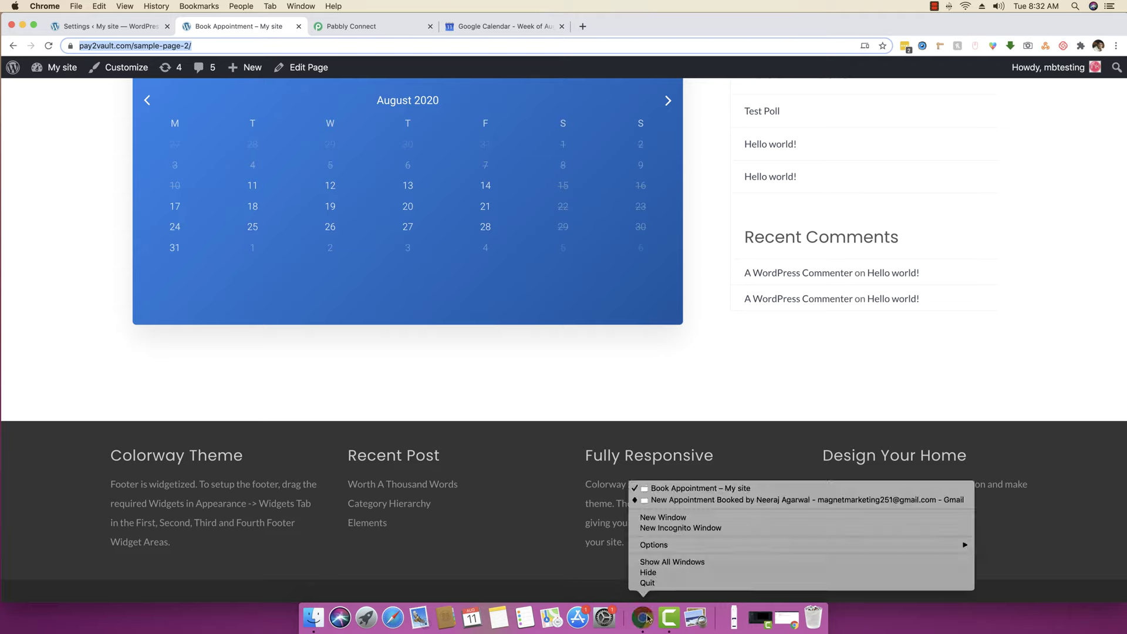
left_click(685, 499)
left_click(195, 26)
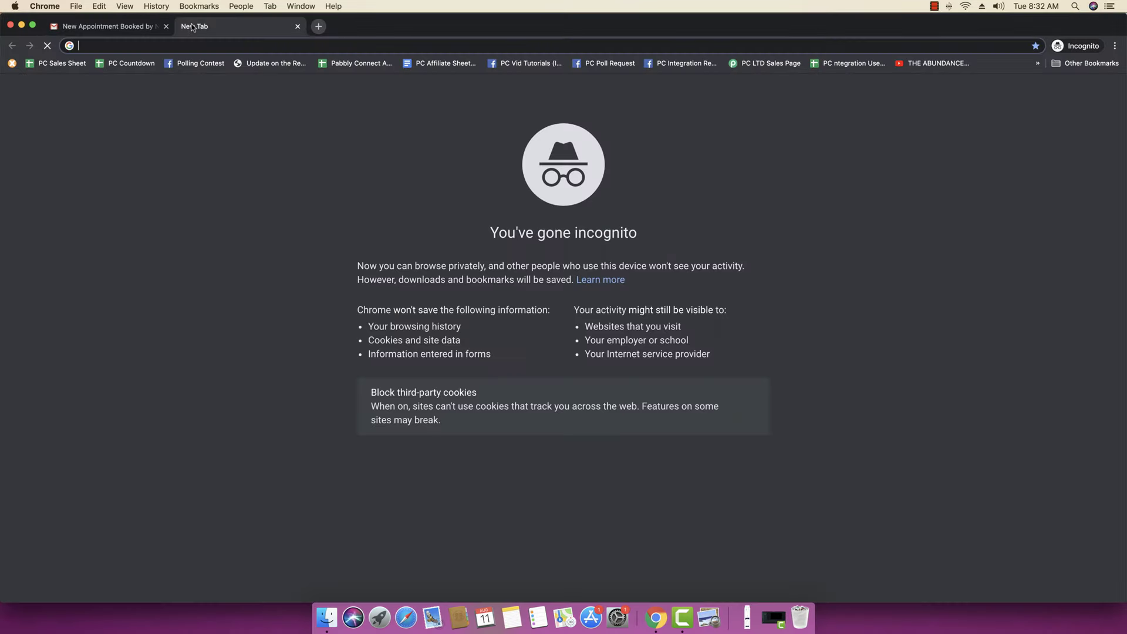
key("super+v")
key("Return")
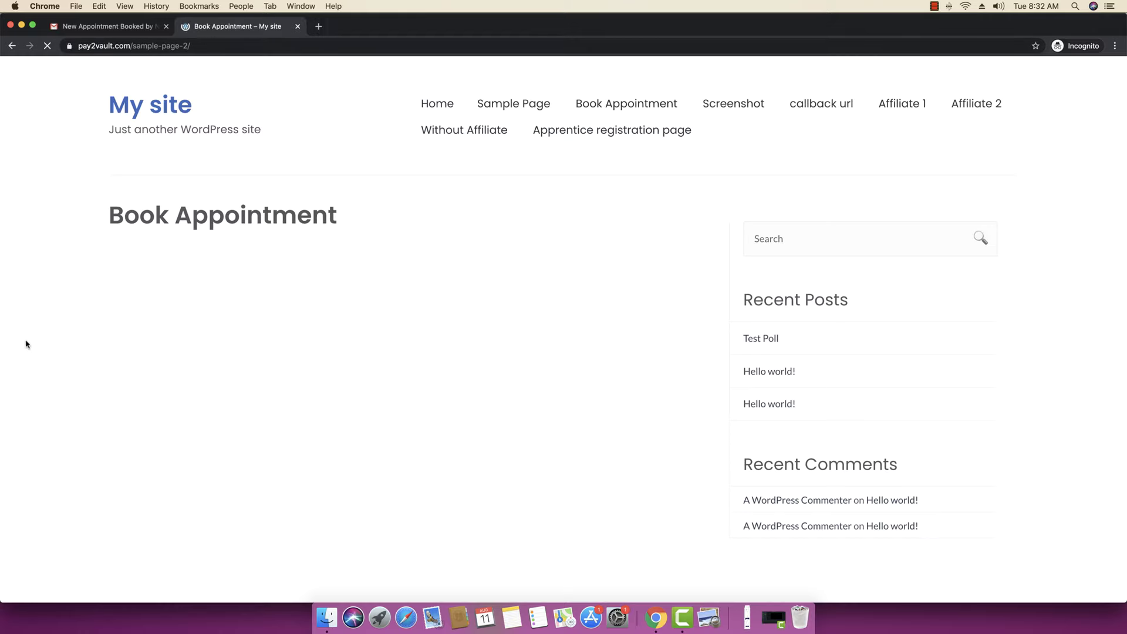
- Choose August 13 with the 9:00 am - 9:30 am time slot for the appointment
scroll(65, 314, "down", 2)
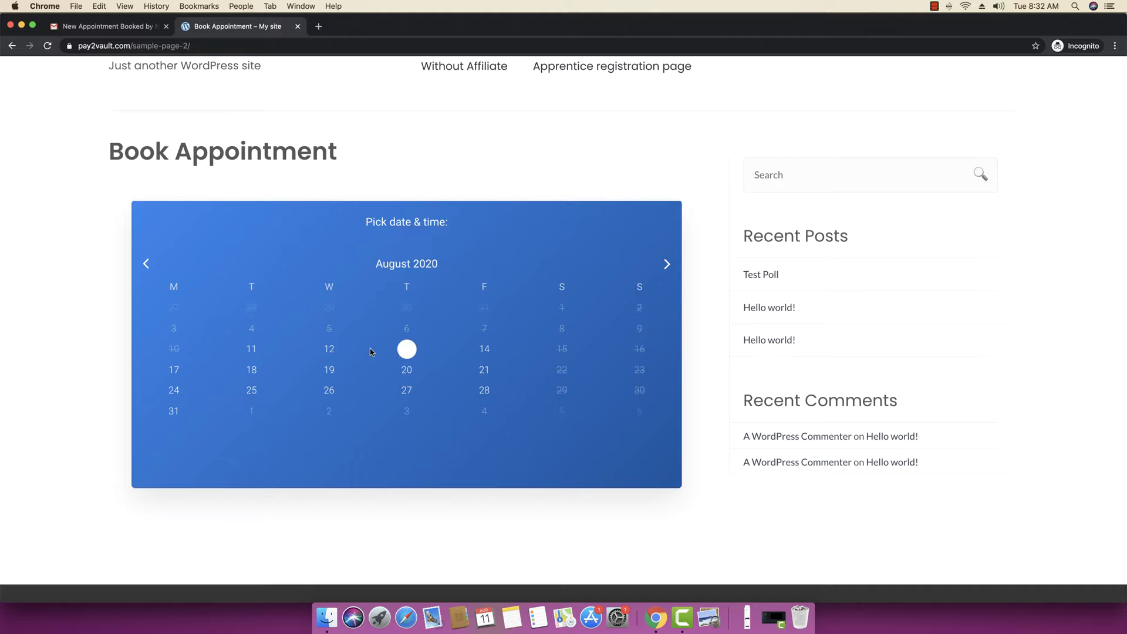
left_click(407, 349)
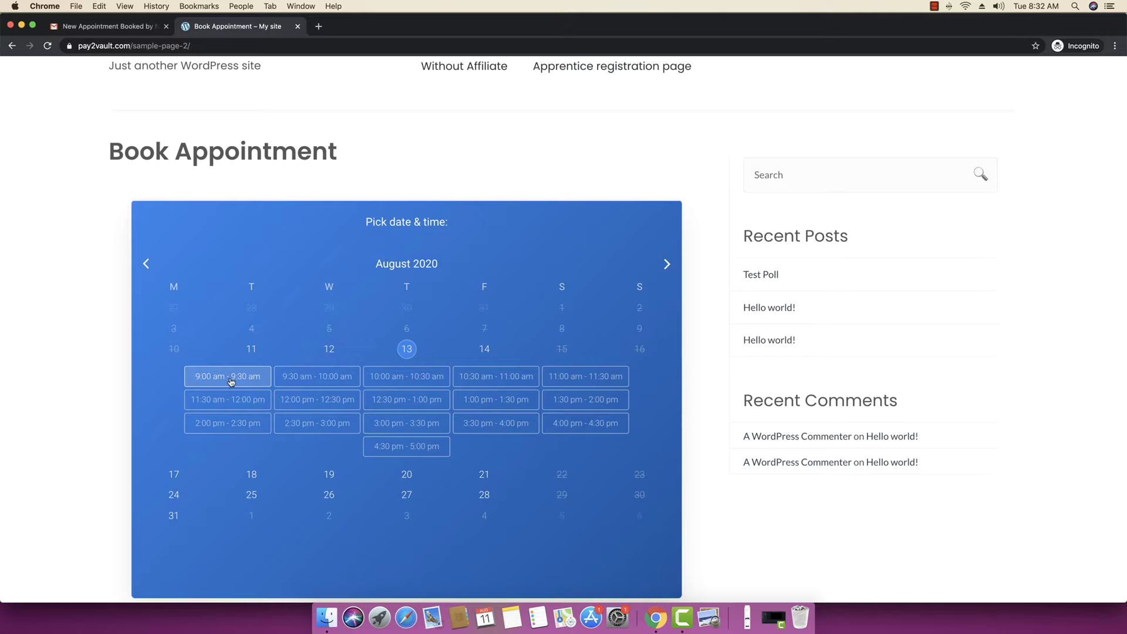
left_click(249, 381)
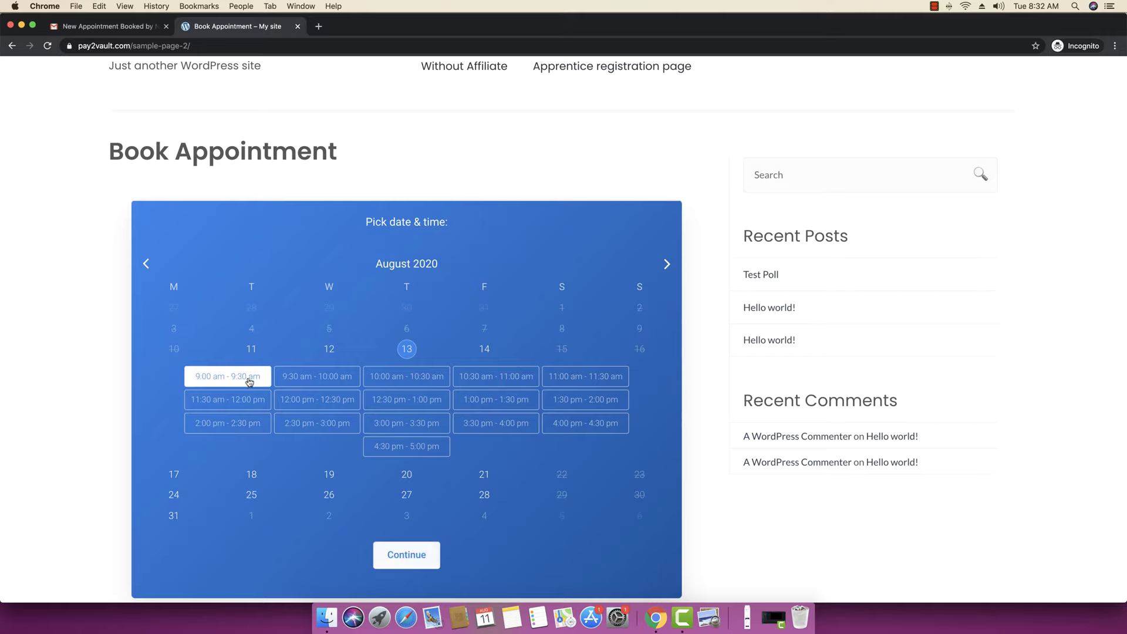
left_click(405, 553)
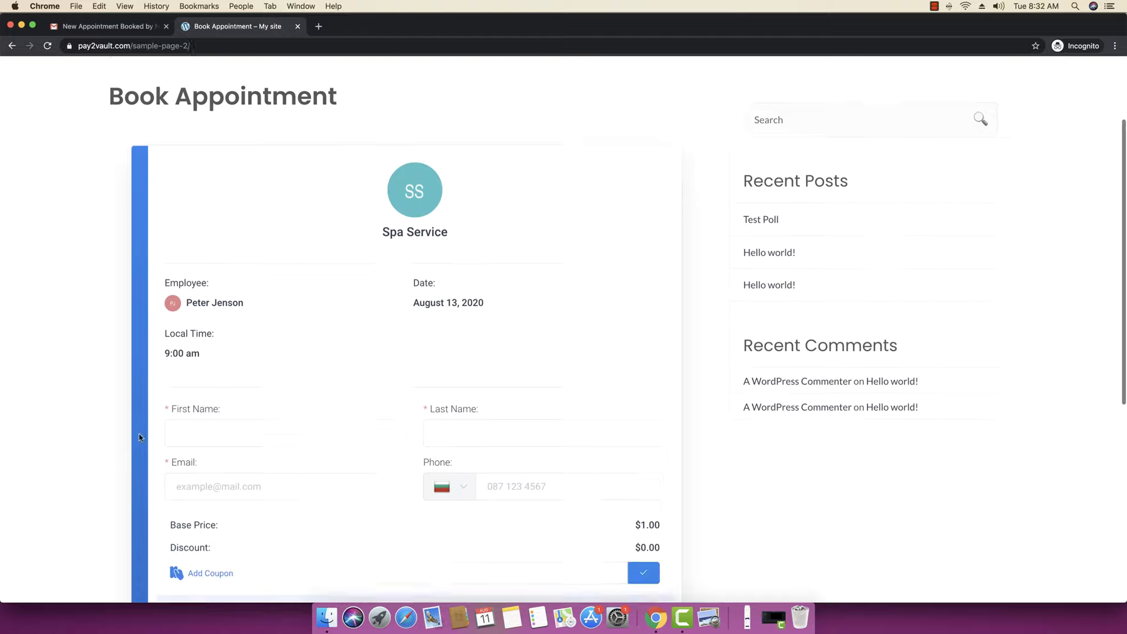
- Fill in the customer's name, e-mail and other details, then submit the Spa Service booking
left_click(240, 403)
type("Msg")
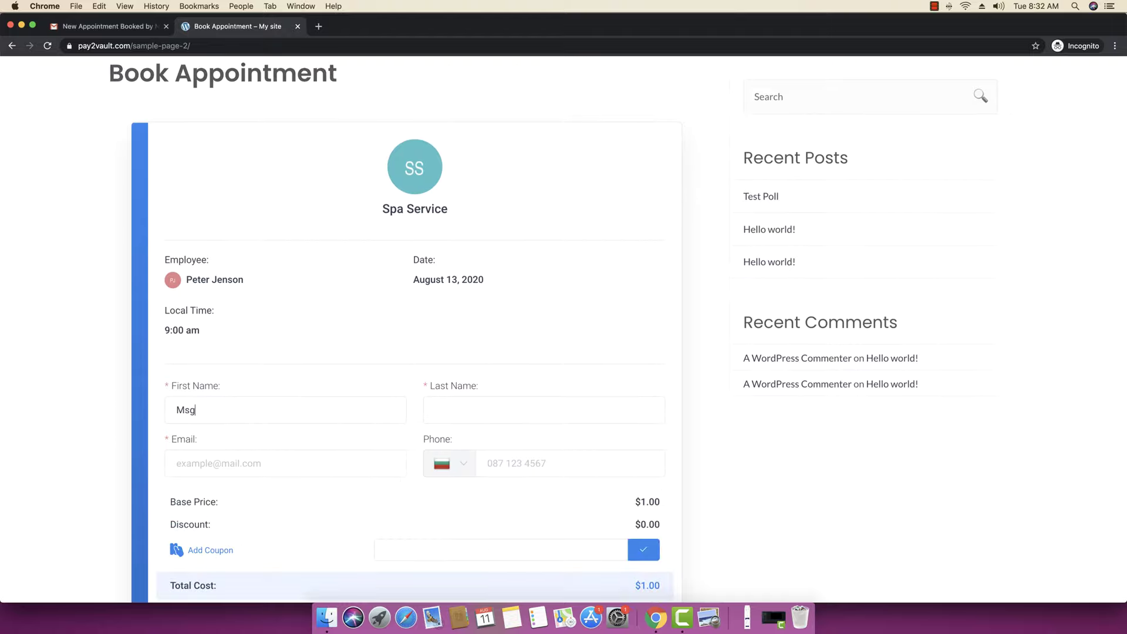
type("agne")
type("Marketing")
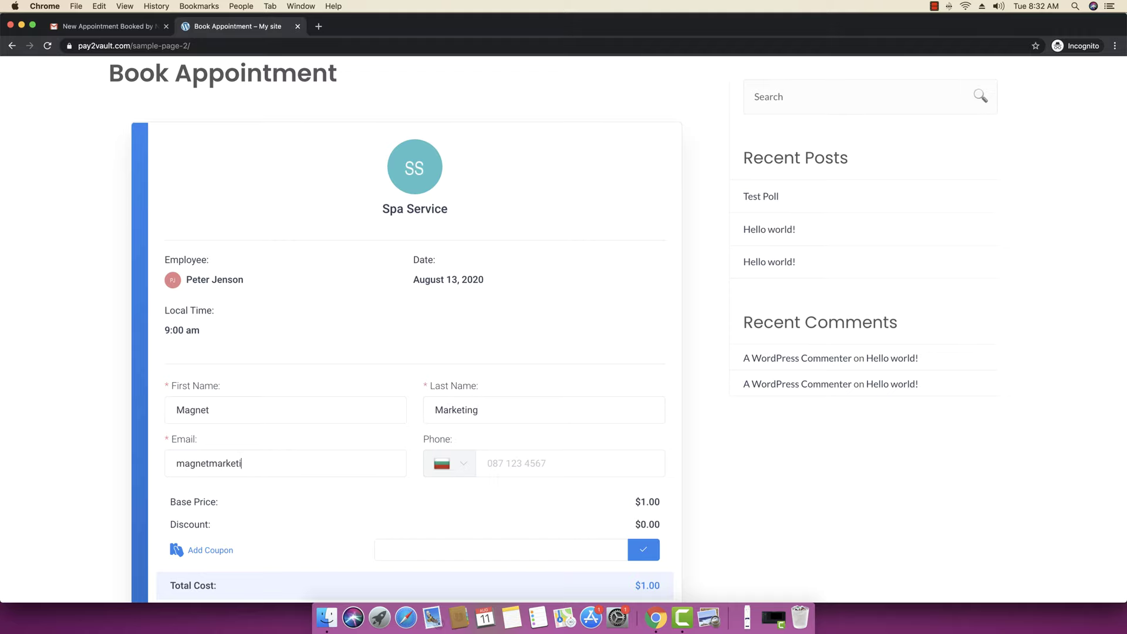
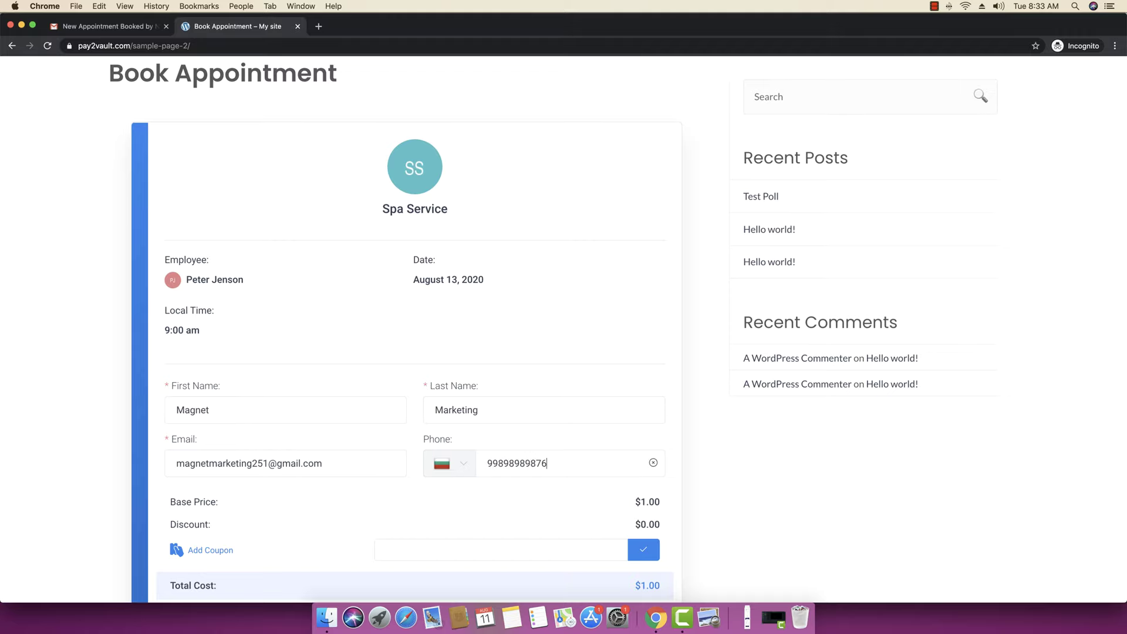
scroll(593, 467, "down", 3)
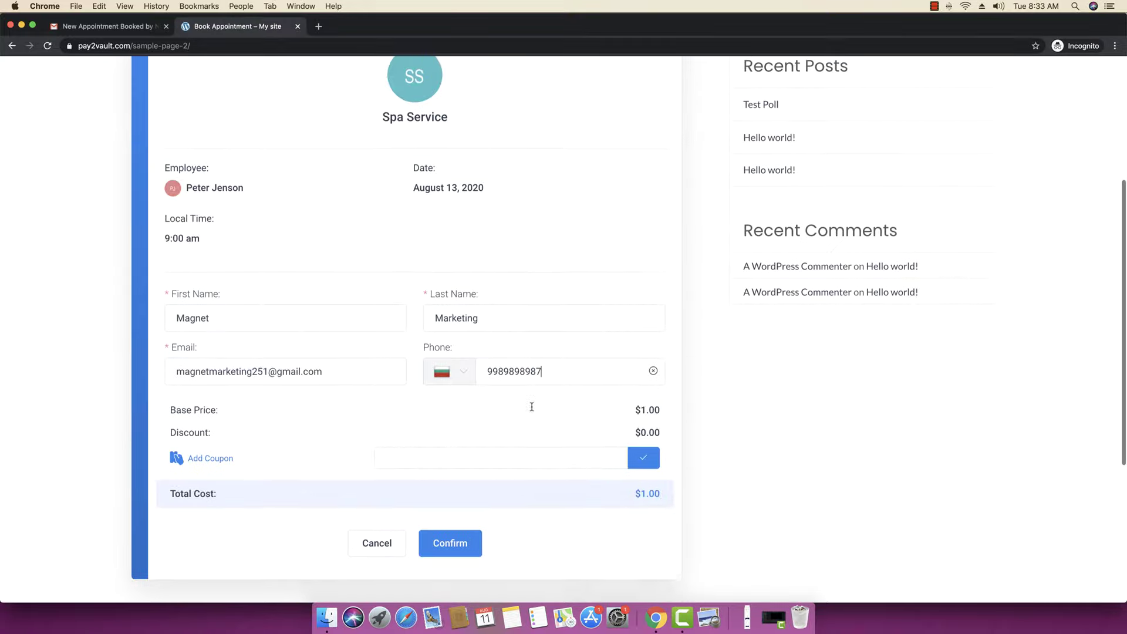
left_click(461, 539)
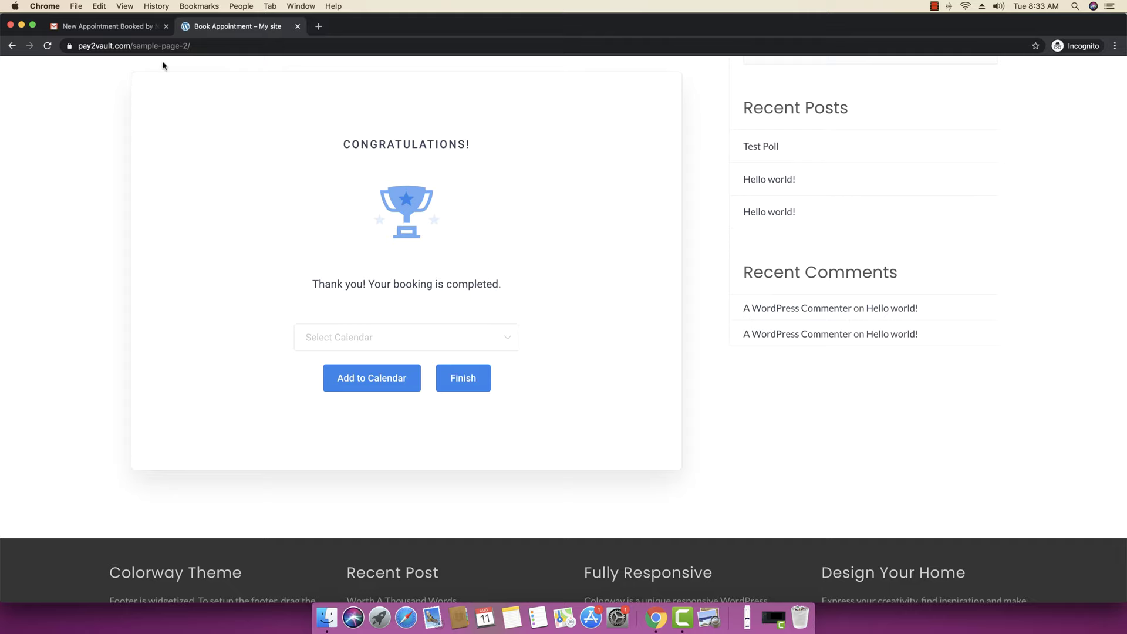
- Minimize the booking window and reload the Google Calendar week view
left_click(22, 25)
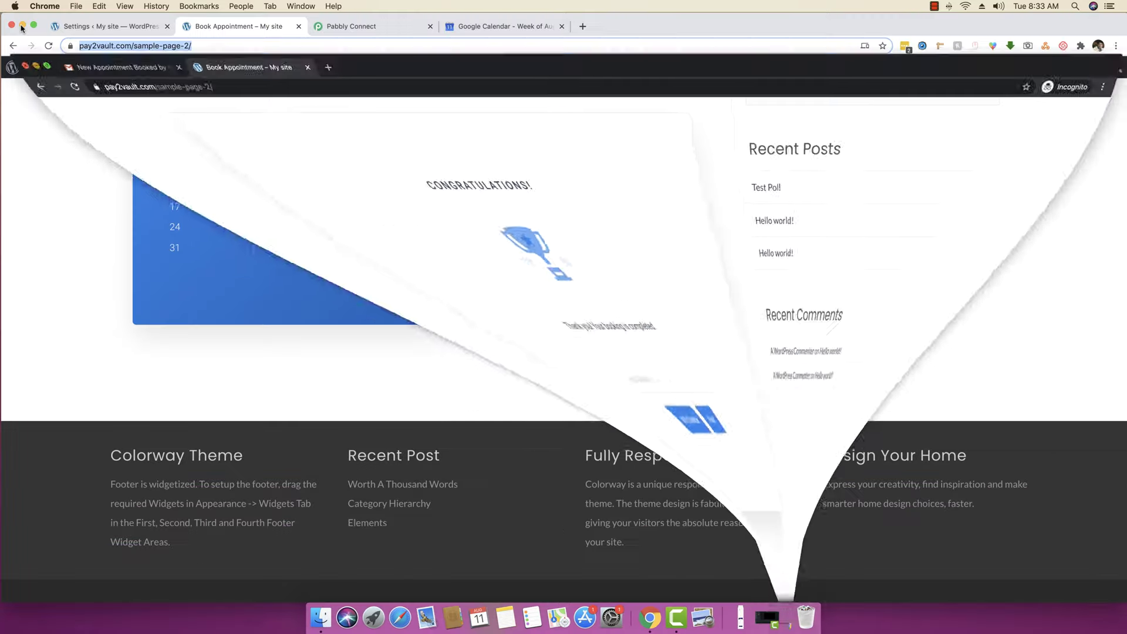
left_click(498, 26)
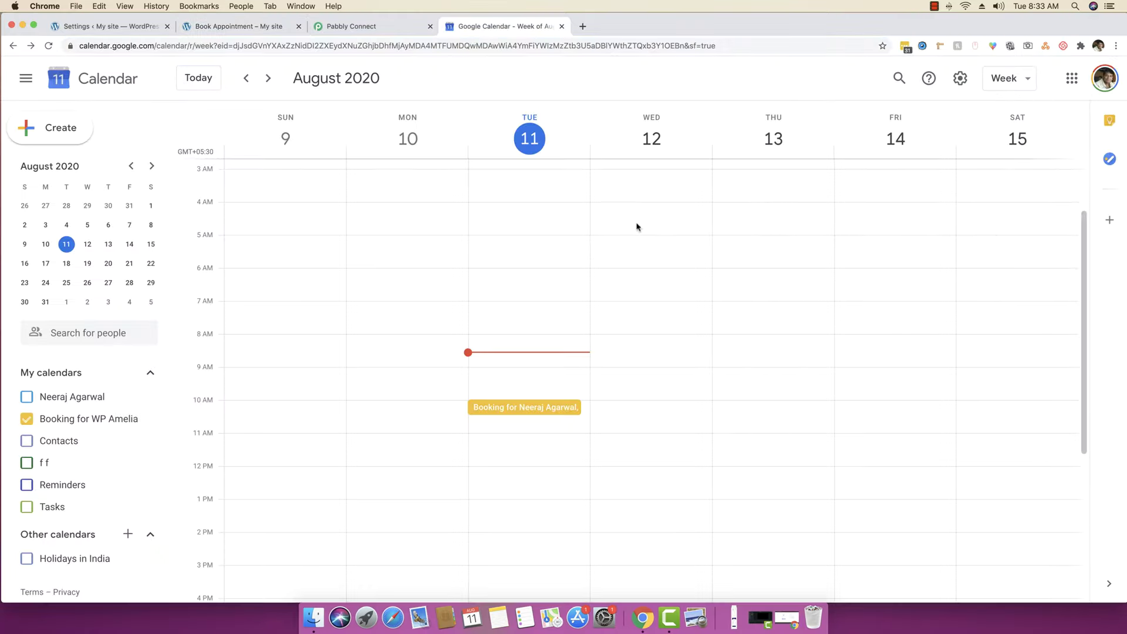
scroll(744, 318, "down", 5)
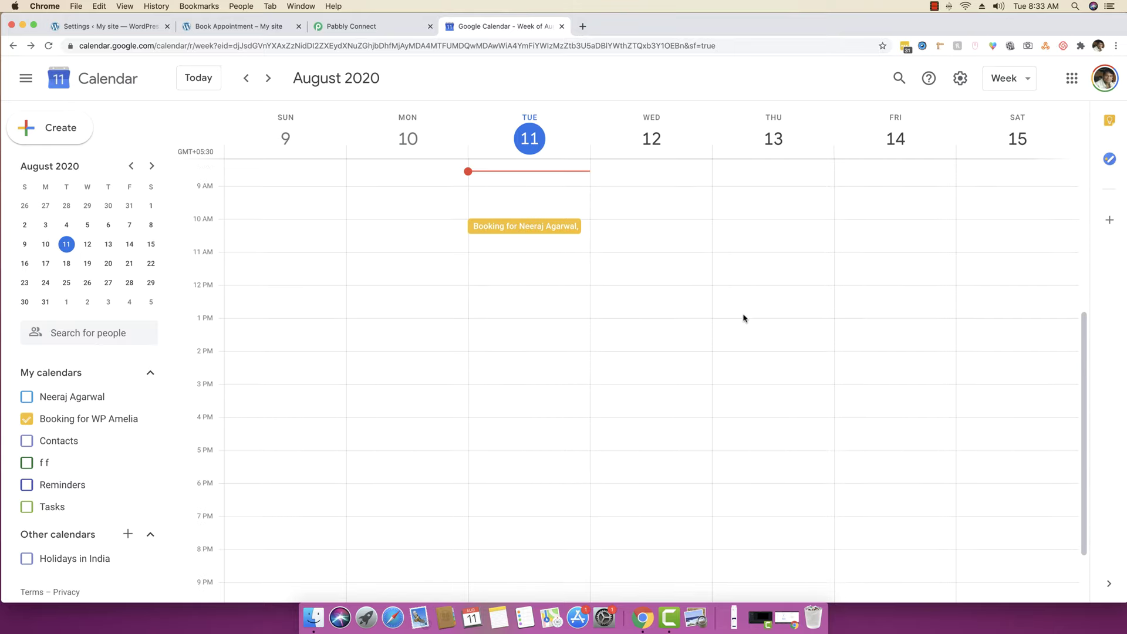
scroll(744, 319, "up", 6)
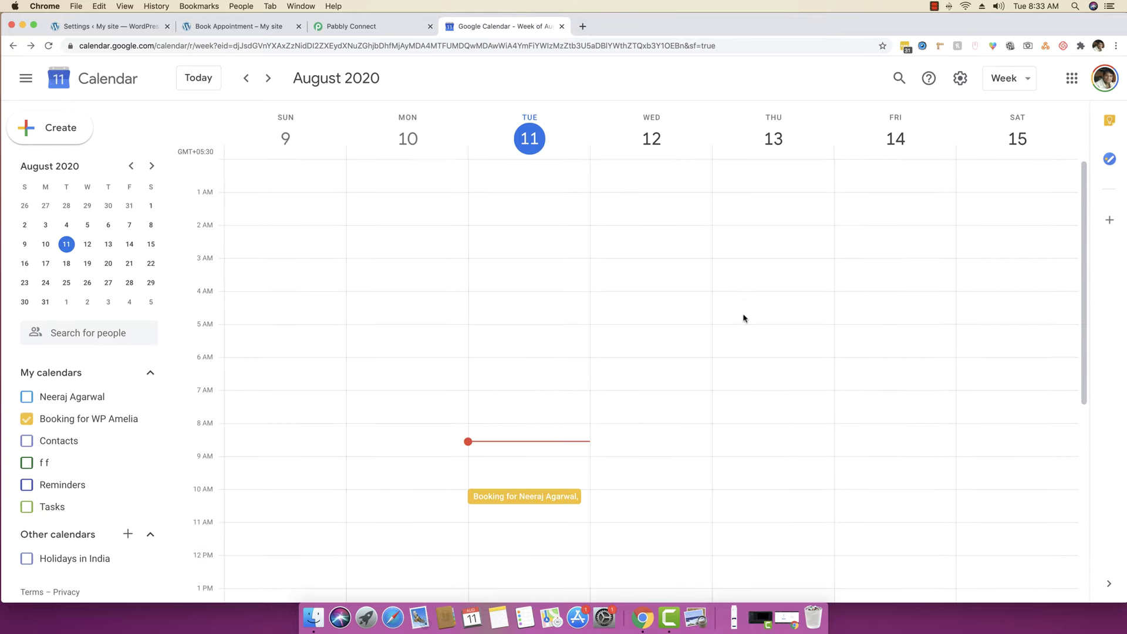
right_click(598, 86)
left_click(626, 118)
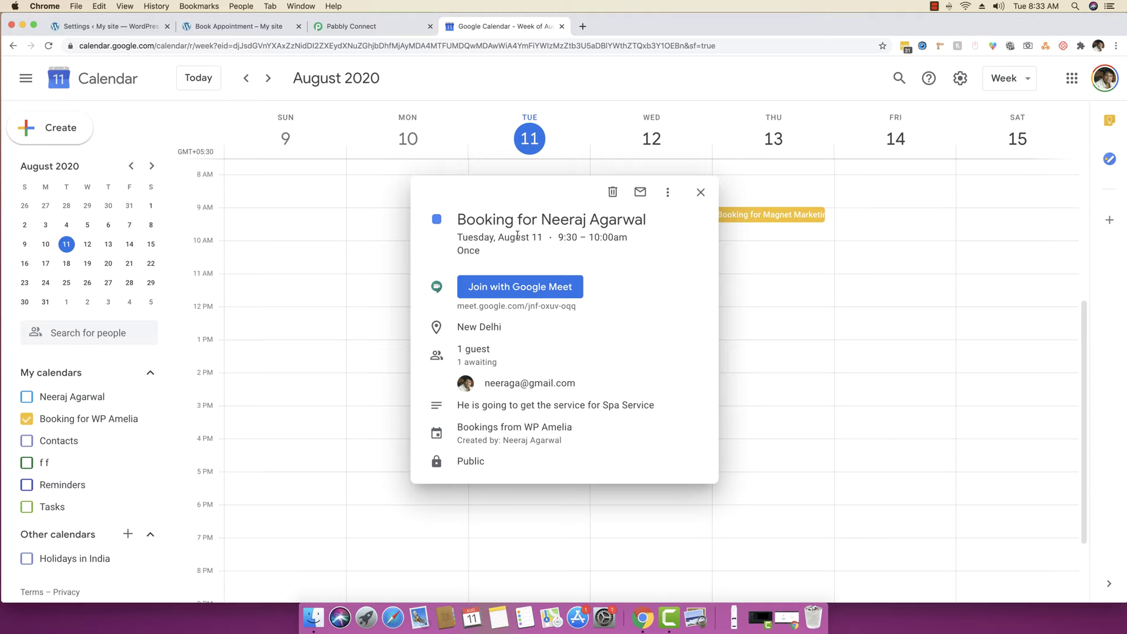
- Open the Booking for Magnet Marketing event and check its Spa Service and assigned employee
left_click(700, 192)
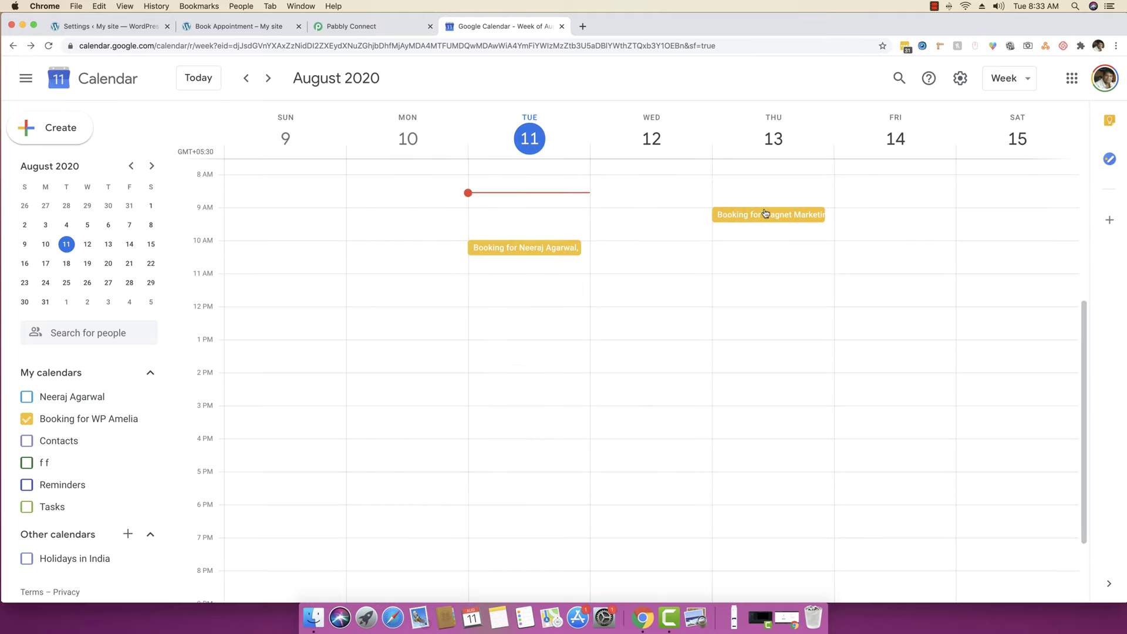
left_click(770, 217)
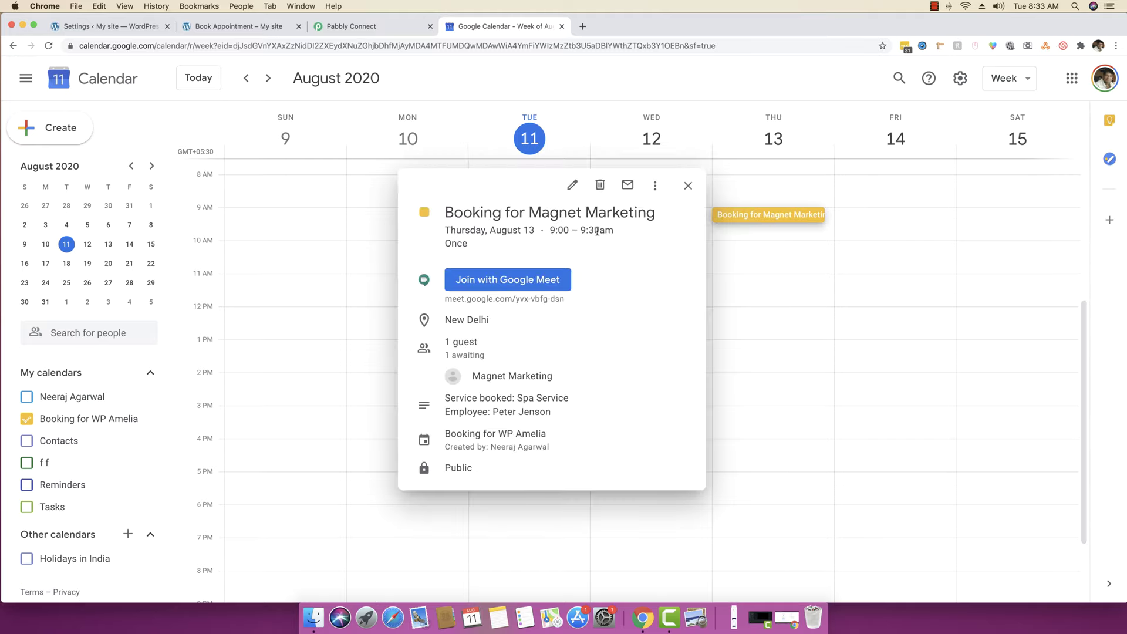
left_click_drag(524, 398, 569, 399)
left_click(555, 400)
left_click_drag(492, 412, 549, 412)
left_click(535, 418)
- Confirm the guest name Magnet Marketing, then close the event details
left_click_drag(474, 376, 561, 378)
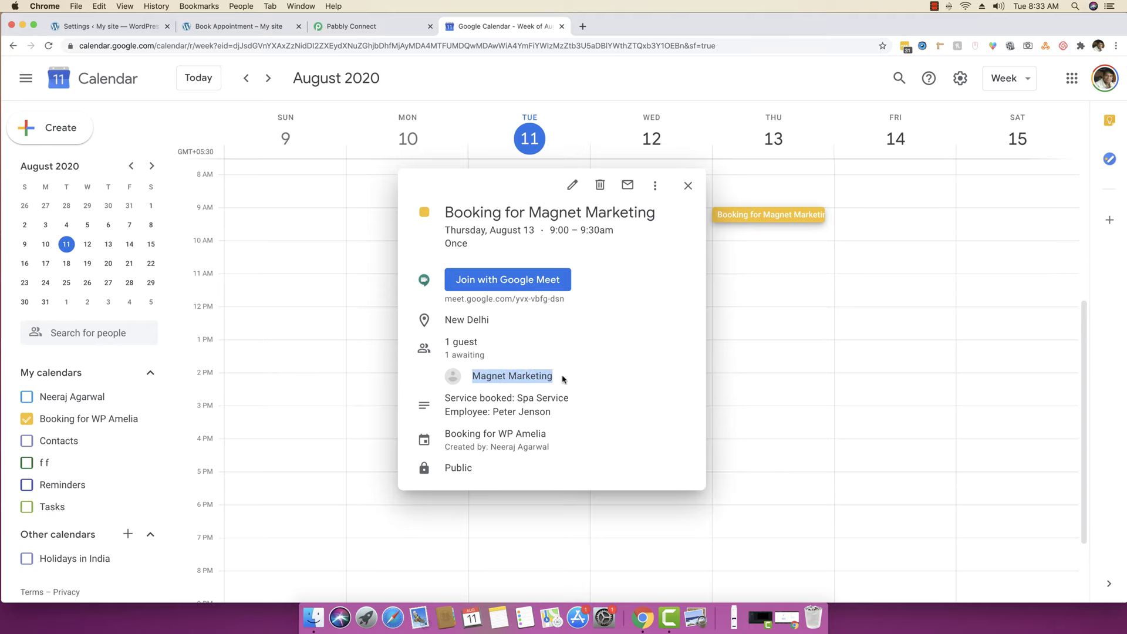
mouse_move(533, 376)
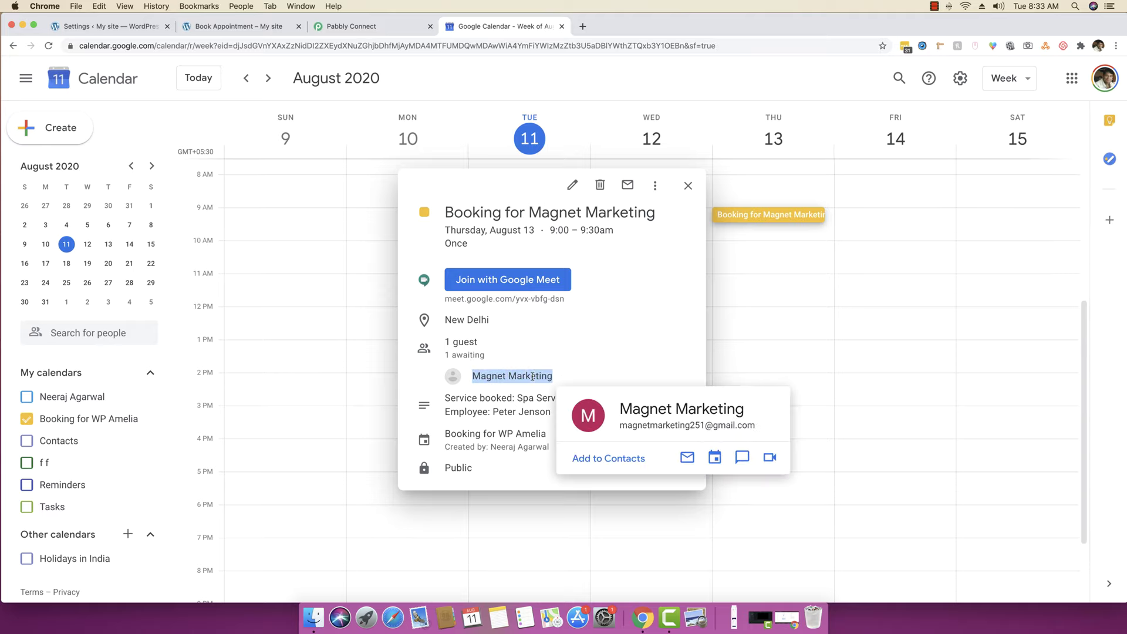
left_click(644, 309)
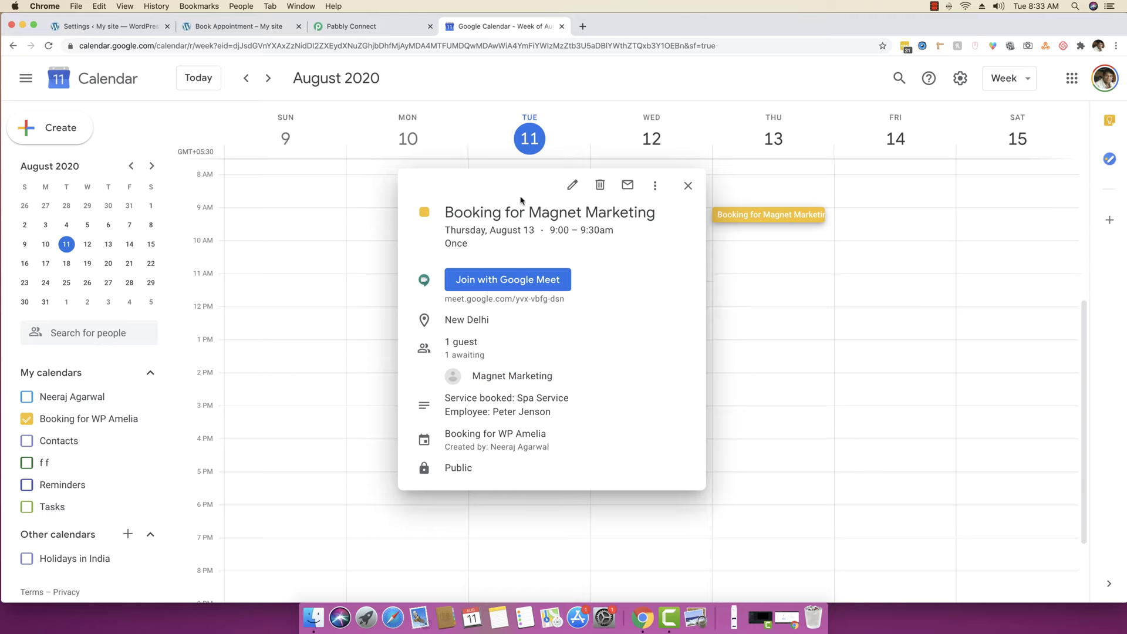
left_click(686, 187)
right_click(642, 616)
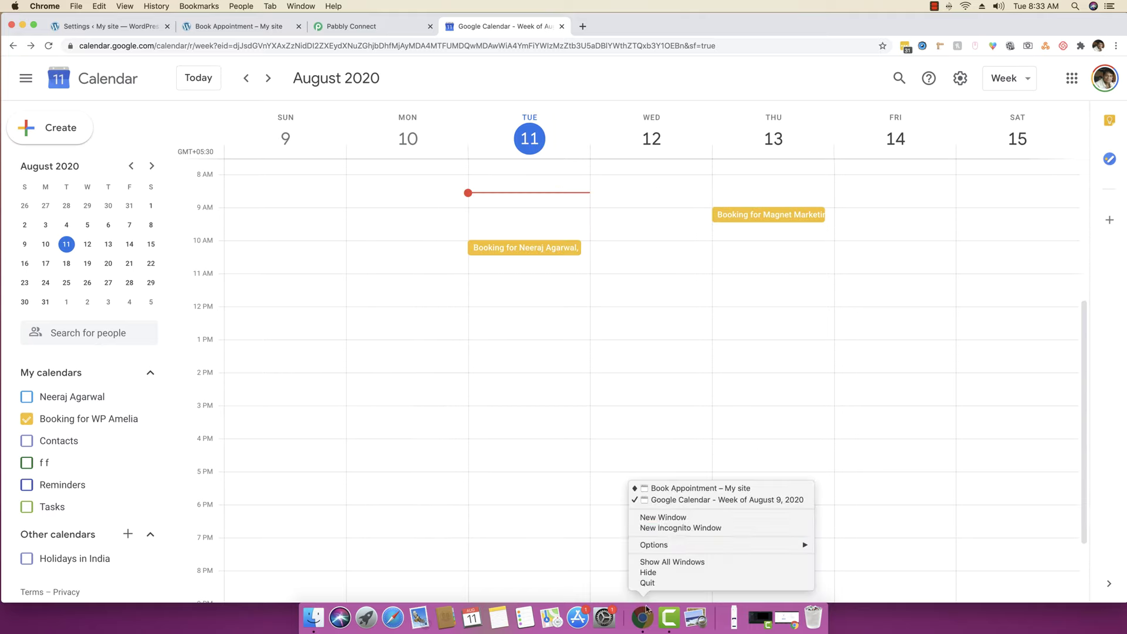
- Open the 'New Appointment Booked by Magnet Marketing' email in the Gmail inbox
left_click(678, 489)
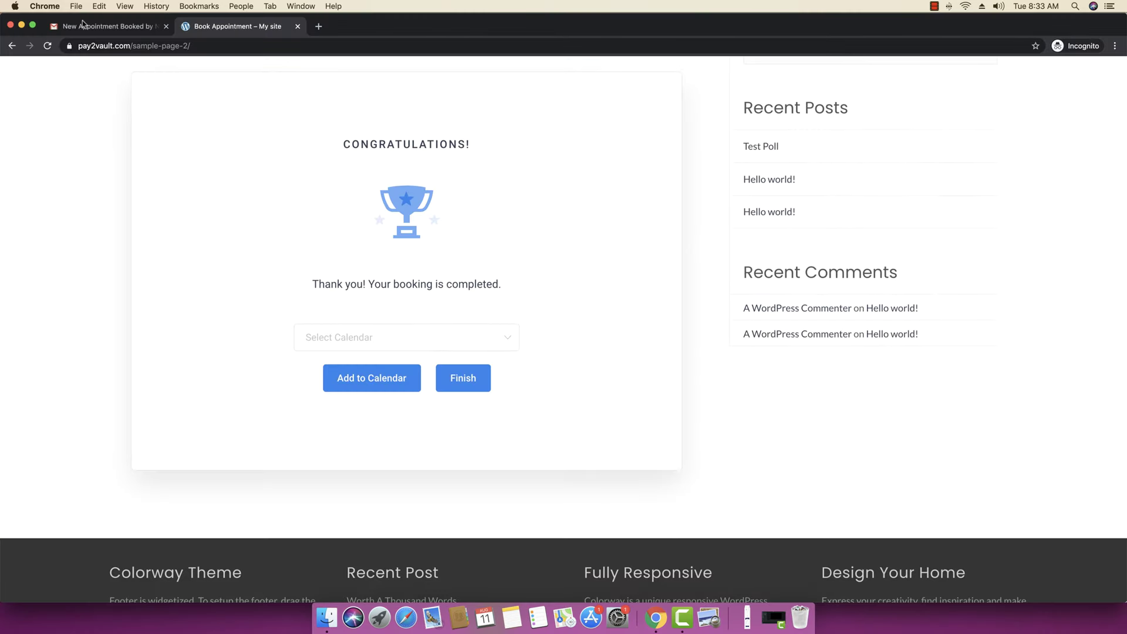
left_click(83, 24)
left_click(71, 144)
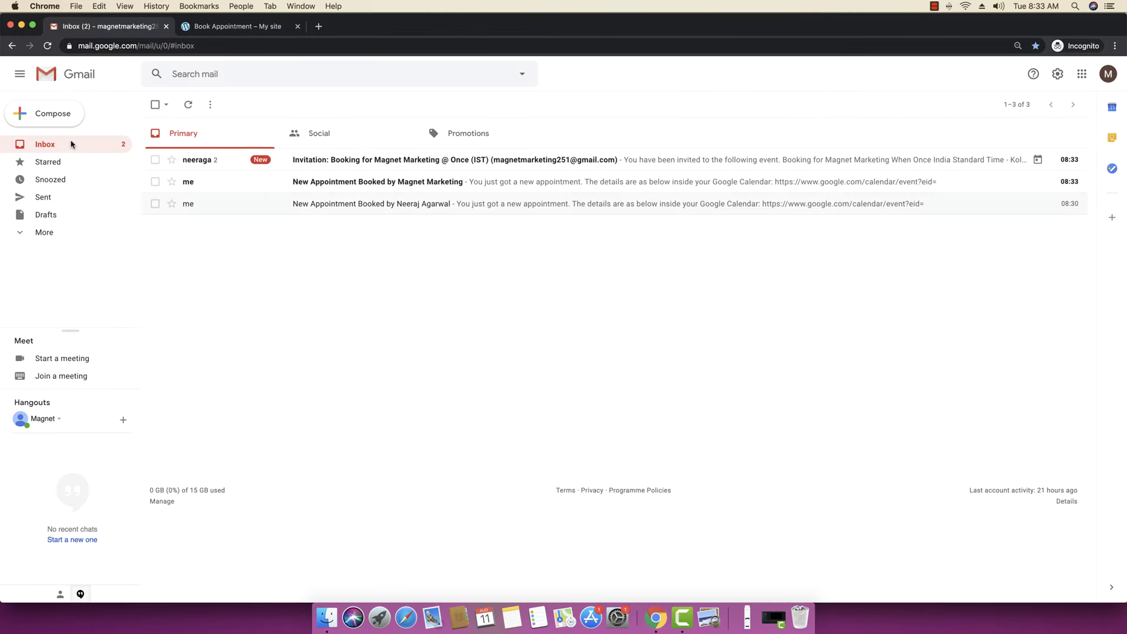
left_click(422, 183)
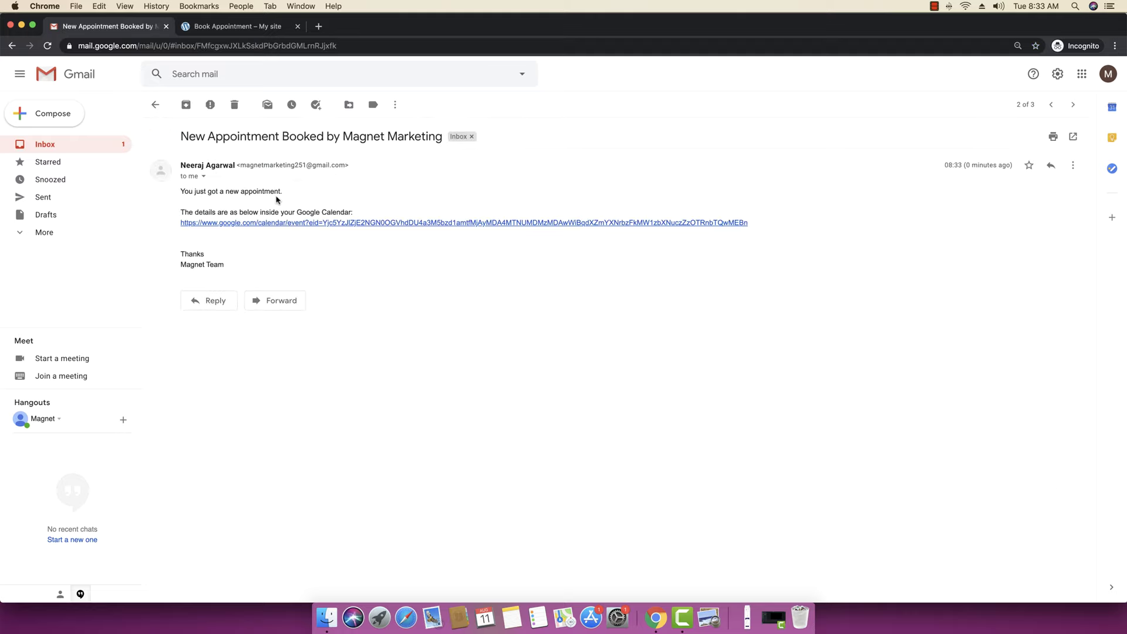
- Review the Magnet Marketing calendar invitation email, then minimize Gmail
left_click(120, 146)
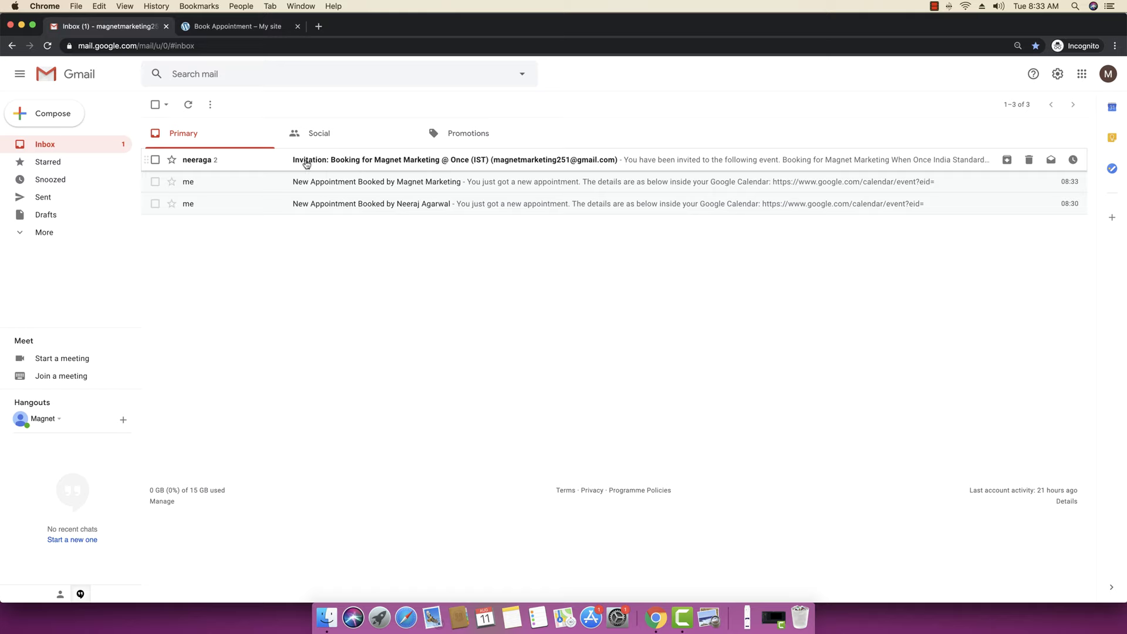
left_click(447, 162)
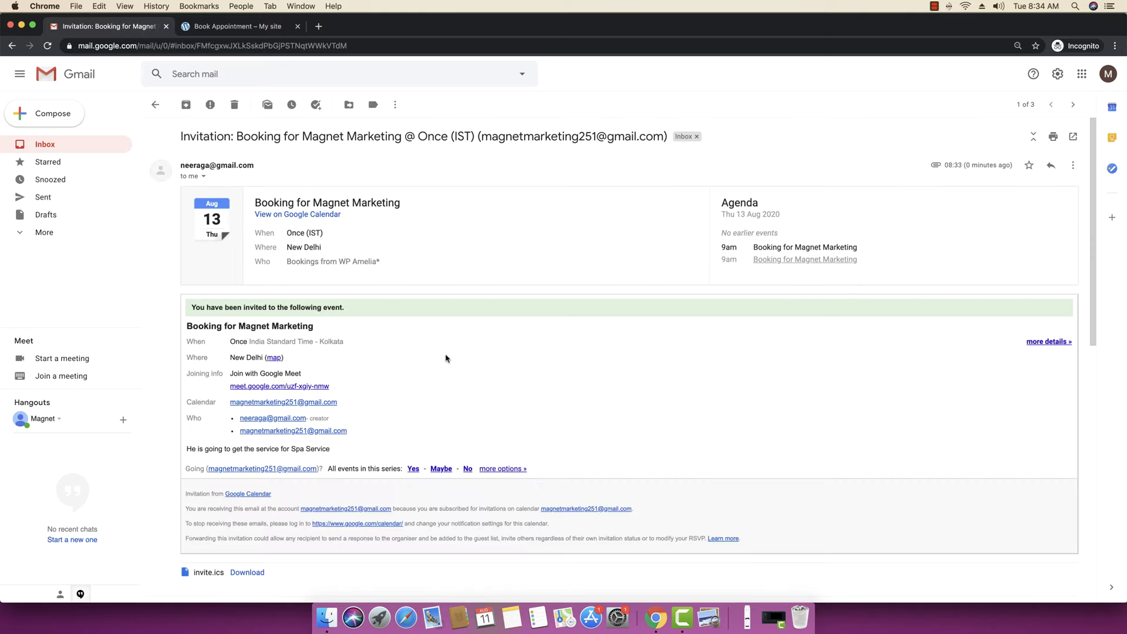
scroll(446, 358, "down", 10)
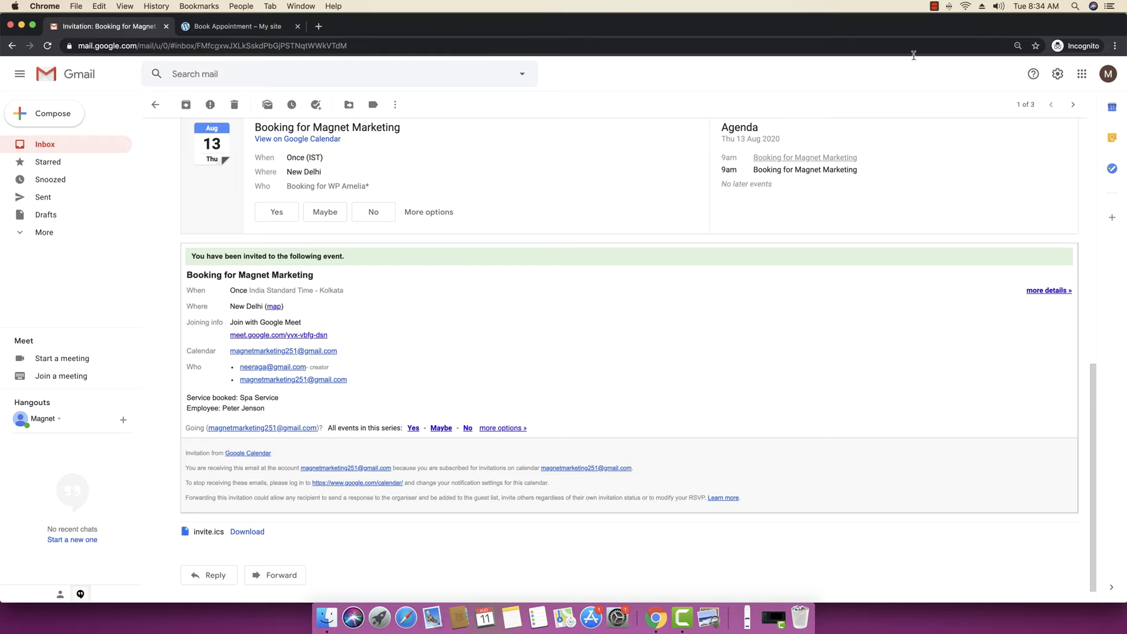
left_click(22, 26)
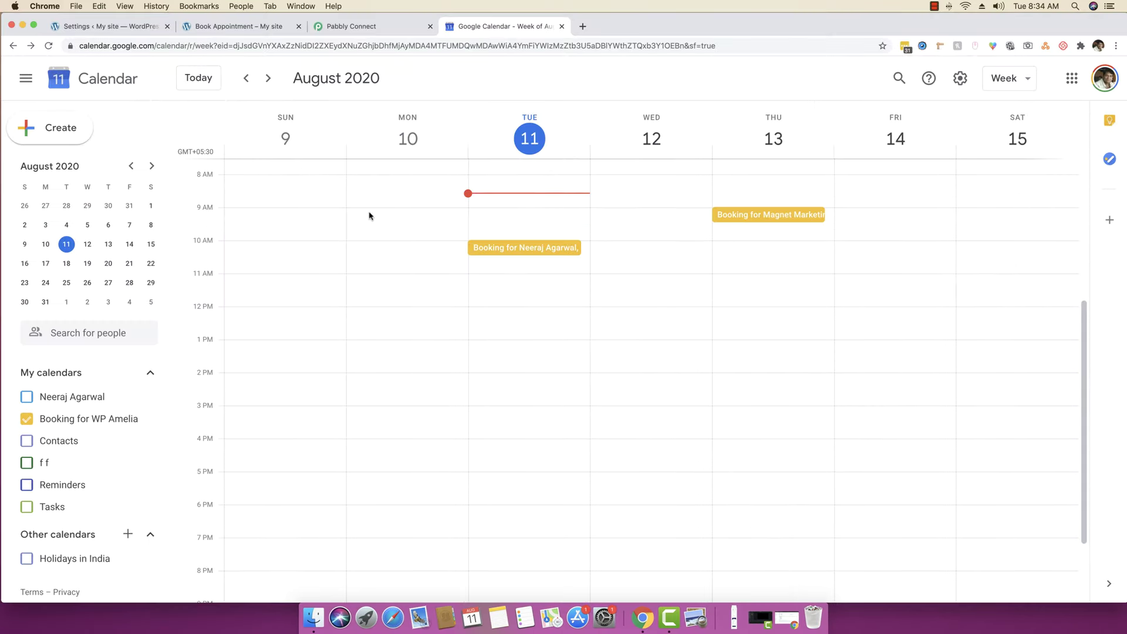